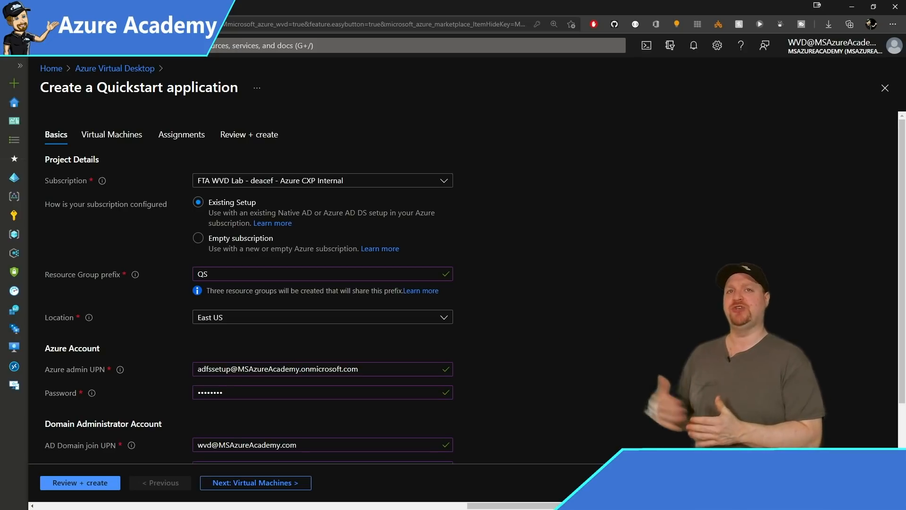
# Scroll down the Quickstart Basics form to reach the Virtual Machines settings.
pyautogui.scroll(-2, 321, 283)
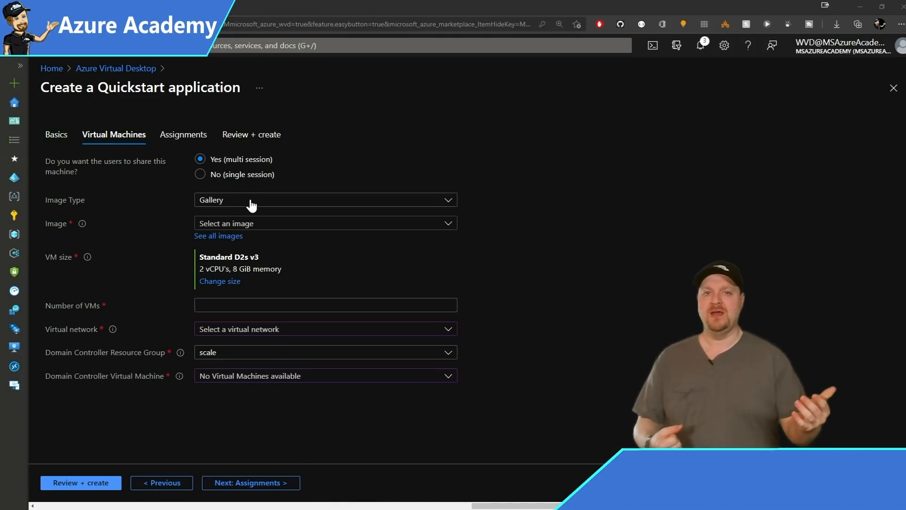
# Check My Items > Shared Images, then keep the Windows 10 Enterprise multi-session 2004 + Microsoft 365 image.
pyautogui.click(260, 227)
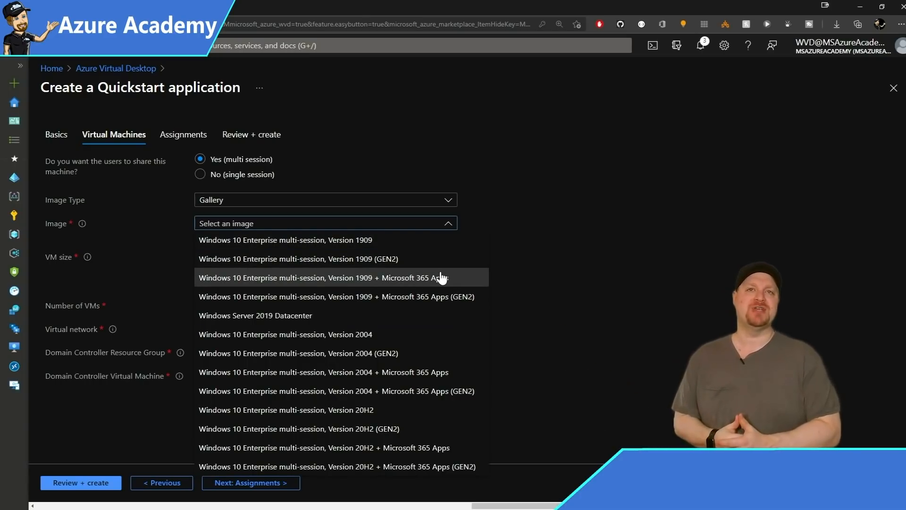
pyautogui.click(447, 227)
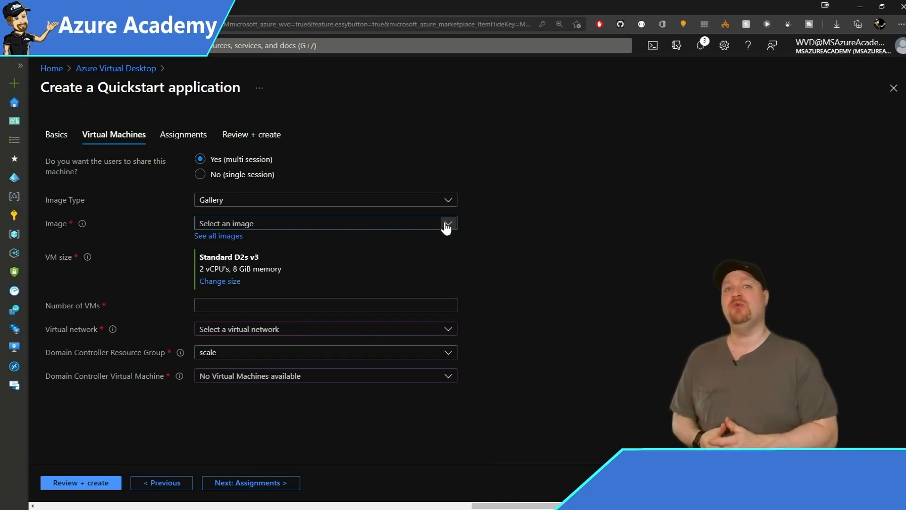
pyautogui.click(212, 237)
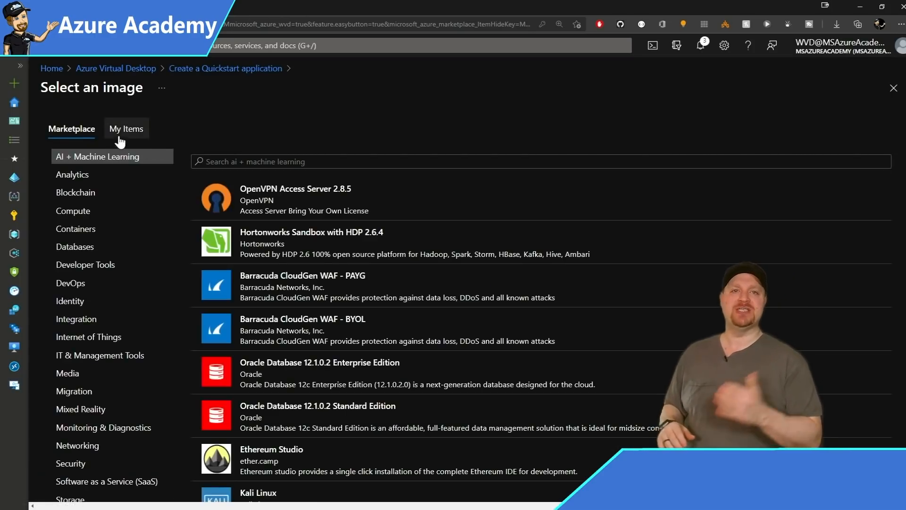
pyautogui.click(120, 135)
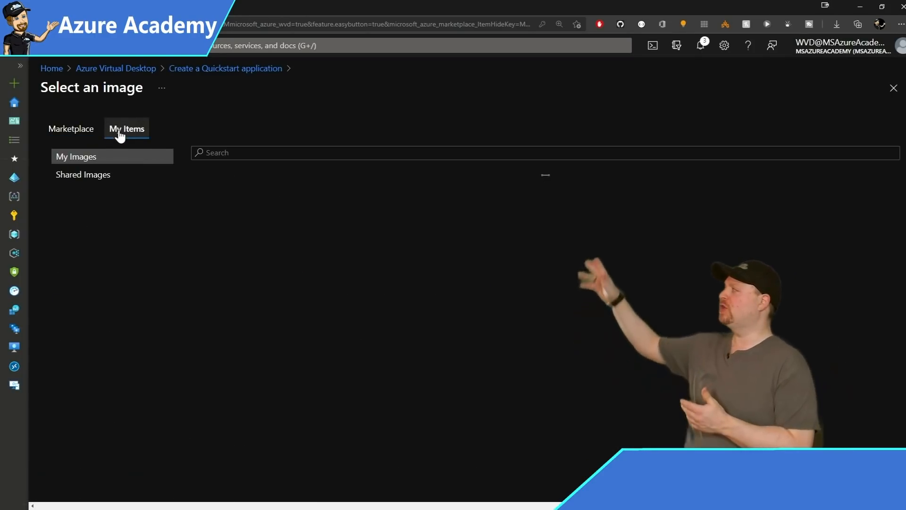
pyautogui.click(90, 182)
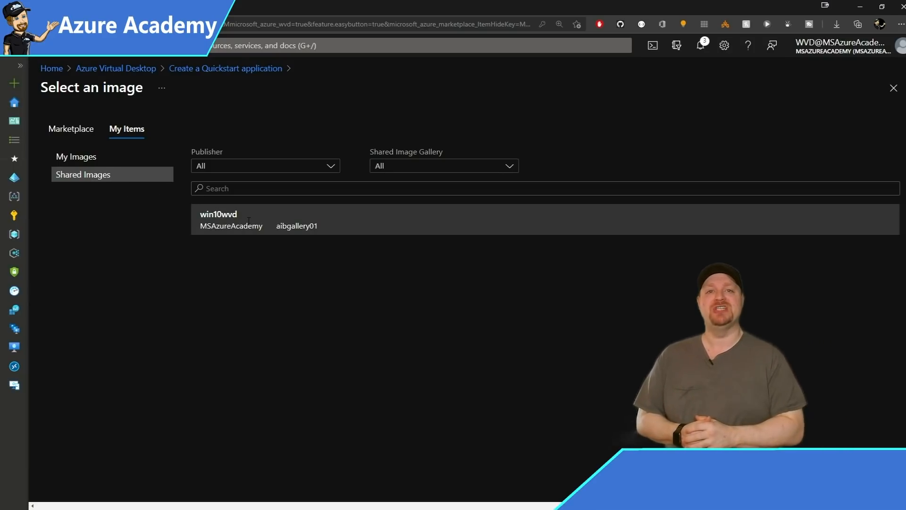
pyautogui.click(219, 69)
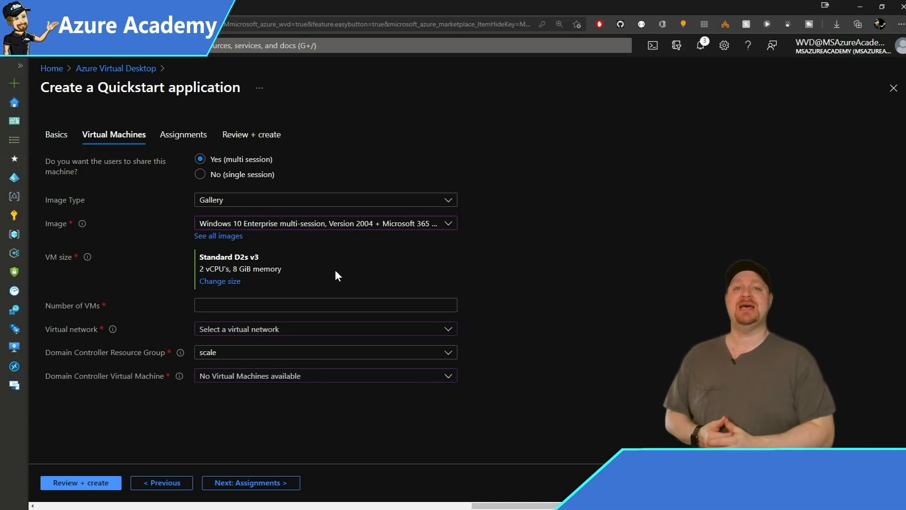
# Keep the session hosts multi-session and change Number of VMs from 30 to 3.
pyautogui.click(200, 174)
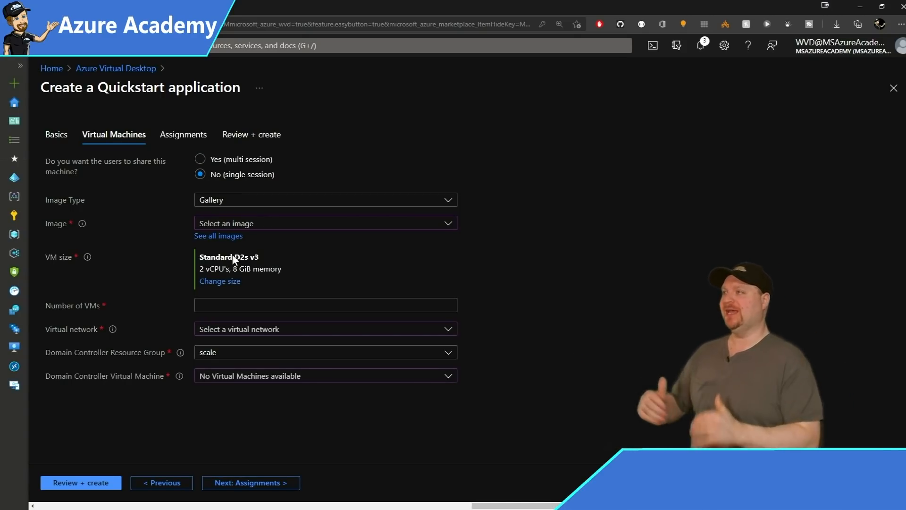
pyautogui.click(229, 309)
pyautogui.write('30')
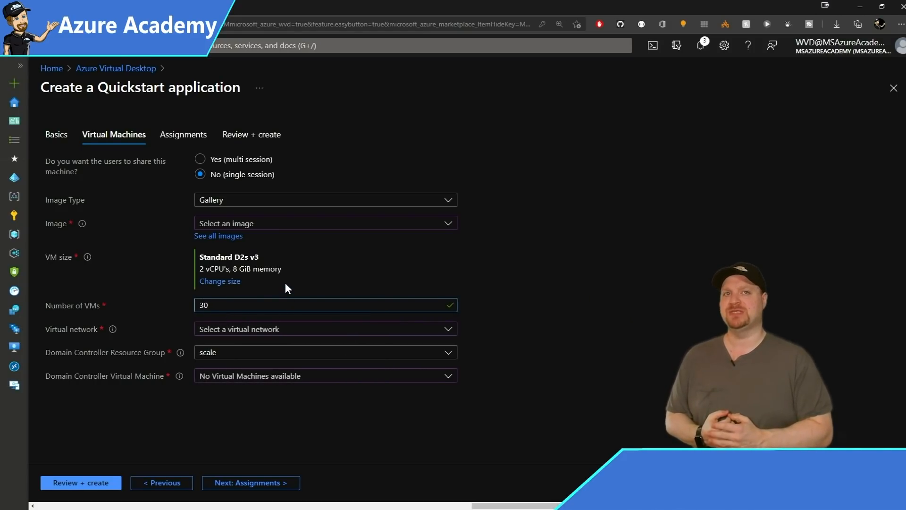
pyautogui.click(201, 161)
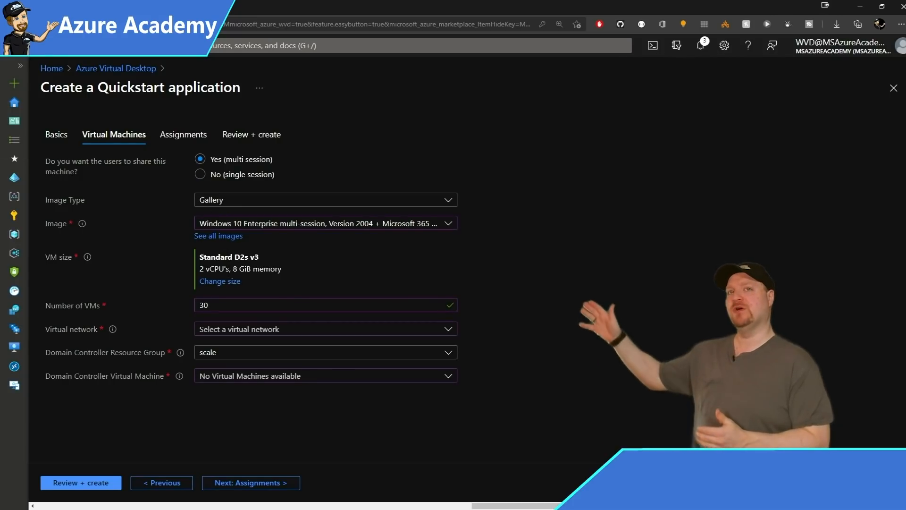
pyautogui.click(226, 307)
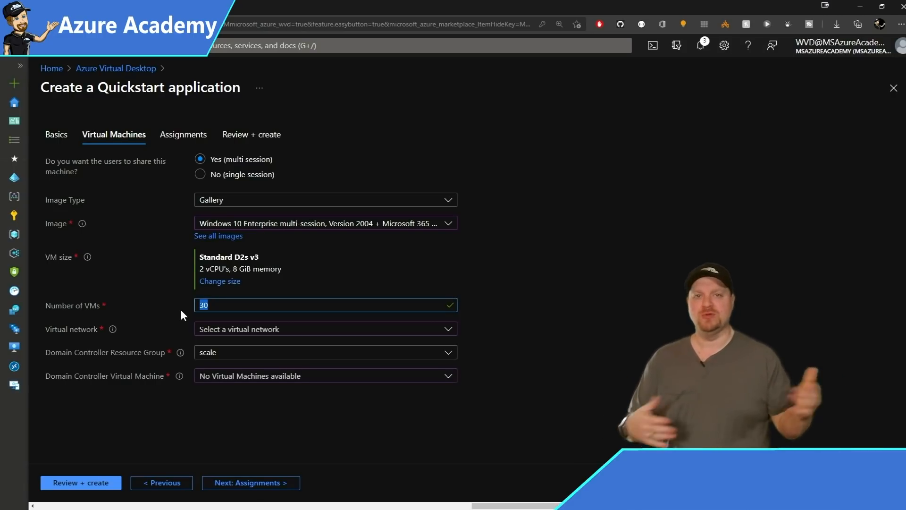
pyautogui.write('10')
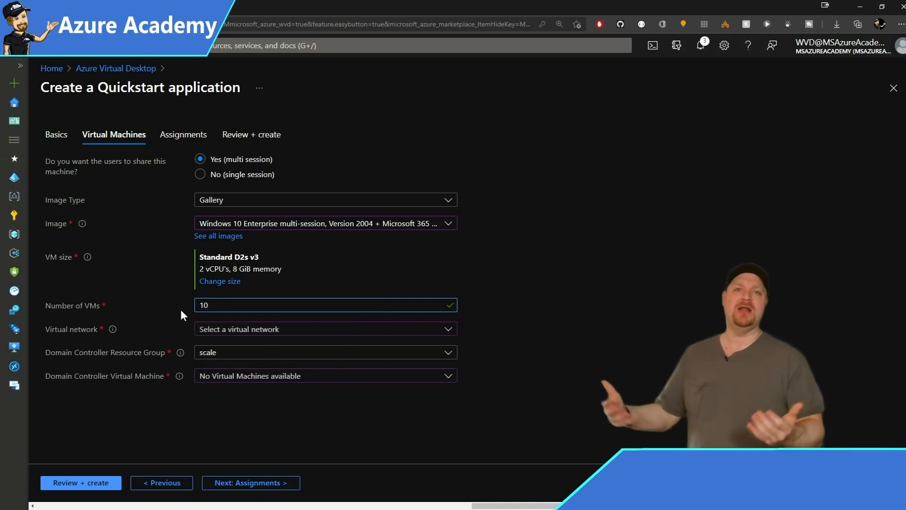
pyautogui.write('=3')
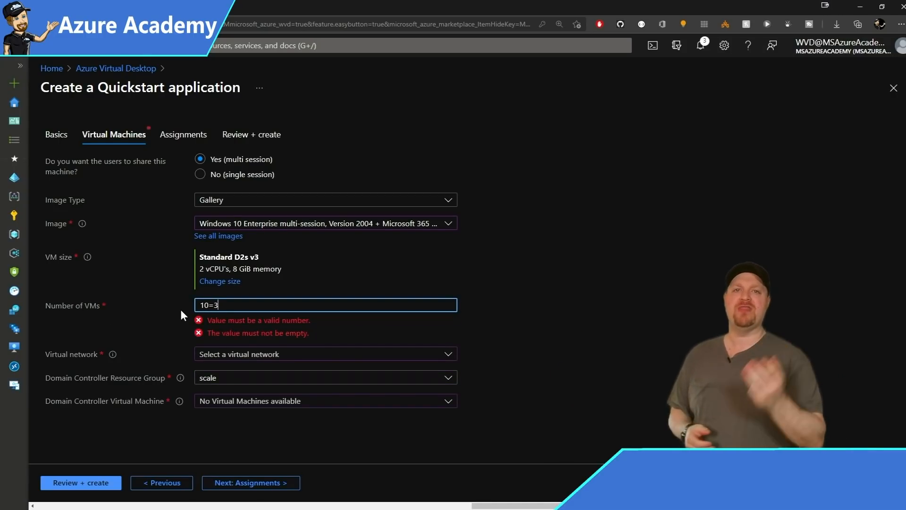
pyautogui.hotkey('ctrl', 'a')
pyautogui.write('3')
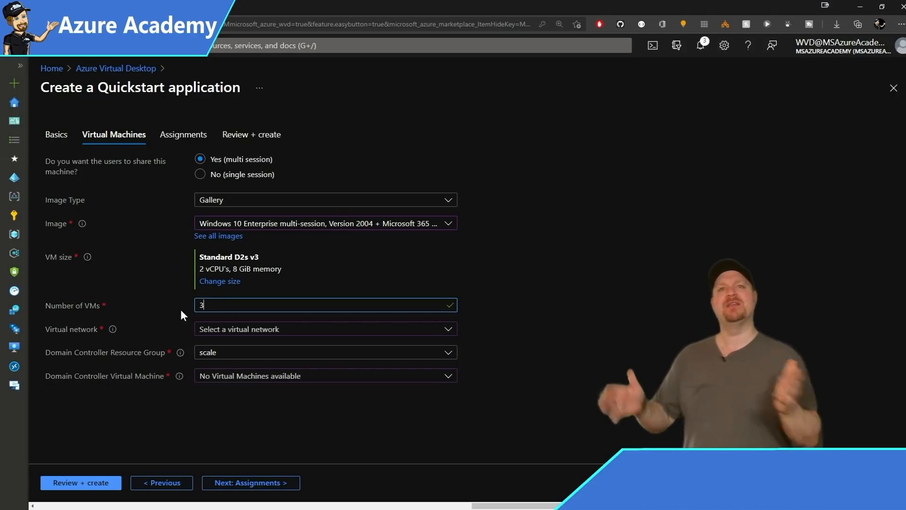
# Use virtual network MSAA-vNET, subnet CoreSubnet (20.0.4.0/22), and domain controller resource group MSAA-Identity-rg.
pyautogui.click(241, 330)
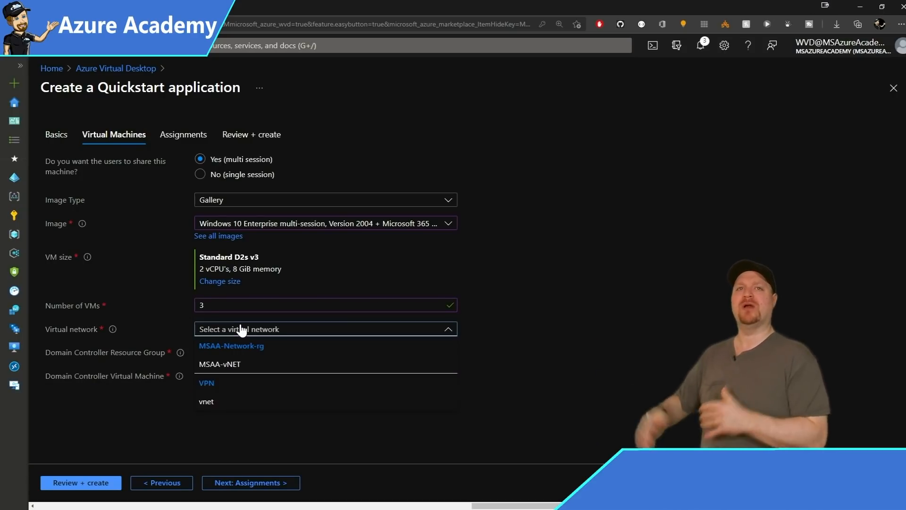
pyautogui.click(222, 367)
pyautogui.click(223, 354)
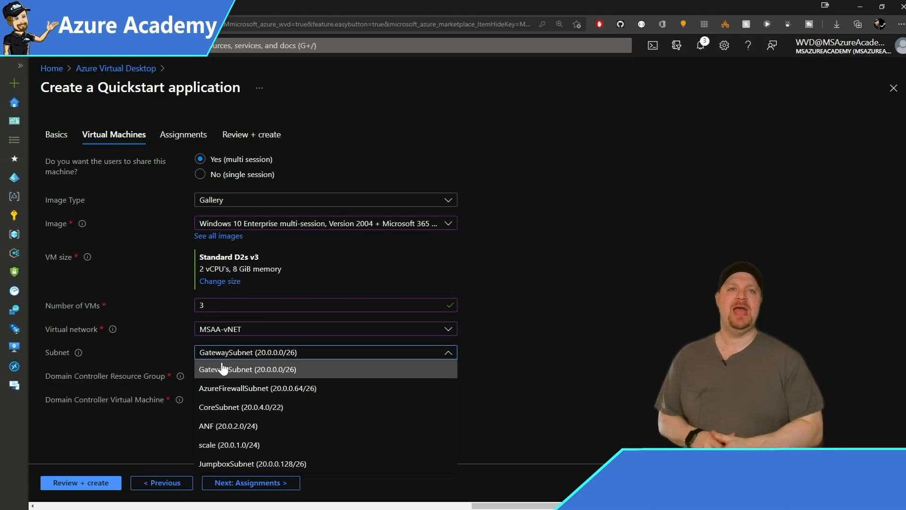
pyautogui.click(214, 409)
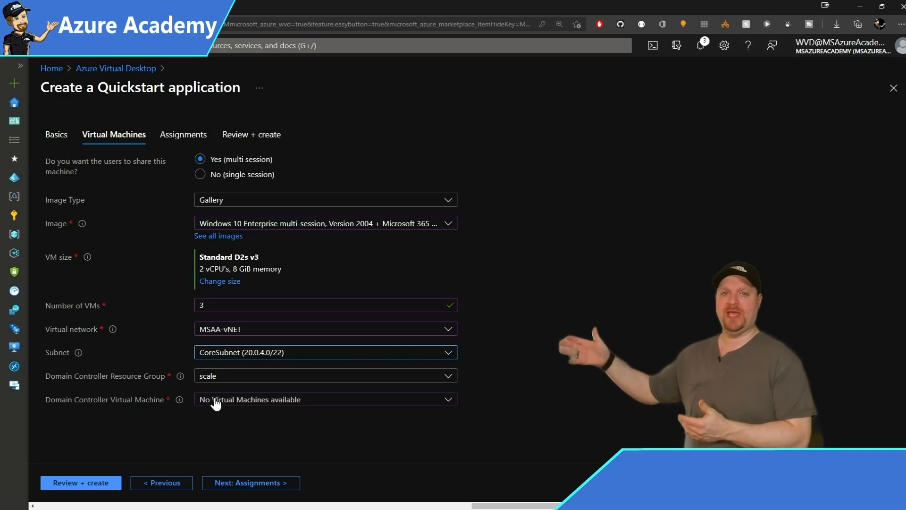
pyautogui.click(222, 377)
pyautogui.click(240, 164)
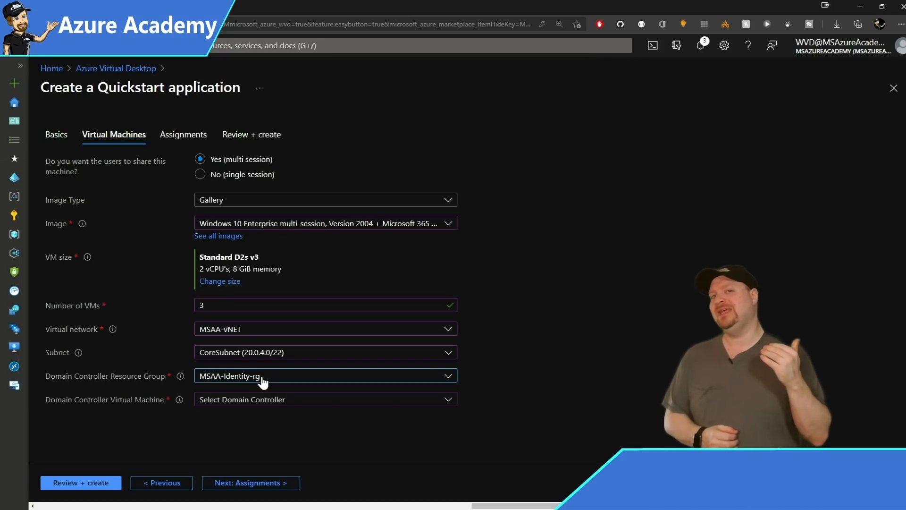
pyautogui.click(259, 402)
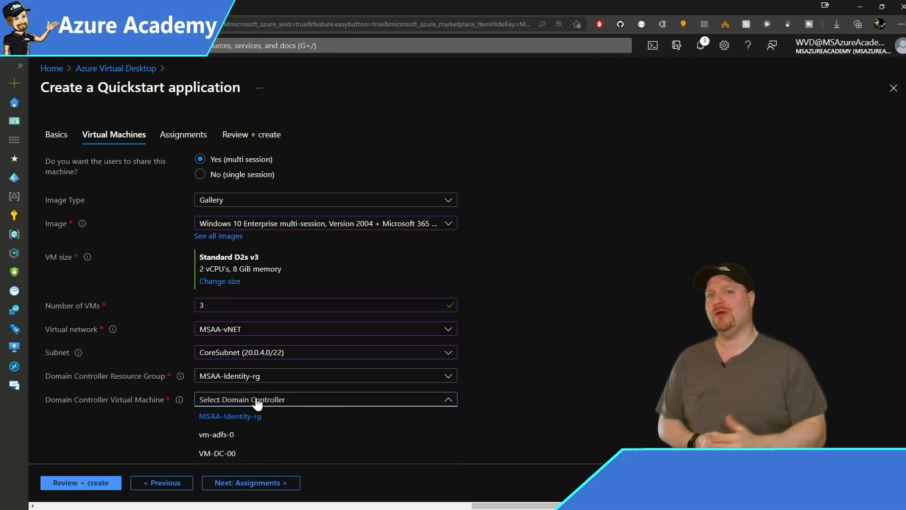
# Confirm the Basics subscription is MSAA-Subscription.
pyautogui.click(245, 456)
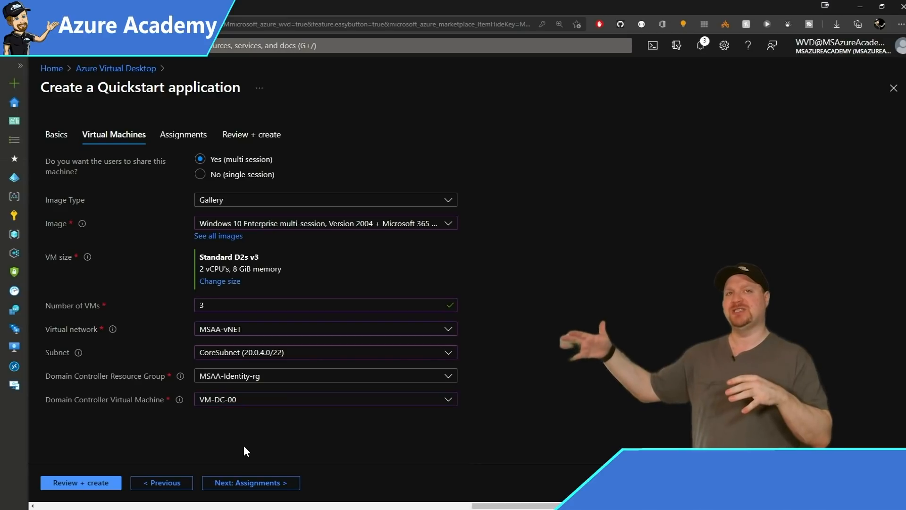
pyautogui.click(56, 134)
pyautogui.click(217, 181)
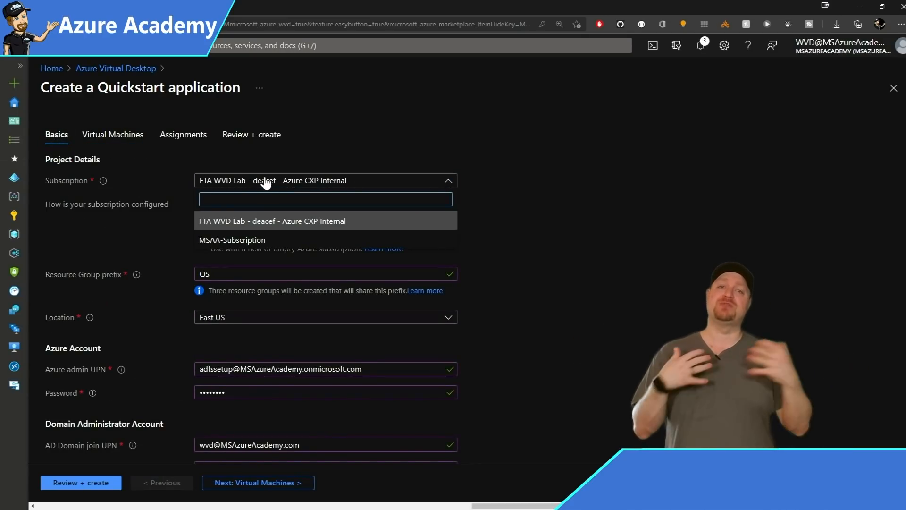
pyautogui.click(241, 238)
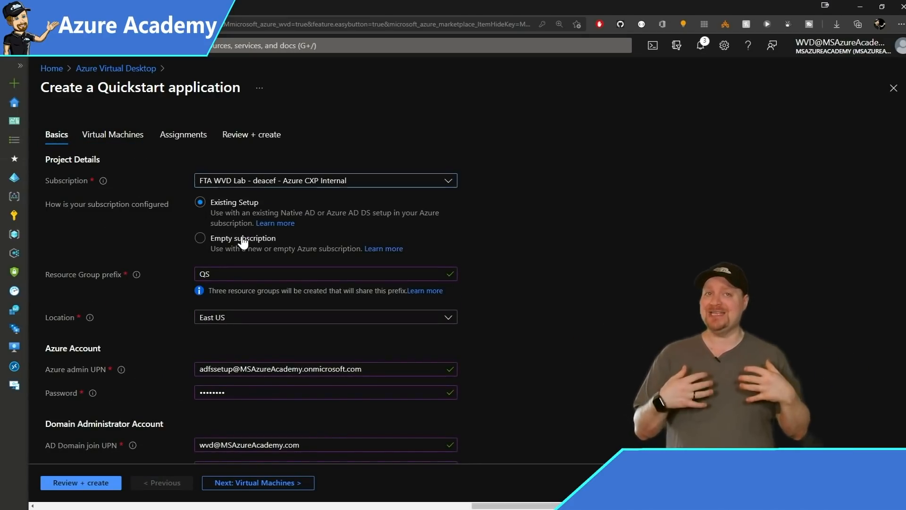
# Select VM-DC-00 as the domain controller VM and advance to Assignments.
pyautogui.click(124, 135)
pyautogui.click(253, 399)
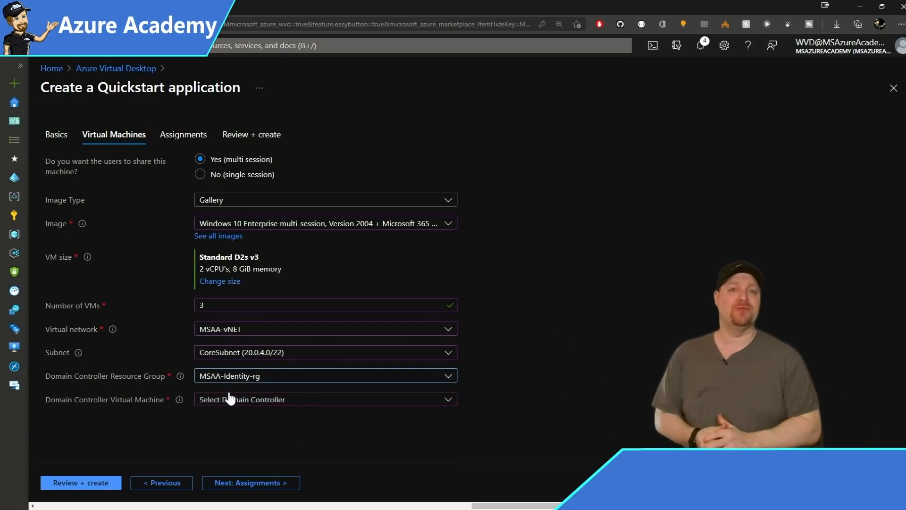
pyautogui.click(231, 400)
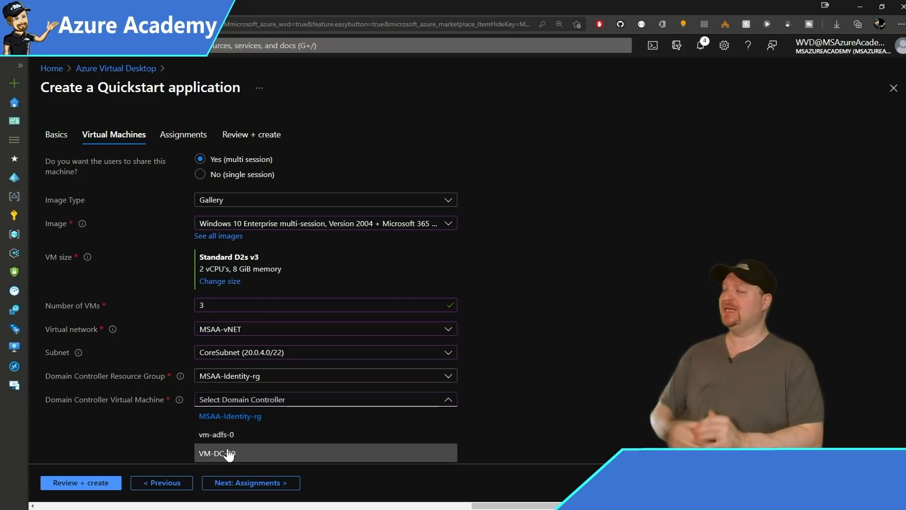
pyautogui.click(278, 452)
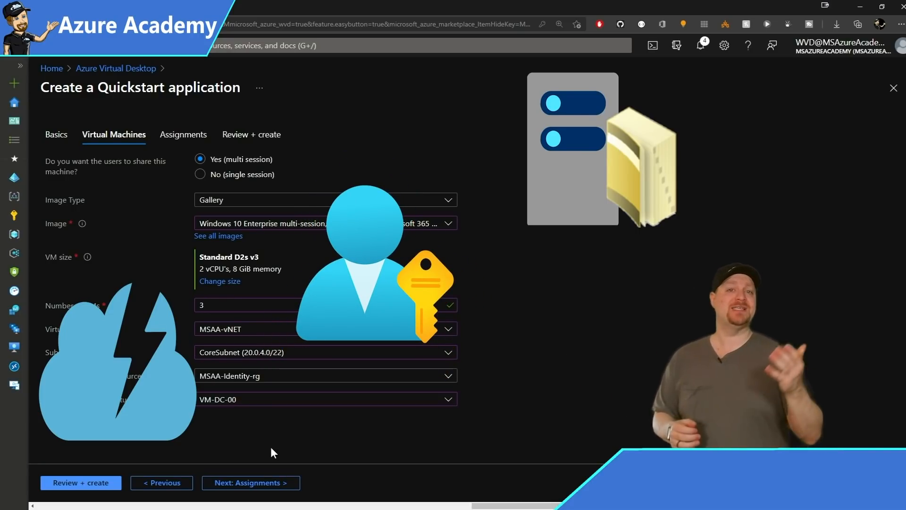
pyautogui.click(254, 482)
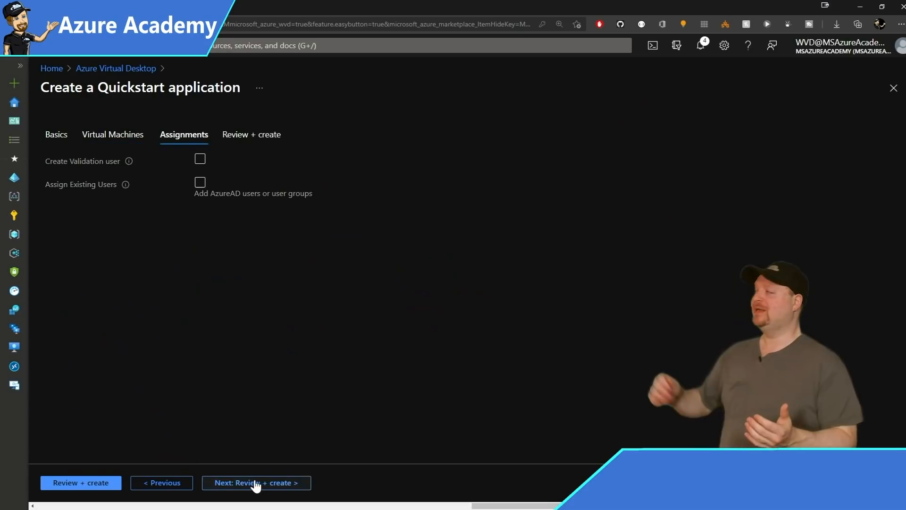
# Skip the validation user and assign the existing WVDUsers group, found by searching 'wvd'.
pyautogui.click(201, 160)
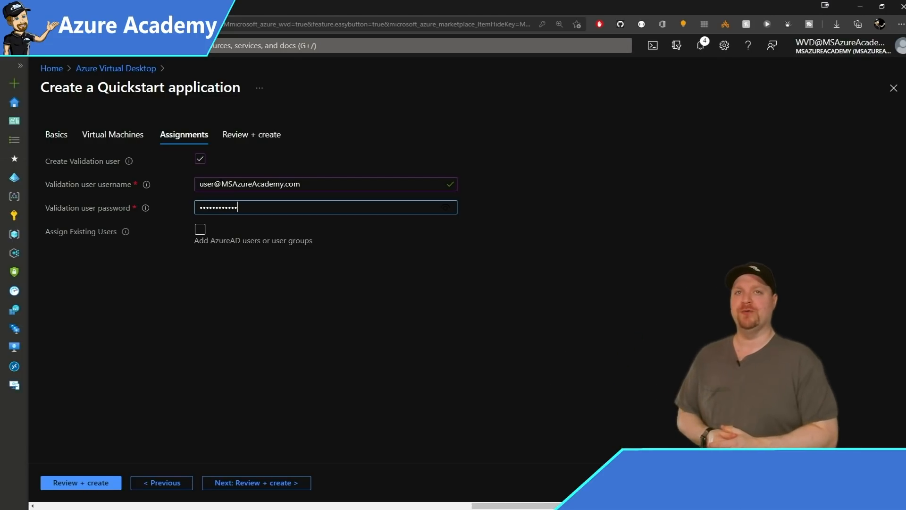
pyautogui.click(200, 166)
pyautogui.click(200, 159)
pyautogui.click(200, 182)
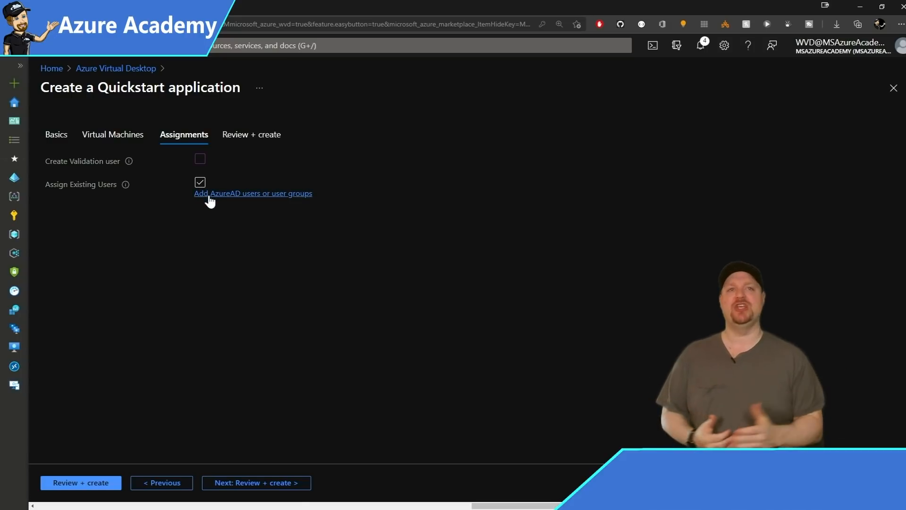
pyautogui.click(210, 195)
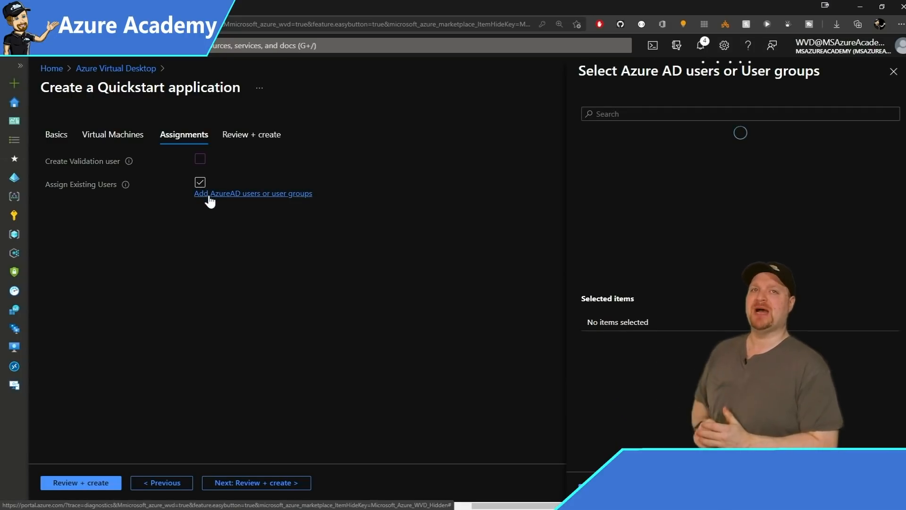
pyautogui.write('wvd')
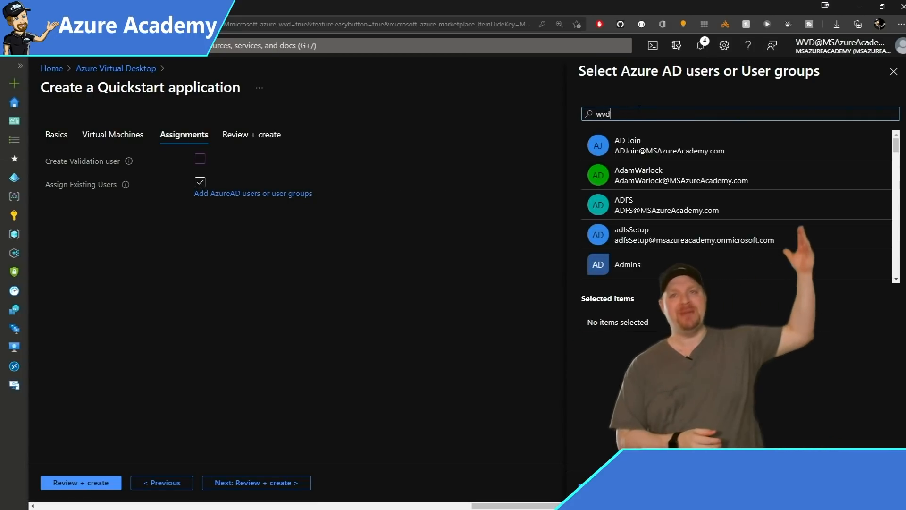
pyautogui.click(640, 204)
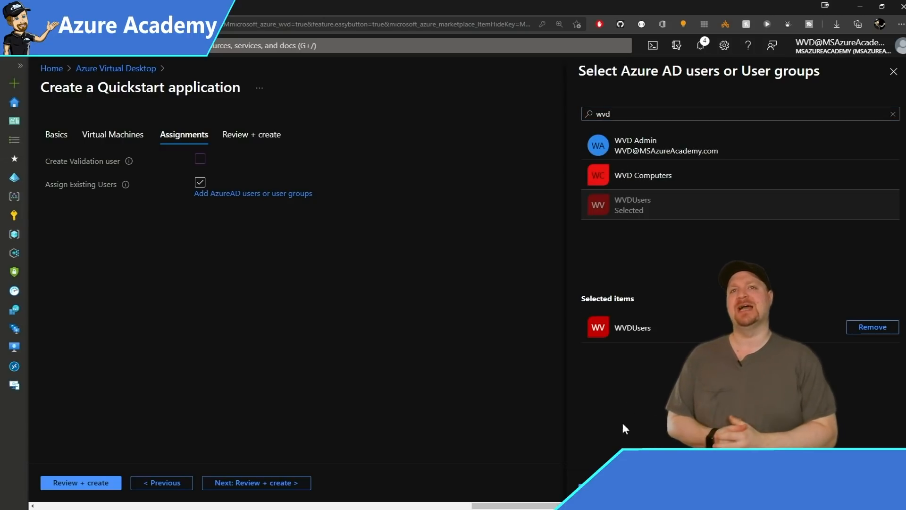
pyautogui.click(595, 484)
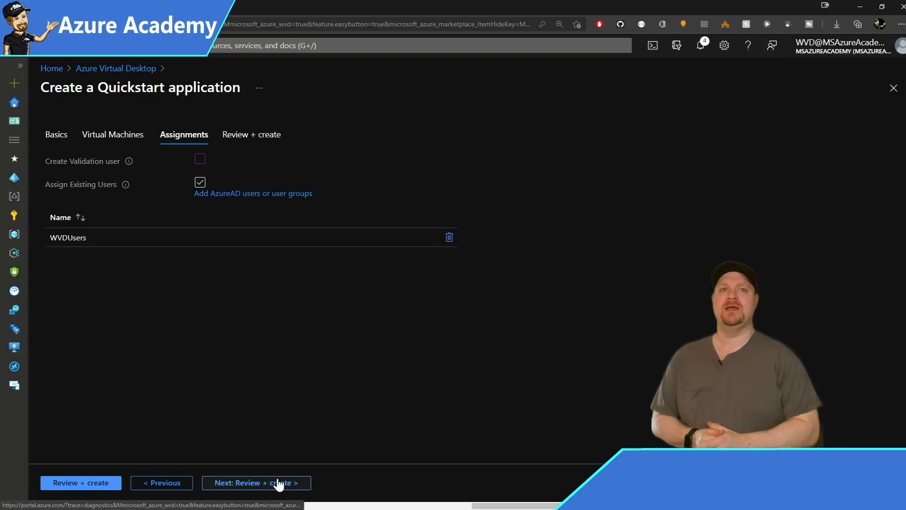
# Pass Review + create validation and launch the Quickstart deployment.
pyautogui.click(278, 482)
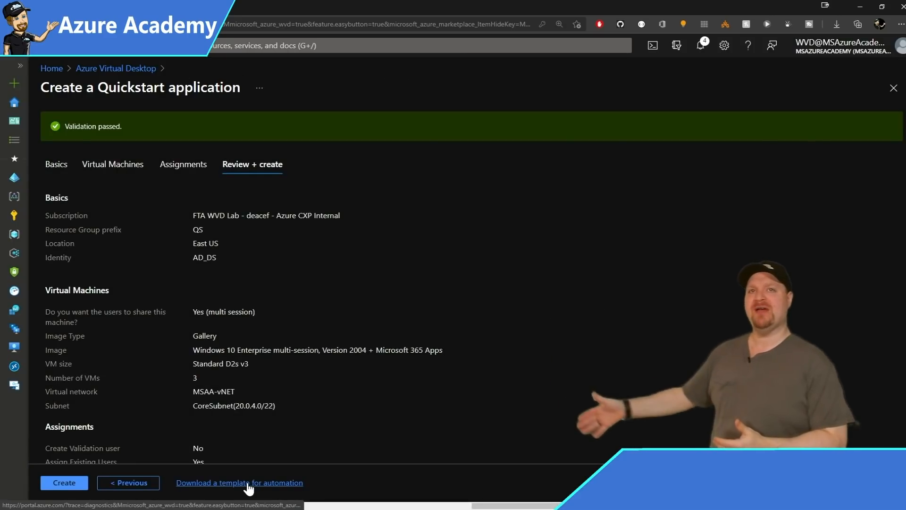
pyautogui.click(64, 482)
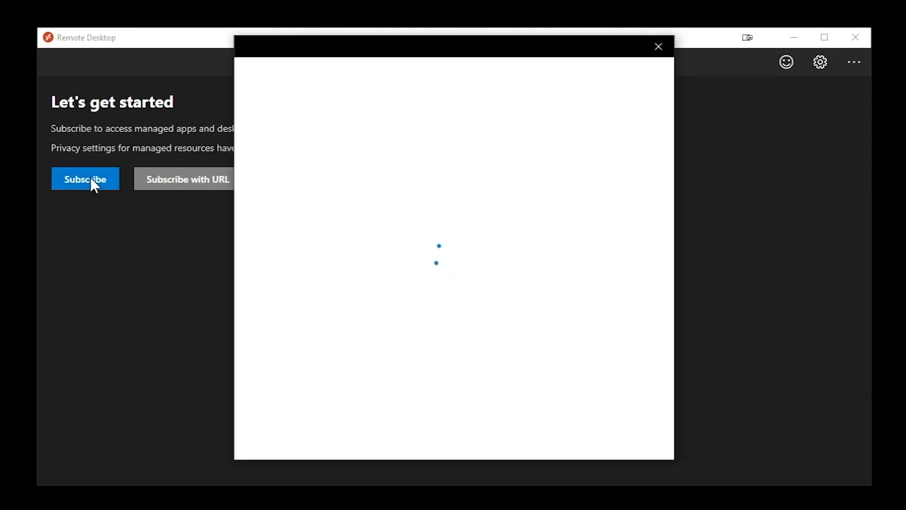
# Sign in with the user's e-mail and password to subscribe, then enter credentials for Task Manager.
pyautogui.click(507, 336)
pyautogui.write('************')
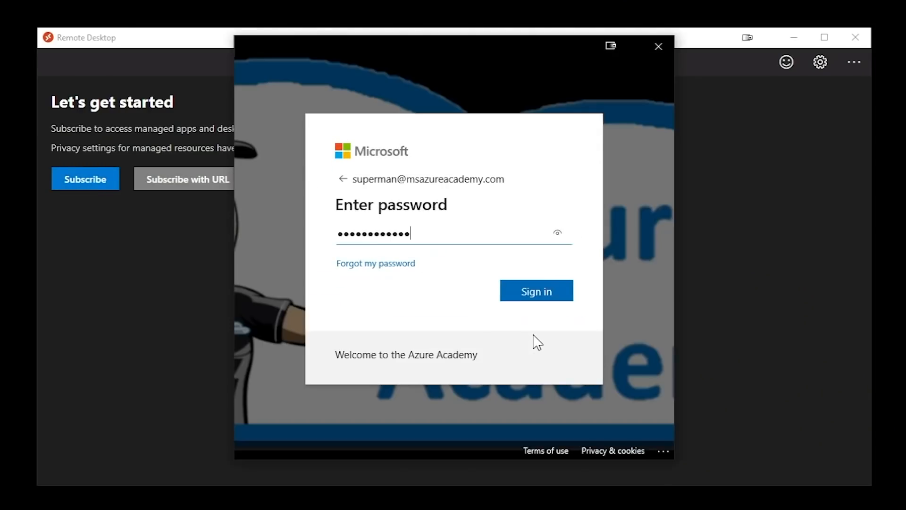
pyautogui.click(535, 294)
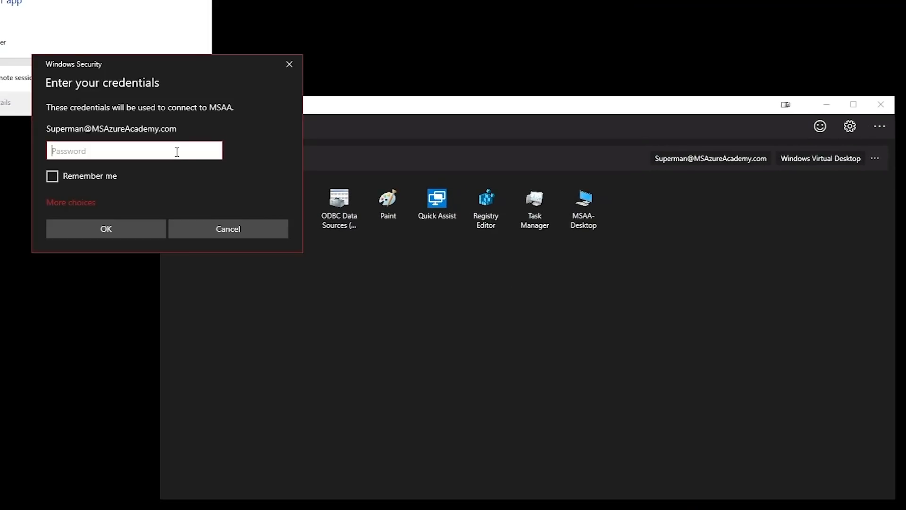
pyautogui.write('********')
pyautogui.press('Return')
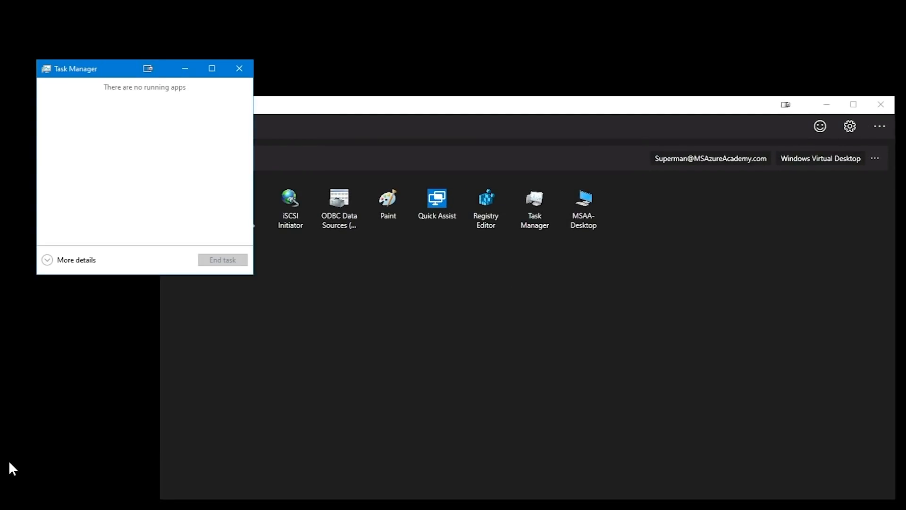
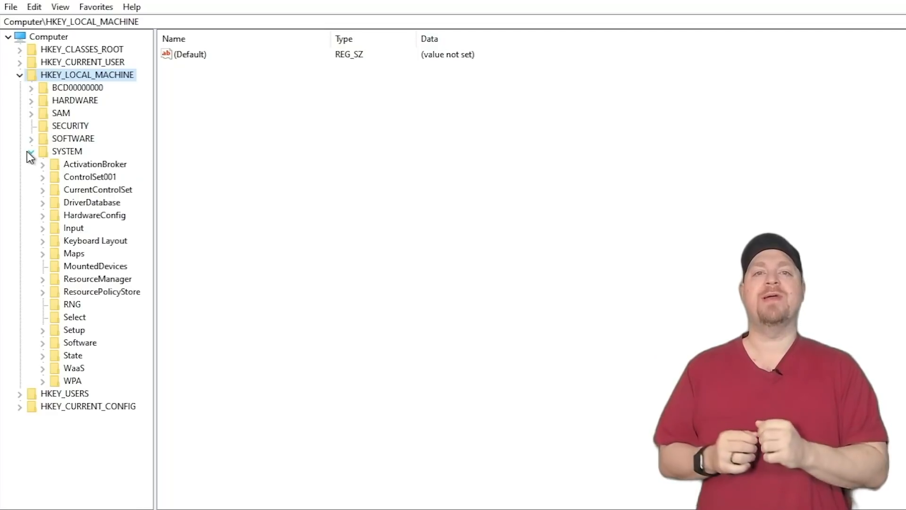
# Under Terminal Server\WinStations, add DWORD value fUseUdpPortRedirector set to 1.
pyautogui.click(57, 203)
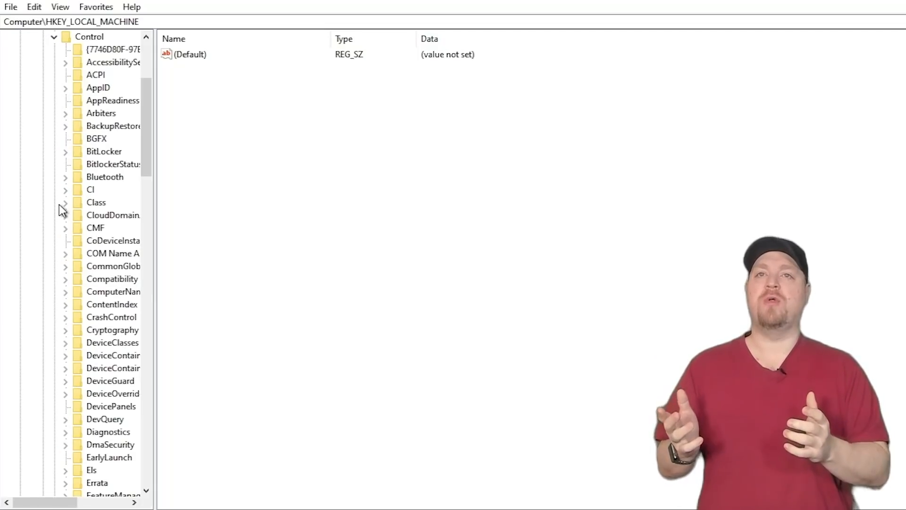
pyautogui.moveTo(217, 144); pyautogui.dragTo(232, 415)
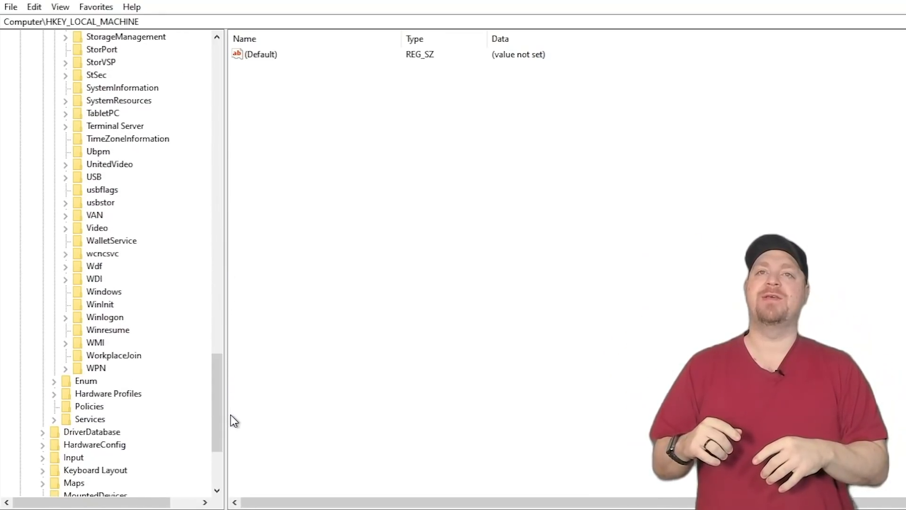
pyautogui.click(114, 126)
pyautogui.click(66, 127)
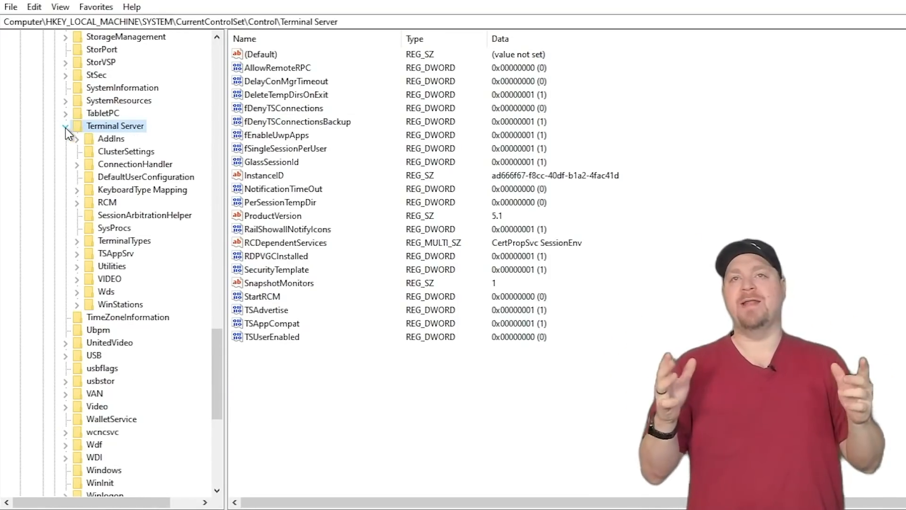
pyautogui.click(89, 305)
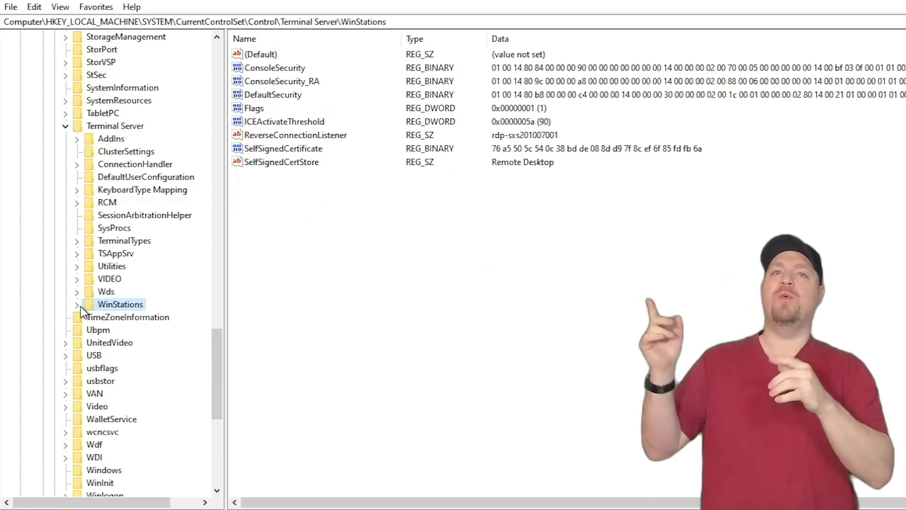
pyautogui.click(78, 305)
pyautogui.rightClick(281, 282)
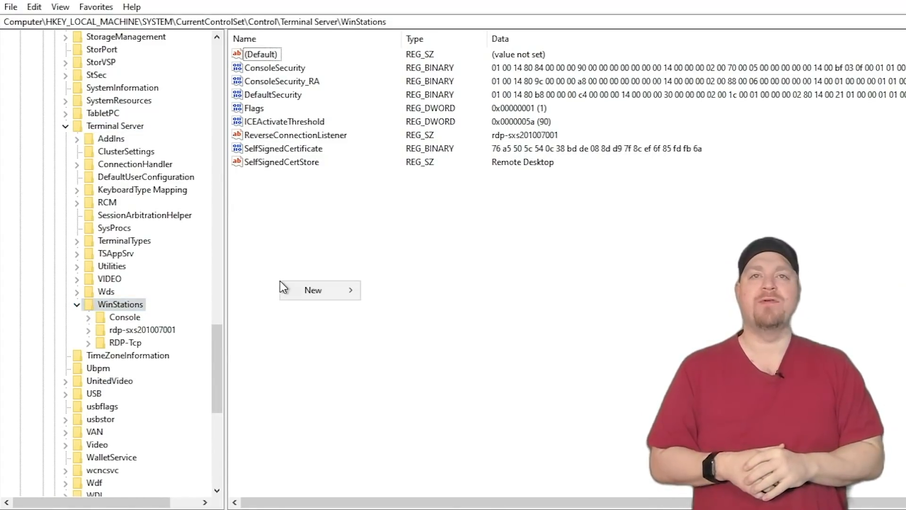
pyautogui.moveTo(319, 289)
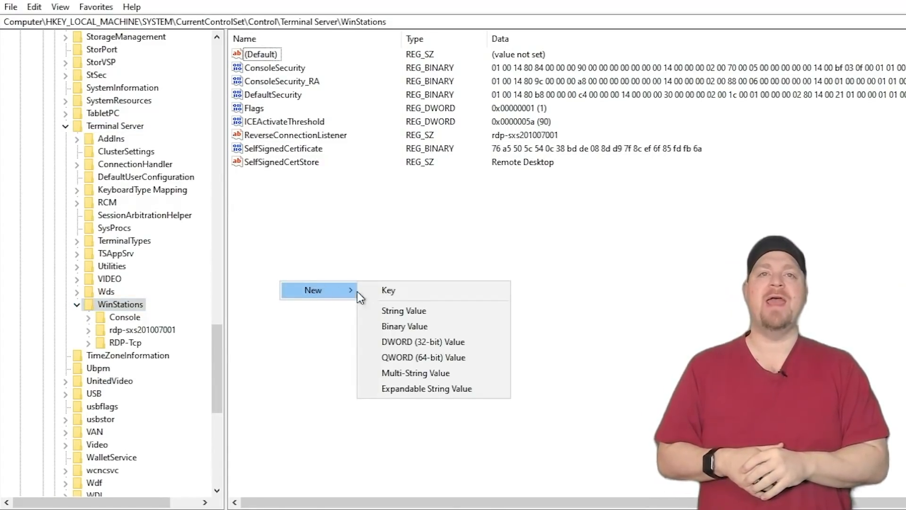
pyautogui.click(406, 342)
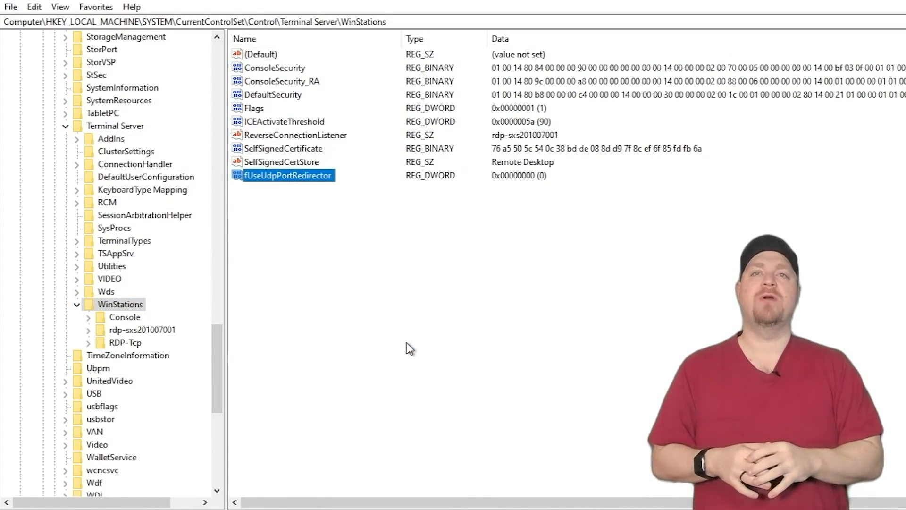
pyautogui.press('Return')
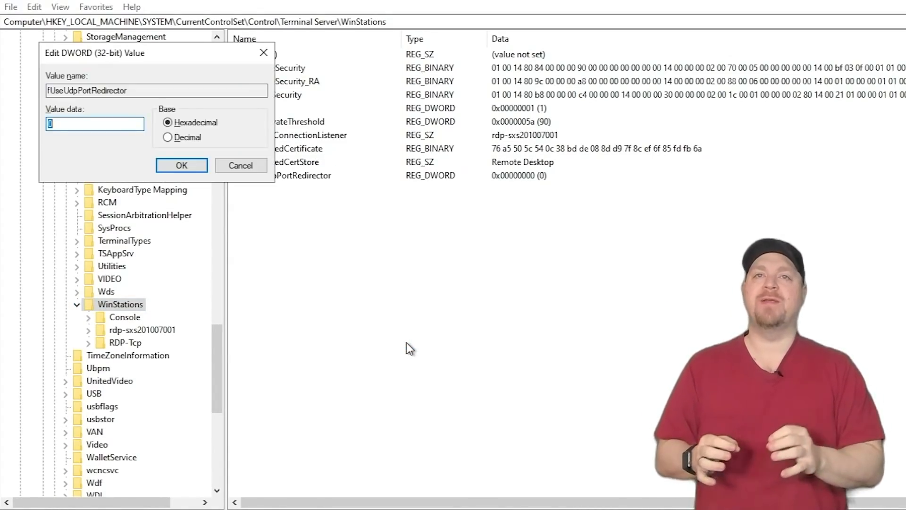
pyautogui.press('Return')
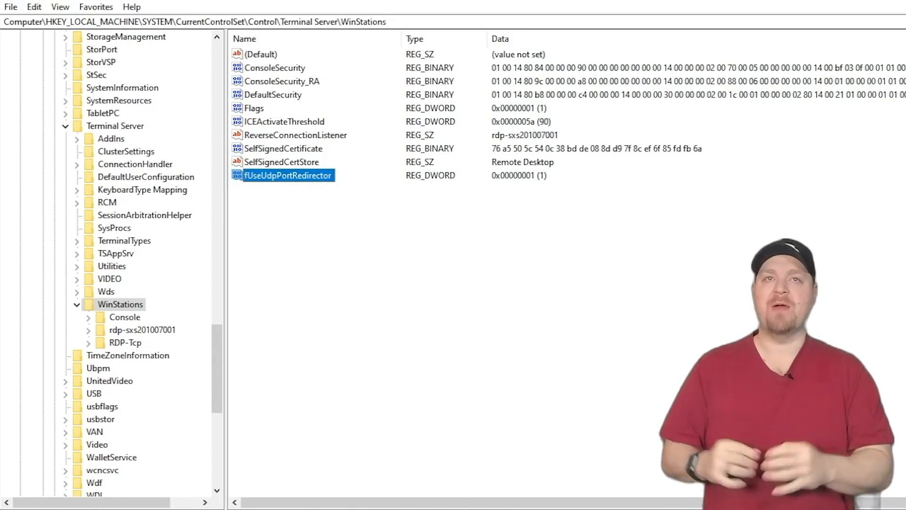
# Add DWORD value UdpPortNumber with hexadecimal data 3390.
pyautogui.rightClick(379, 280)
pyautogui.moveTo(432, 287)
pyautogui.click(500, 340)
pyautogui.write('UdpPortNumber')
pyautogui.press('Return')
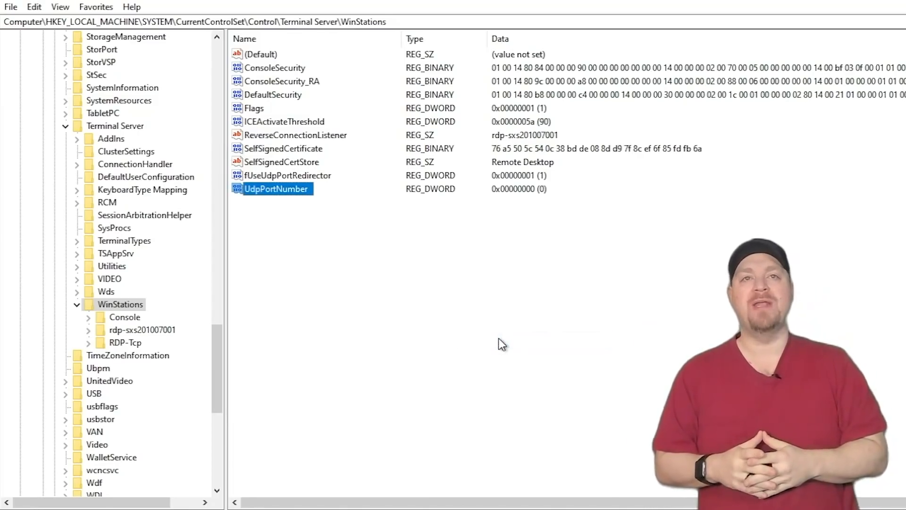
pyautogui.press('Return')
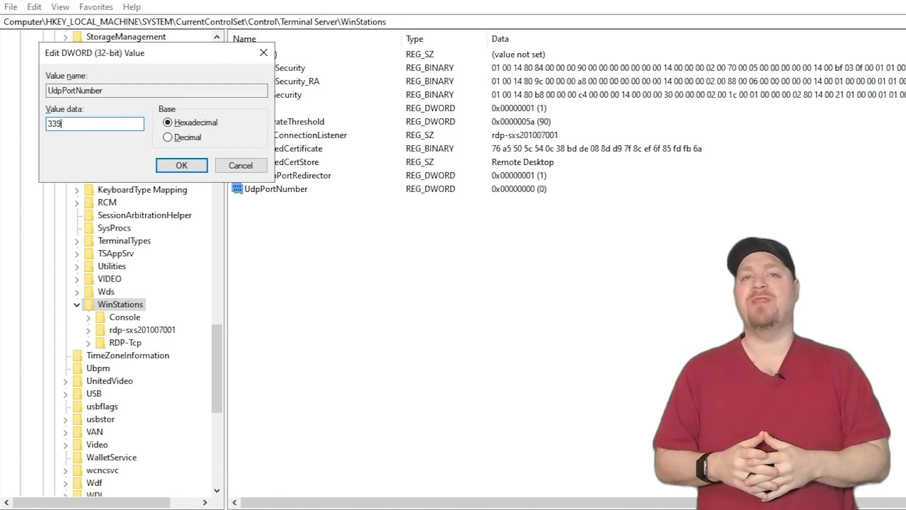
pyautogui.write('3390')
pyautogui.press('Return')
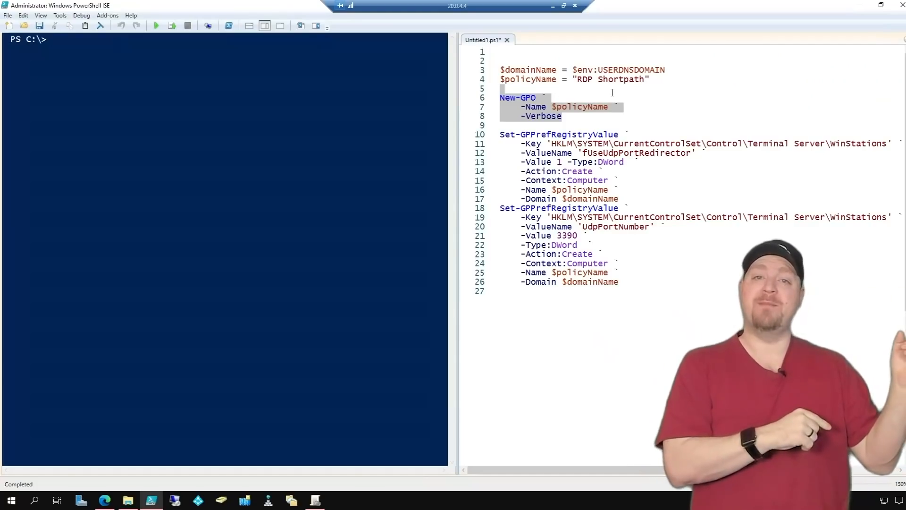
pyautogui.click(612, 92)
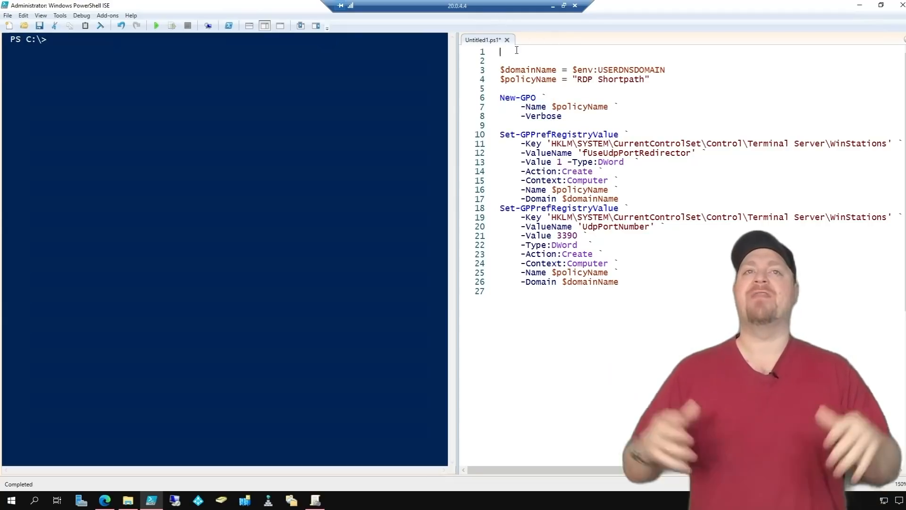
# Run the script's variable assignments, New-GPO, then both Set-GPPrefRegistryValue commands in turn.
pyautogui.moveTo(516, 50); pyautogui.dragTo(571, 83)
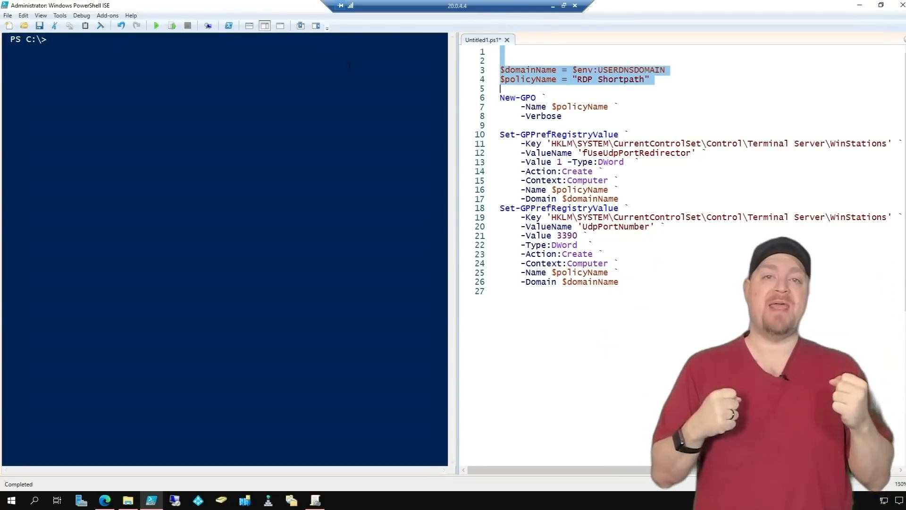
pyautogui.press('F8')
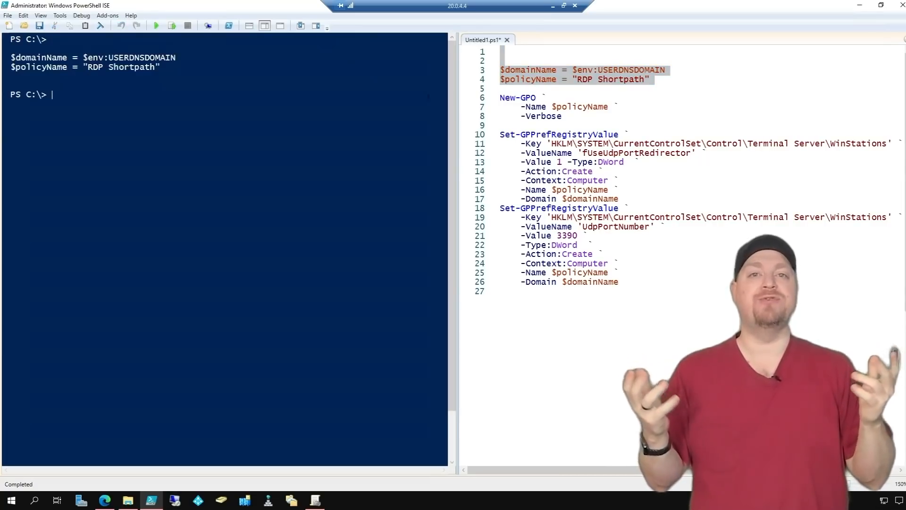
pyautogui.moveTo(507, 96); pyautogui.dragTo(588, 121)
pyautogui.click(544, 87)
pyautogui.press('F8')
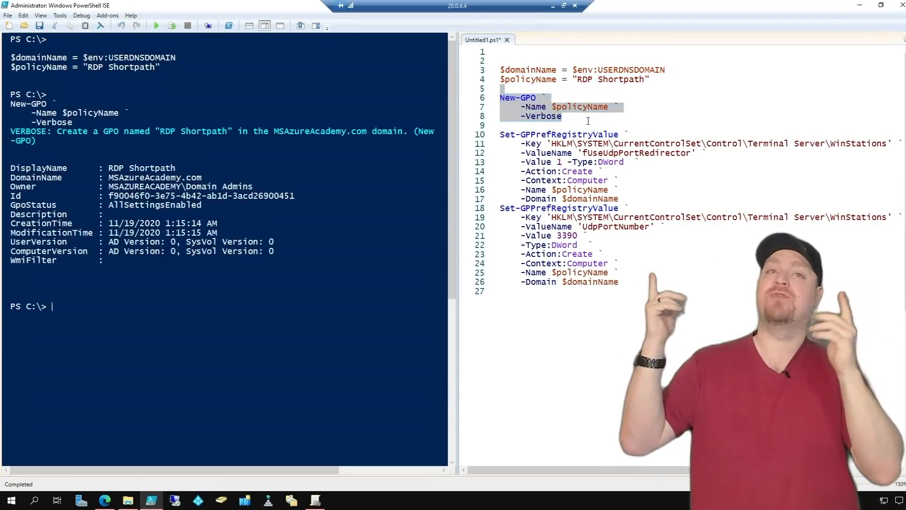
pyautogui.click(588, 126)
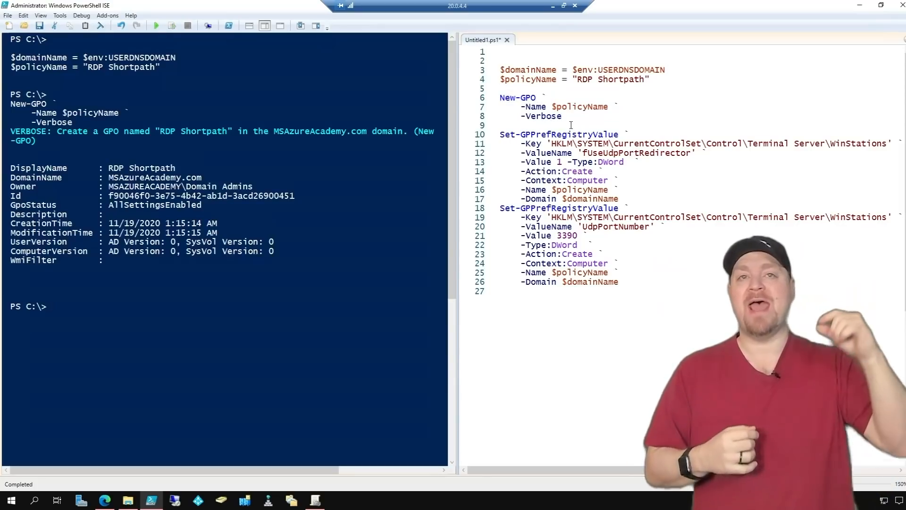
pyautogui.moveTo(574, 125); pyautogui.dragTo(569, 299)
pyautogui.press('F8')
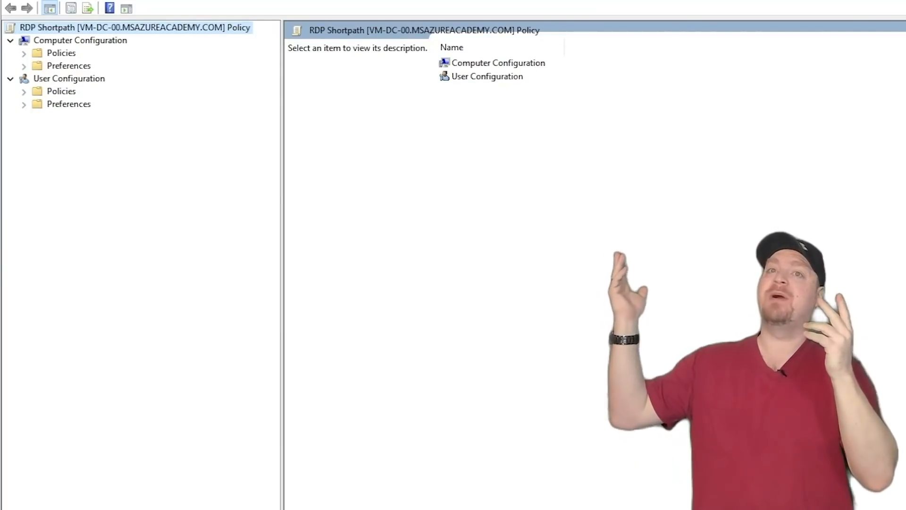
# Check the RDP Shortpath GPO's registry preference items under Preferences > Windows Settings.
pyautogui.click(25, 66)
pyautogui.click(37, 79)
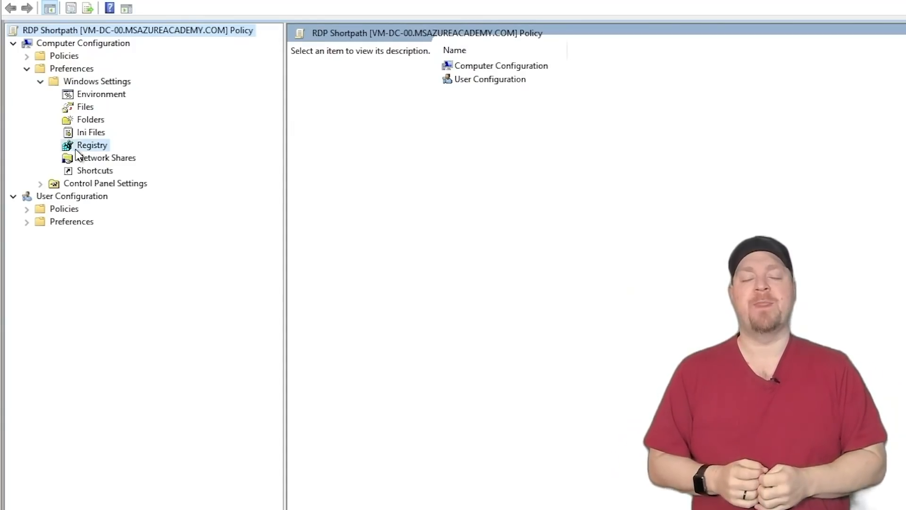
pyautogui.click(76, 148)
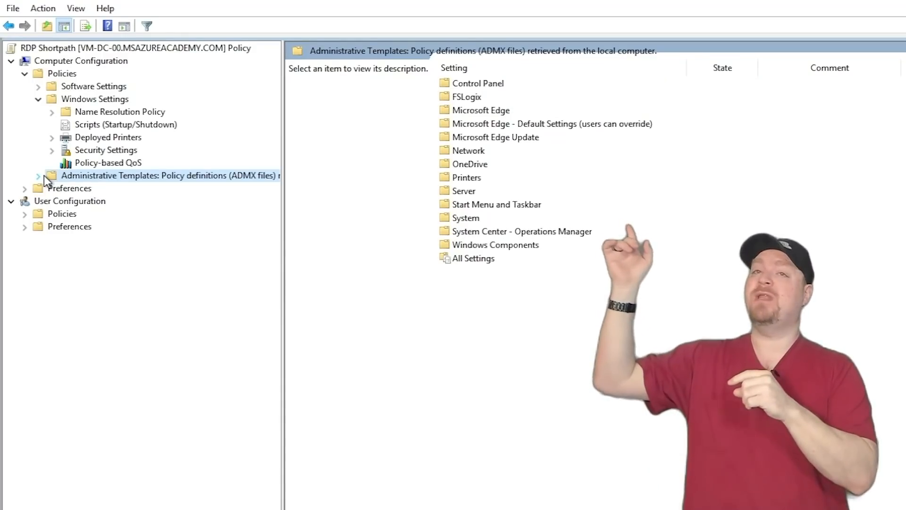
# Expand Security Settings down to Windows Defender Firewall and its rule categories.
pyautogui.click(63, 150)
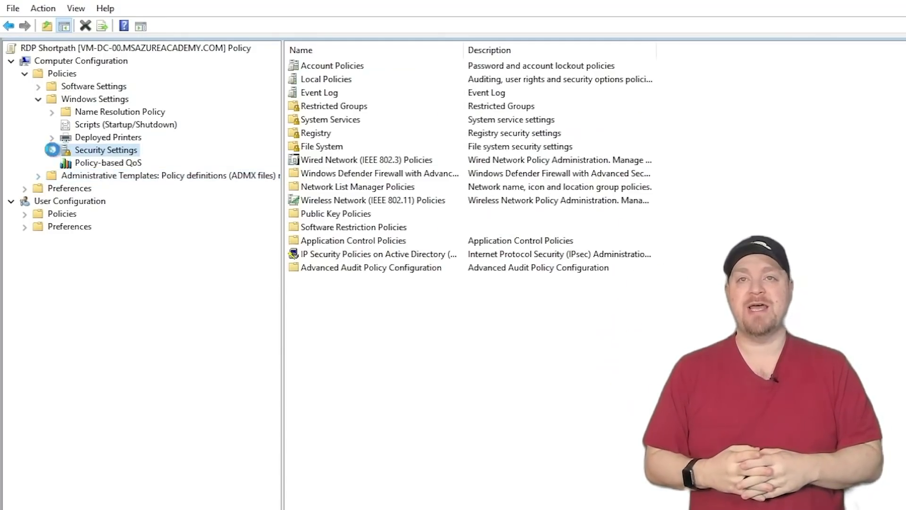
pyautogui.click(52, 150)
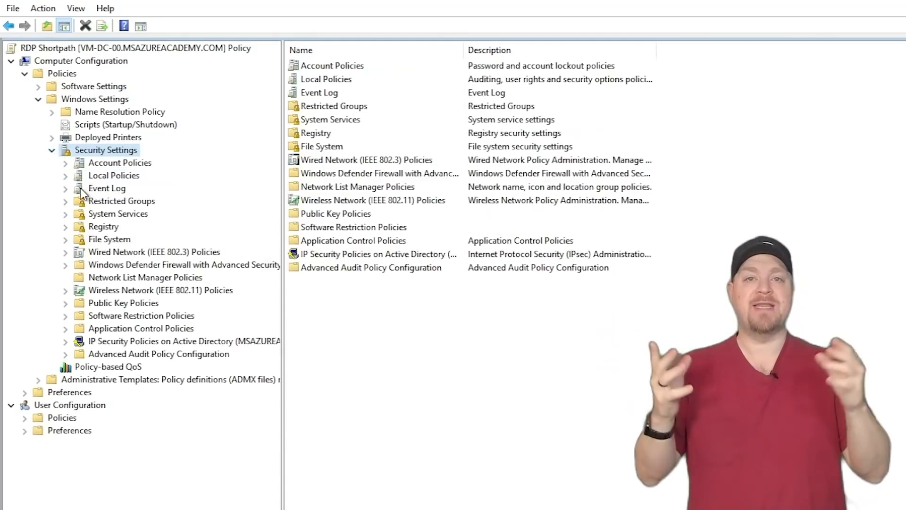
pyautogui.click(81, 263)
pyautogui.click(65, 264)
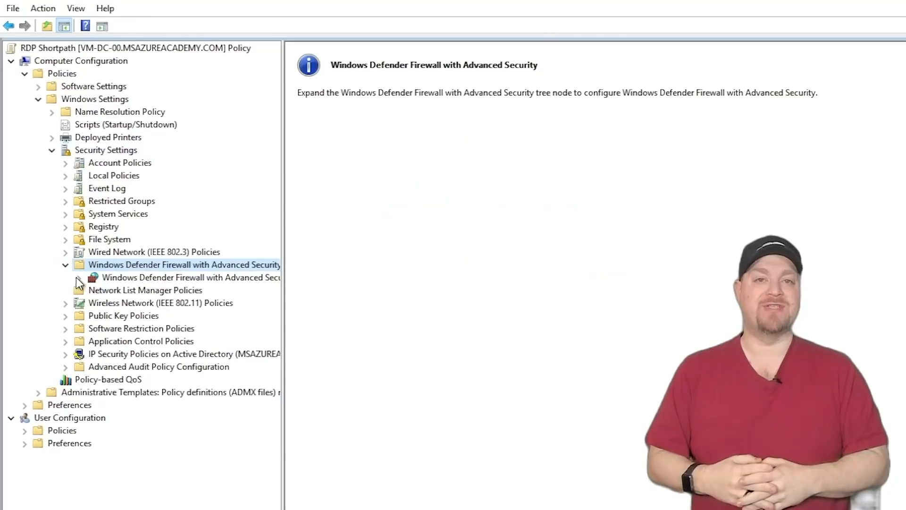
pyautogui.doubleClick(83, 279)
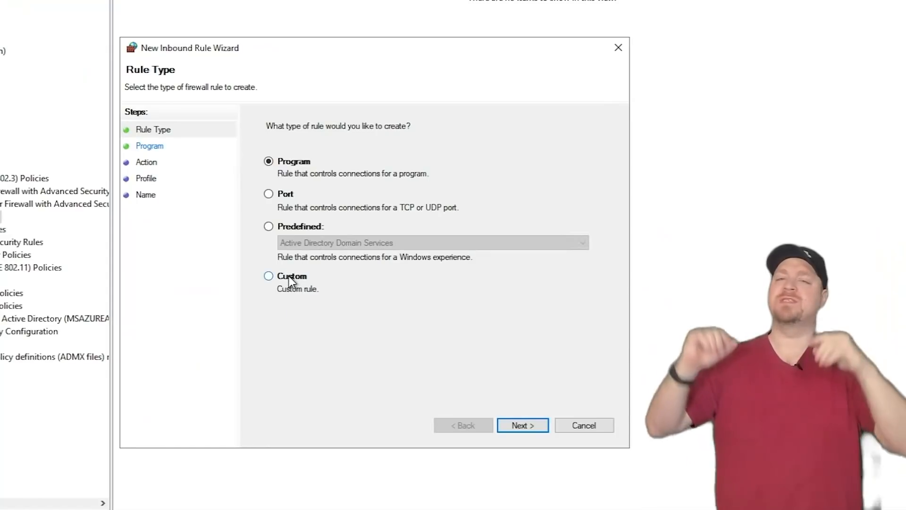
# Define a custom inbound rule for the svchost.exe program path on UDP local port 3390.
pyautogui.click(270, 277)
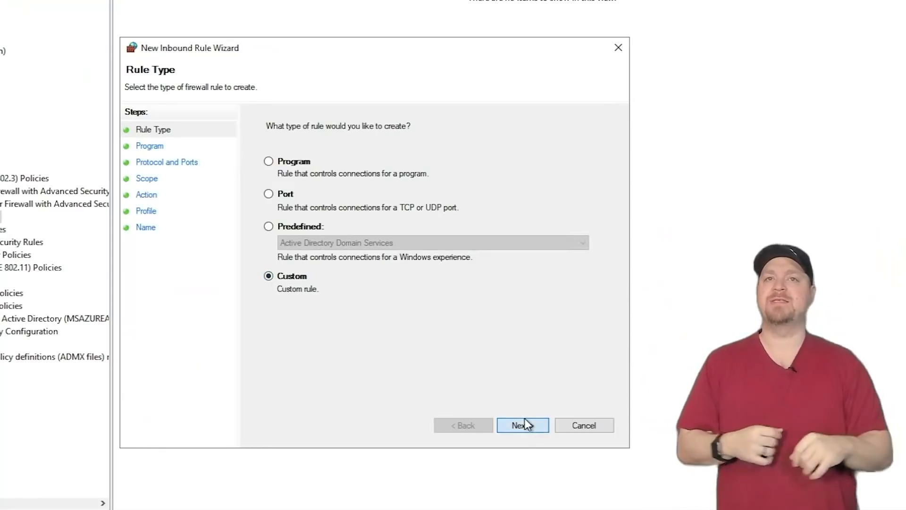
pyautogui.click(524, 420)
pyautogui.click(324, 205)
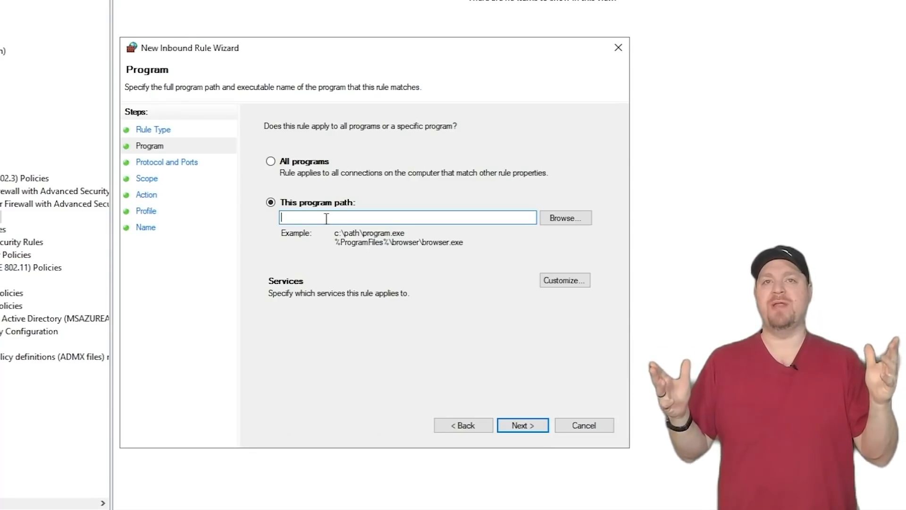
pyautogui.write('%SystemRoot%\\system32\\svchost.exe')
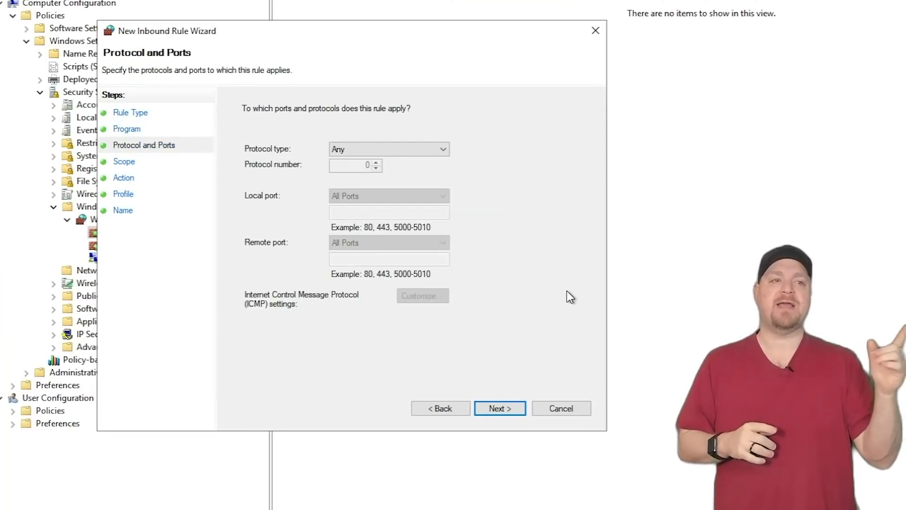
pyautogui.click(392, 149)
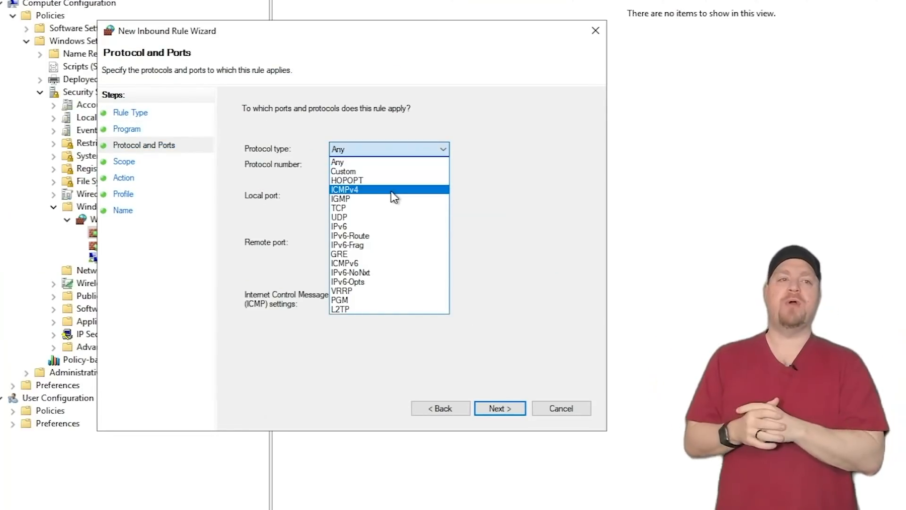
pyautogui.click(342, 216)
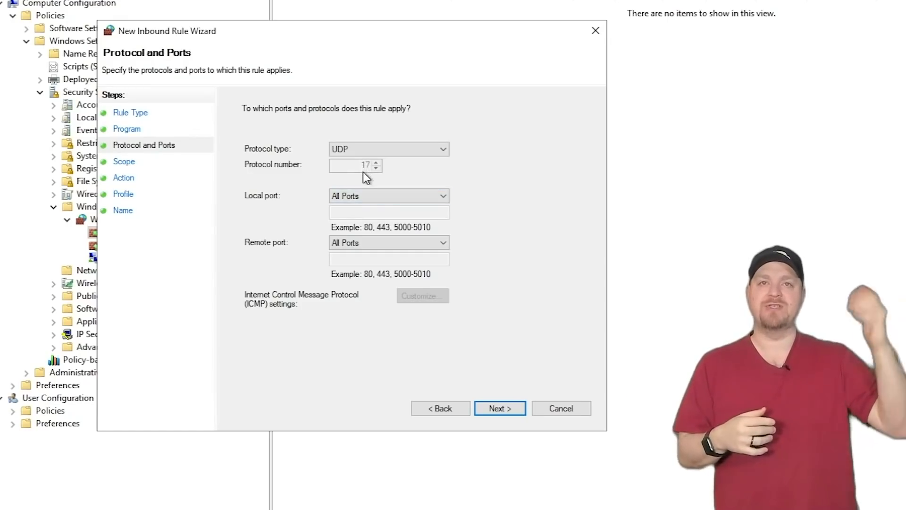
pyautogui.click(358, 195)
pyautogui.click(360, 218)
pyautogui.write('3390')
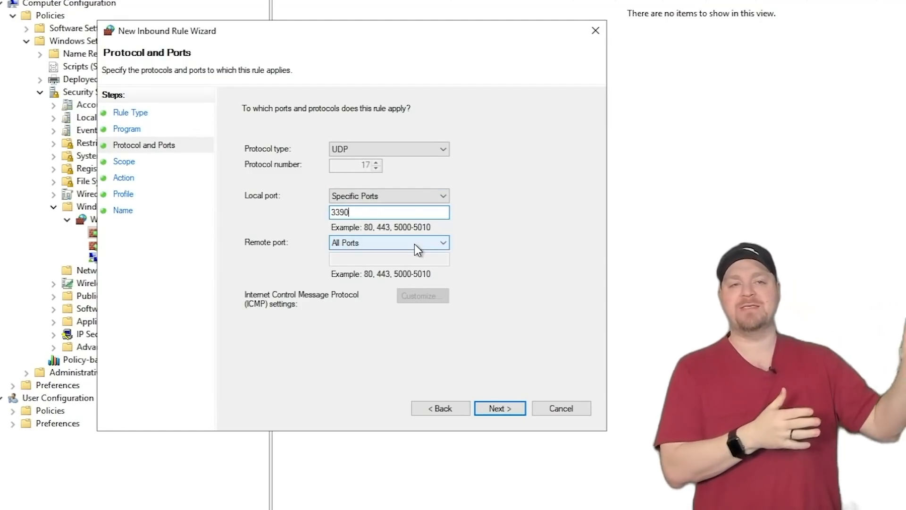
pyautogui.press('Return')
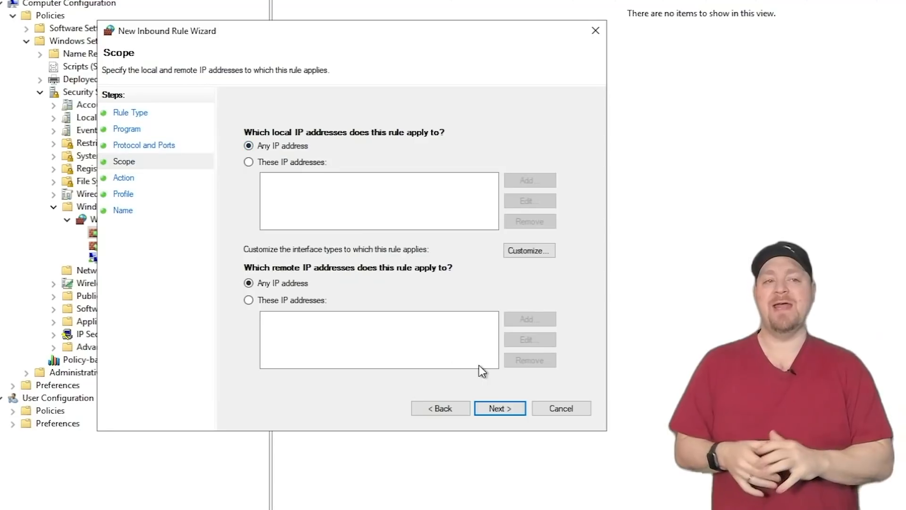
# Keep any IP scope, Allow and all profiles, and finish as RDP ShortPath-UDP.
pyautogui.click(507, 412)
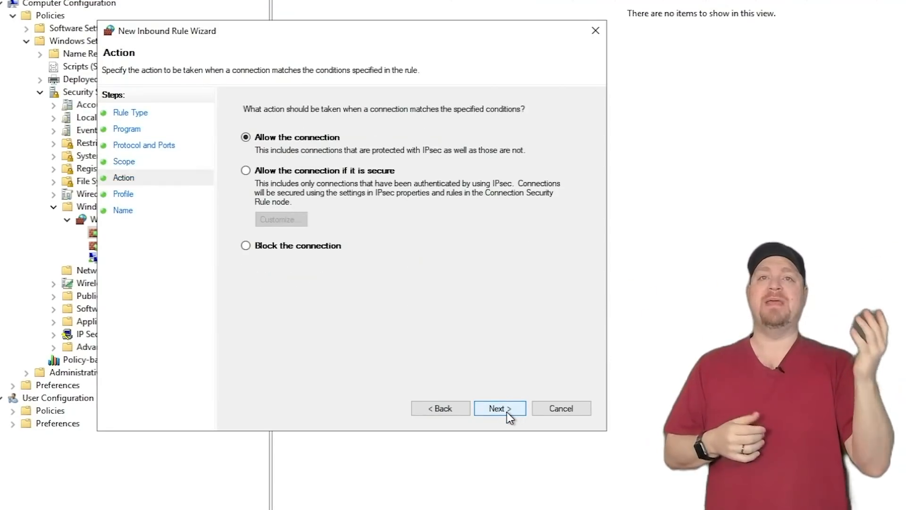
pyautogui.click(507, 412)
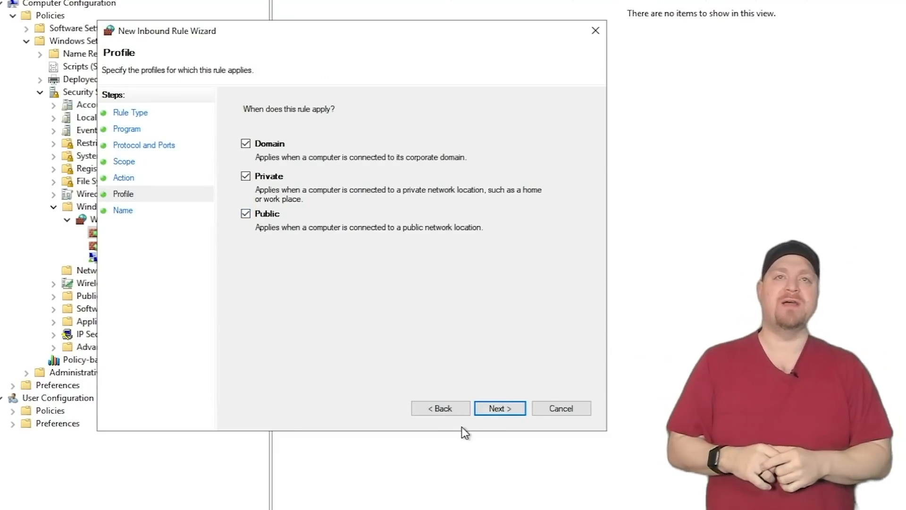
pyautogui.click(500, 411)
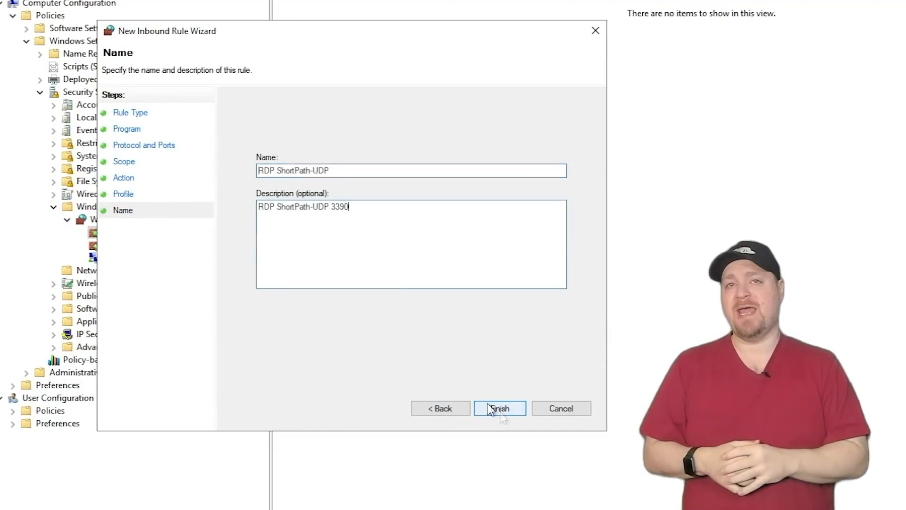
pyautogui.click(500, 408)
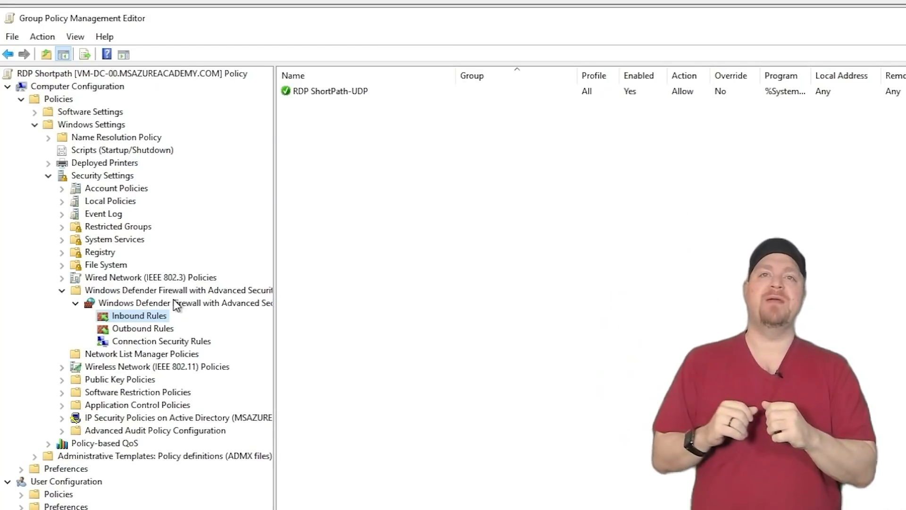
# Limit the RDP ShortPath-UDP rule to the Remote Desktop Services service and save its properties.
pyautogui.rightClick(357, 94)
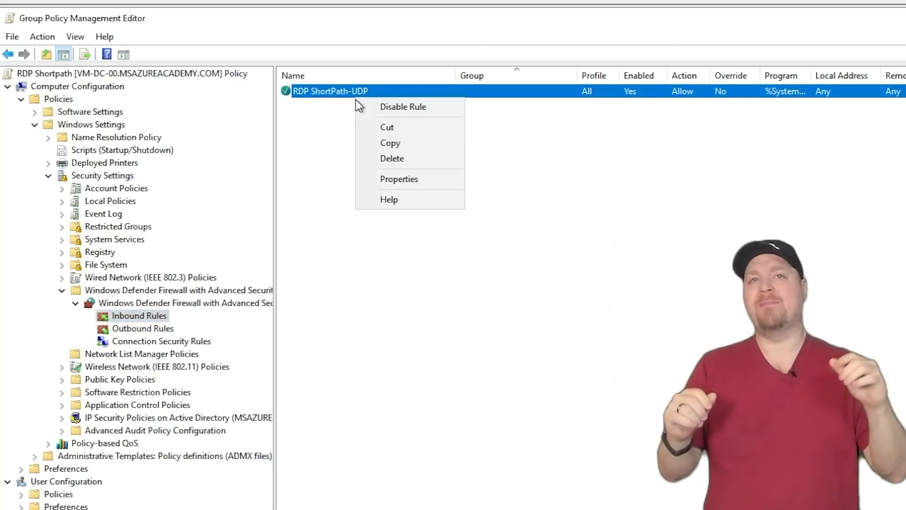
pyautogui.click(400, 179)
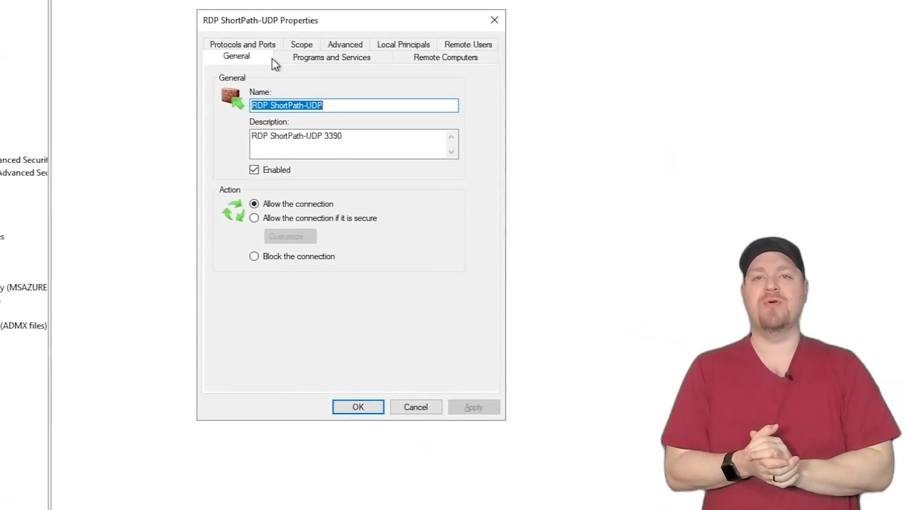
pyautogui.click(521, 160)
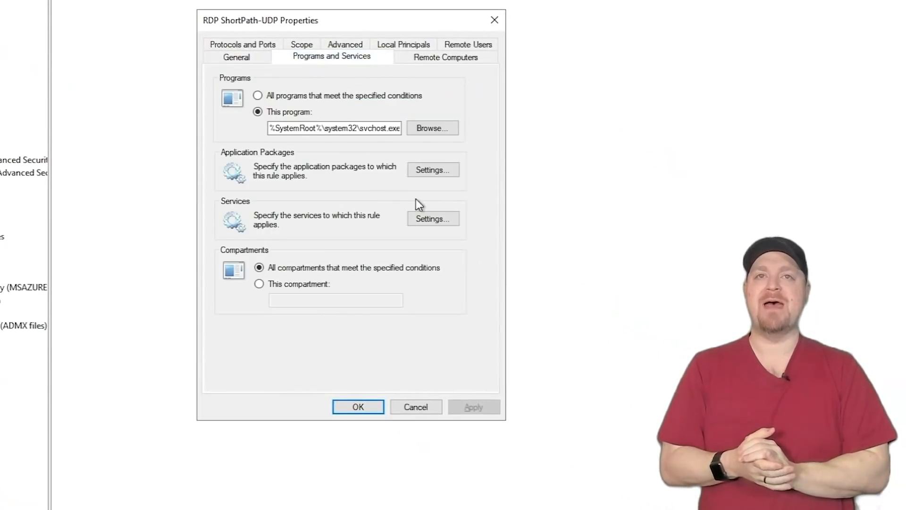
pyautogui.click(438, 219)
pyautogui.click(212, 151)
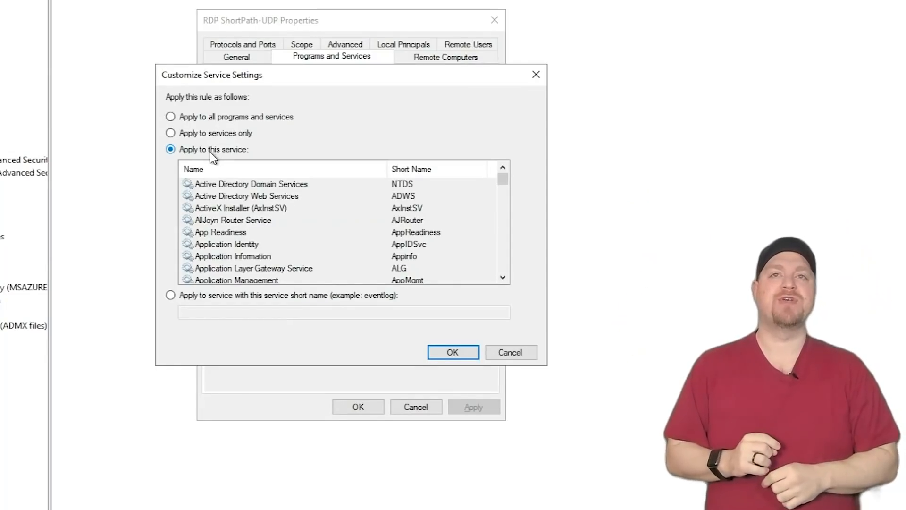
pyautogui.click(275, 233)
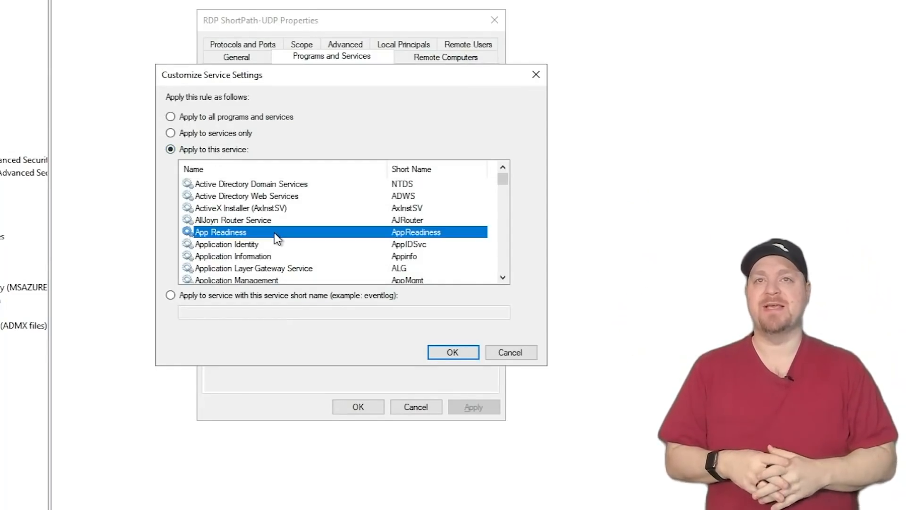
pyautogui.press('r')
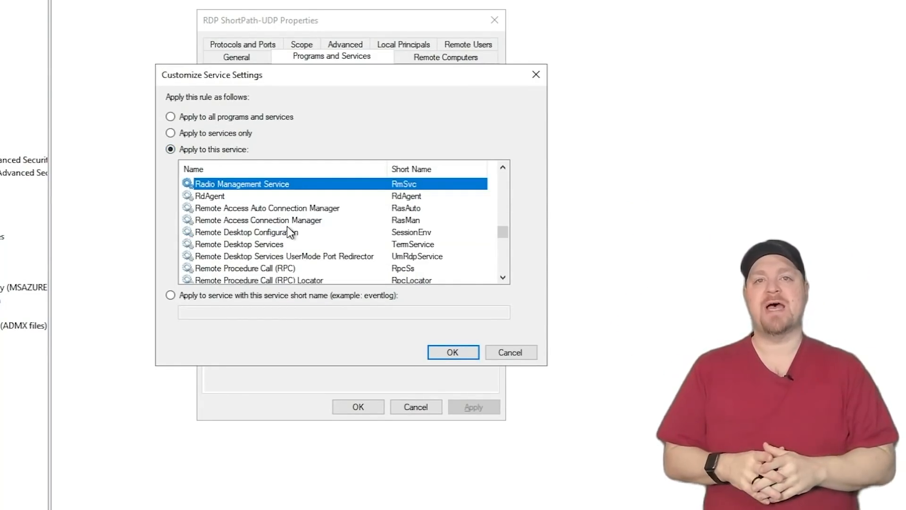
pyautogui.click(280, 243)
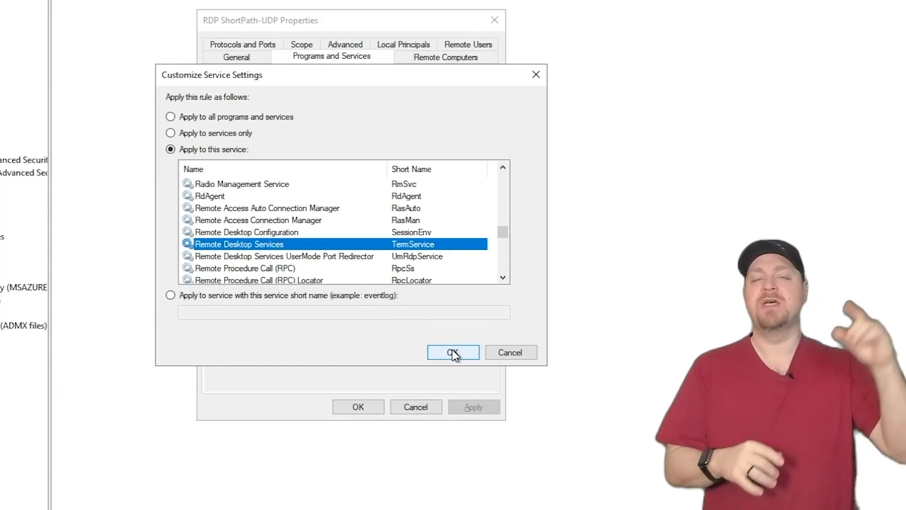
pyautogui.click(452, 352)
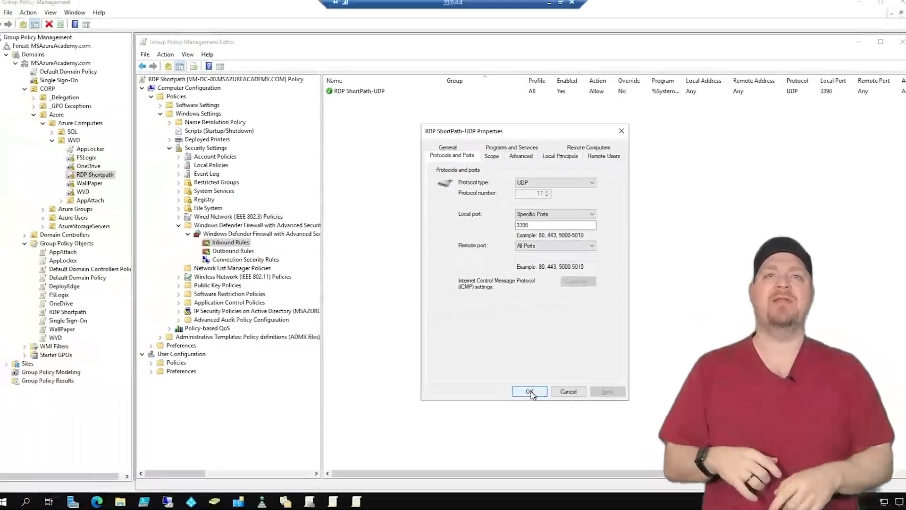
pyautogui.click(358, 407)
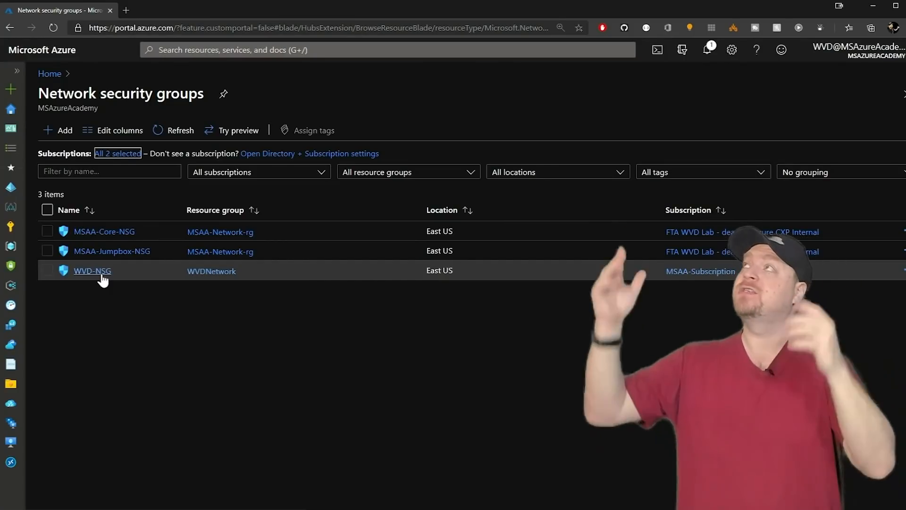
# Start a new WVD-NSG inbound security rule with destination port 3390 and protocol UDP.
pyautogui.click(102, 278)
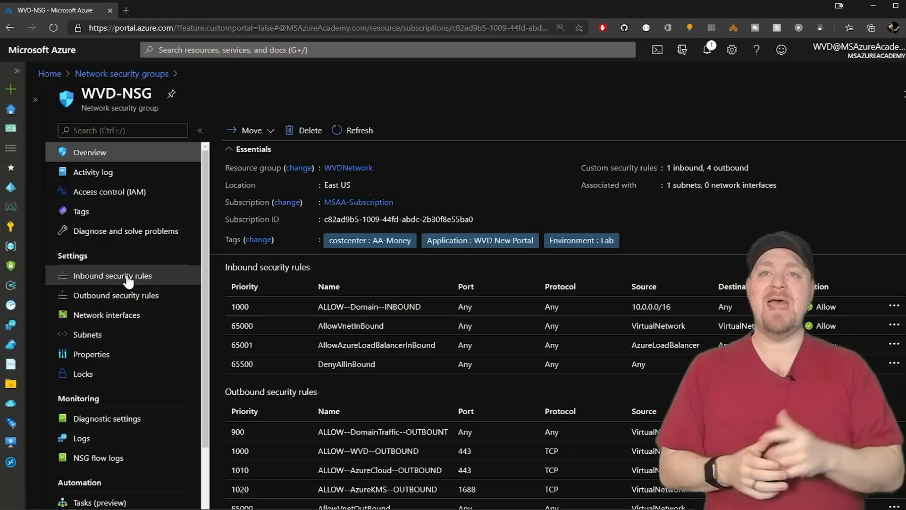
pyautogui.click(129, 277)
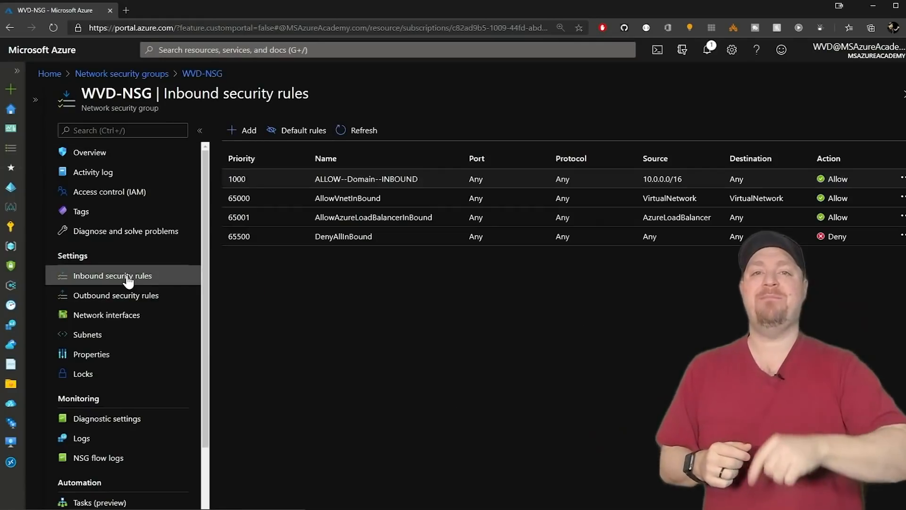
pyautogui.click(240, 137)
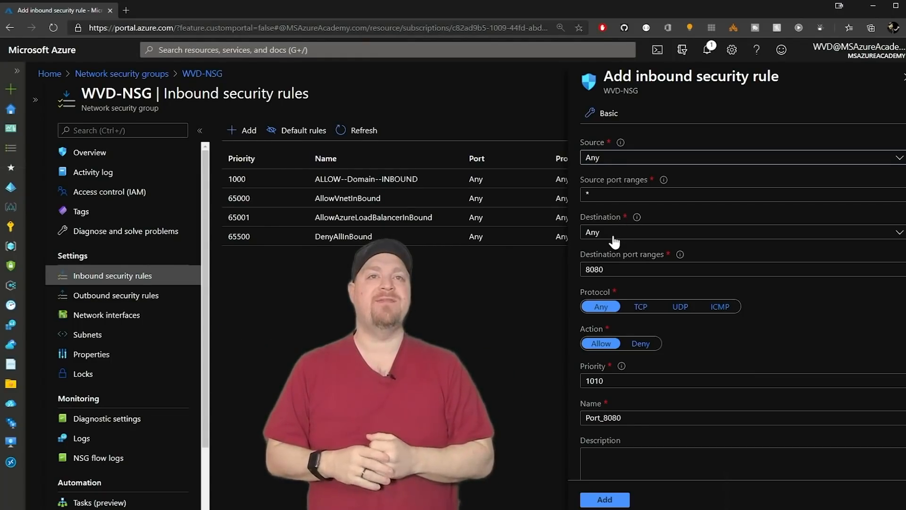
pyautogui.doubleClick(595, 269)
pyautogui.write('3390')
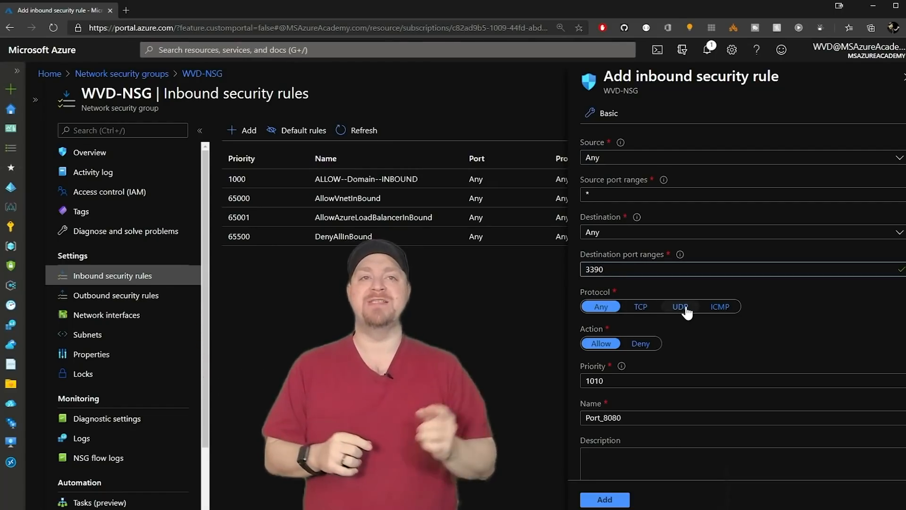
pyautogui.click(685, 310)
# Give the rule priority 2000, name RDP-ShortPath and a description, then add it.
pyautogui.click(617, 380)
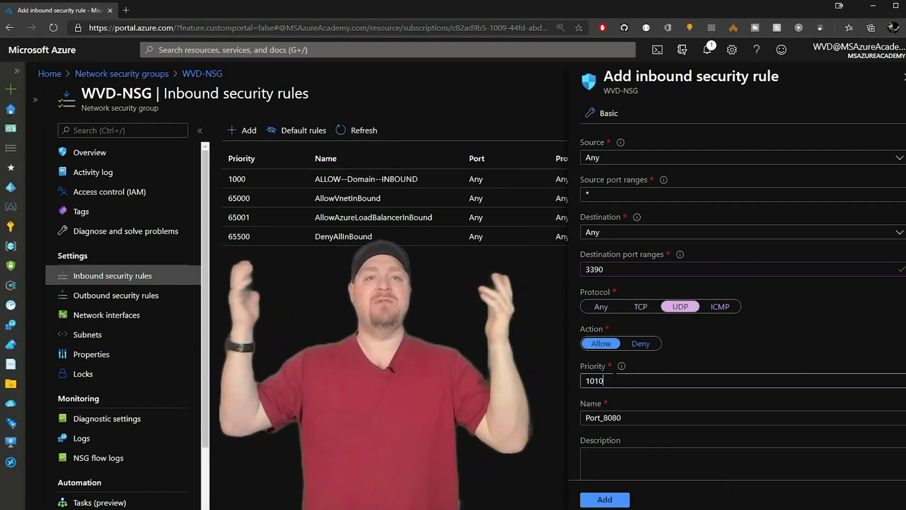
pyautogui.moveTo(618, 380); pyautogui.dragTo(578, 380)
pyautogui.write('2000')
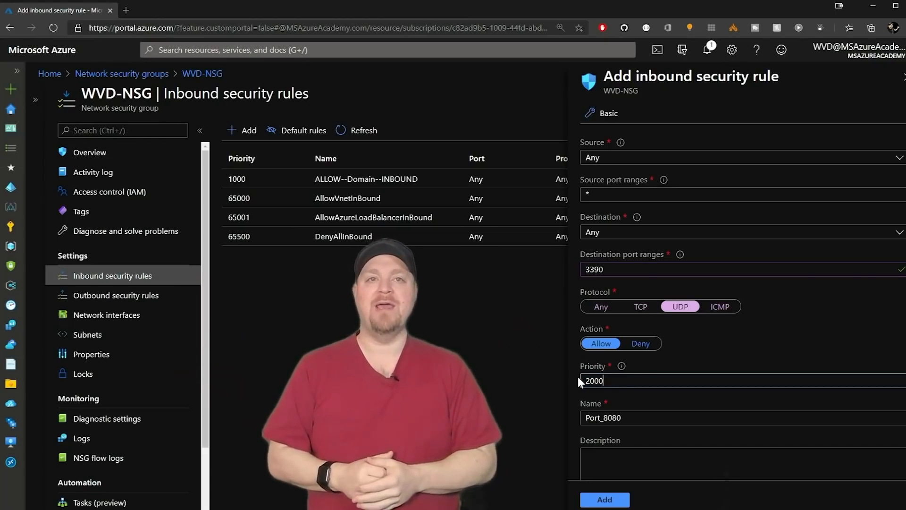
pyautogui.press('Tab')
pyautogui.write('RDP-ShortPath')
pyautogui.press('Tab')
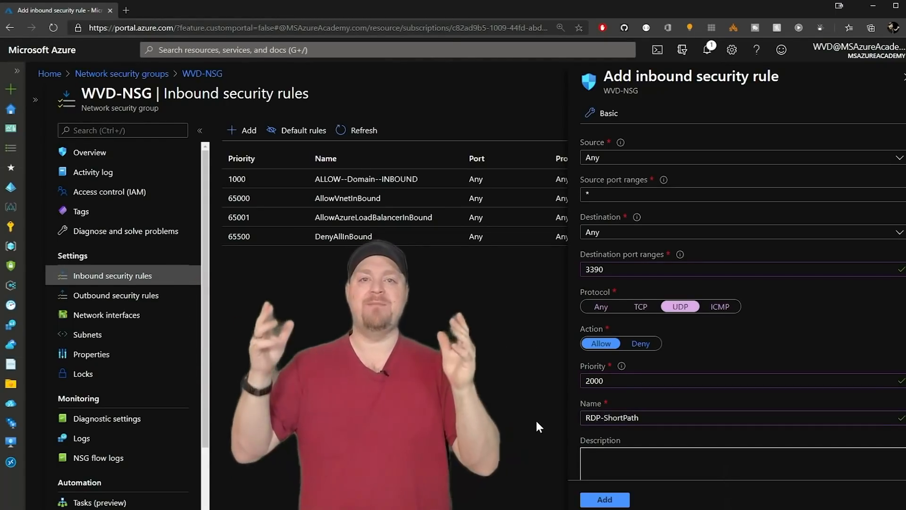
pyautogui.hotkey('shift', 'Tab')
pyautogui.press('Tab')
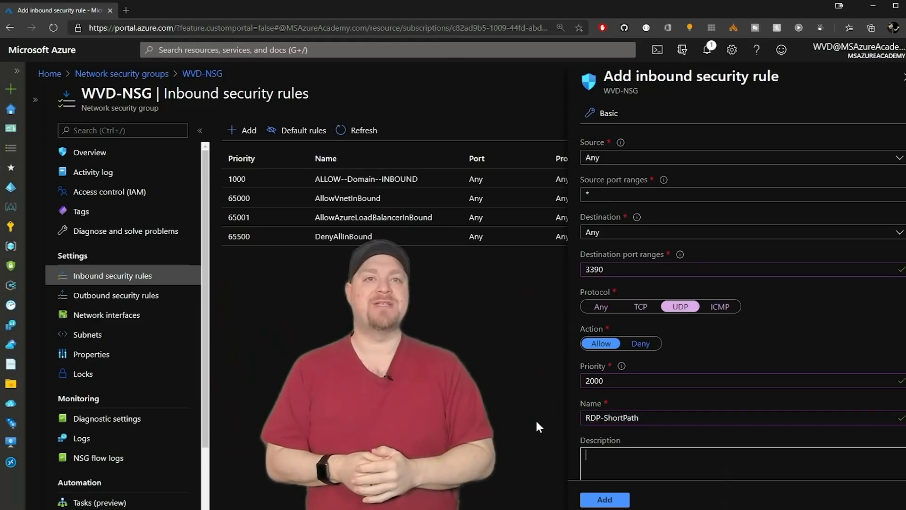
pyautogui.write('ALLOW--RDPShortPath--INBOUND')
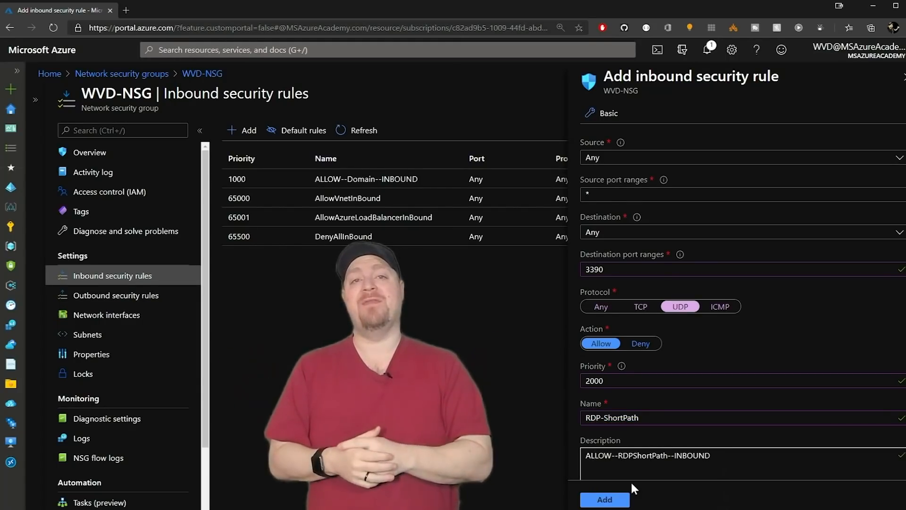
pyautogui.click(603, 498)
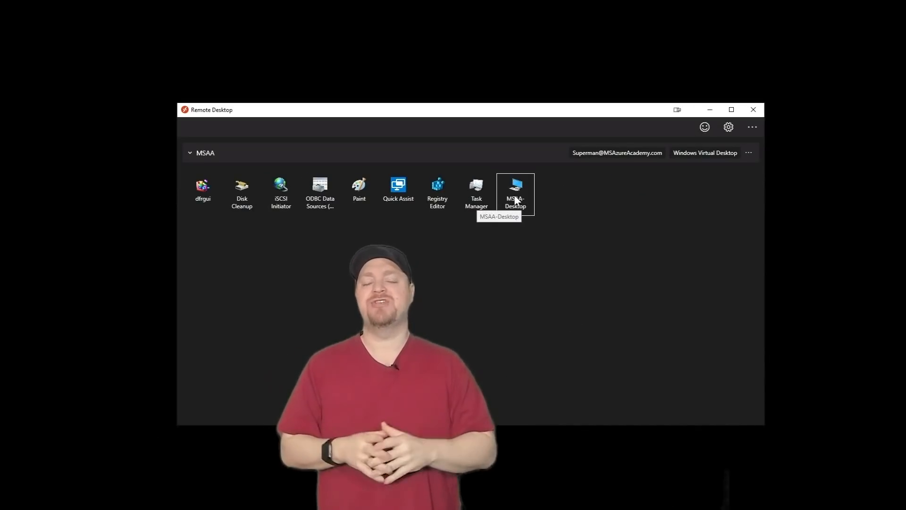
pyautogui.click(514, 200)
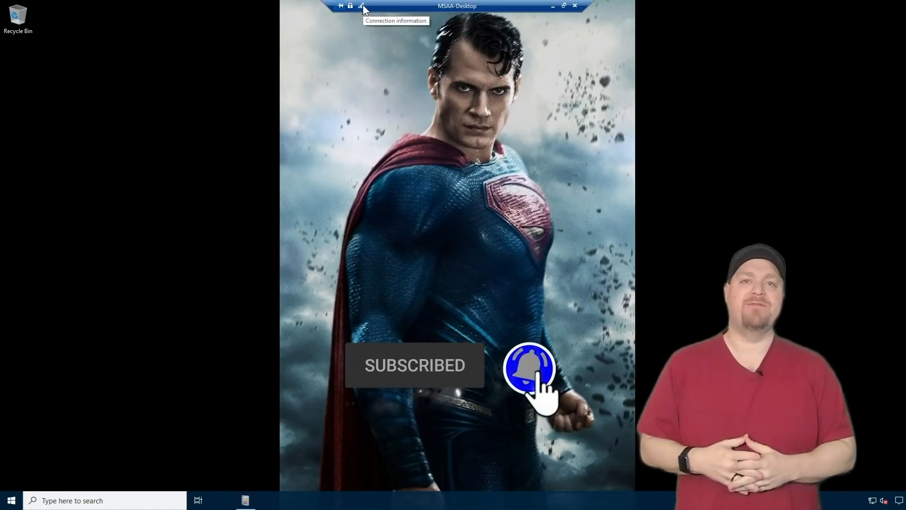
# Show the MSAA-Desktop session's connection information and expand its quality details.
pyautogui.click(362, 5)
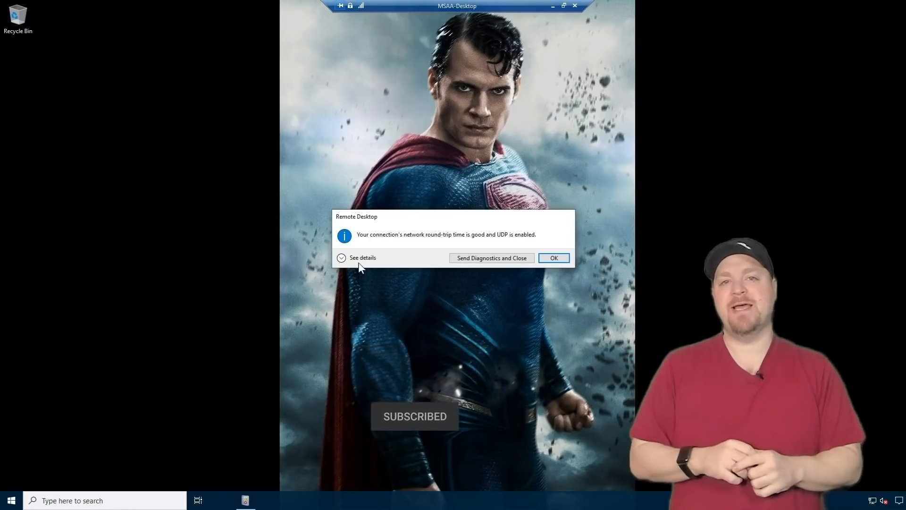
pyautogui.click(358, 260)
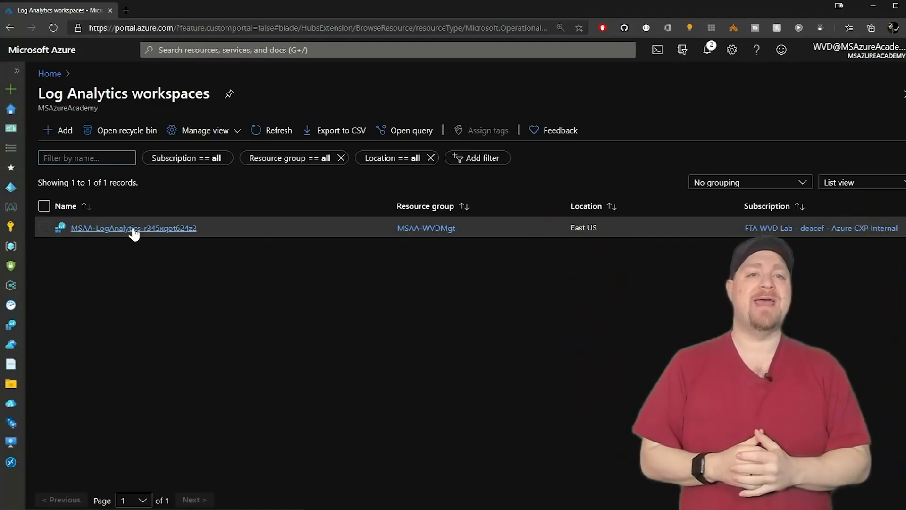
# Open MSAA-LogAnalytics logs and scroll a WVDConnections record down to UdpUse = 1.
pyautogui.click(134, 228)
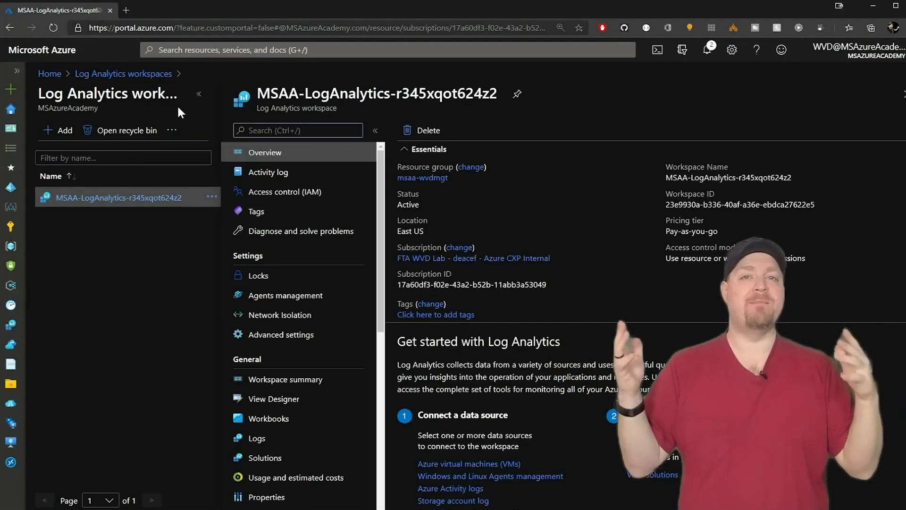
pyautogui.click(203, 94)
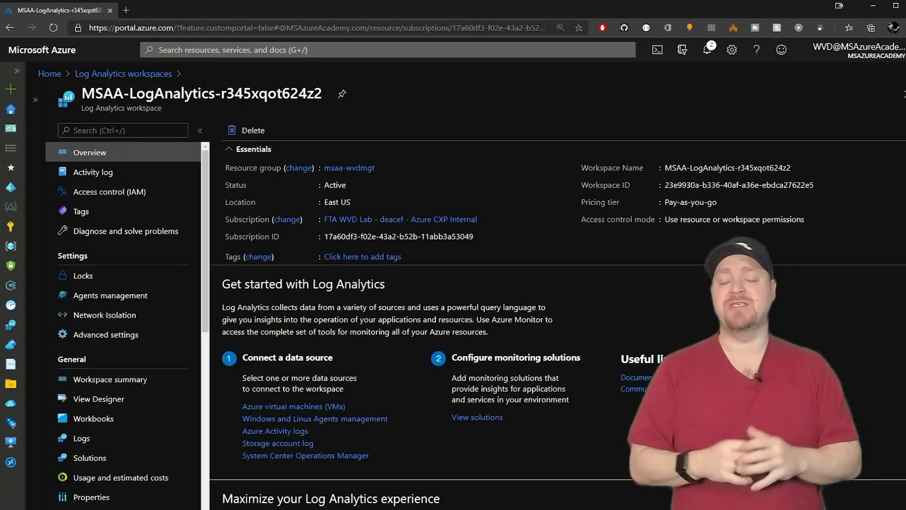
pyautogui.click(89, 438)
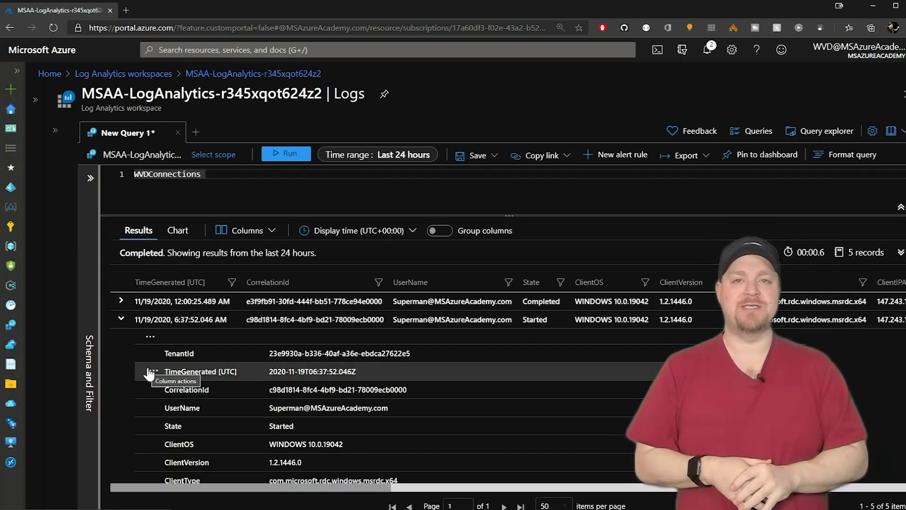
pyautogui.scroll(-1, 149, 373)
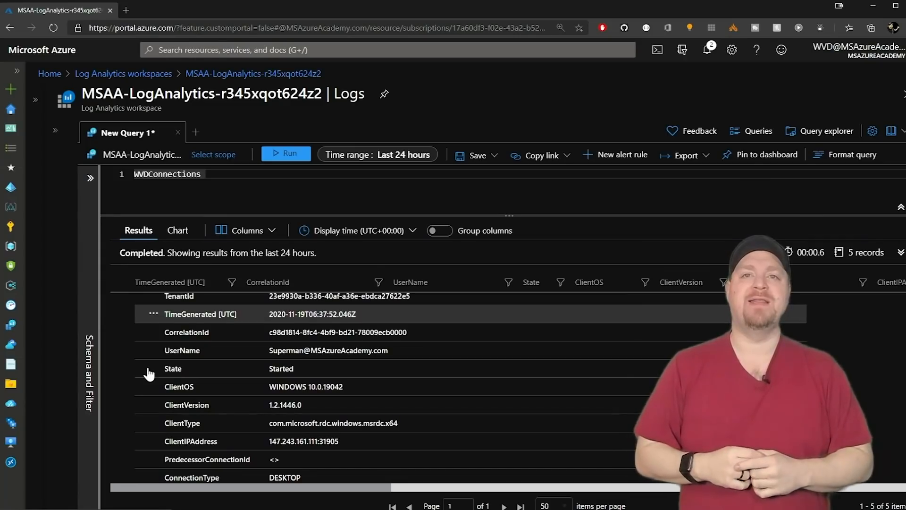
pyautogui.scroll(-1, 149, 374)
pyautogui.scroll(-5, 148, 374)
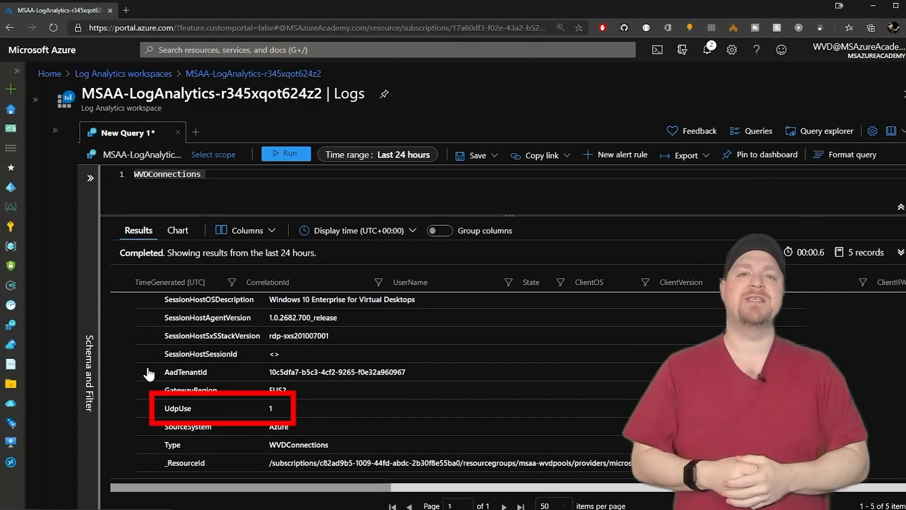
pyautogui.click(193, 408)
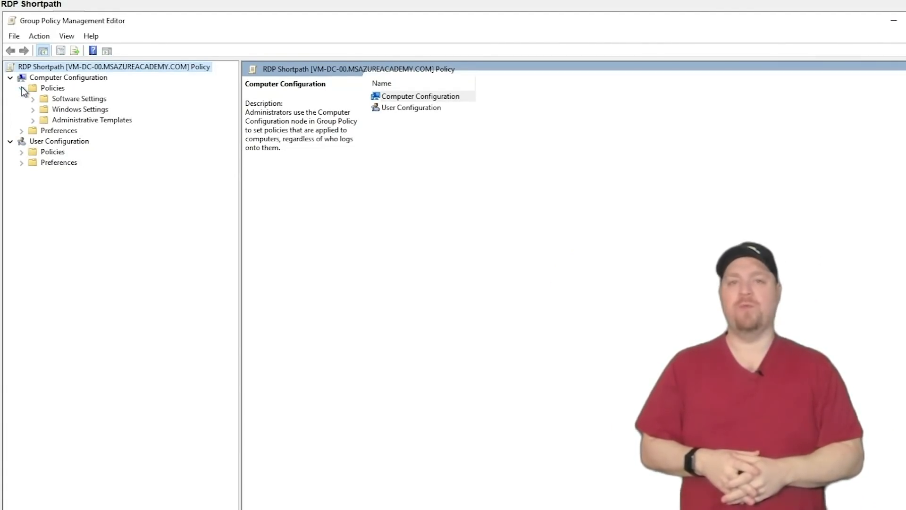
# Start a Policy-based QoS policy named RDP-ShortPath with DSCP value 46.
pyautogui.click(33, 109)
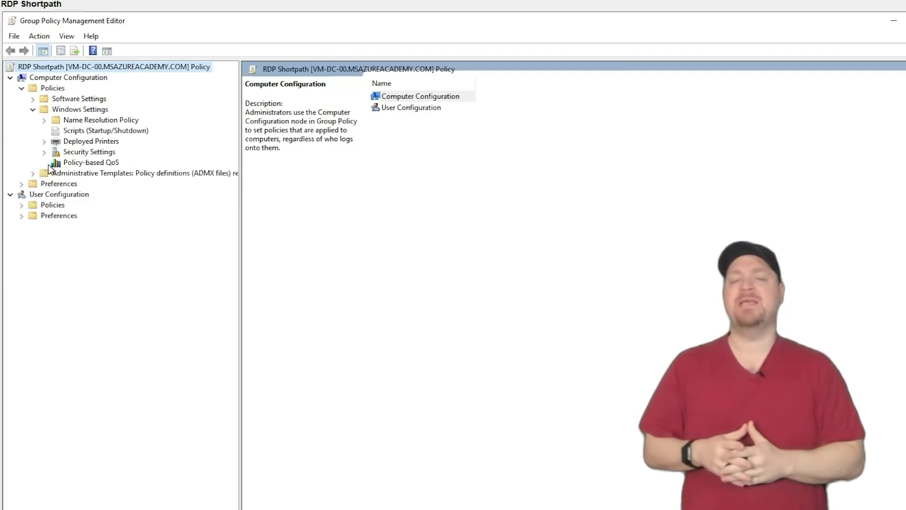
pyautogui.click(65, 166)
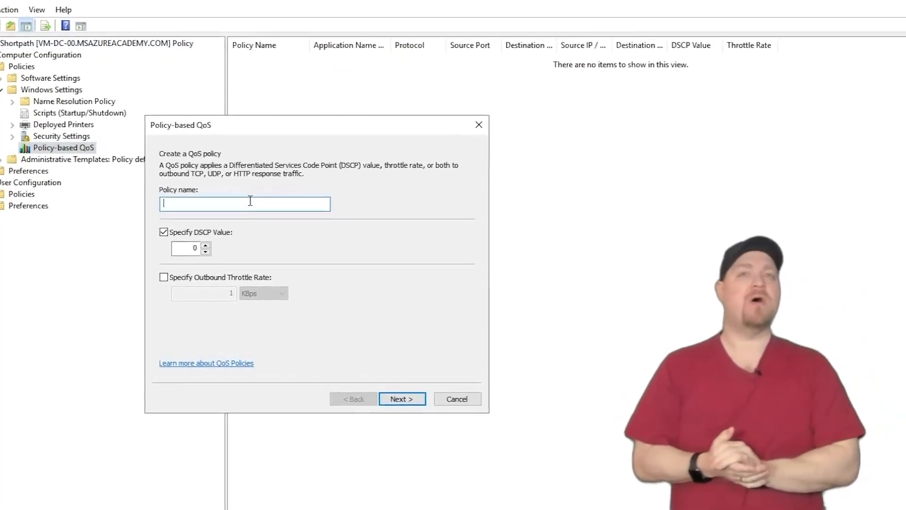
pyautogui.write('RDP-')
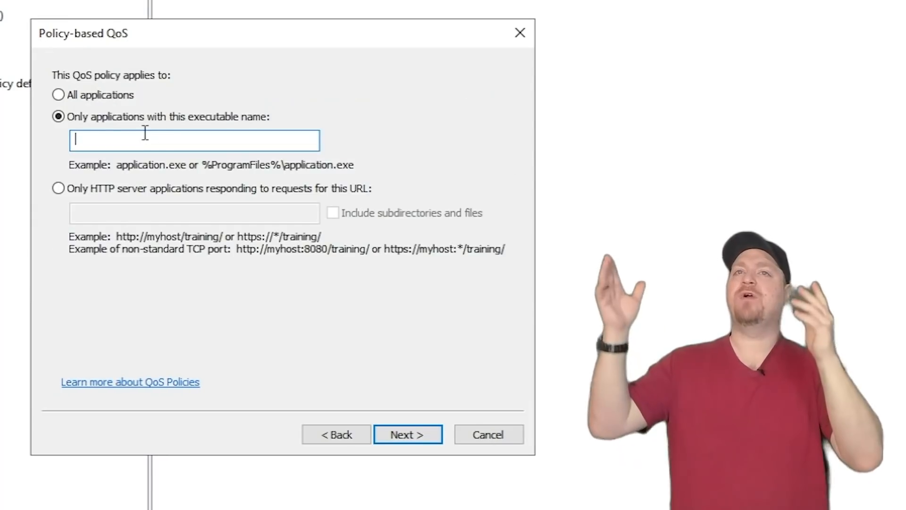
# Target svchost.exe with any addresses, protocol UDP and source port 3390.
pyautogui.write('svchost.exe')
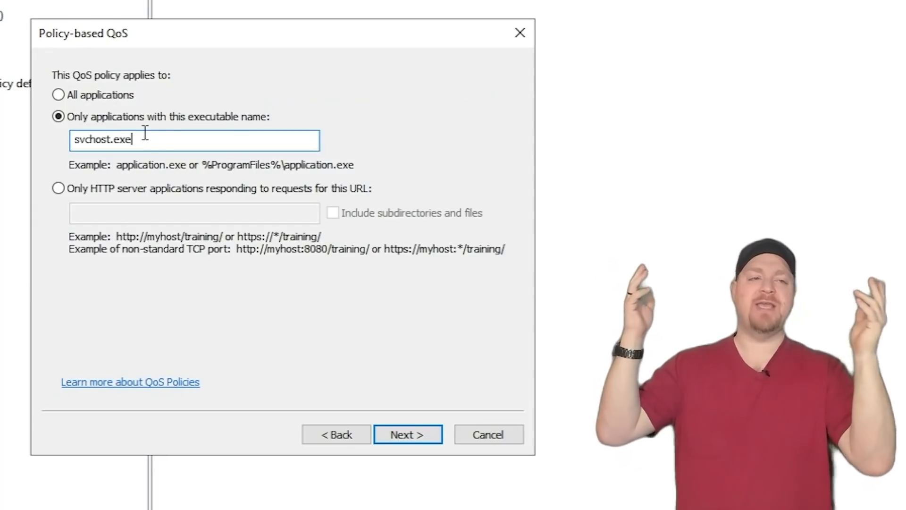
pyautogui.click(404, 433)
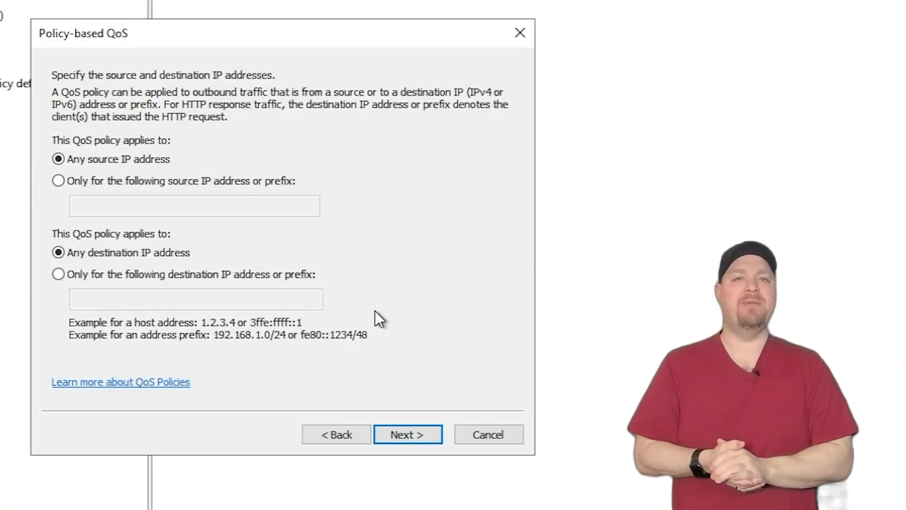
pyautogui.click(403, 433)
pyautogui.click(109, 150)
pyautogui.click(92, 191)
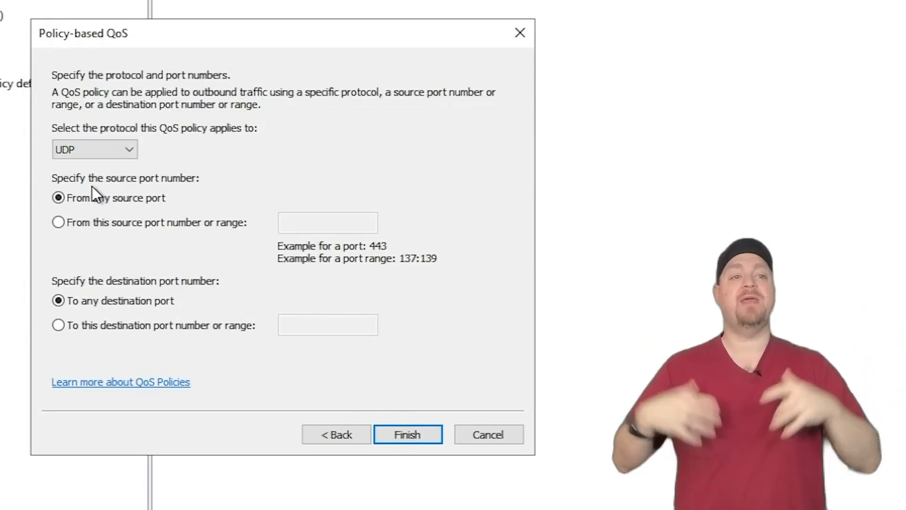
pyautogui.click(212, 222)
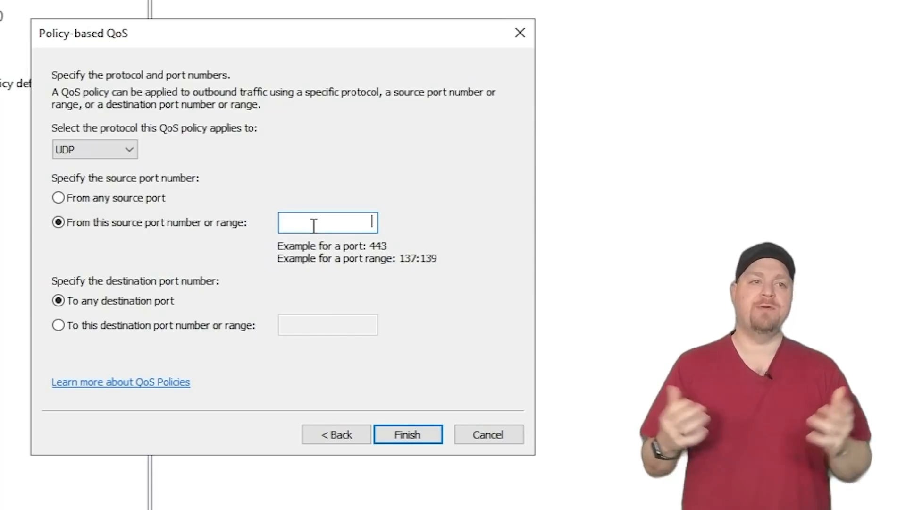
pyautogui.write('3390')
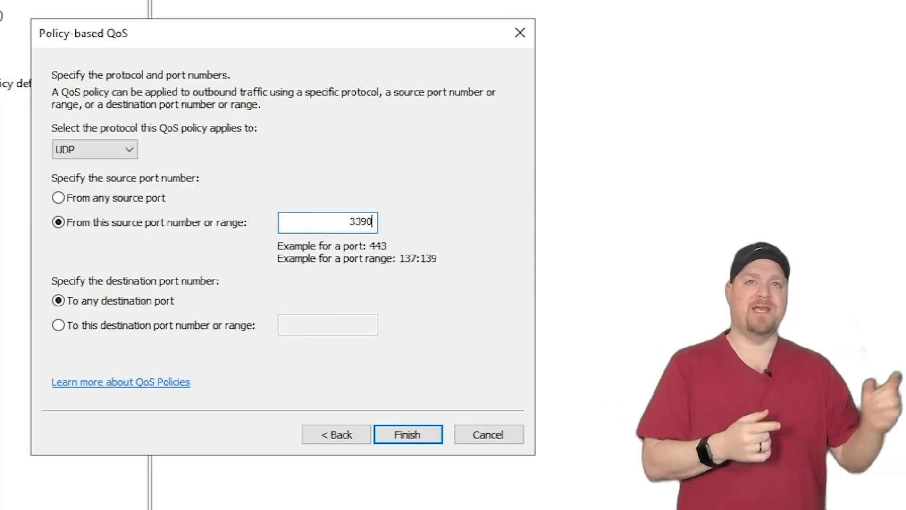
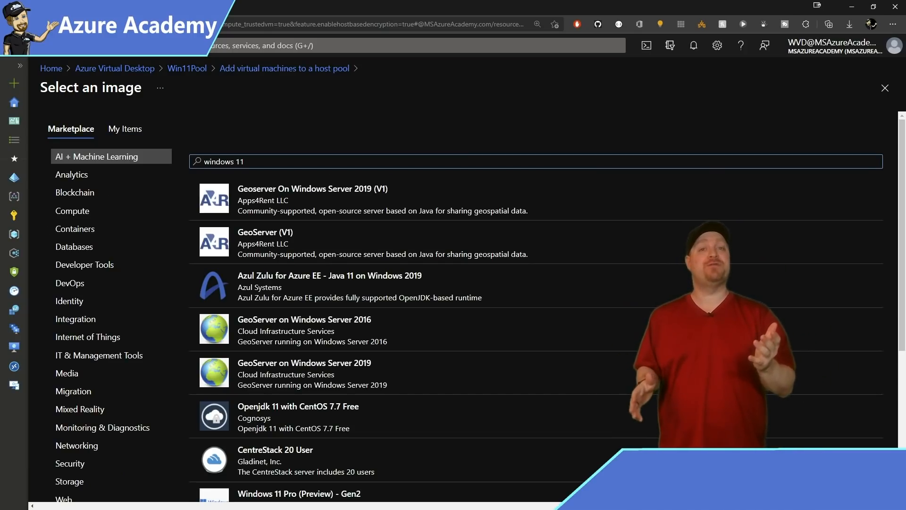
# Pick the Windows 11 Enterprise multi-session + Microsoft 365 Apps (Preview) - Gen2 image.
pyautogui.scroll(-5, 472, 305)
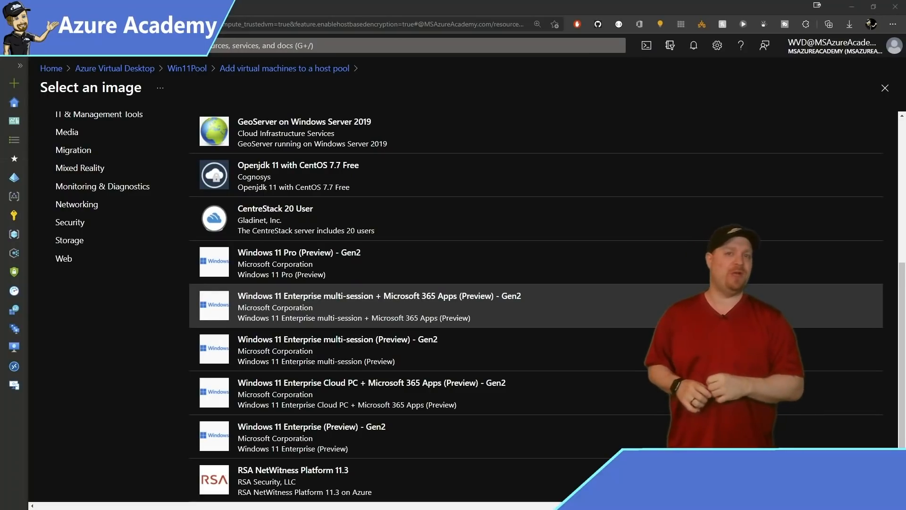
pyautogui.click(379, 306)
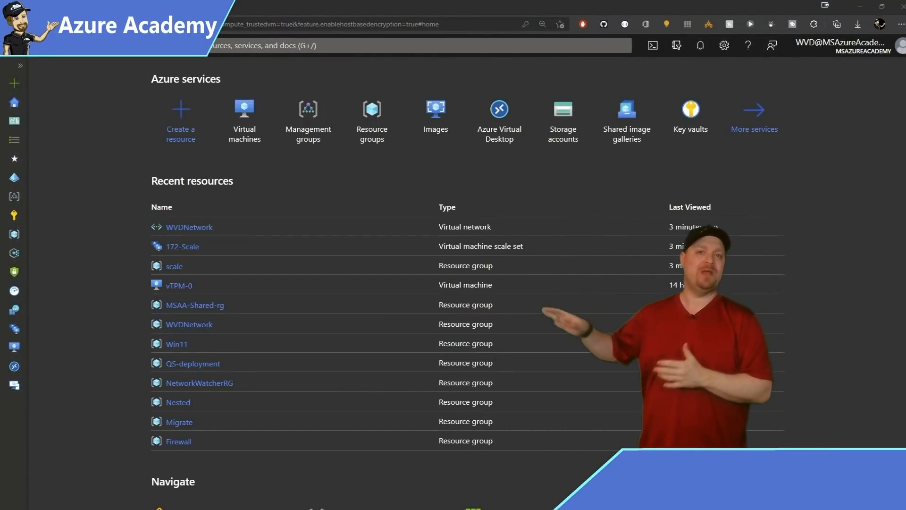
# Search 'windows' in Create a resource, open Windows 11 Preview and list its plans.
pyautogui.click(181, 113)
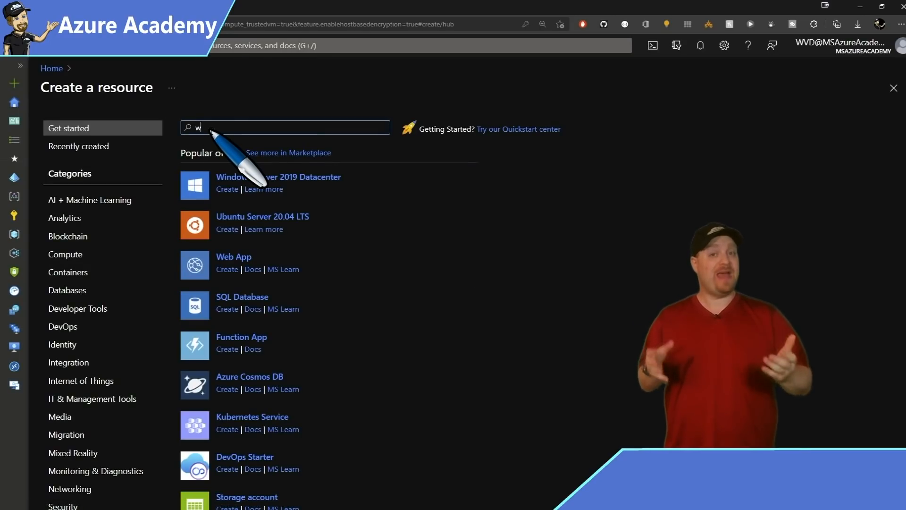
pyautogui.write('windows 11')
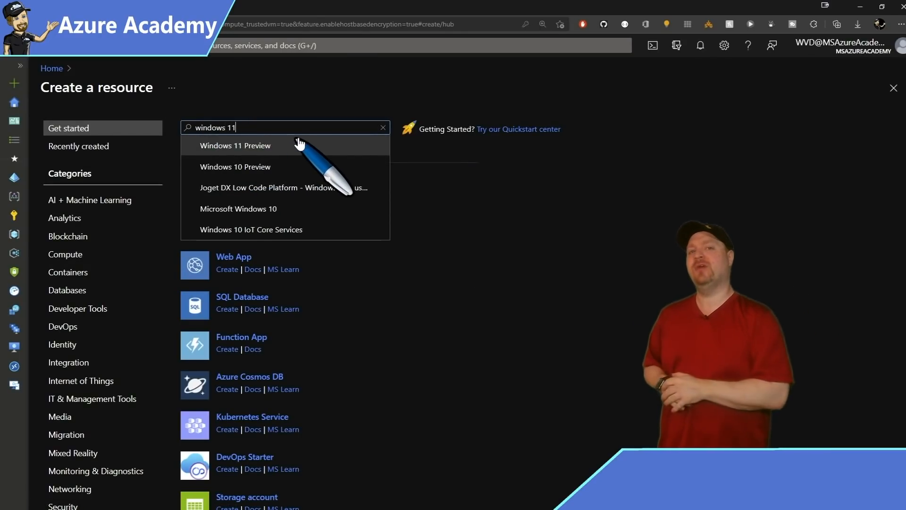
pyautogui.click(299, 143)
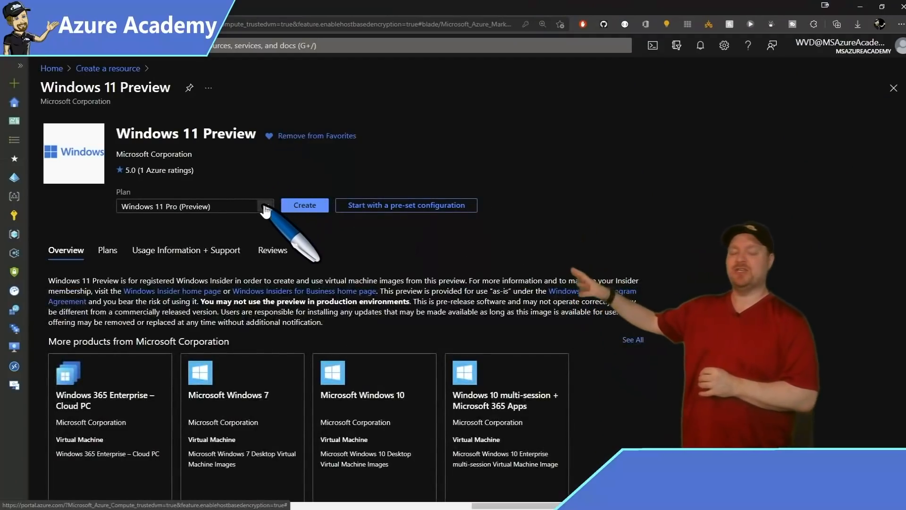
pyautogui.click(265, 207)
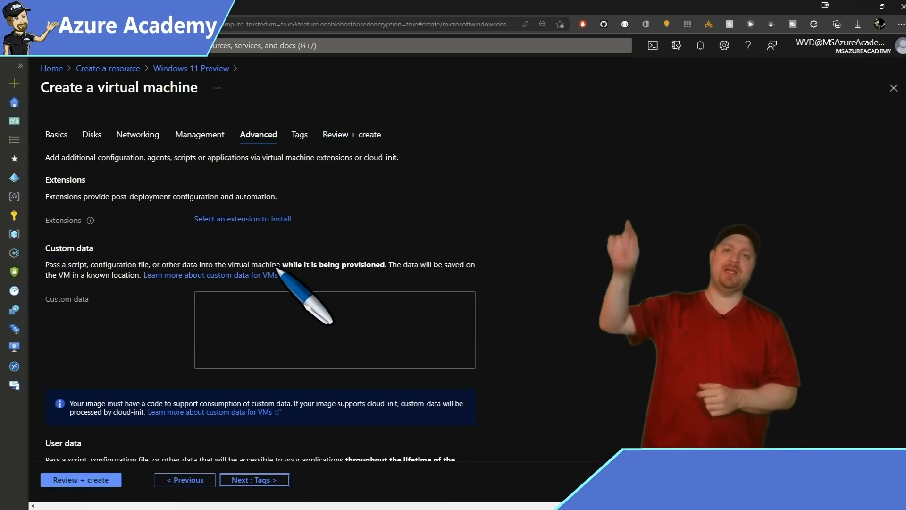
# Enable Trusted launch with Secure boot for the virtual machine.
pyautogui.scroll(-10, 270, 237)
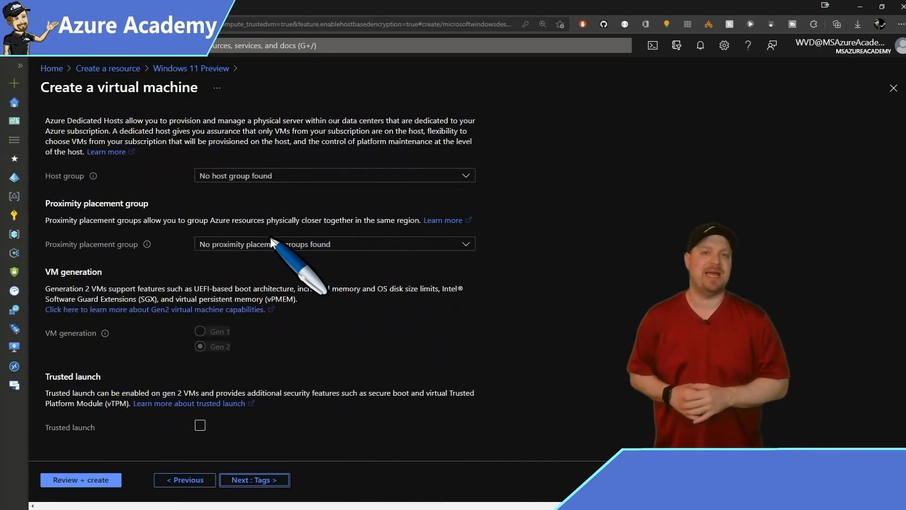
pyautogui.click(200, 424)
pyautogui.scroll(-3, 218, 388)
pyautogui.click(199, 350)
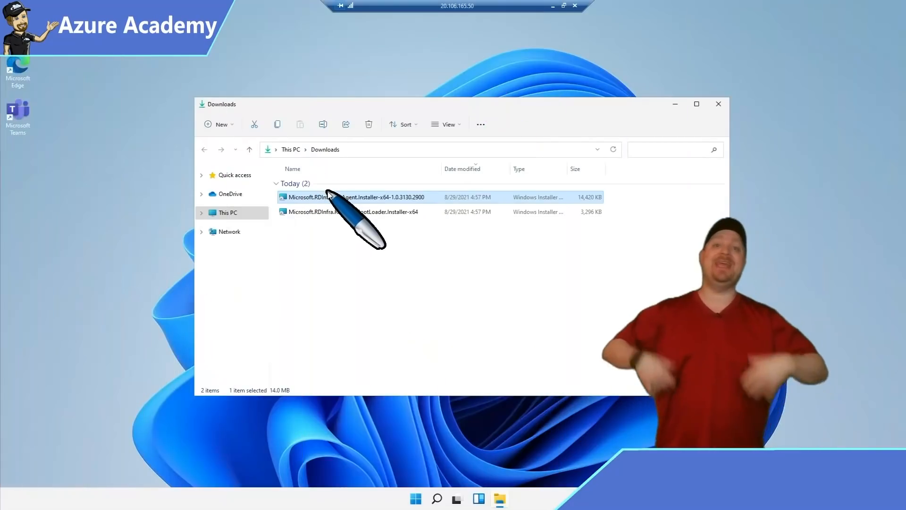
# Install the Remote Desktop Services Infrastructure Agent using the pasted registration token.
pyautogui.doubleClick(323, 197)
pyautogui.click(507, 321)
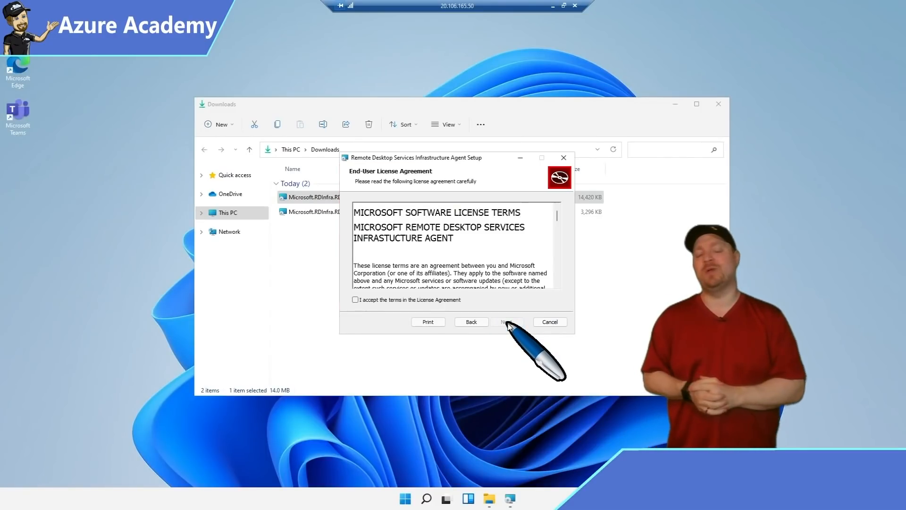
pyautogui.press('space')
pyautogui.click(506, 323)
pyautogui.click(490, 249)
pyautogui.hotkey('ctrl', 'a')
pyautogui.hotkey('ctrl', 'v')
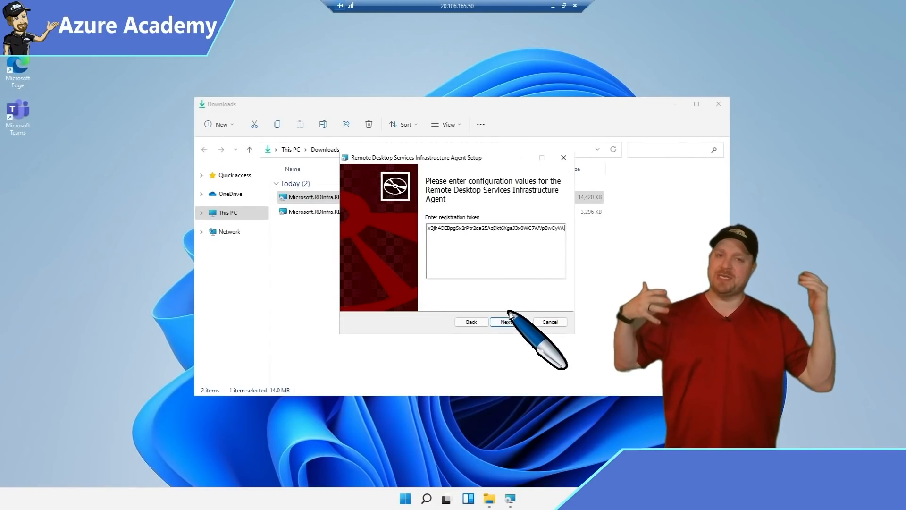
pyautogui.click(509, 323)
pyautogui.click(499, 322)
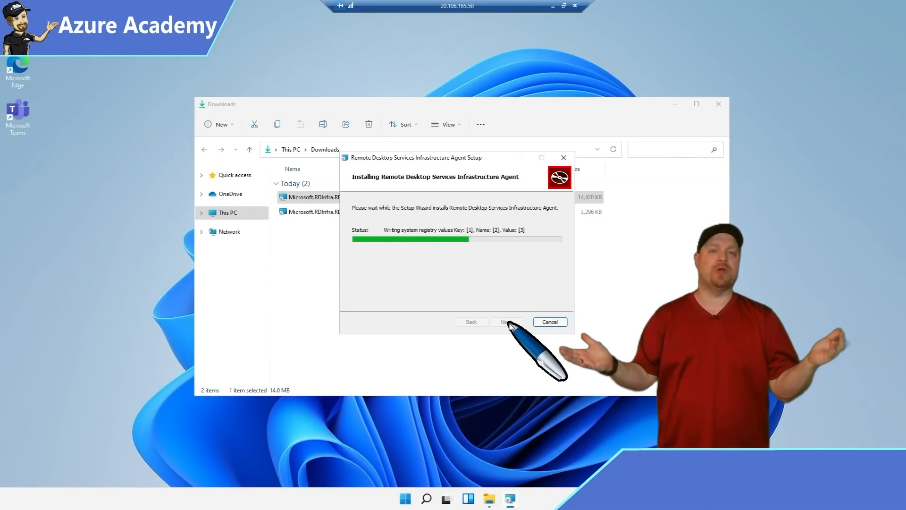
pyautogui.click(505, 318)
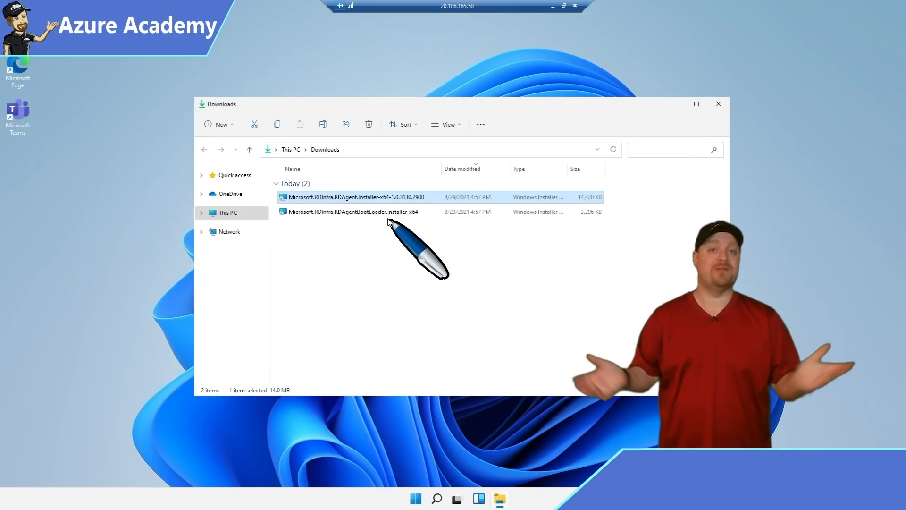
# Install the Remote Desktop Agent Boot Loader, accepting the licence terms.
pyautogui.doubleClick(391, 212)
pyautogui.click(513, 323)
pyautogui.click(427, 299)
pyautogui.click(515, 323)
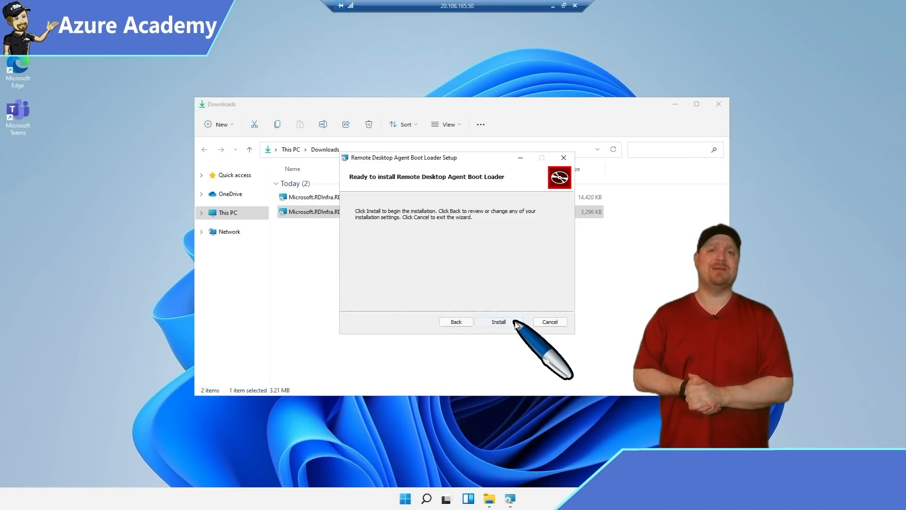
pyautogui.click(515, 323)
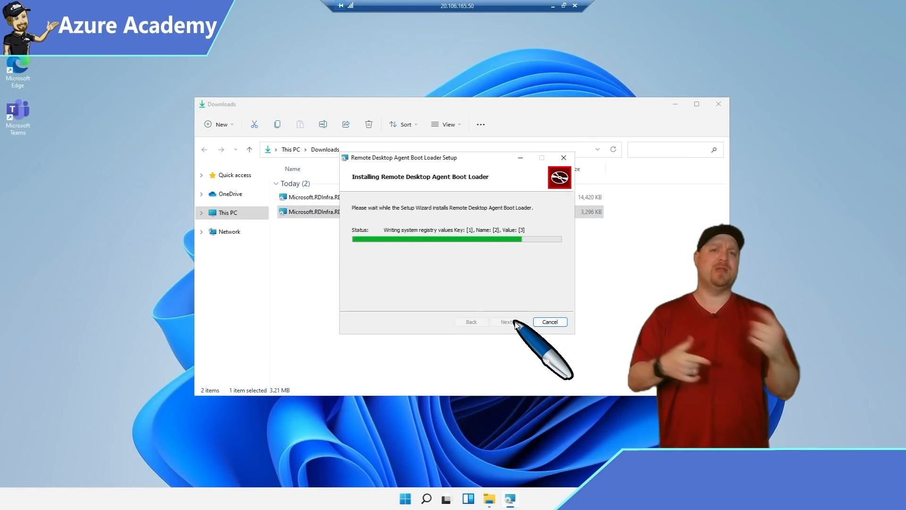
pyautogui.click(514, 323)
# Restart the virtual machine from the Start menu power options.
pyautogui.click(416, 498)
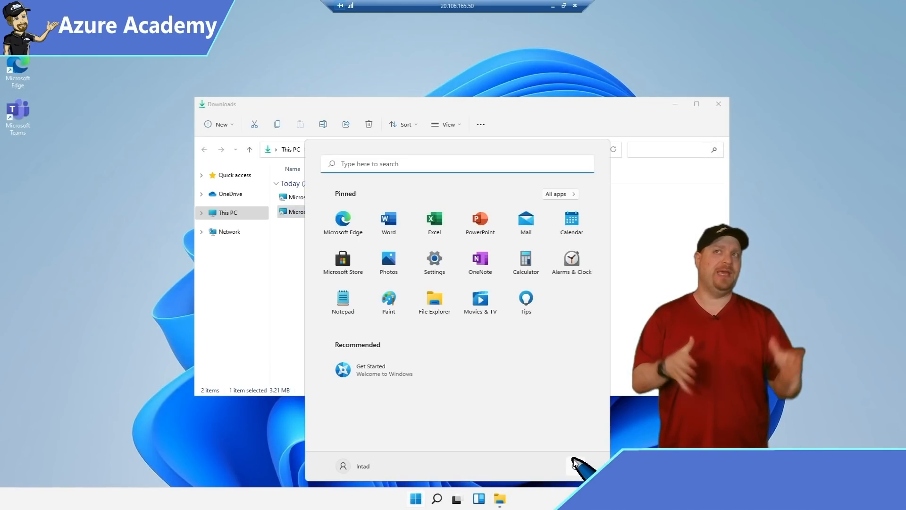
pyautogui.click(575, 467)
pyautogui.click(585, 446)
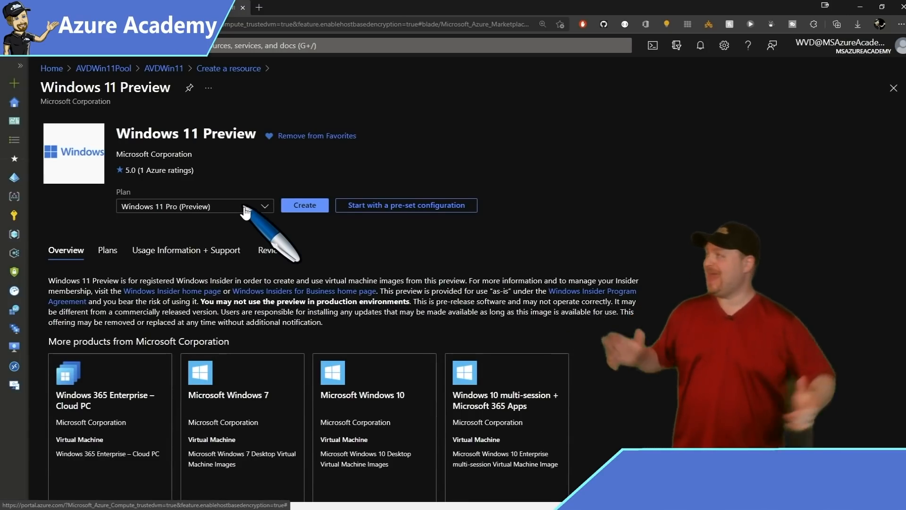
# Create a VM from the Windows 11 Enterprise multi-session + Microsoft 365 Apps plan with Trusted launch enabled.
pyautogui.click(244, 210)
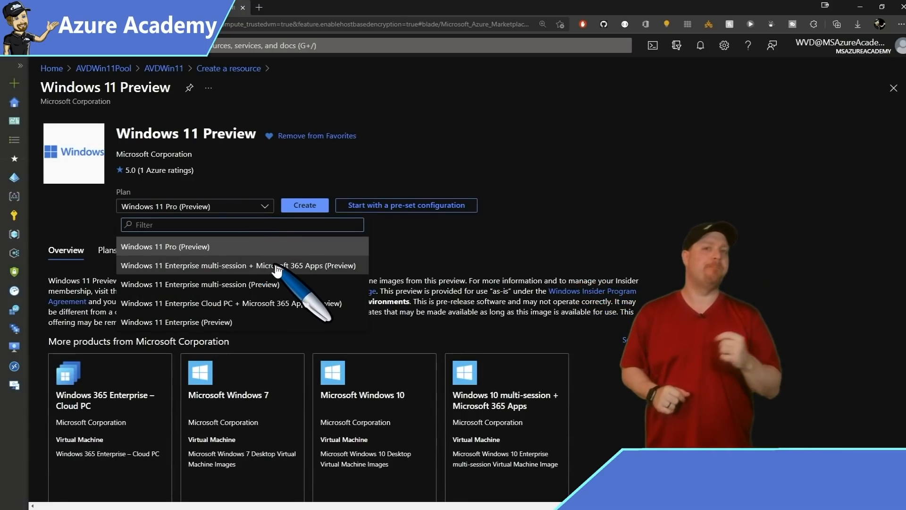
pyautogui.click(273, 265)
pyautogui.click(317, 207)
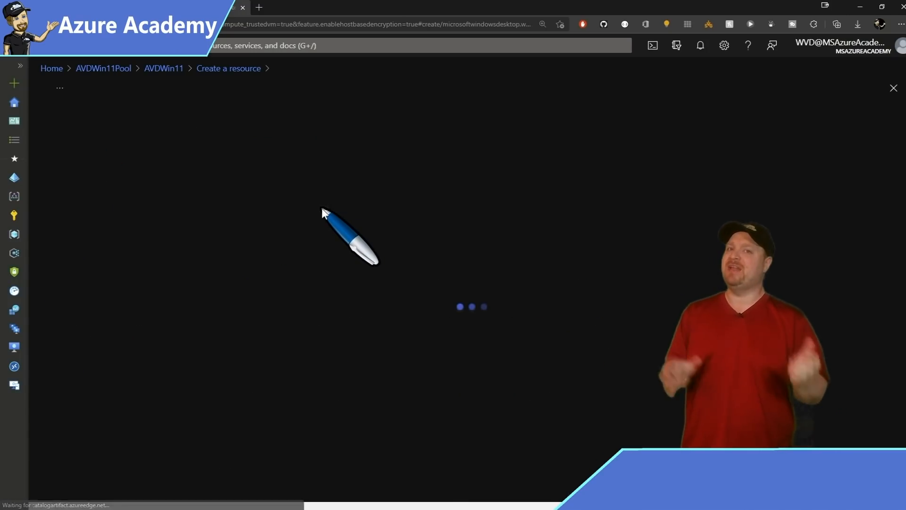
pyautogui.click(259, 135)
pyautogui.scroll(-10, 259, 282)
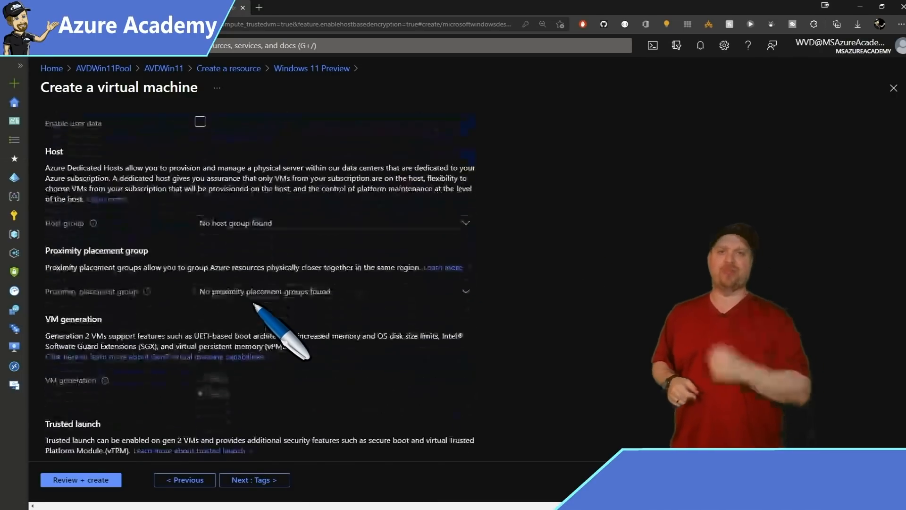
pyautogui.click(200, 425)
pyautogui.scroll(-2, 206, 426)
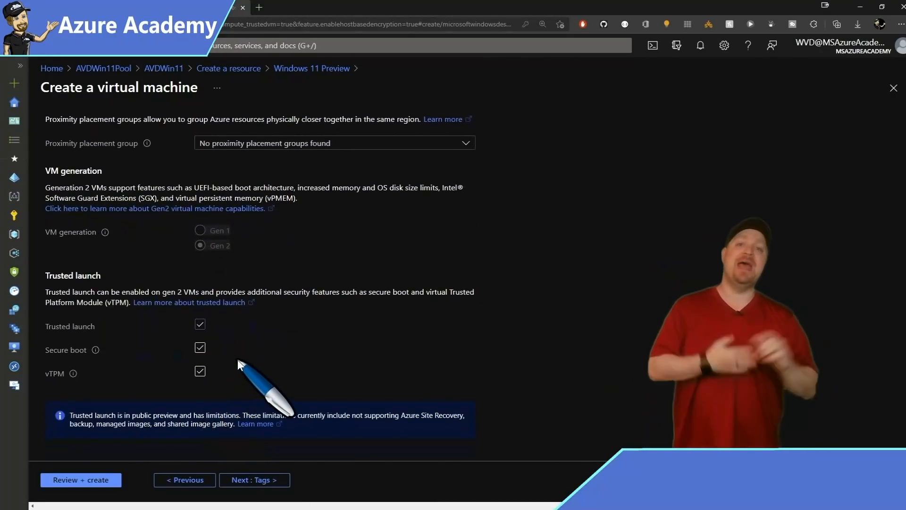
pyautogui.scroll(12, 237, 360)
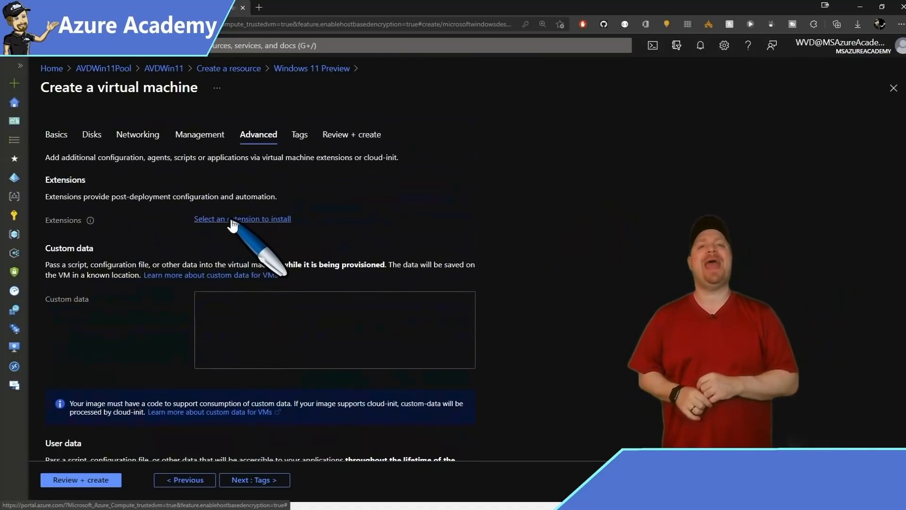
# Choose the Custom Script Extension from the VM extensions list and start adding it.
pyautogui.click(231, 220)
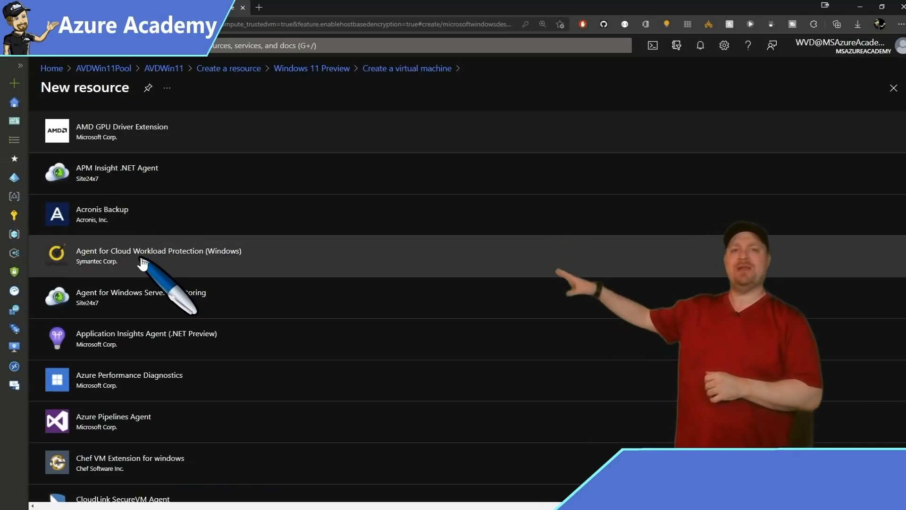
pyautogui.scroll(-4, 161, 283)
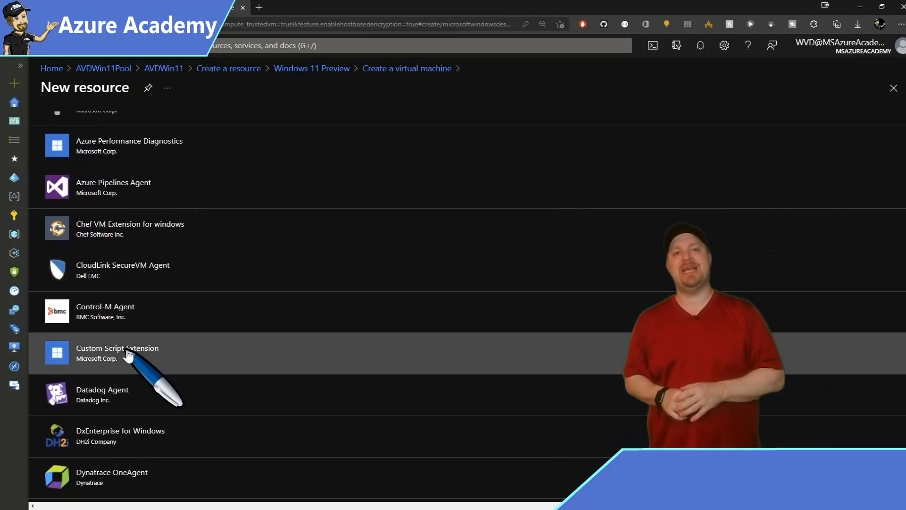
pyautogui.click(125, 351)
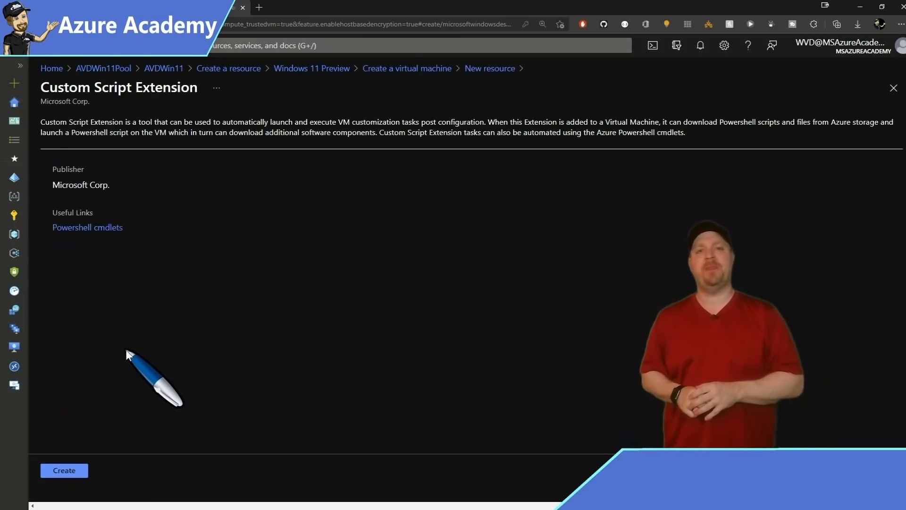
pyautogui.click(65, 470)
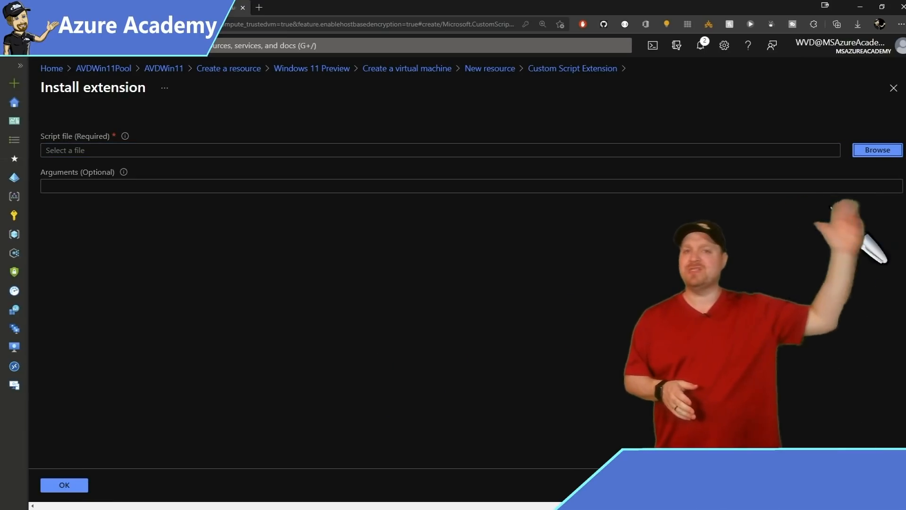
# Upload New-WVDSessionHost[1].ps1 to the avdwin1100 extensions container and select it as the script.
pyautogui.click(879, 150)
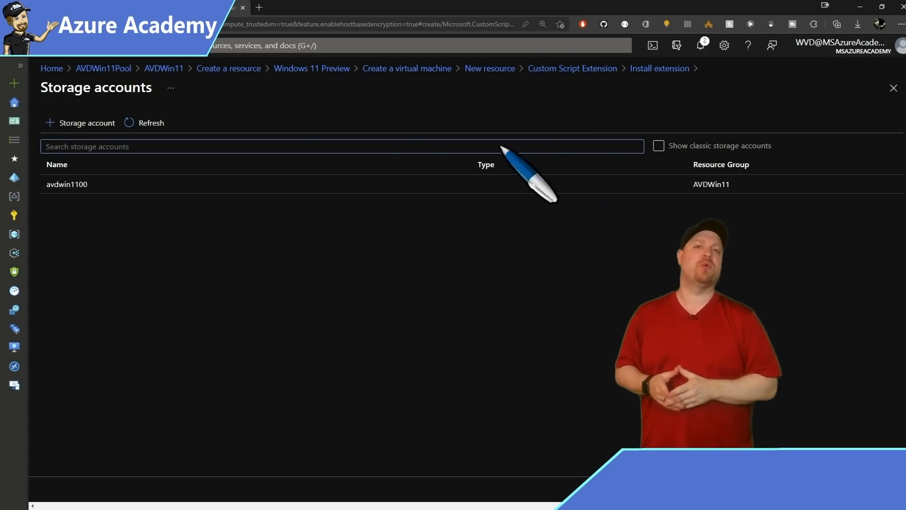
pyautogui.click(85, 187)
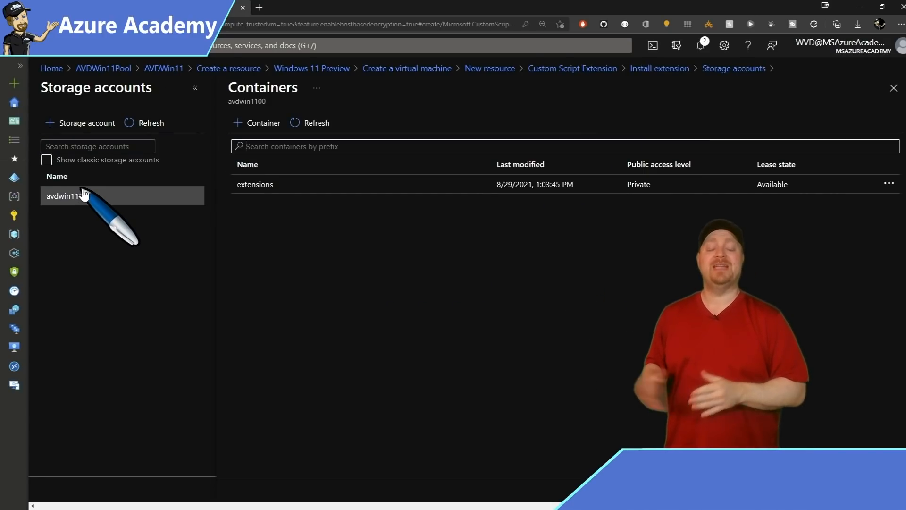
pyautogui.click(314, 185)
pyautogui.click(69, 126)
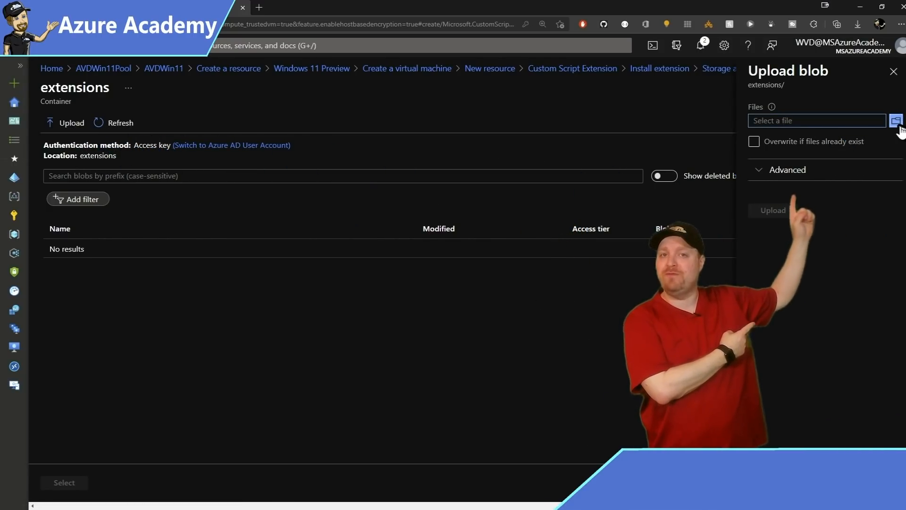
pyautogui.click(896, 122)
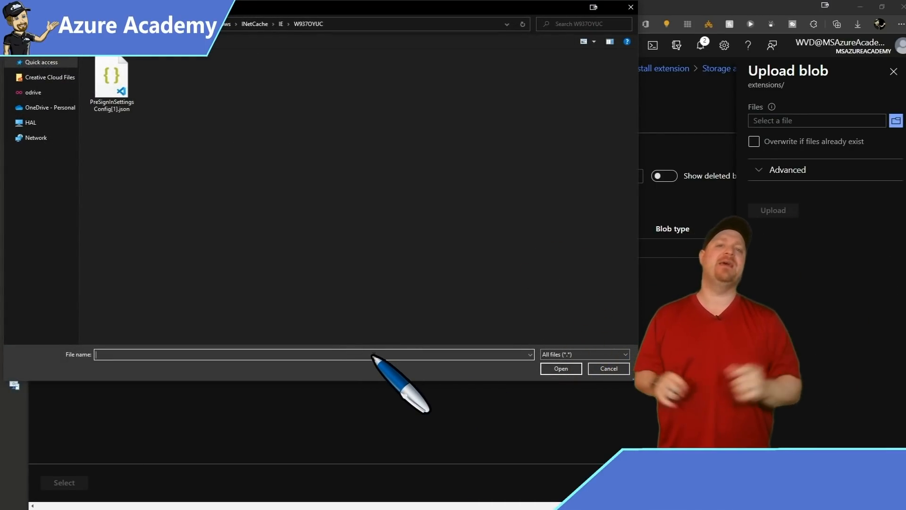
pyautogui.write('https://raw.githubusercontent.com/DeanCefola/Azure-WVD/master/PowerShell/New-WVDSessionHost.ps1')
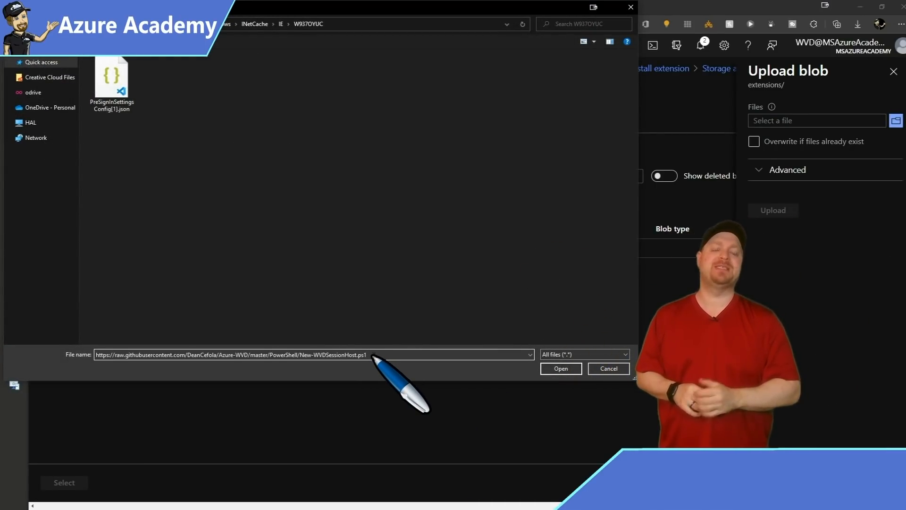
pyautogui.click(561, 368)
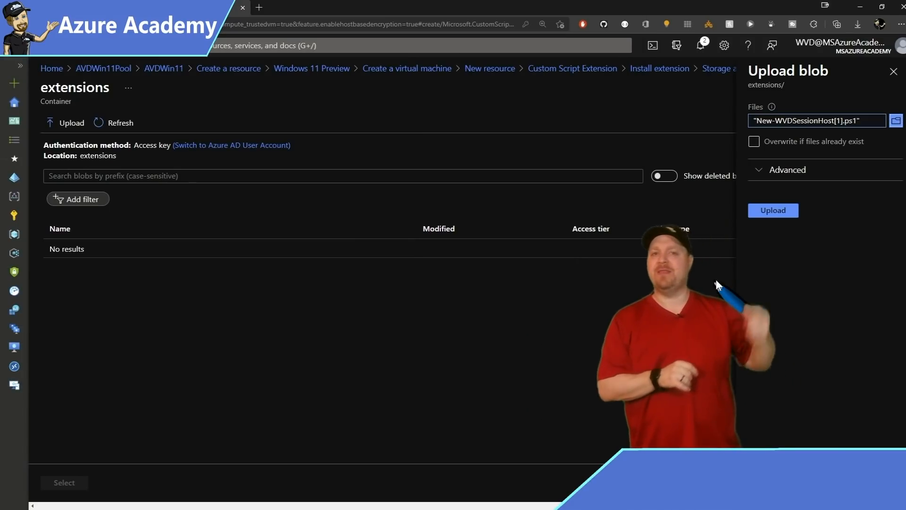
pyautogui.click(779, 210)
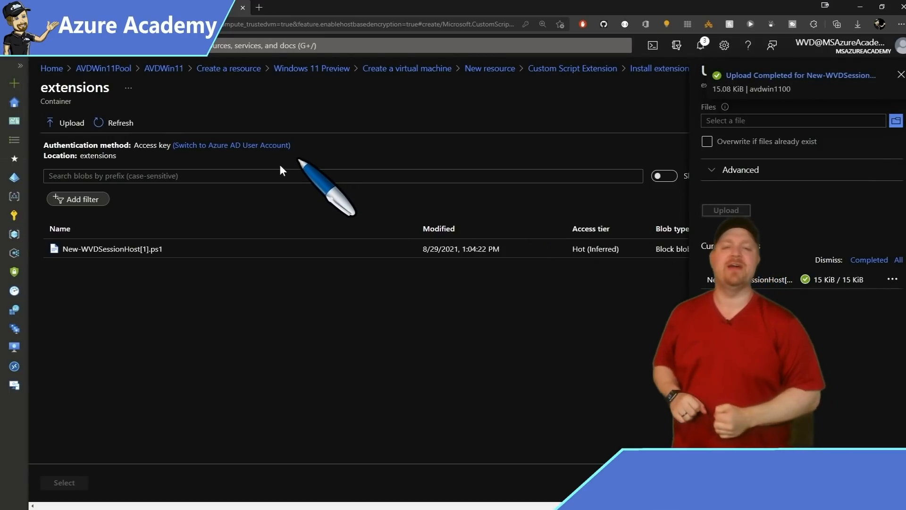
pyautogui.click(113, 252)
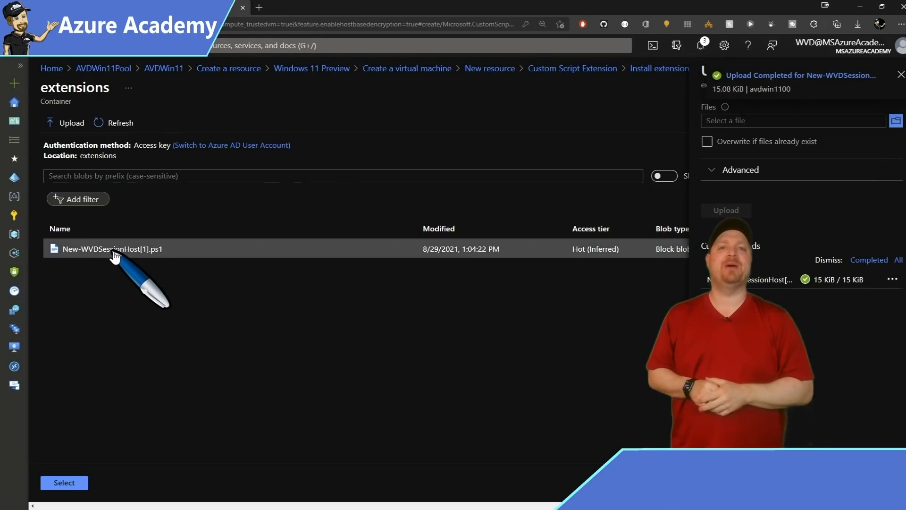
pyautogui.click(62, 485)
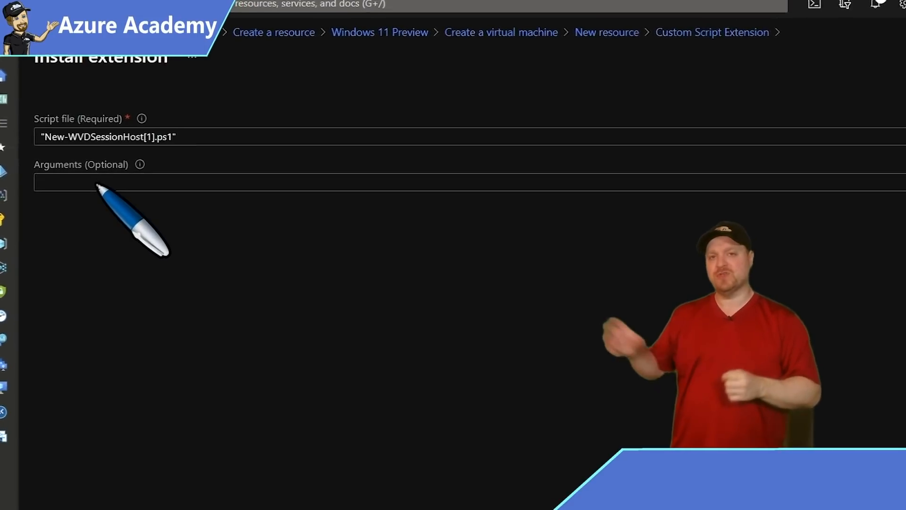
# Enter arguments -ProfilePath \msazureacademy.com\CorpShares\FSLogix plus the registration token, and confirm the extension.
pyautogui.click(97, 185)
pyautogui.write('-ProfilePath')
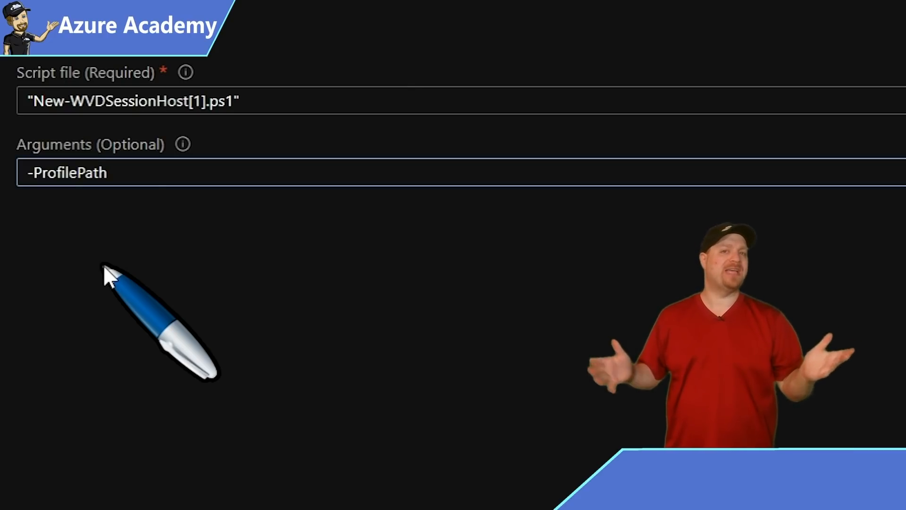
pyautogui.write('\\msazureacademy.com\\CorpShares\\FSLogix -RegistrationToken')
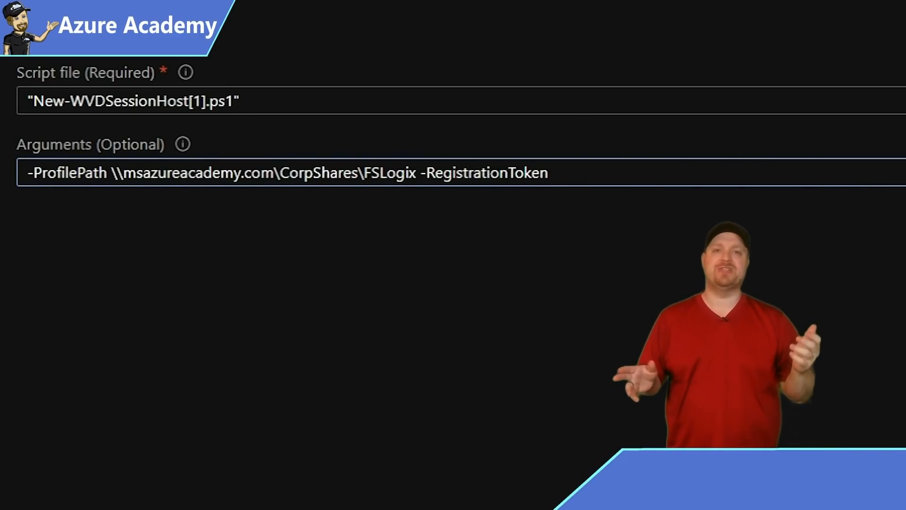
pyautogui.hotkey('ctrl', 'v')
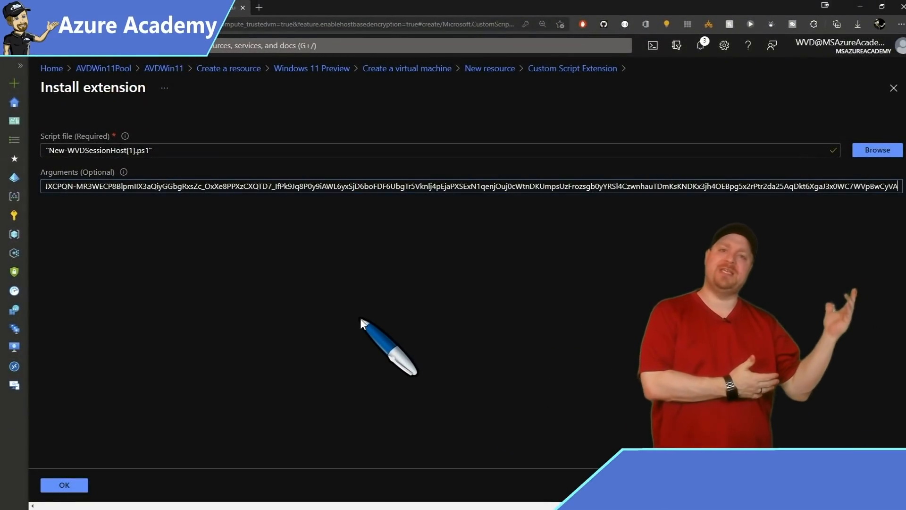
pyautogui.click(65, 485)
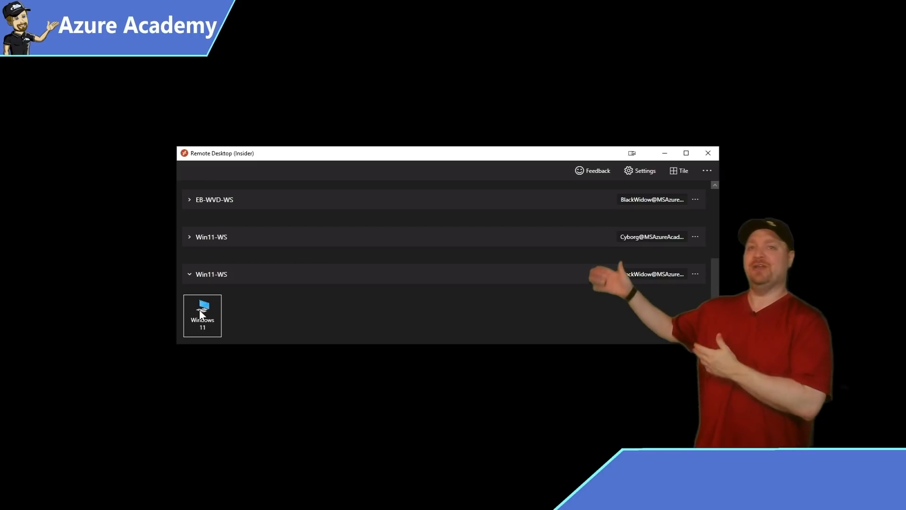
# Connect to the Windows 11 desktop and sign in with the account password.
pyautogui.doubleClick(203, 307)
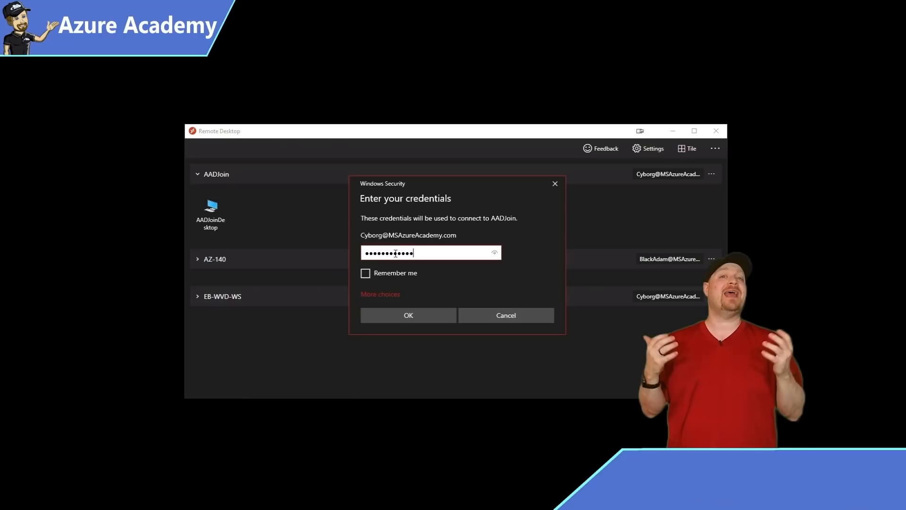
pyautogui.press('Return')
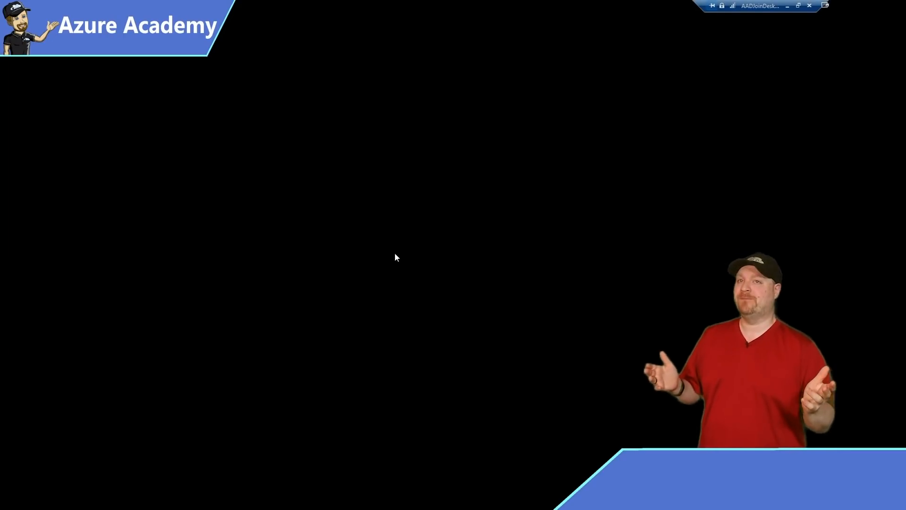
pyautogui.press('super+r')
# Run whoami and dsregcmd /status in cmd, scrolling through Device State and SSO State.
pyautogui.press('Return')
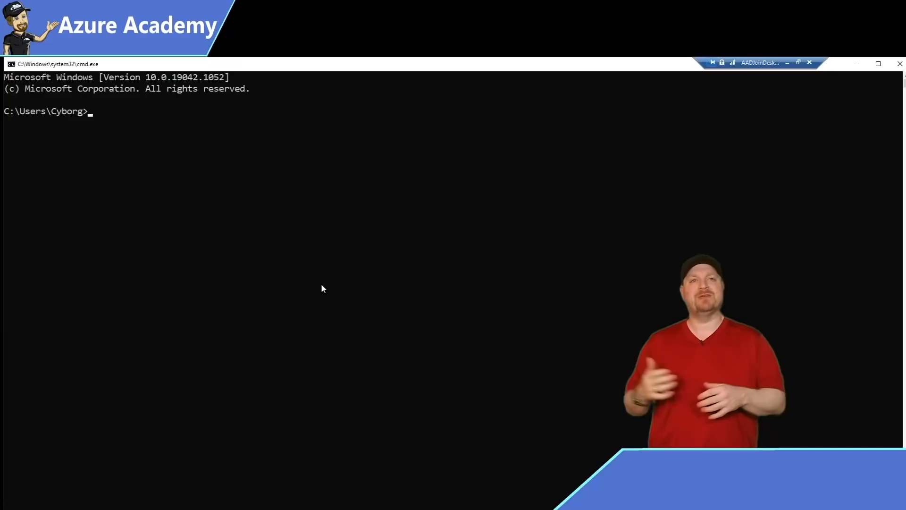
pyautogui.write('whoami')
pyautogui.press('Return')
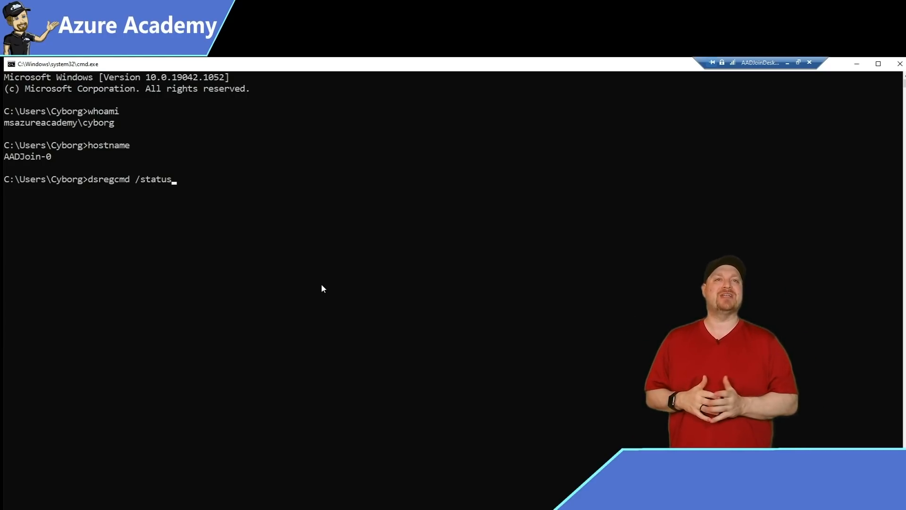
pyautogui.press('Return')
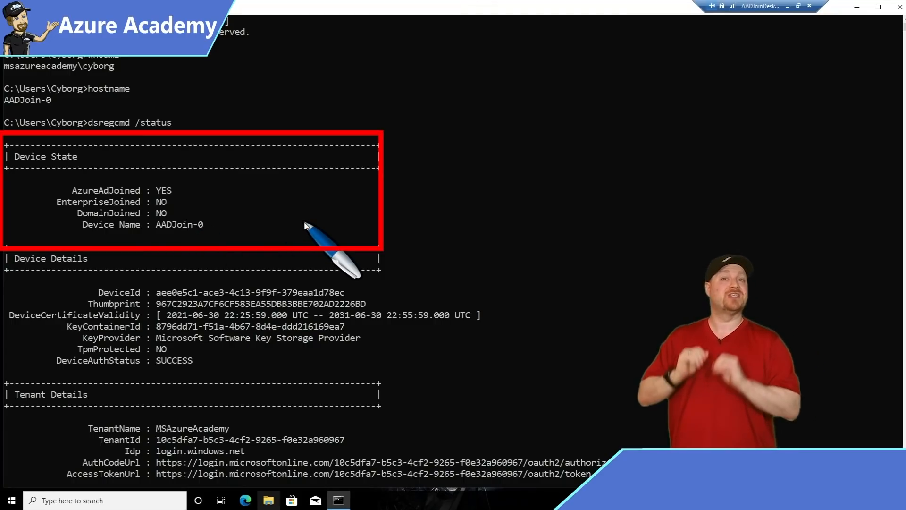
pyautogui.scroll(-6, 304, 225)
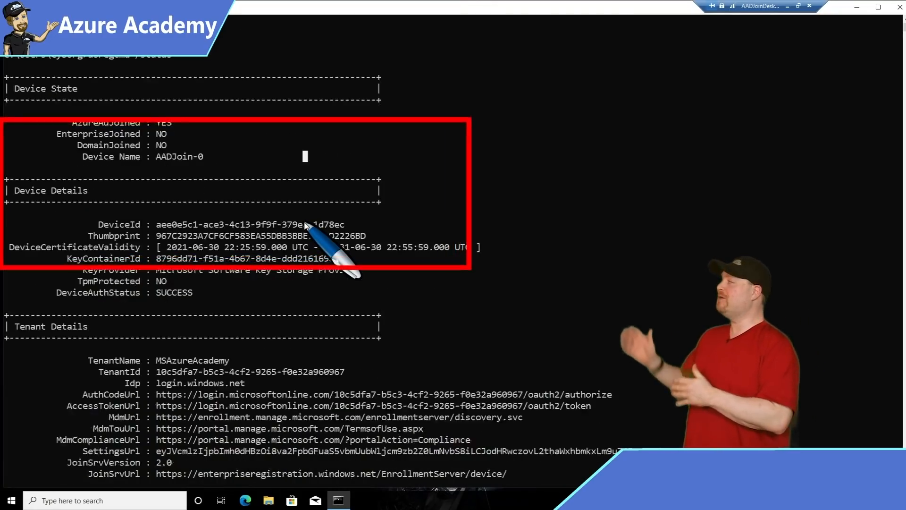
pyautogui.scroll(-4, 304, 225)
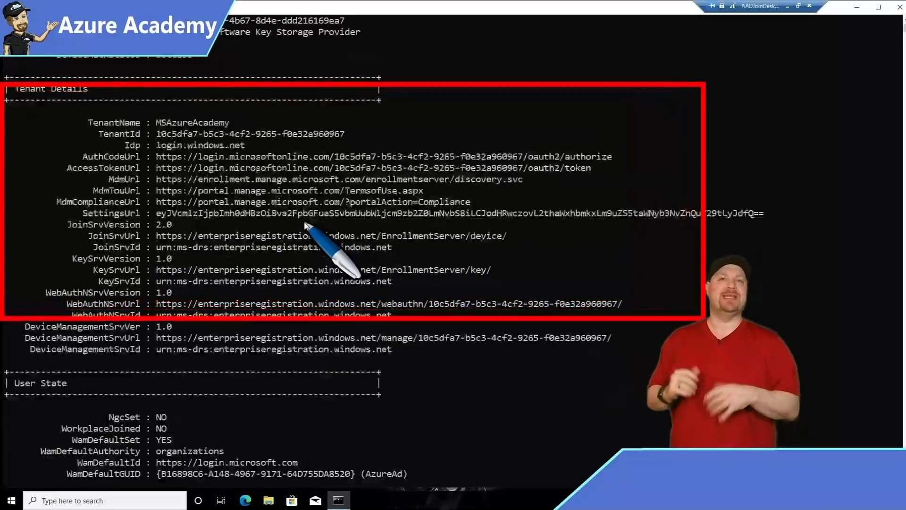
pyautogui.scroll(-7, 198, 330)
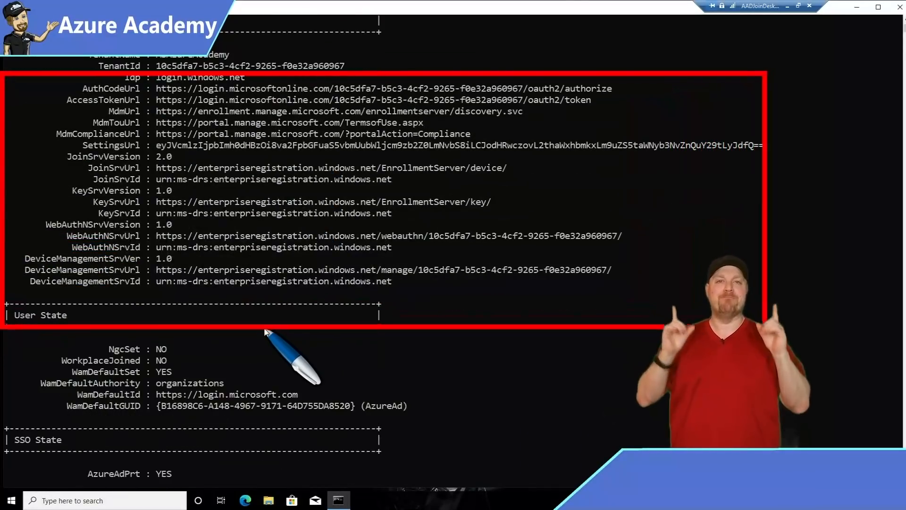
pyautogui.scroll(-5, 175, 330)
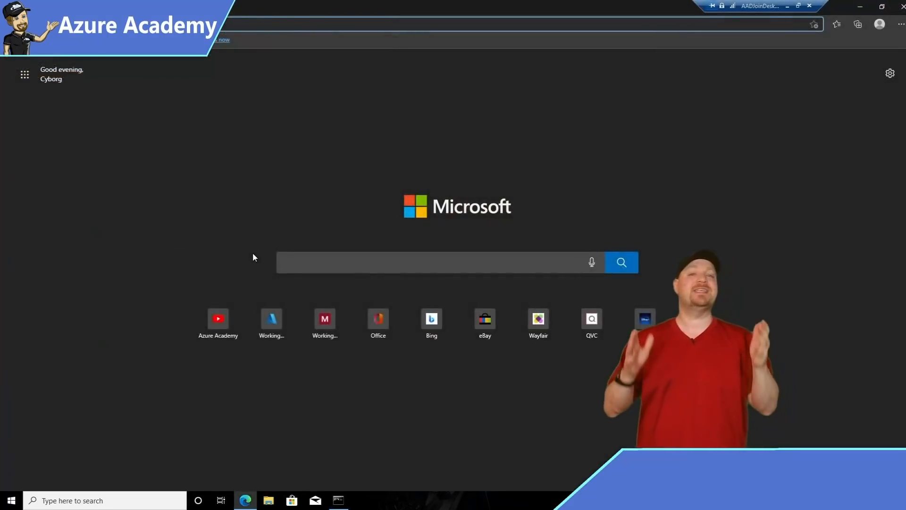
# Load portal.azure.com in the Edge address bar.
pyautogui.write('portal.azure.com')
pyautogui.press('Return')
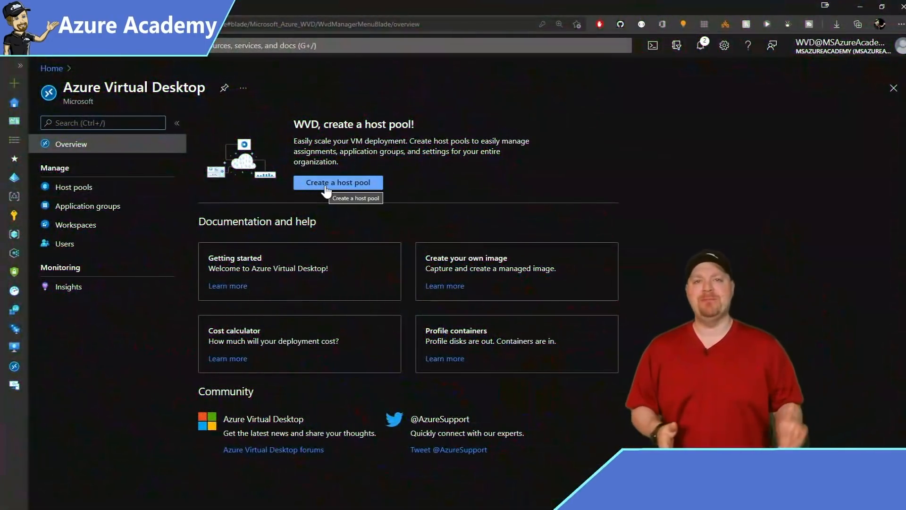
# Start a new host pool named AADJoin in the AADJoin resource group.
pyautogui.click(326, 187)
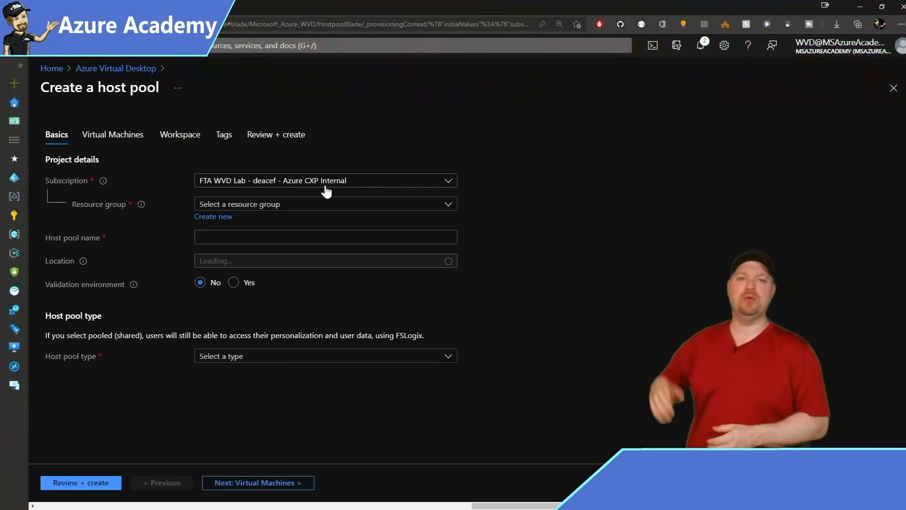
pyautogui.click(277, 204)
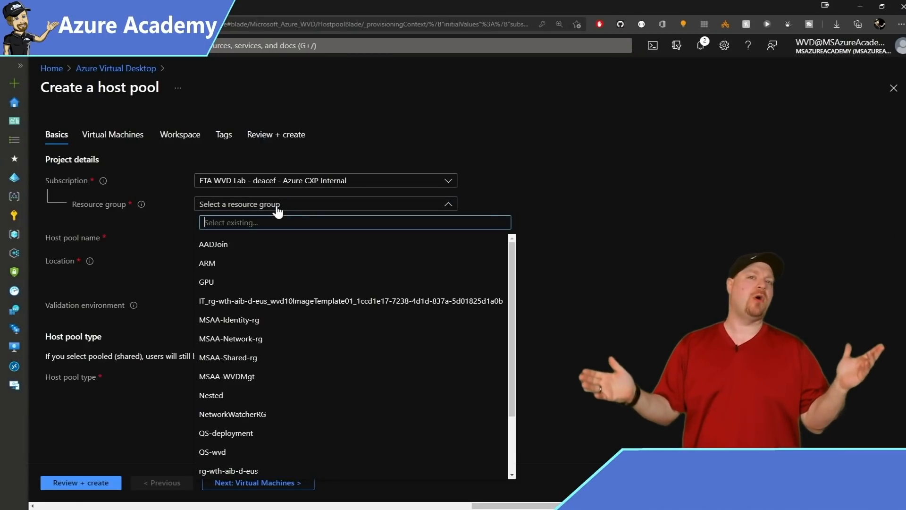
pyautogui.click(222, 243)
pyautogui.click(250, 239)
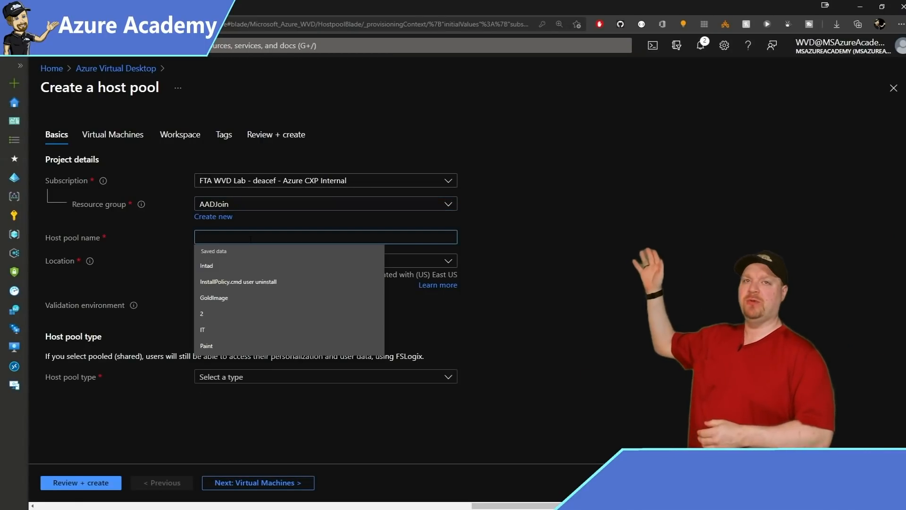
pyautogui.write('AADJoin')
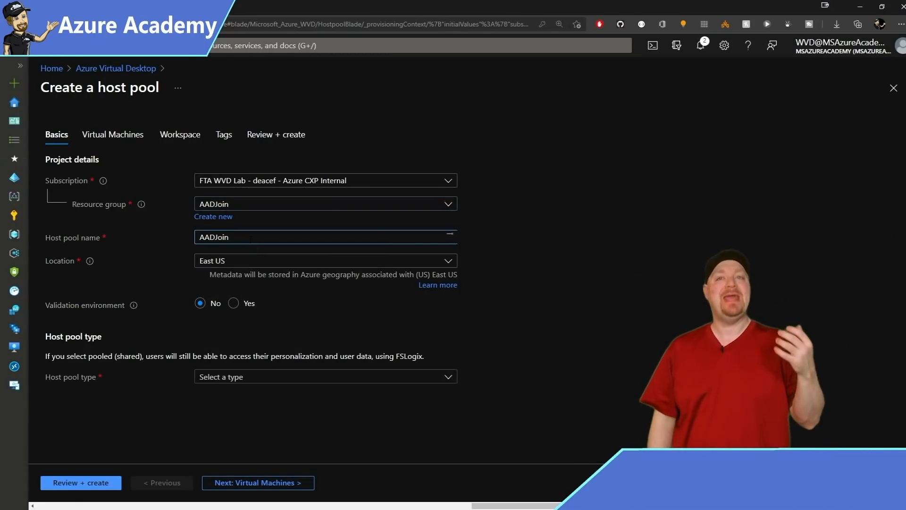
# Set the host pool location to East US 2 and its type to Personal.
pyautogui.click(249, 265)
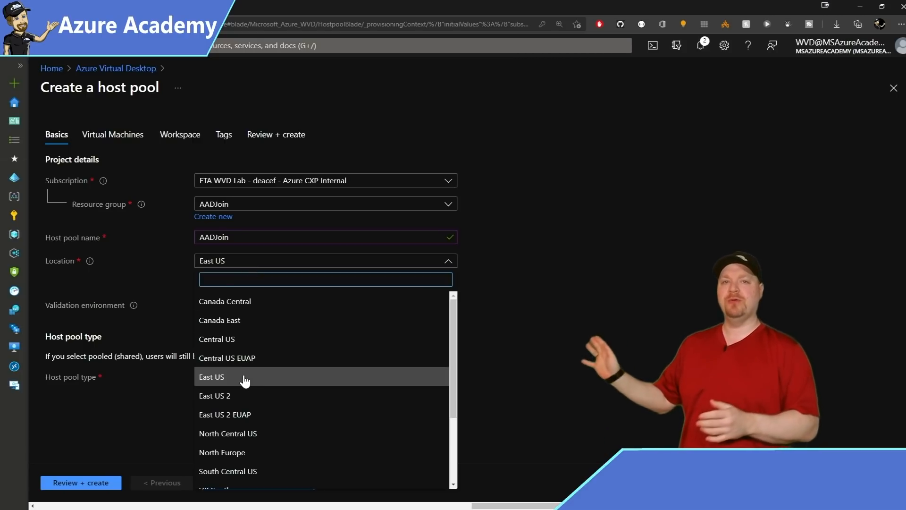
pyautogui.click(233, 396)
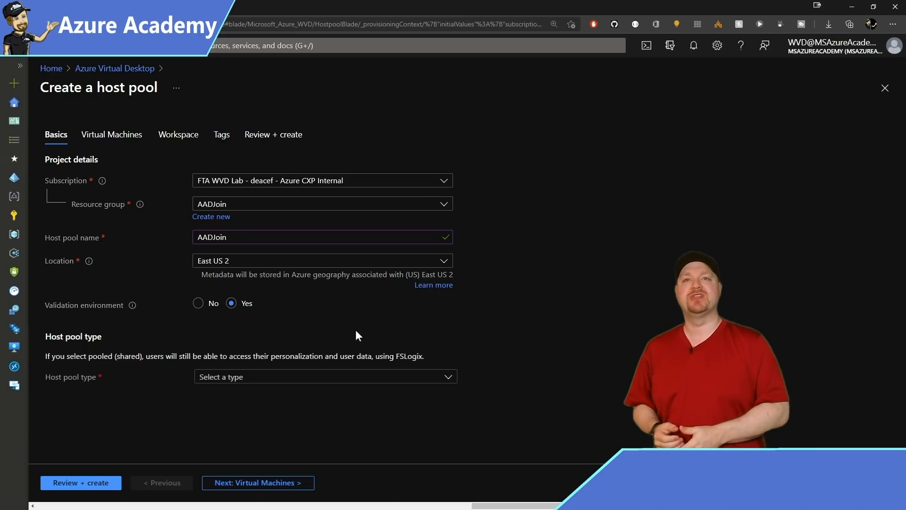
pyautogui.click(296, 380)
pyautogui.click(257, 395)
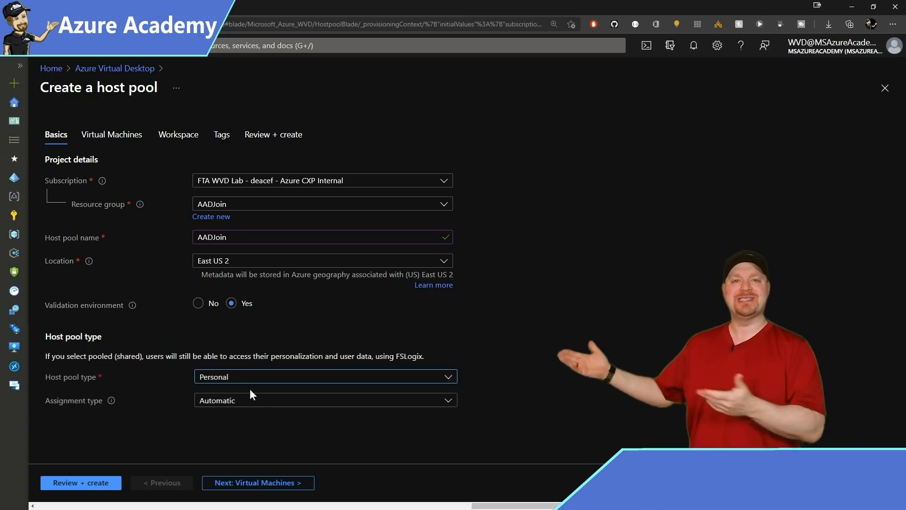
pyautogui.click(264, 482)
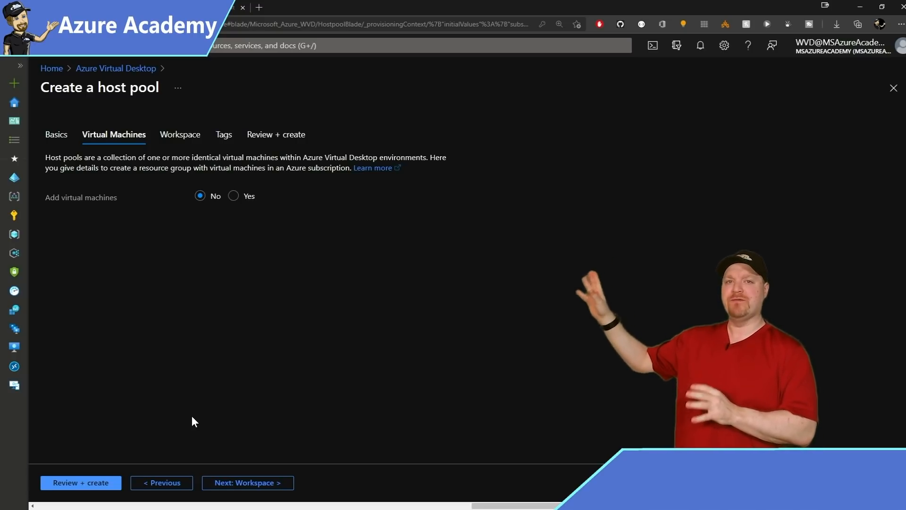
# Register the desktop app group to a new AADJoin workspace and fill in the resource tags.
pyautogui.click(247, 485)
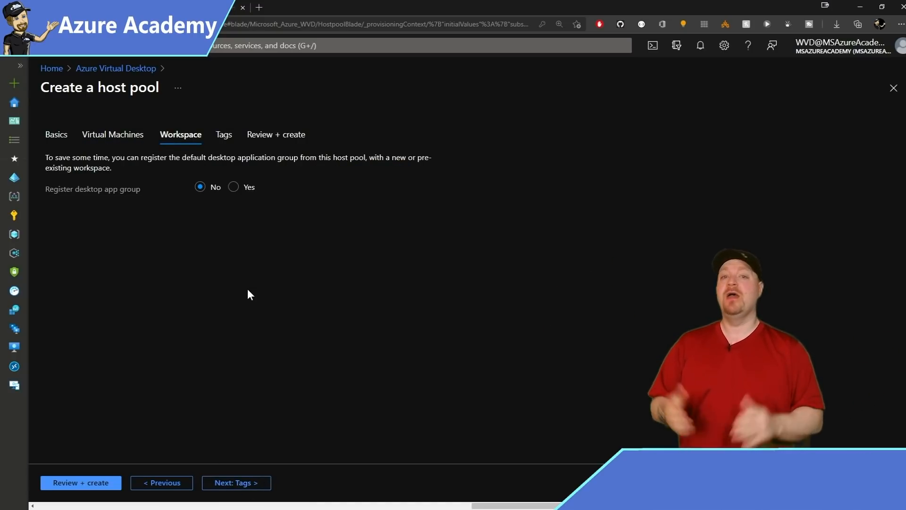
pyautogui.click(234, 187)
pyautogui.click(227, 225)
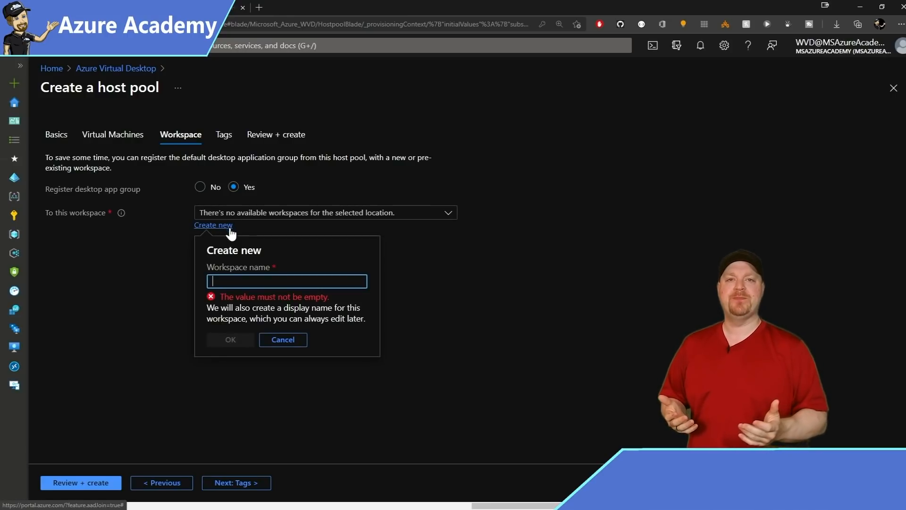
pyautogui.write('AADJoin')
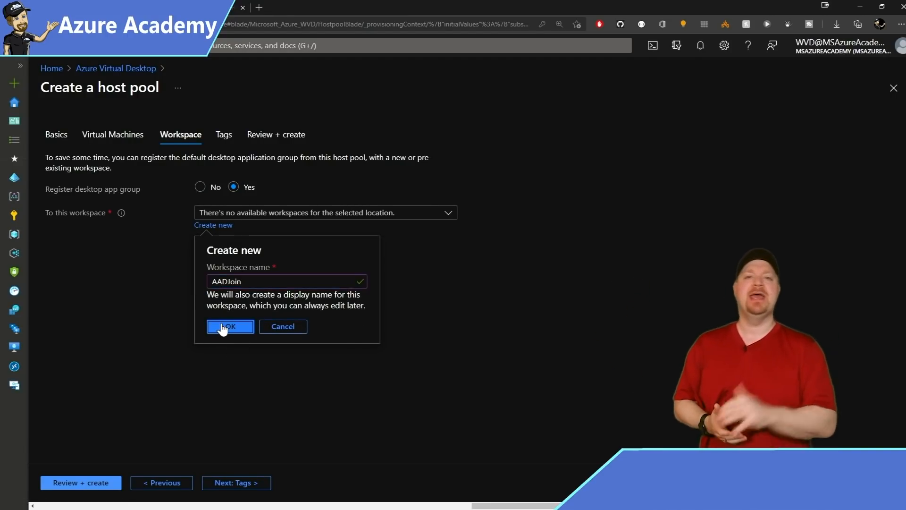
pyautogui.click(223, 328)
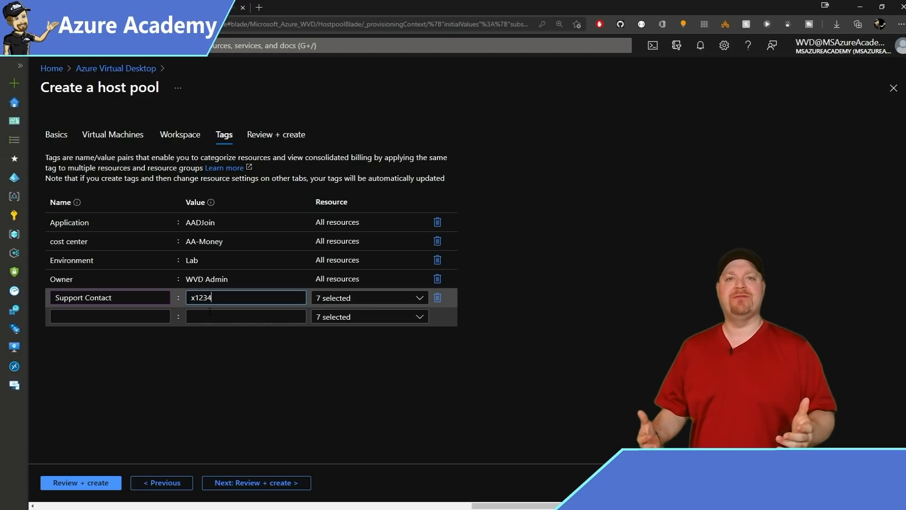
pyautogui.click(259, 464)
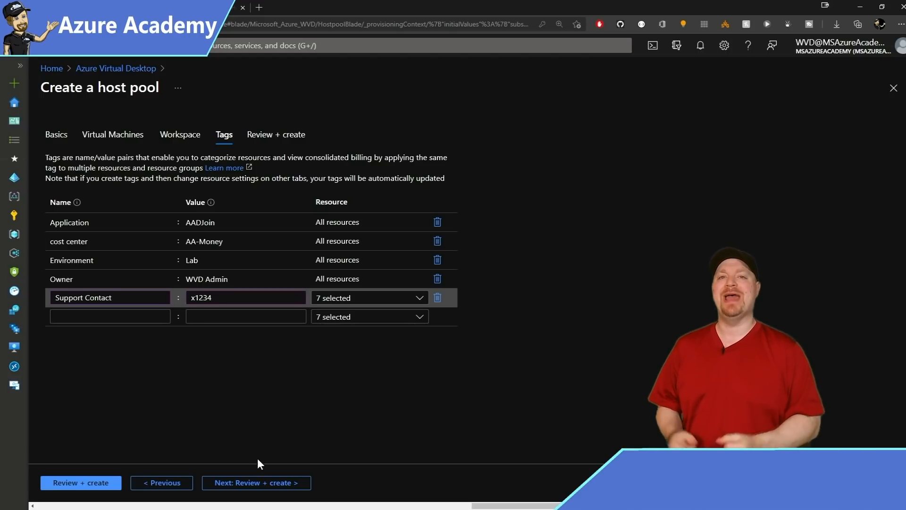
pyautogui.click(259, 482)
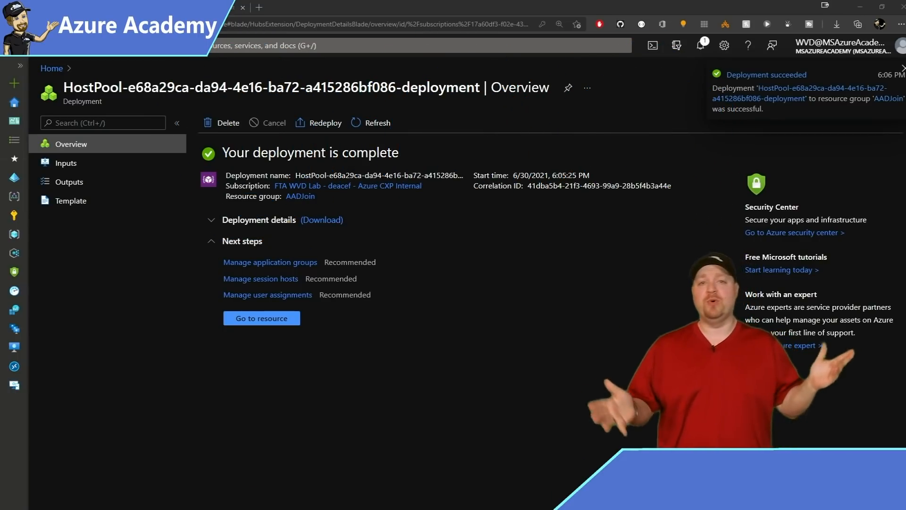
# Assign the WVDUsers group to the AADJoin-DAG desktop application group of the AADJoin host pool.
pyautogui.click(263, 319)
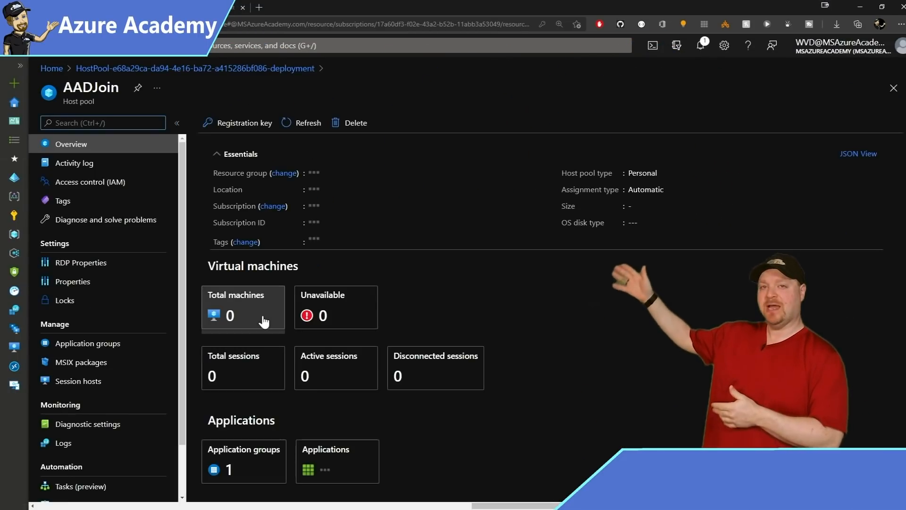
pyautogui.click(93, 344)
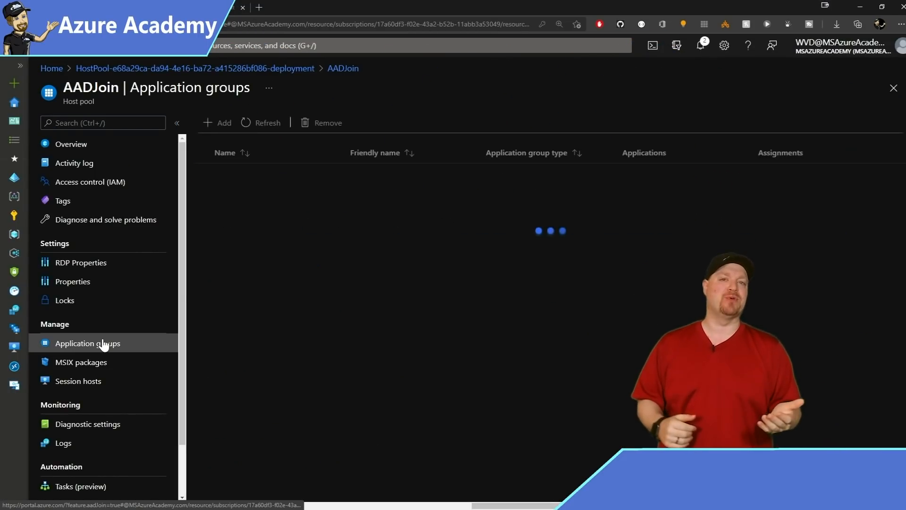
pyautogui.click(246, 173)
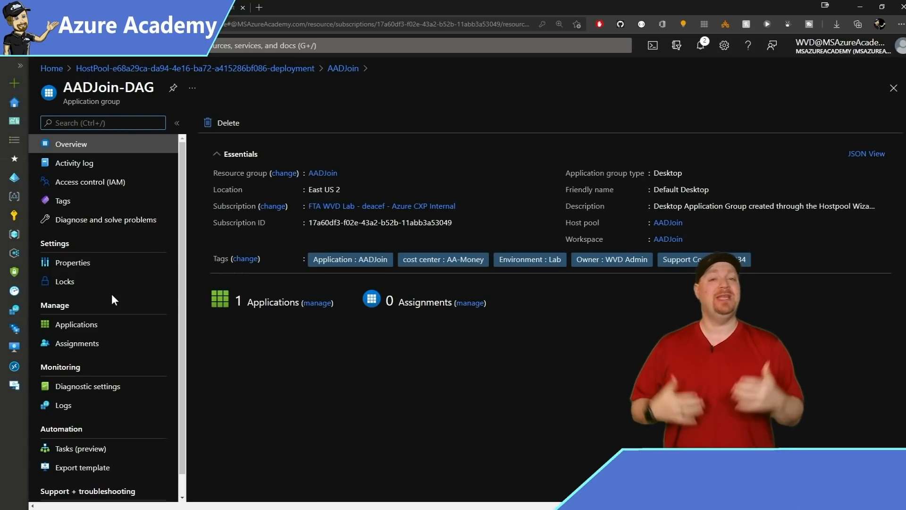
pyautogui.click(88, 351)
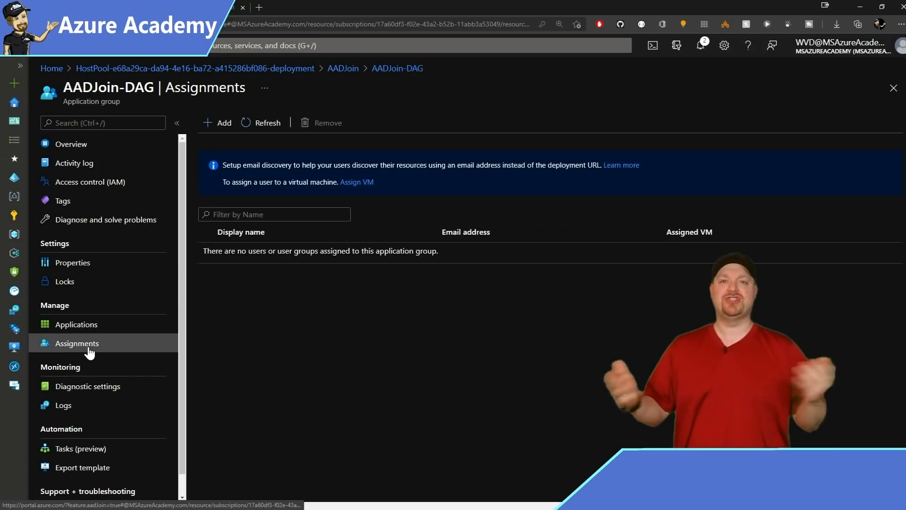
pyautogui.click(221, 123)
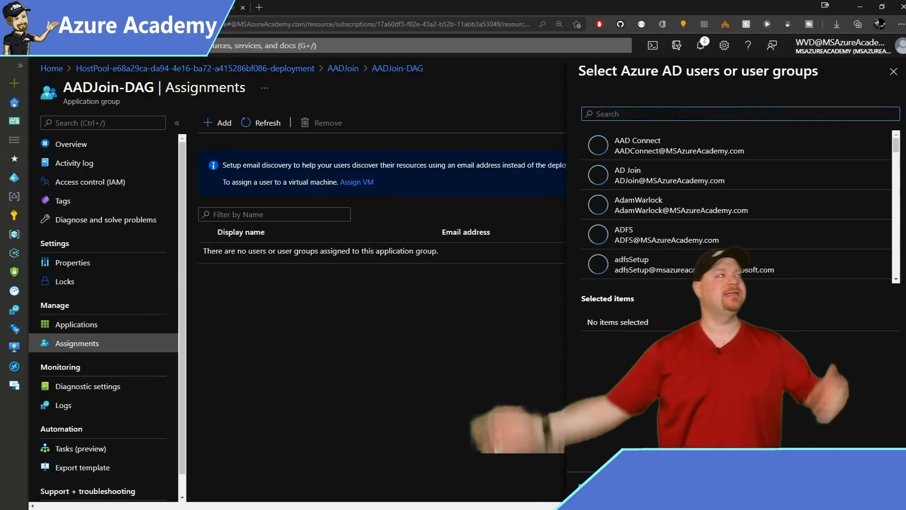
pyautogui.write('wvd')
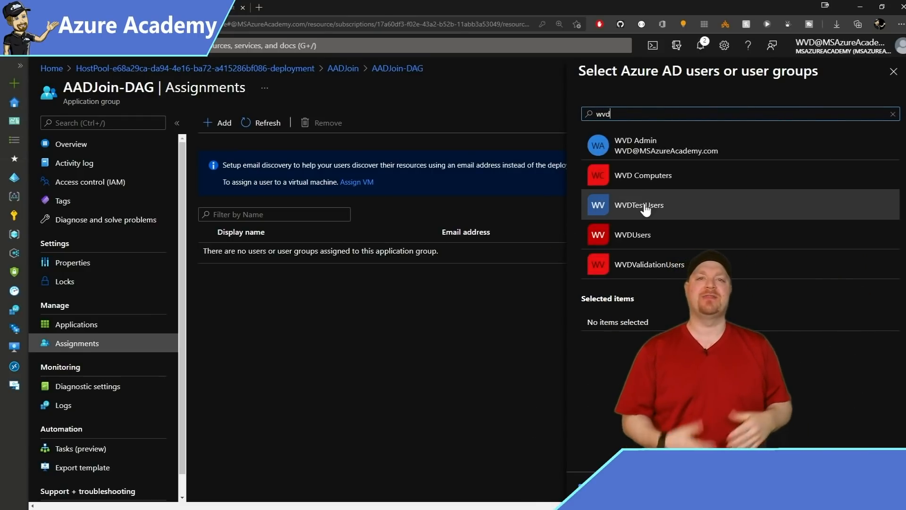
pyautogui.click(640, 236)
pyautogui.click(598, 489)
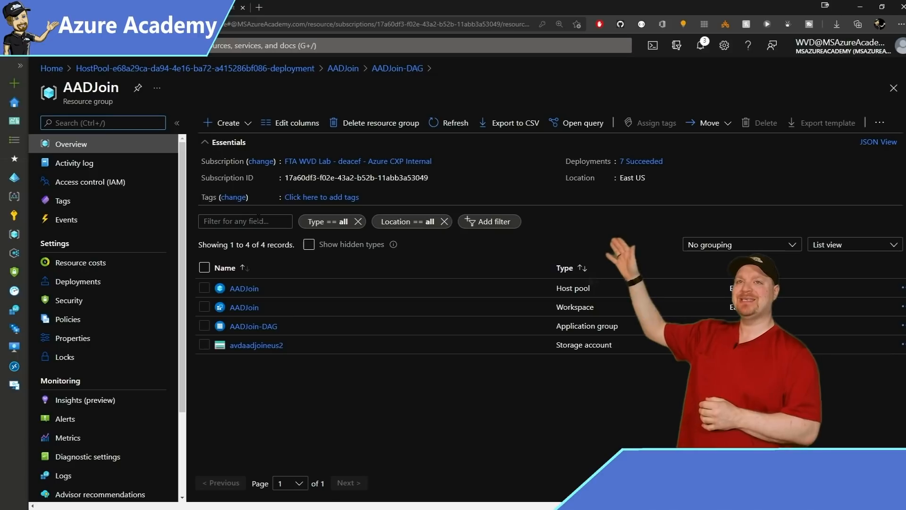
pyautogui.click(85, 182)
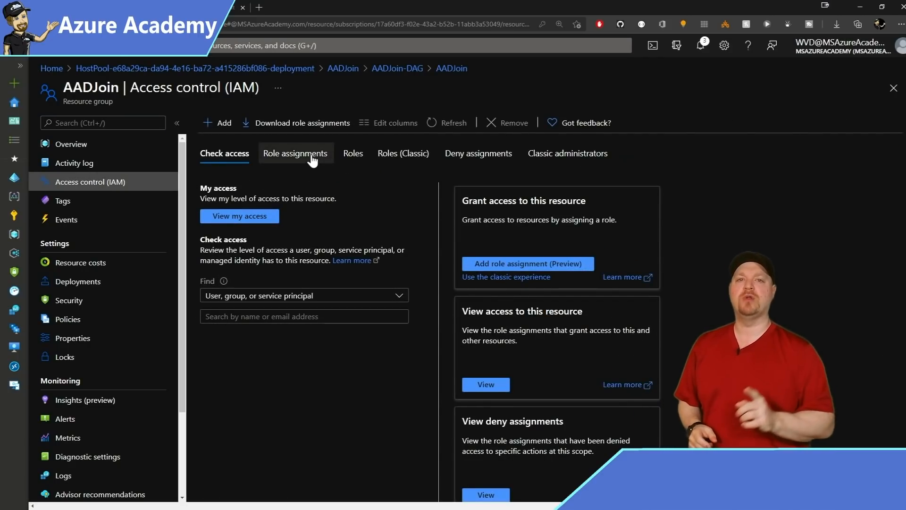
# Check the role assignments: admin has Virtual Machine Administrator Login, WVDUsers has Virtual Machine User Login.
pyautogui.click(311, 161)
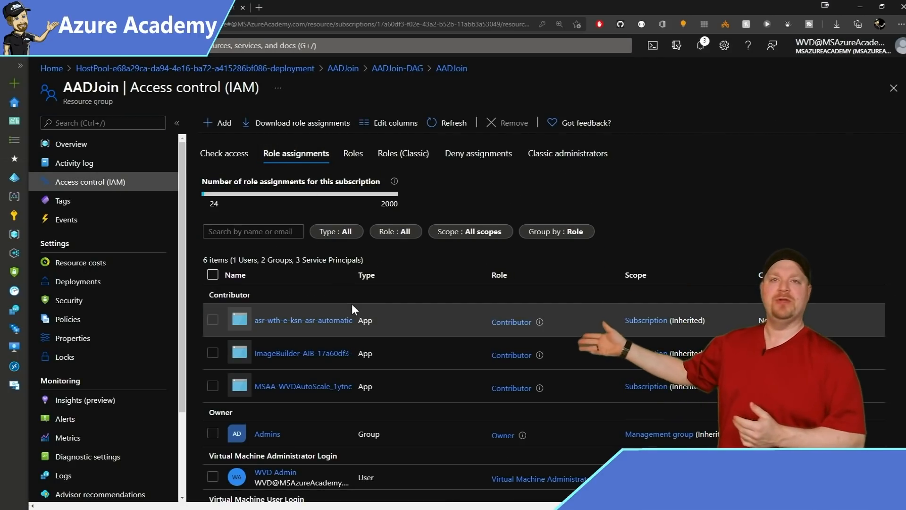
pyautogui.scroll(-2, 352, 304)
pyautogui.click(58, 307)
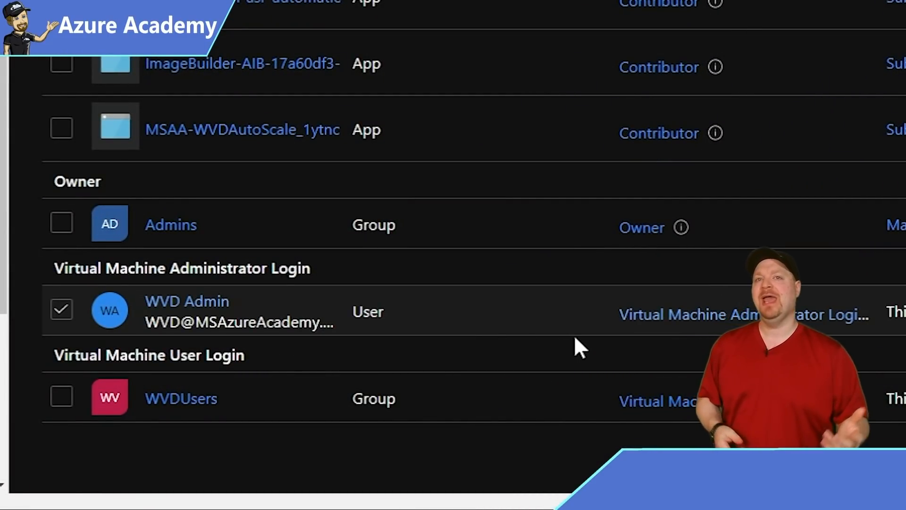
pyautogui.click(61, 398)
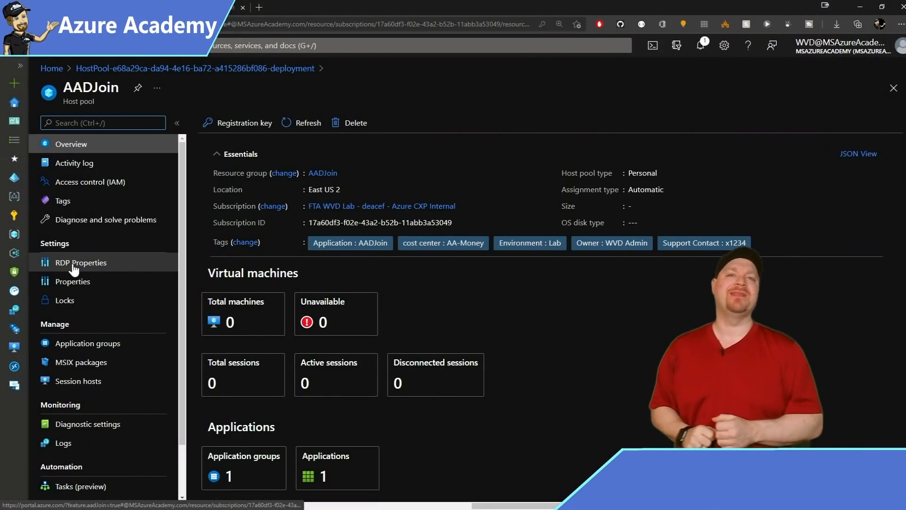
# Append targetisaadjoined:i:1 to the host pool's advanced RDP properties and save them.
pyautogui.click(74, 266)
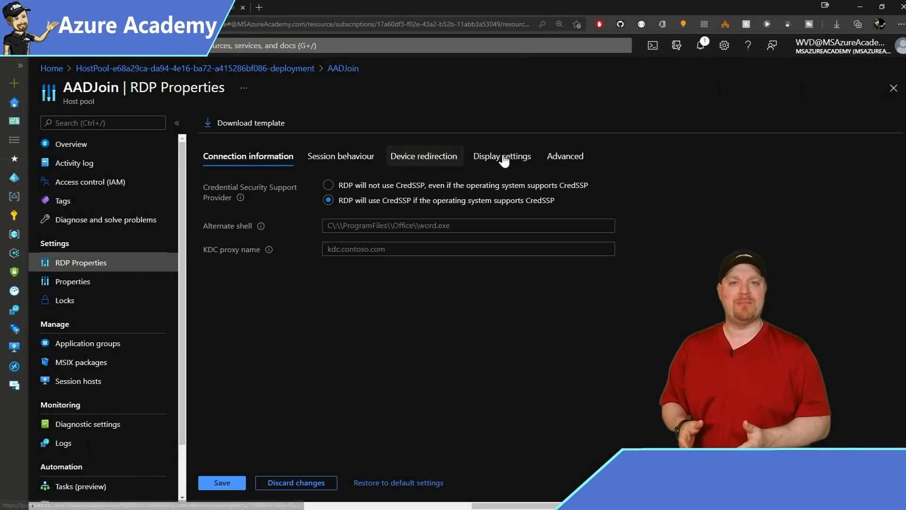
pyautogui.click(567, 156)
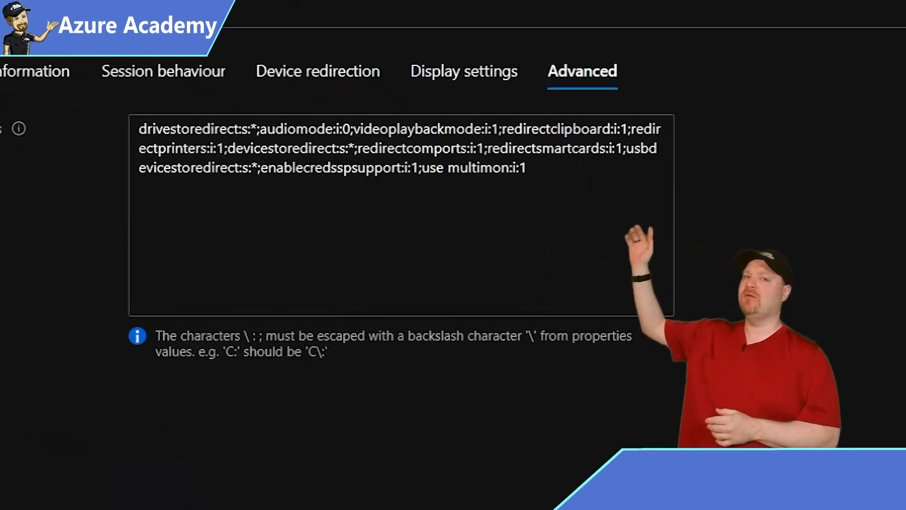
pyautogui.click(565, 208)
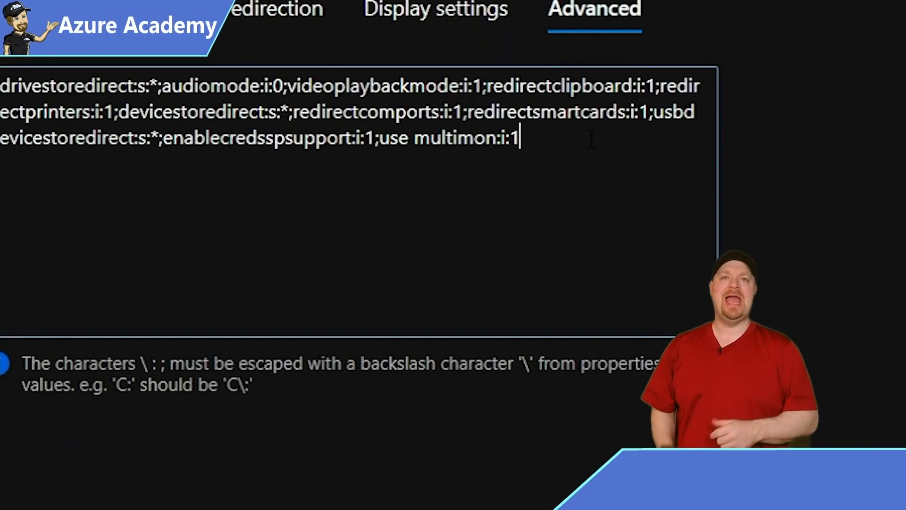
pyautogui.write('targetisaadjoined:i:1')
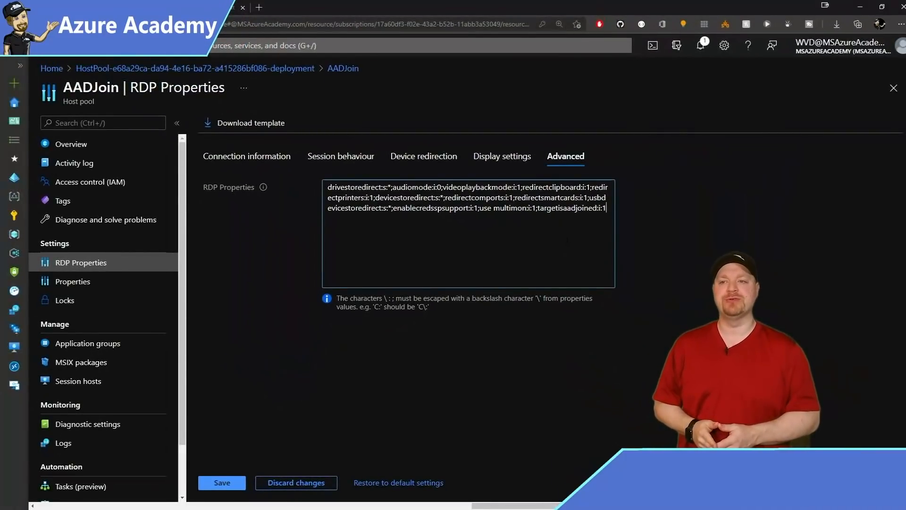
pyautogui.click(222, 482)
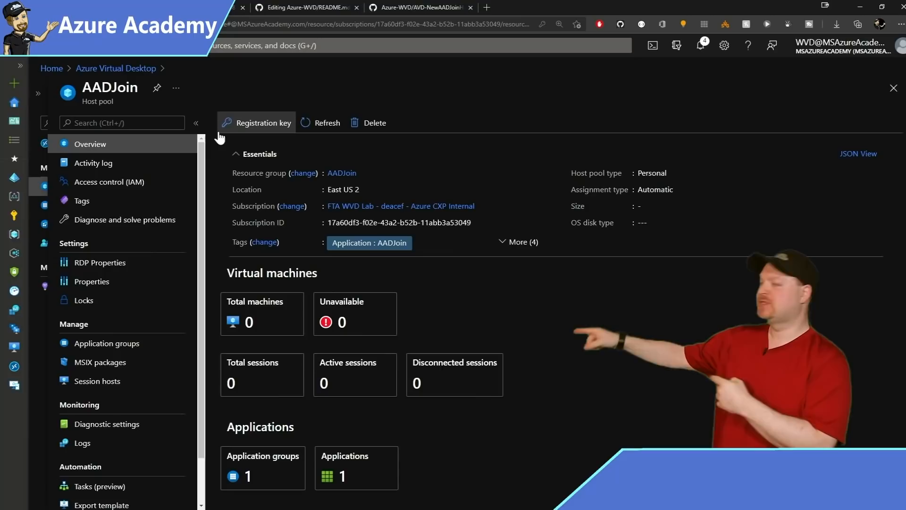
# Start adding session hosts to AADJoin and review the VM, vNET and domain-join settings.
pyautogui.click(96, 380)
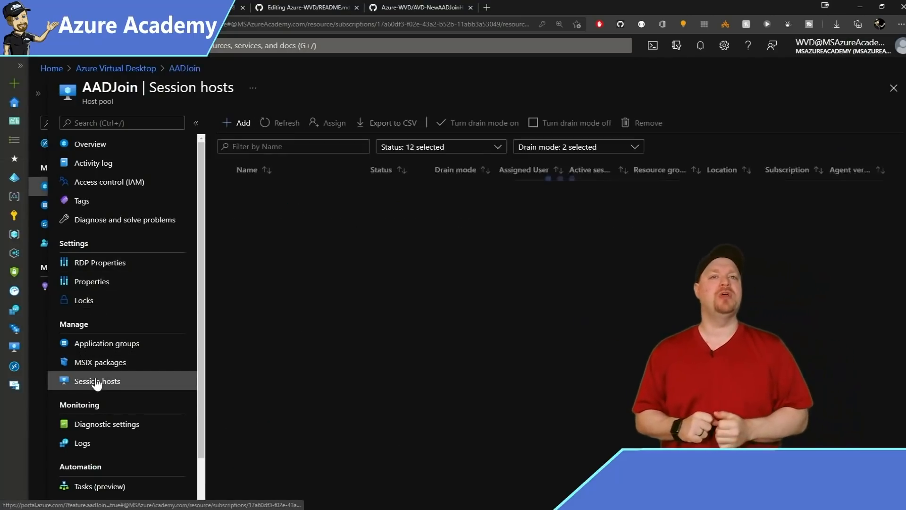
pyautogui.click(237, 127)
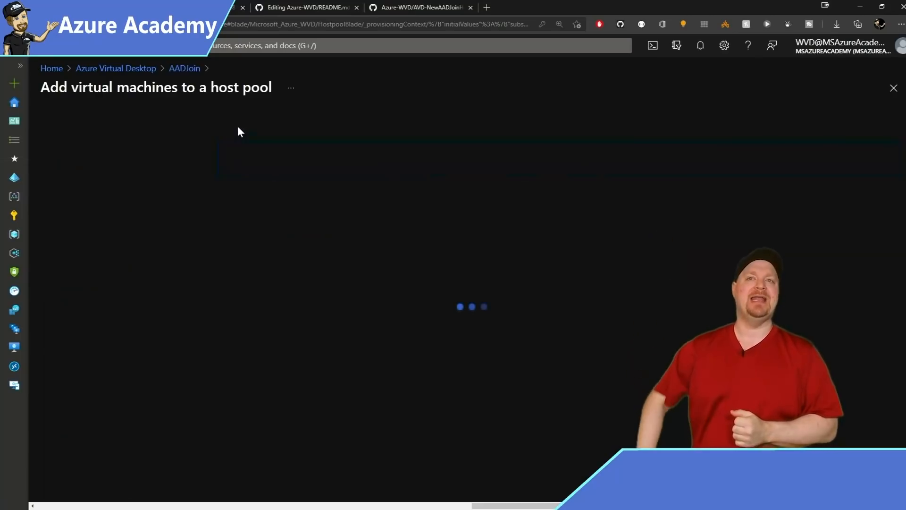
pyautogui.hotkey('ctrl', 'alt', 'g')
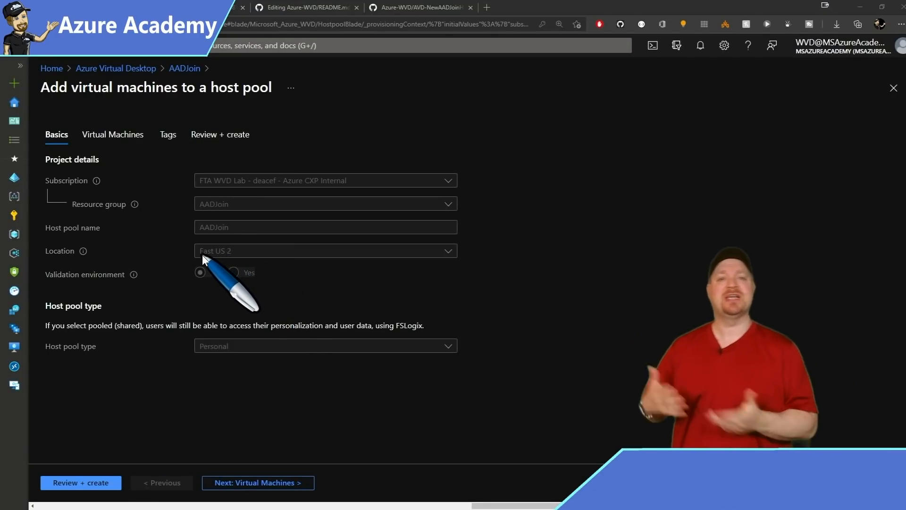
pyautogui.press('Escape')
pyautogui.click(261, 483)
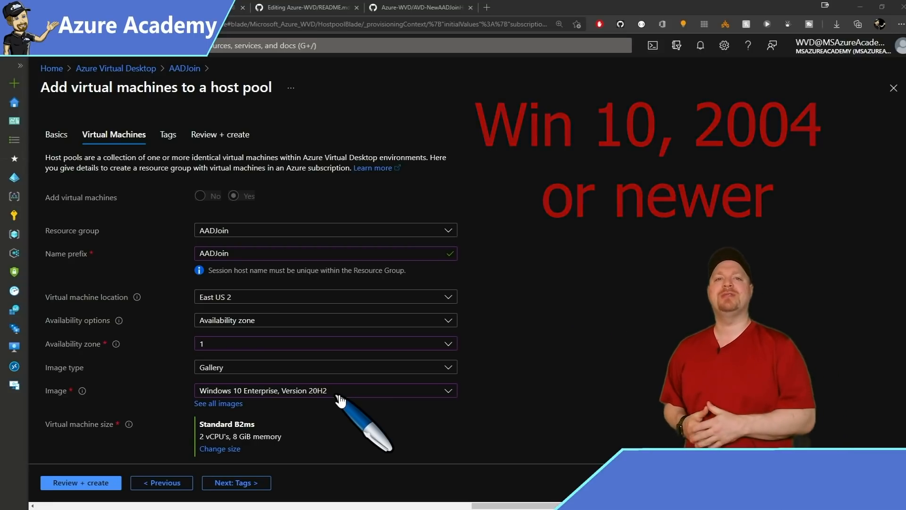
pyautogui.scroll(-5, 354, 401)
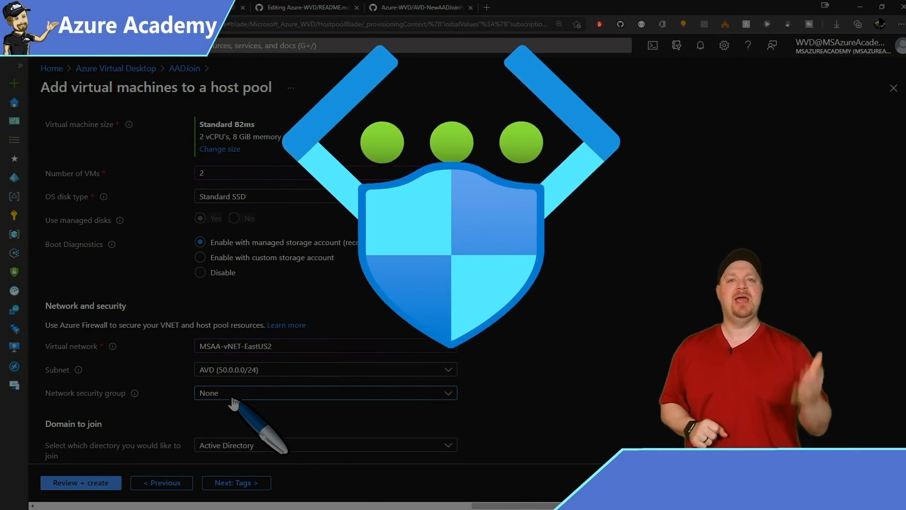
pyautogui.scroll(-4, 338, 269)
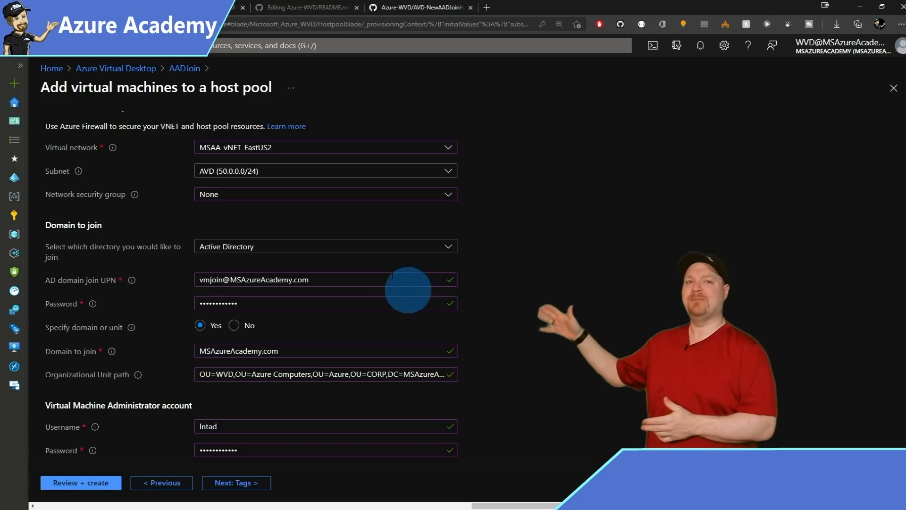
# Have the session hosts join Azure Active Directory, then validate and create the deployment.
pyautogui.click(432, 252)
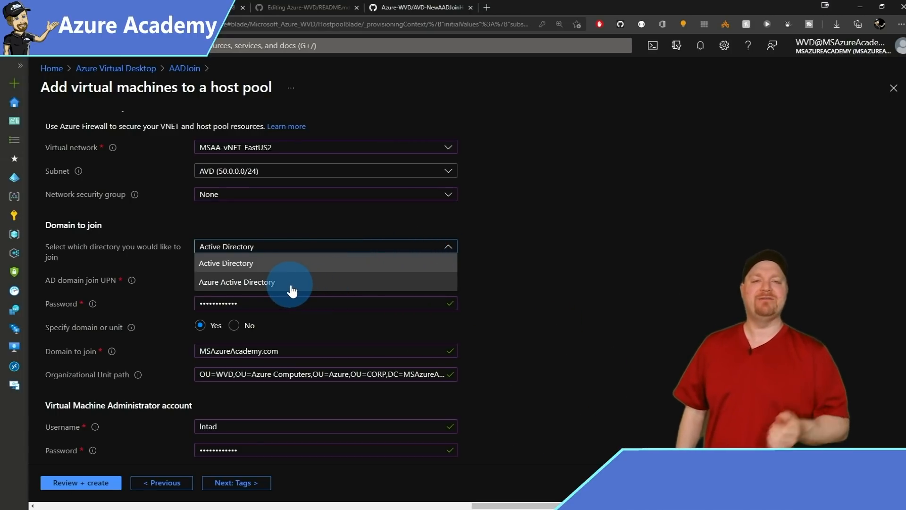
pyautogui.click(274, 284)
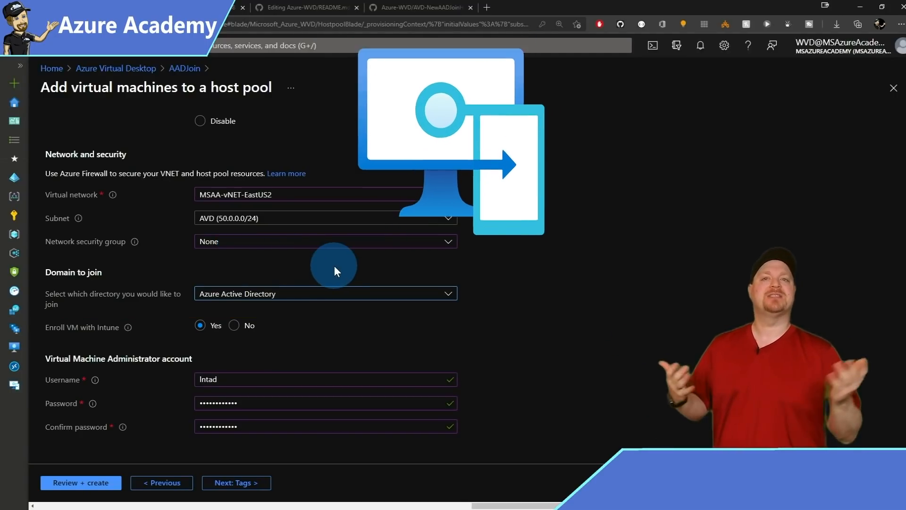
pyautogui.click(231, 481)
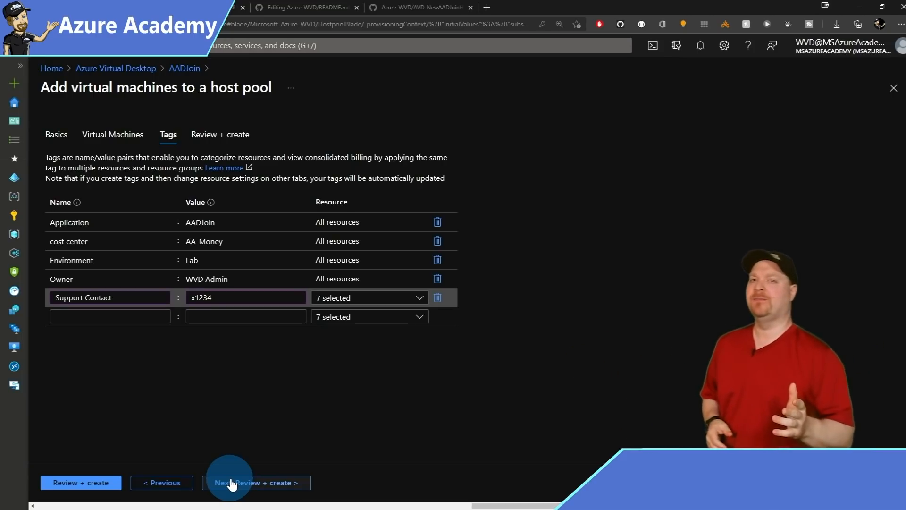
pyautogui.click(231, 482)
pyautogui.scroll(-5, 338, 355)
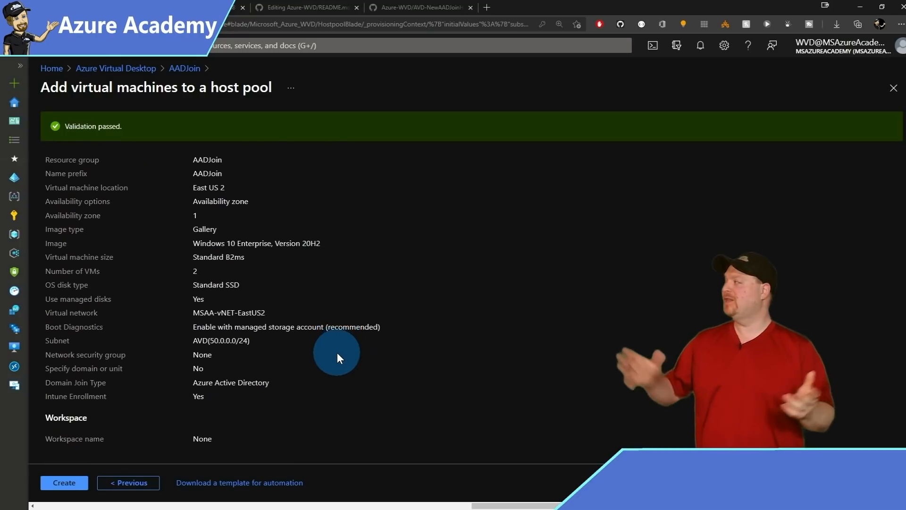
pyautogui.hotkey('ctrl', '2')
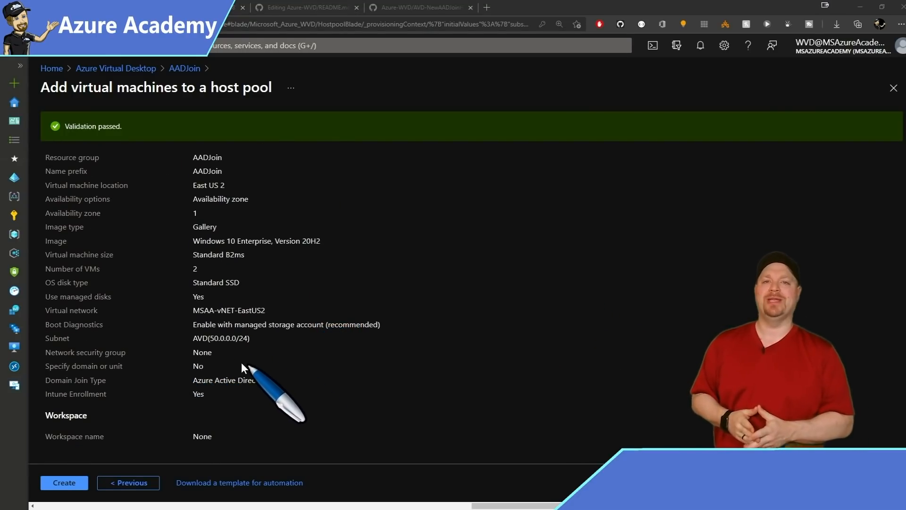
pyautogui.click(64, 484)
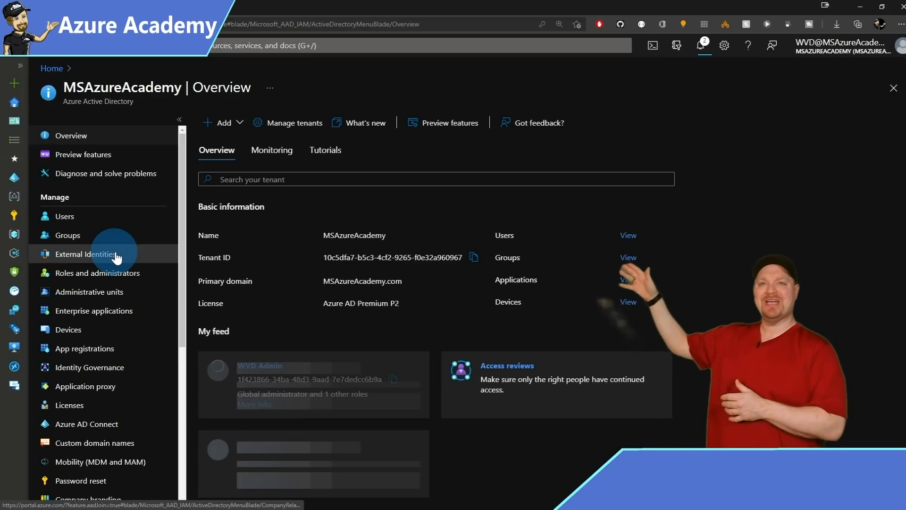
# Go to the Devices list in the MSAzureAcademy Azure Active Directory blade.
pyautogui.click(76, 329)
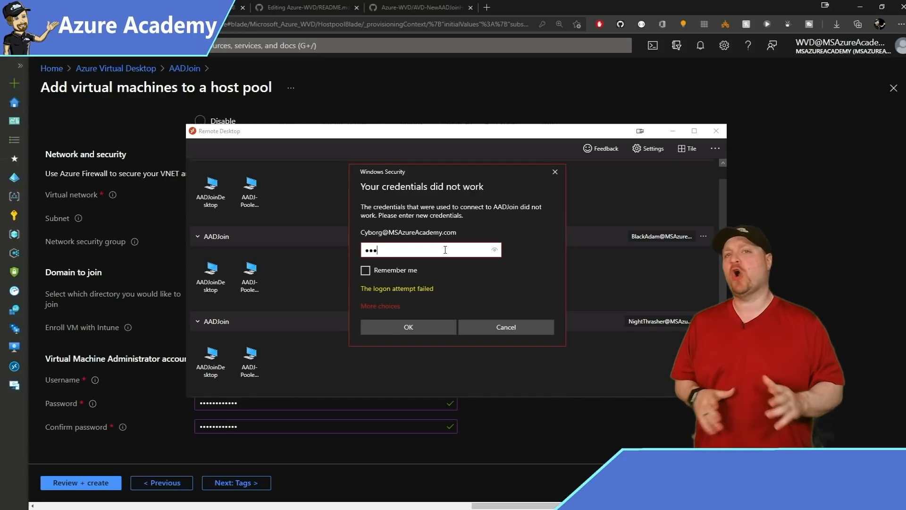
# Re-enter the account password in the Windows Security prompt to retry AADJoinDesktop.
pyautogui.write('********')
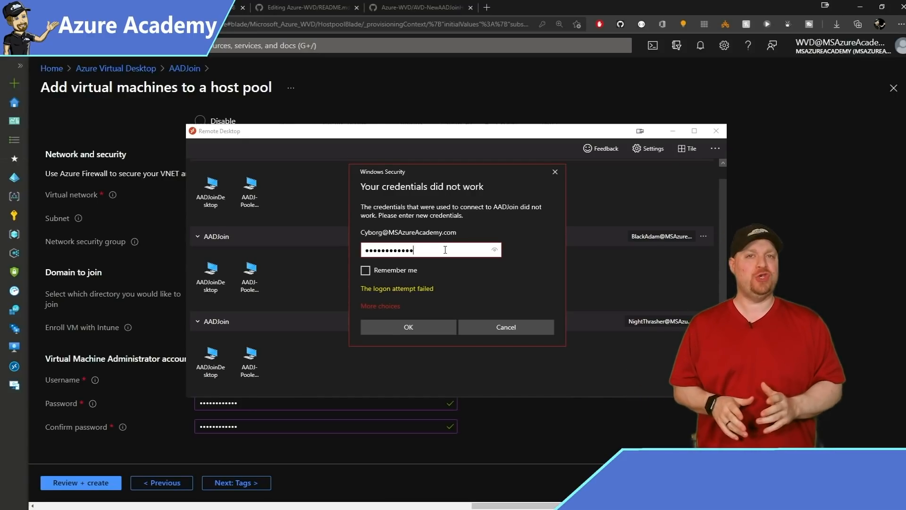
pyautogui.press('Return')
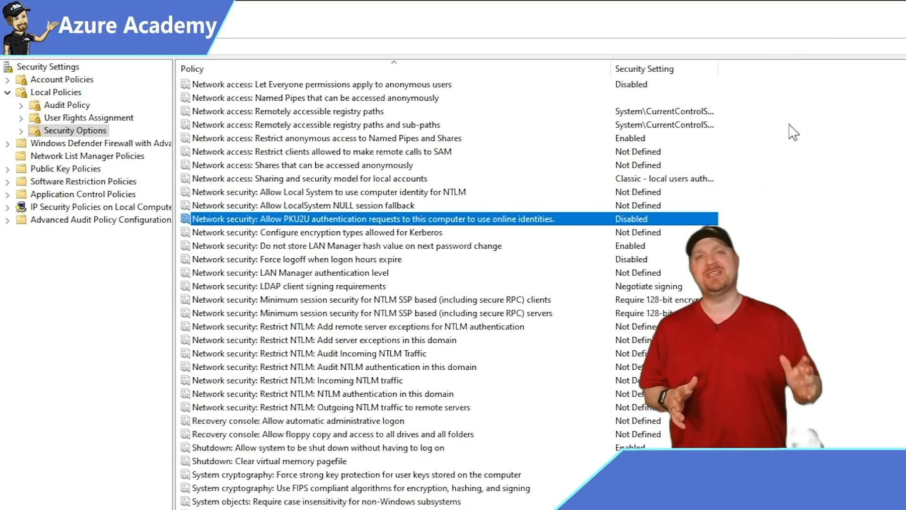
# Open the 'Network security: Allow PKU2U authentication requests' policy and view its Explain text.
pyautogui.doubleClick(346, 220)
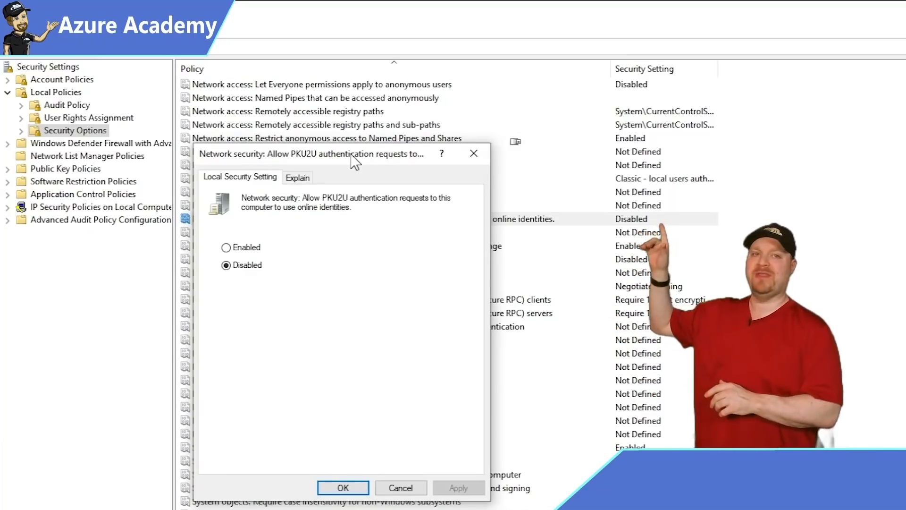
pyautogui.click(298, 177)
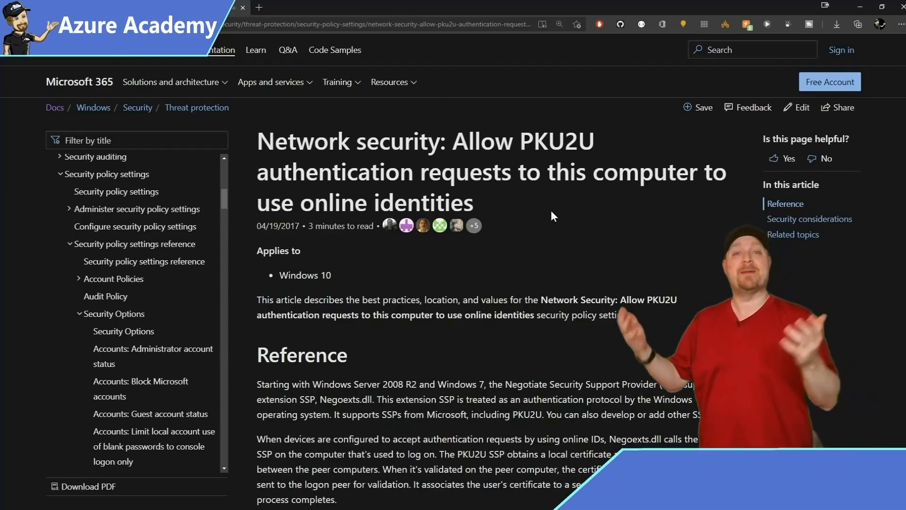
# Scroll the PKU2U article down to its Location and Default values sections.
pyautogui.scroll(-8, 550, 211)
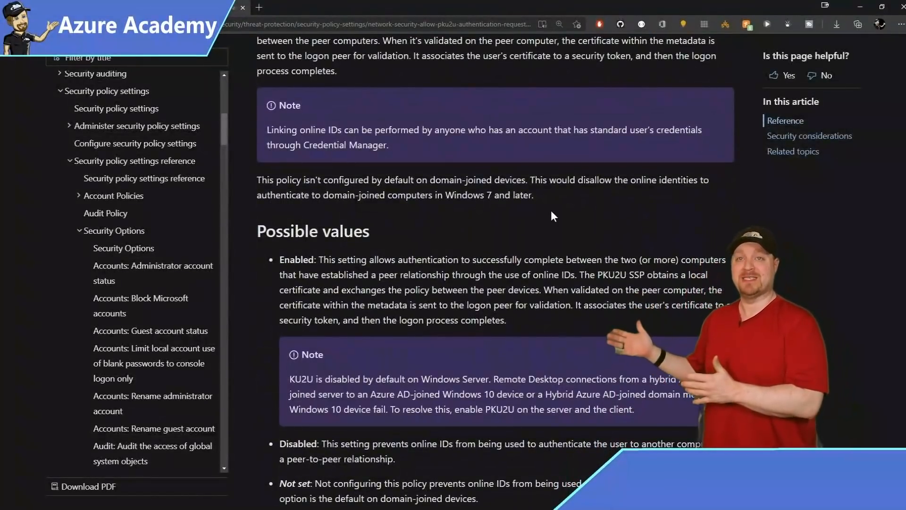
pyautogui.scroll(-6, 550, 216)
pyautogui.scroll(-5, 551, 211)
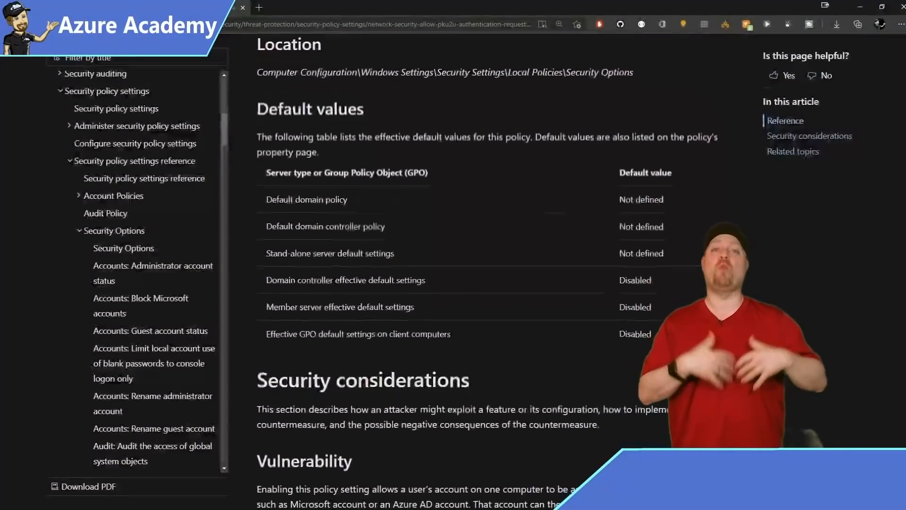
pyautogui.scroll(1, 551, 211)
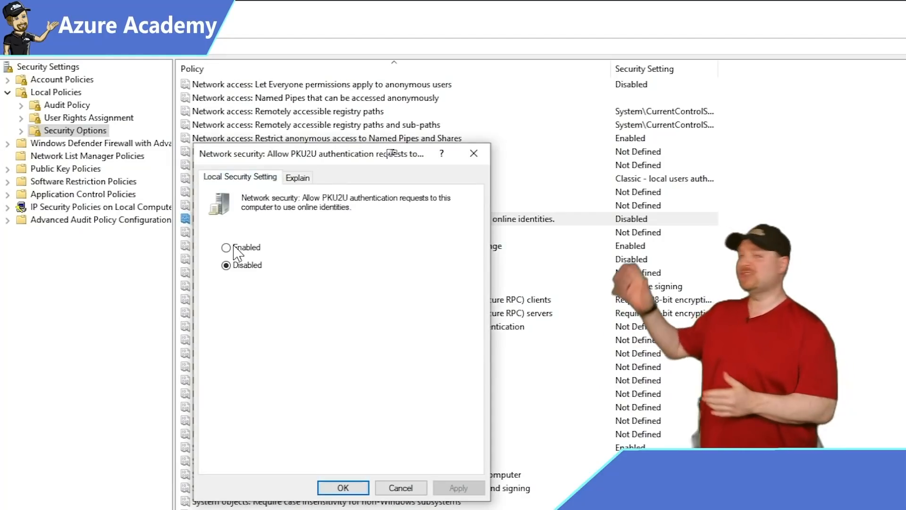
# Set the PKU2U policy to Enabled, apply it, and connect to AADJoinDesktop.
pyautogui.click(226, 248)
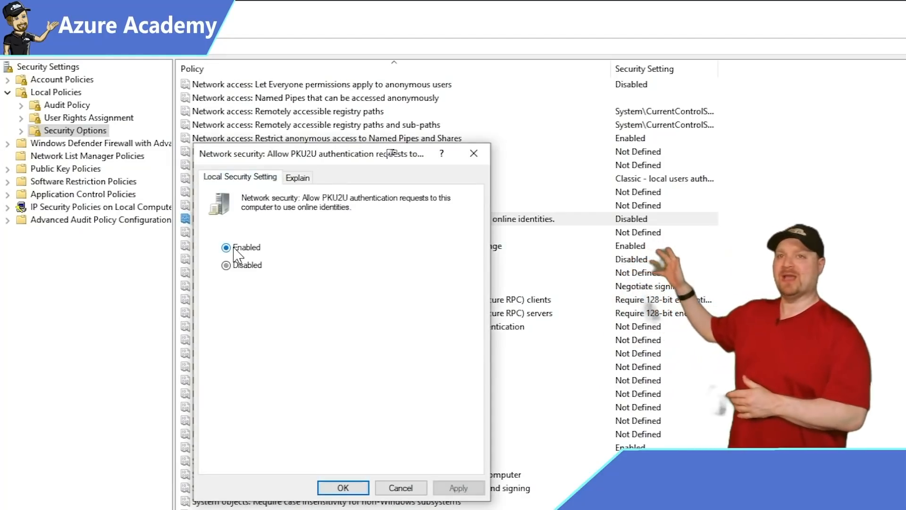
pyautogui.click(441, 489)
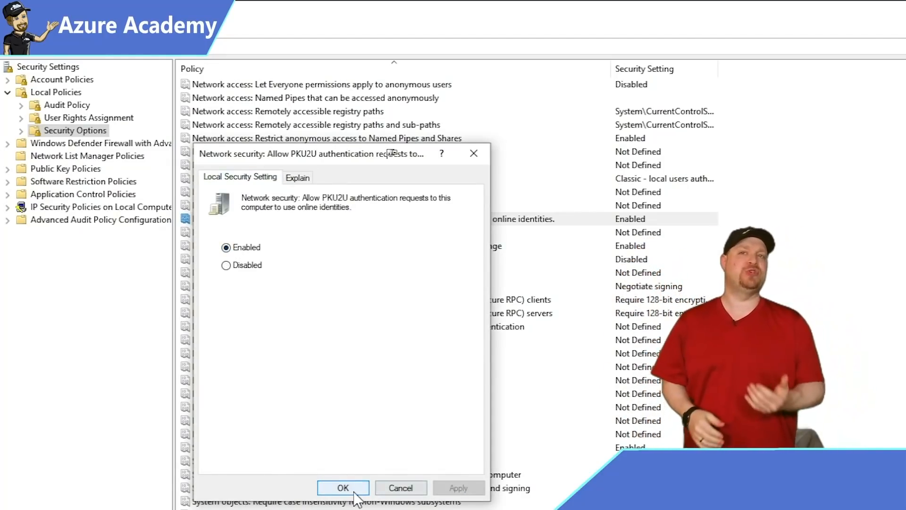
pyautogui.click(354, 490)
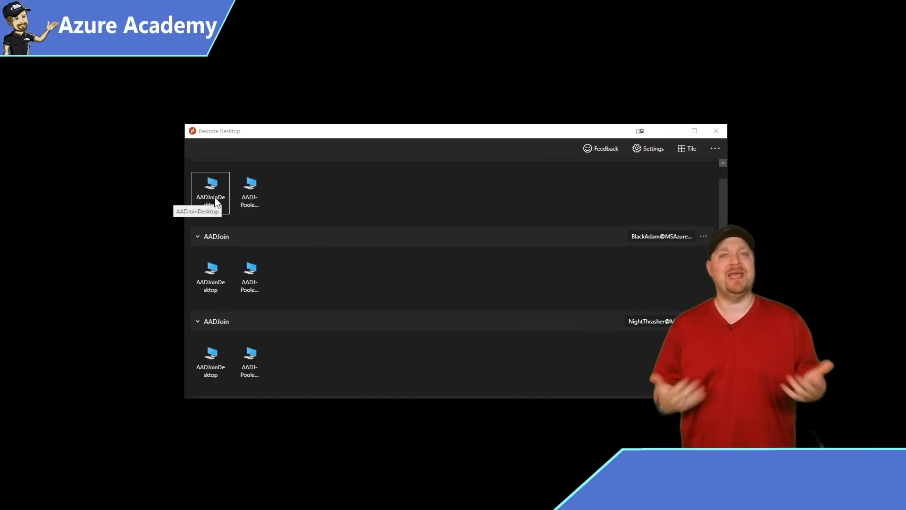
pyautogui.doubleClick(214, 197)
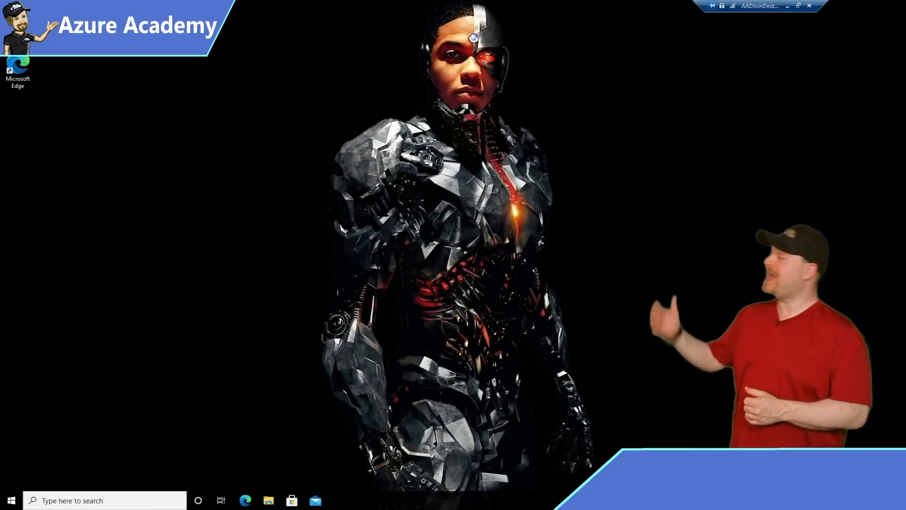
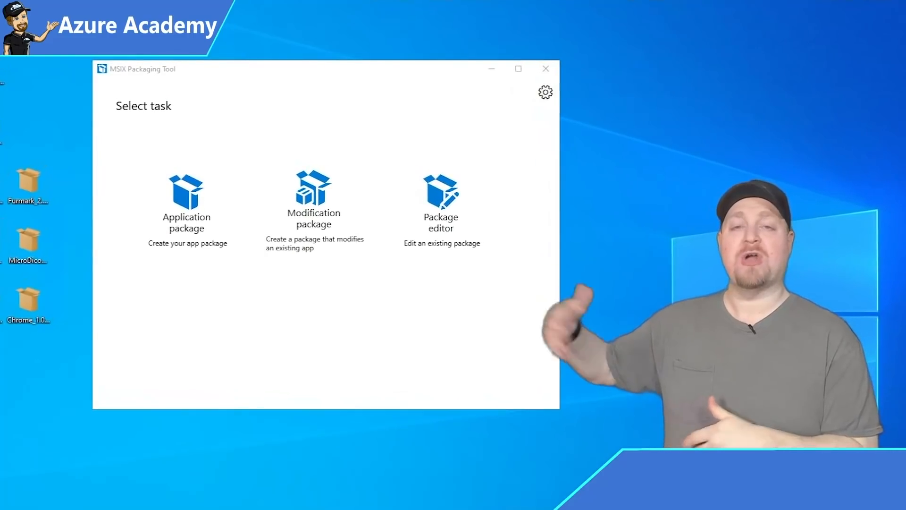
# Start a new application package on this computer, disabling Windows Search during packaging.
pyautogui.click(187, 206)
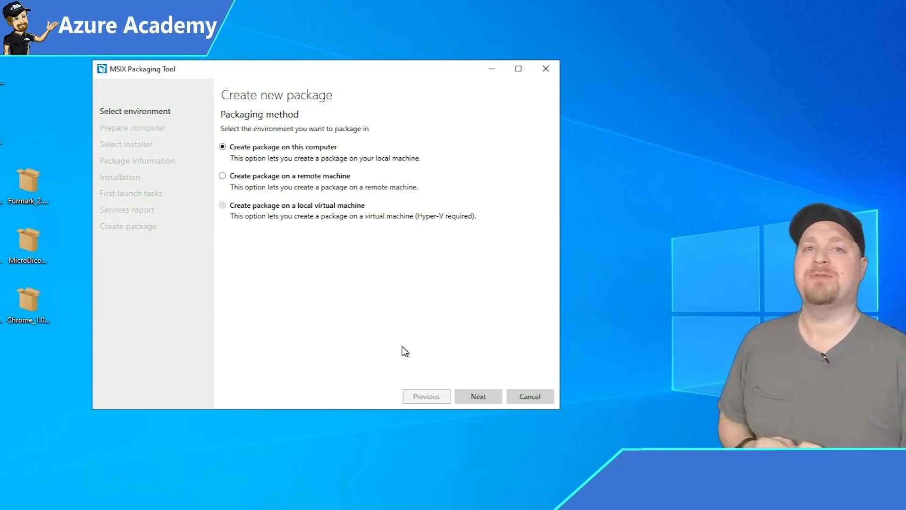
pyautogui.click(481, 401)
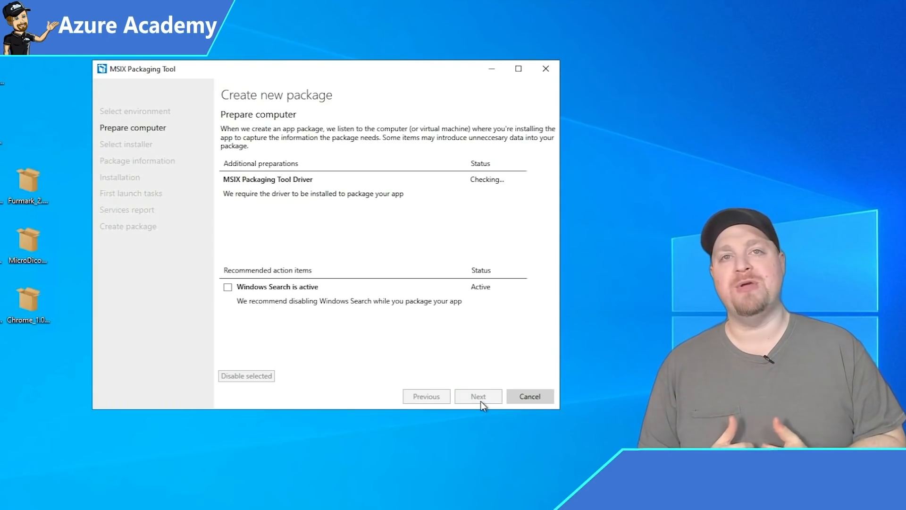
pyautogui.click(228, 287)
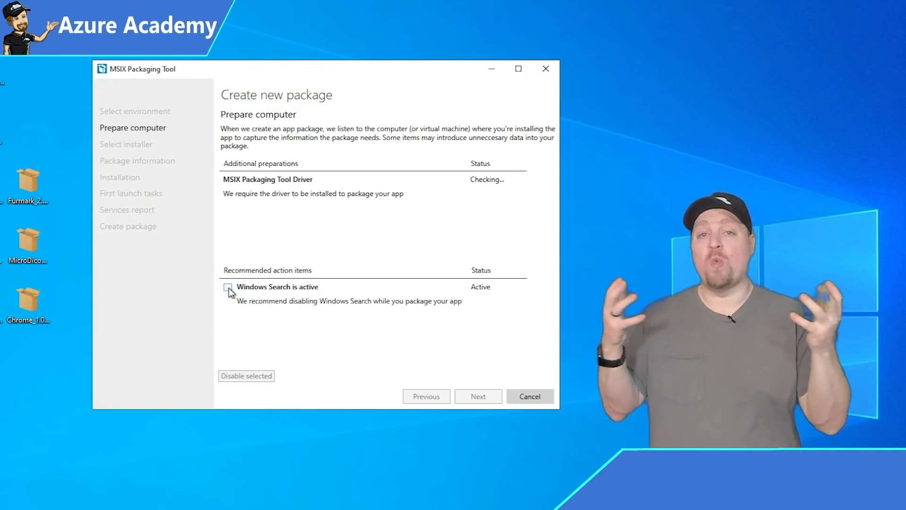
pyautogui.click(483, 396)
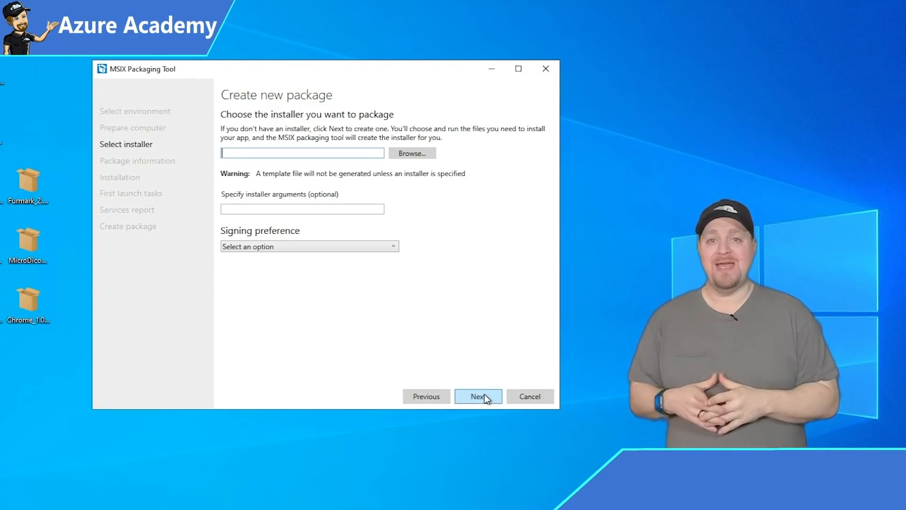
# Choose vlc-3.0.11-win32.exe from the Desktop as the installer to package.
pyautogui.click(410, 153)
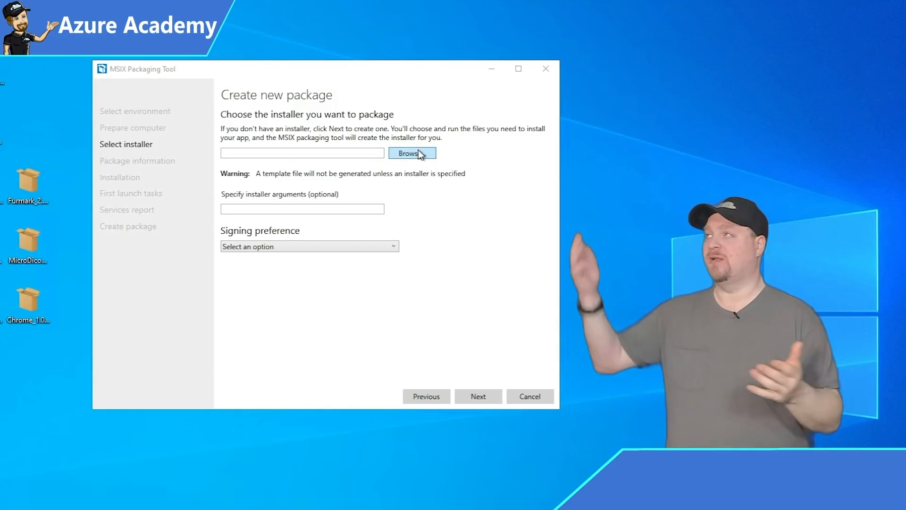
pyautogui.click(142, 171)
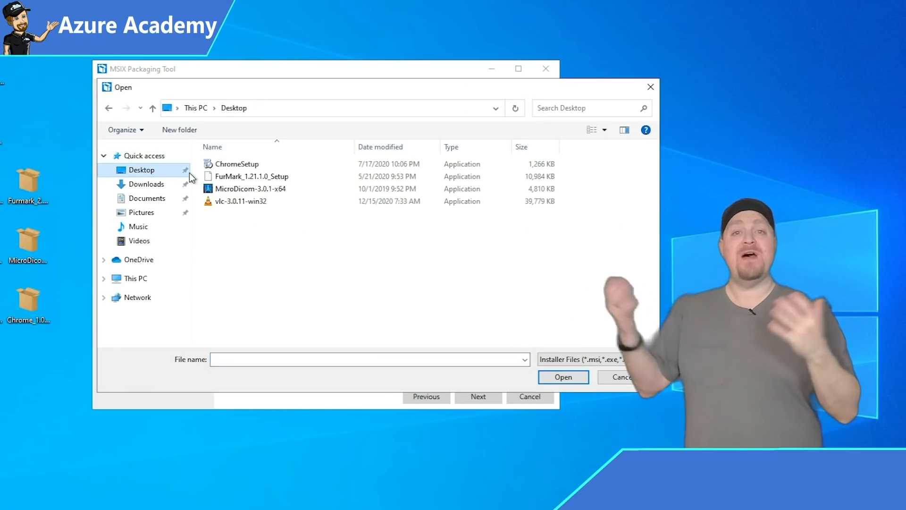
pyautogui.click(243, 205)
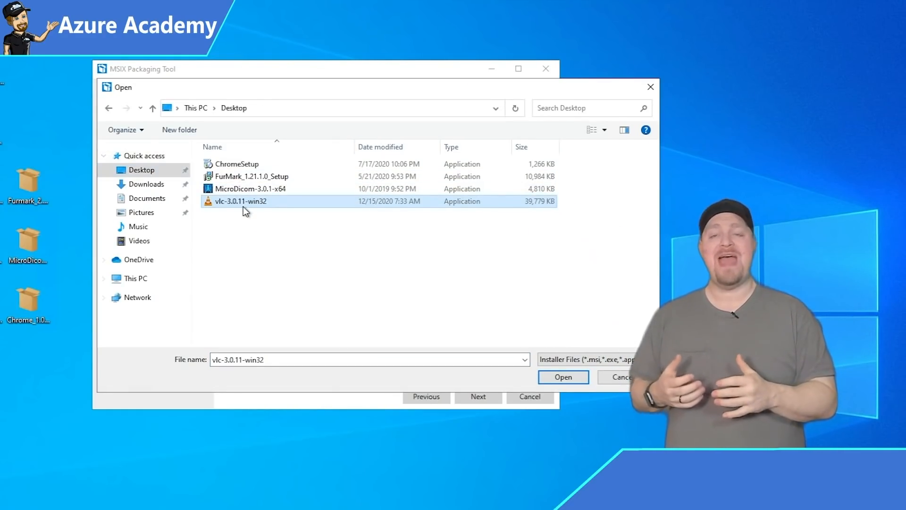
pyautogui.doubleClick(243, 206)
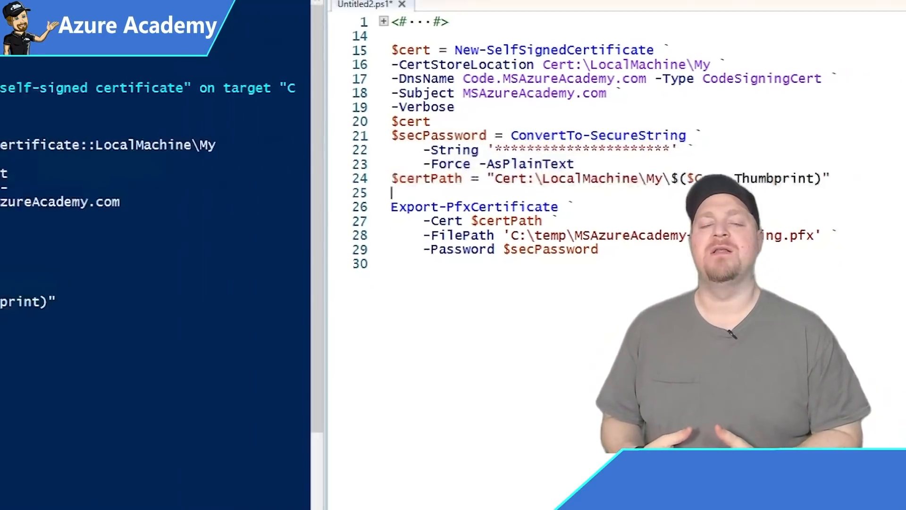
# Select the Export-PfxCertificate lines of the certificate script in PowerShell ISE.
pyautogui.moveTo(292, 218); pyautogui.dragTo(334, 310)
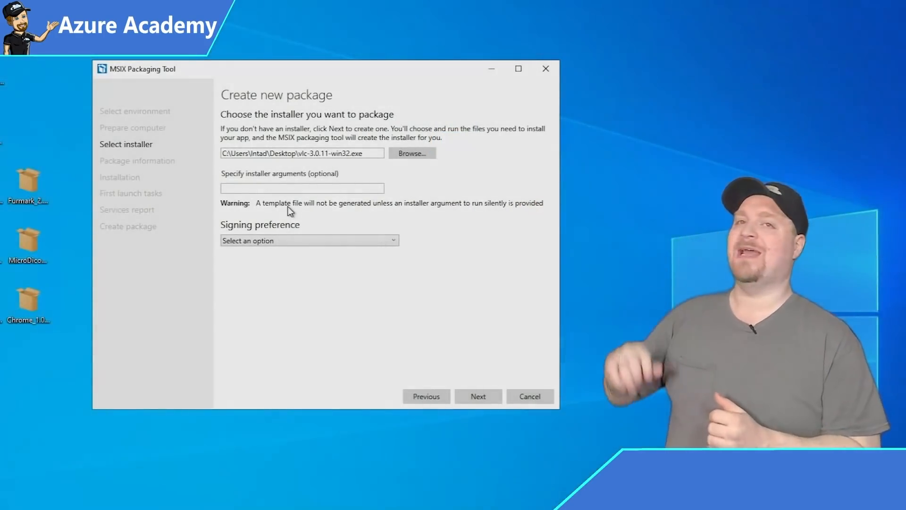
# Sign with a .pfx certificate, accept the VLCPlayer 3.0.3.0 package details, and start installing.
pyautogui.click(320, 241)
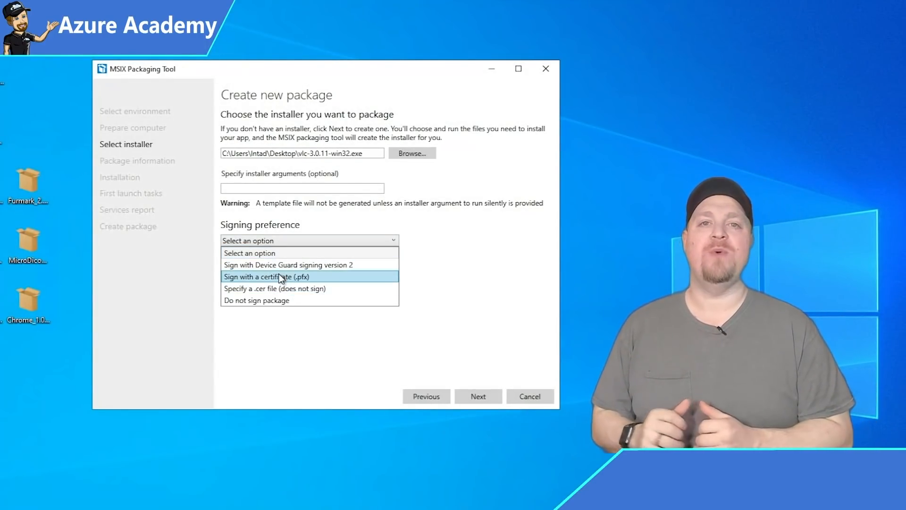
pyautogui.click(317, 278)
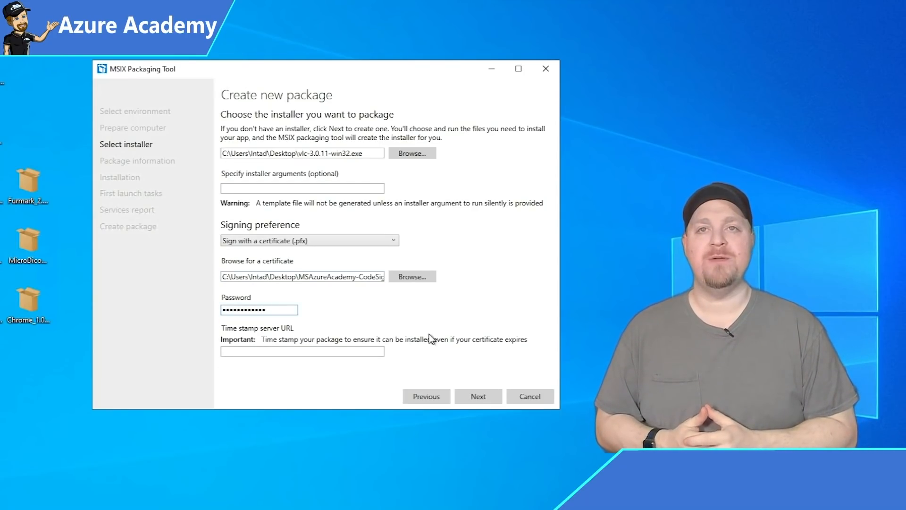
pyautogui.click(479, 397)
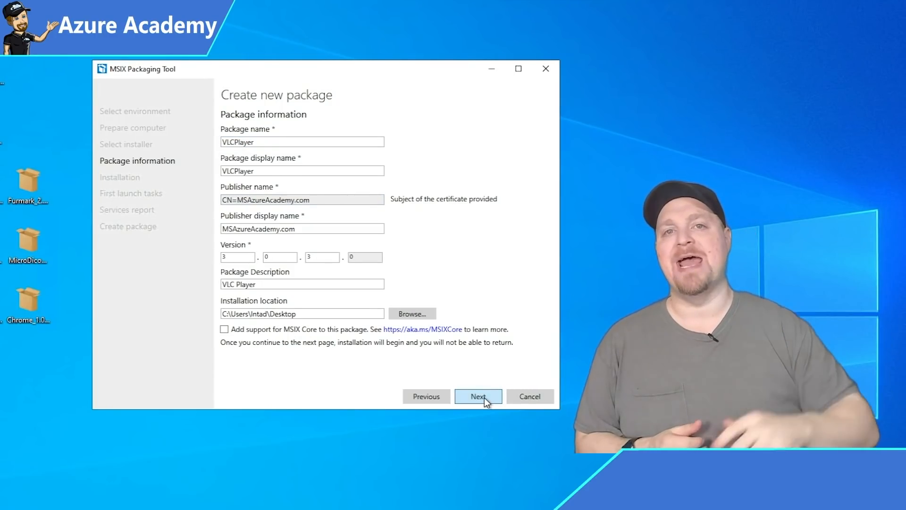
pyautogui.click(485, 398)
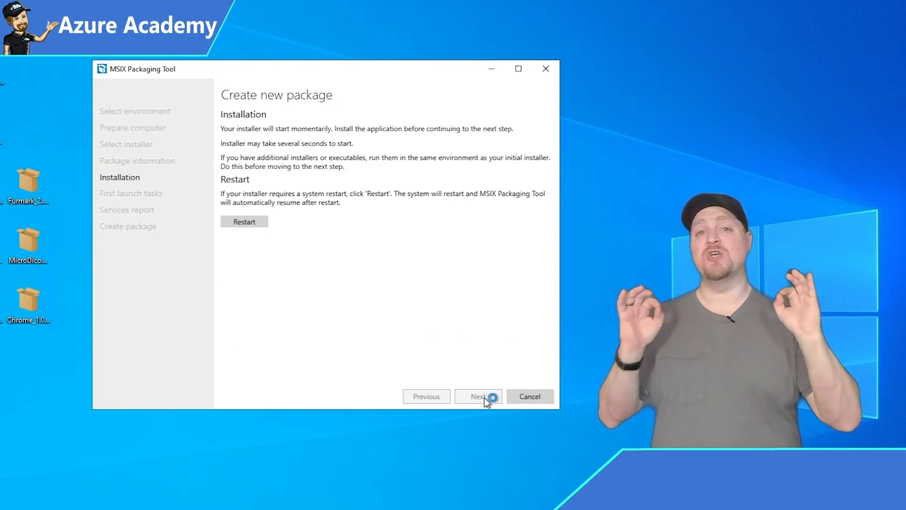
# Install VLC with default components, then keep vlc.exe as the first launch task.
pyautogui.click(474, 293)
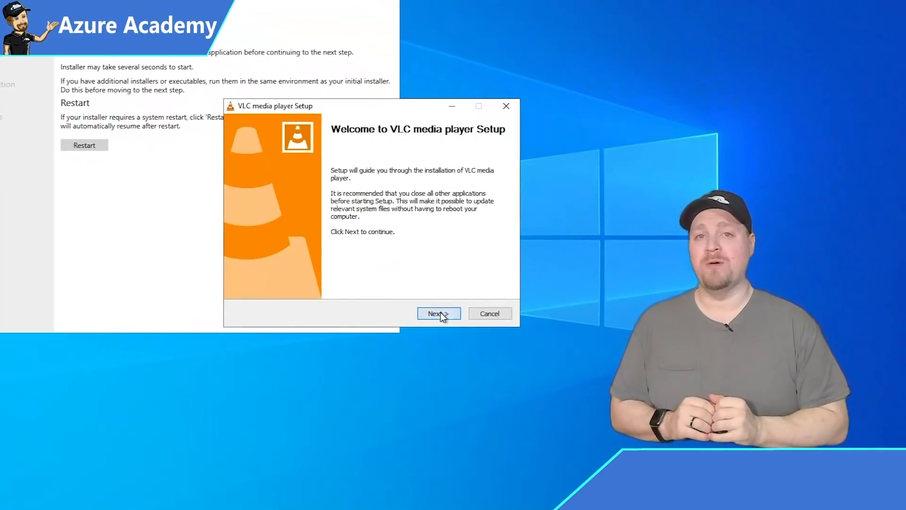
pyautogui.click(538, 359)
pyautogui.click(537, 359)
pyautogui.click(441, 312)
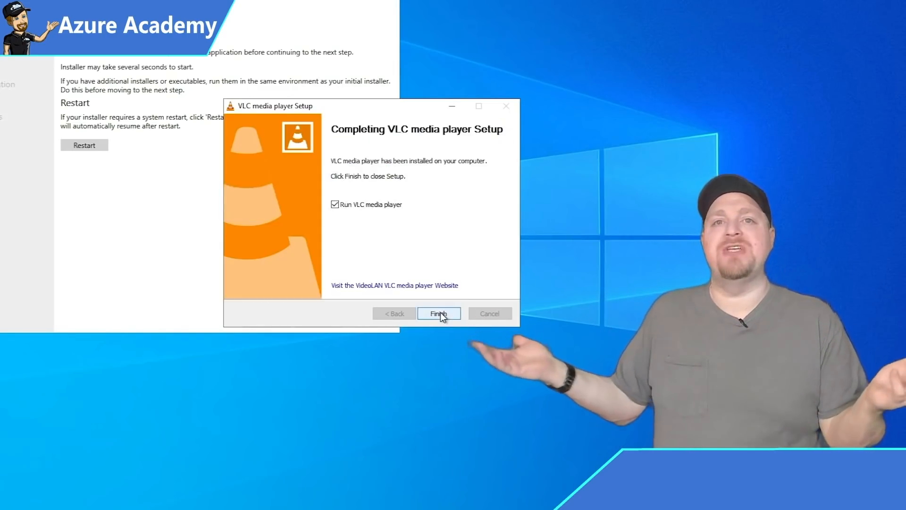
pyautogui.click(438, 312)
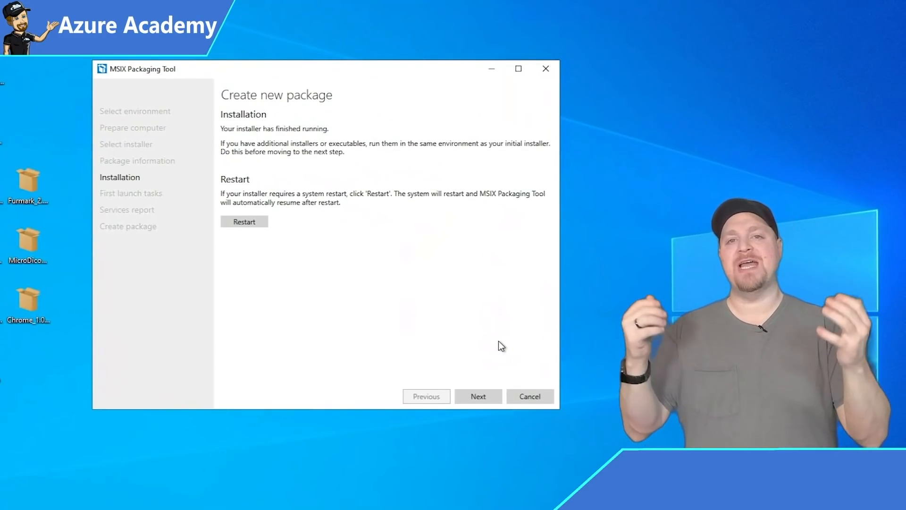
pyautogui.click(477, 396)
pyautogui.click(475, 397)
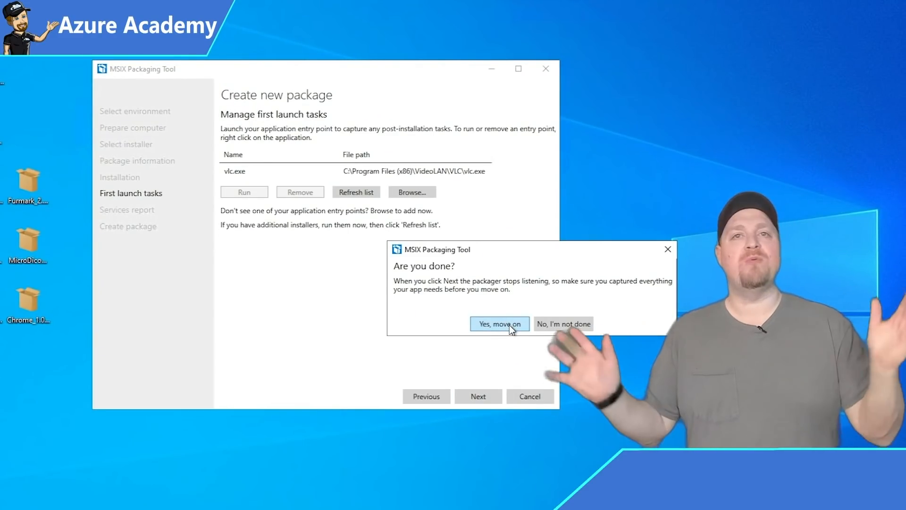
# Confirm capturing is done and create the VLCPlayer MSIX package.
pyautogui.click(509, 324)
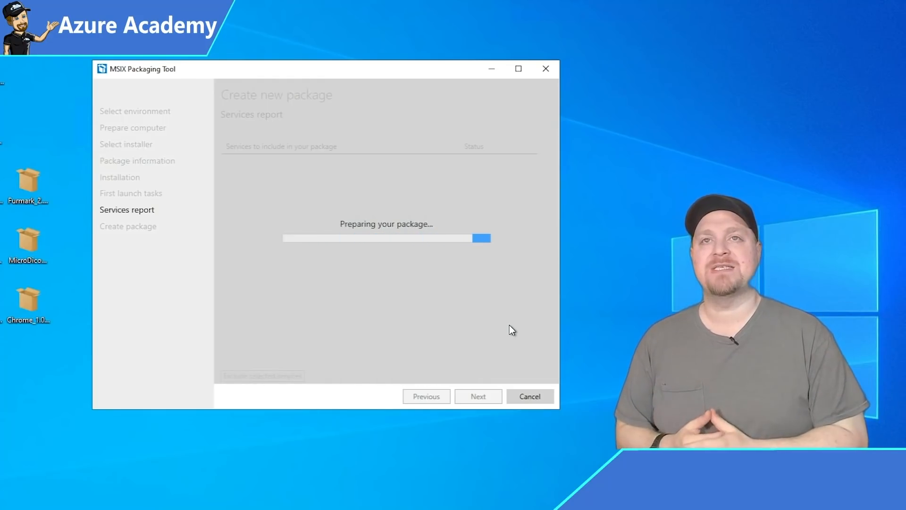
pyautogui.click(478, 395)
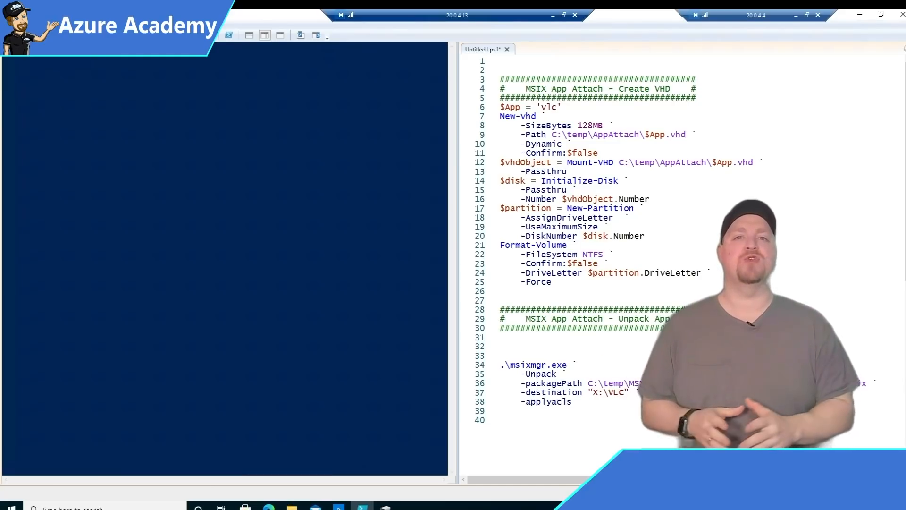
# Select the MSIX App Attach Create VHD section of the ISE script.
pyautogui.moveTo(501, 70); pyautogui.dragTo(521, 291)
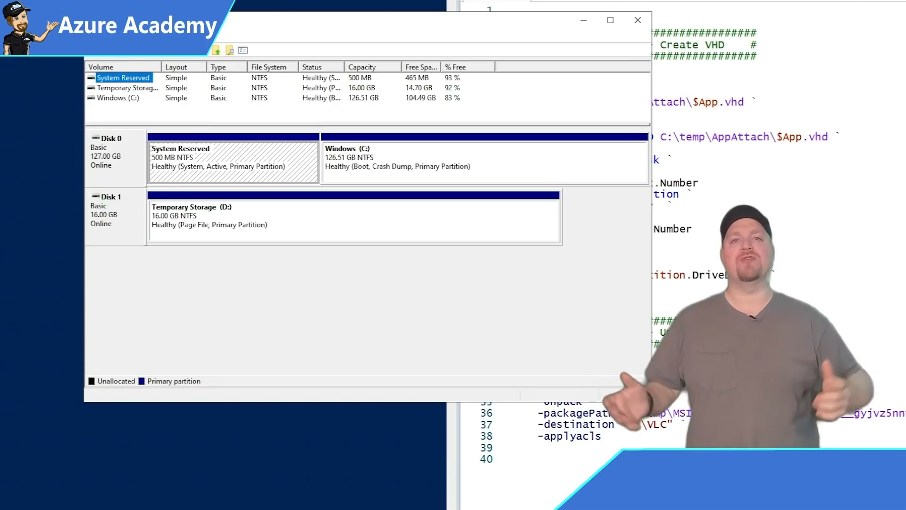
# Create a 256 MB dynamically expanding VHDX at C:\temp\AppAttach\VLCPlayer.vhdx.
pyautogui.click(118, 36)
pyautogui.click(137, 77)
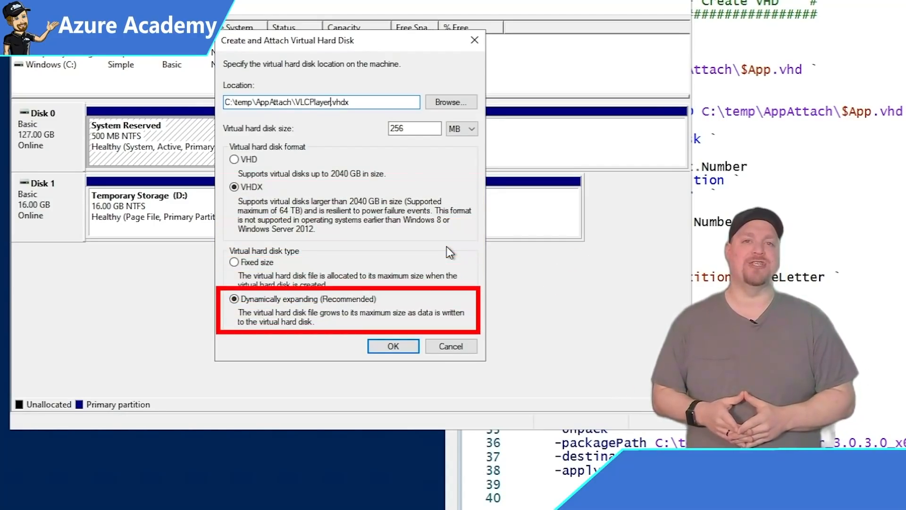
pyautogui.click(399, 346)
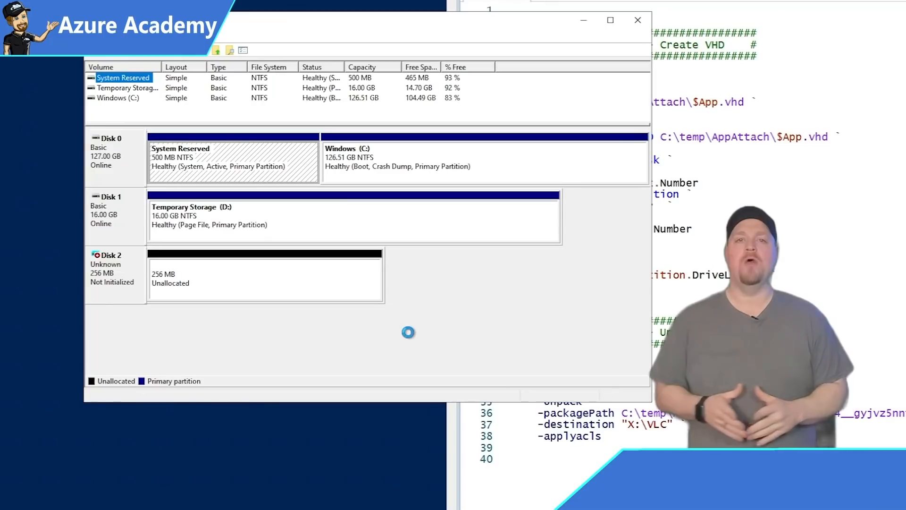
# Initialize Disk 2 as NTFS volume X: labelled VLCPlayer and unpack VLC into X:\VLC with msixmgr.
pyautogui.rightClick(129, 278)
pyautogui.click(156, 286)
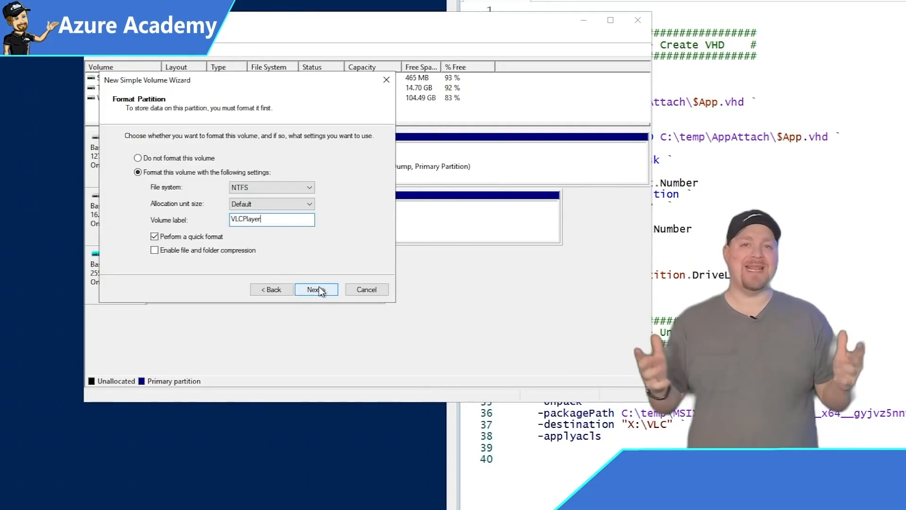
pyautogui.click(319, 290)
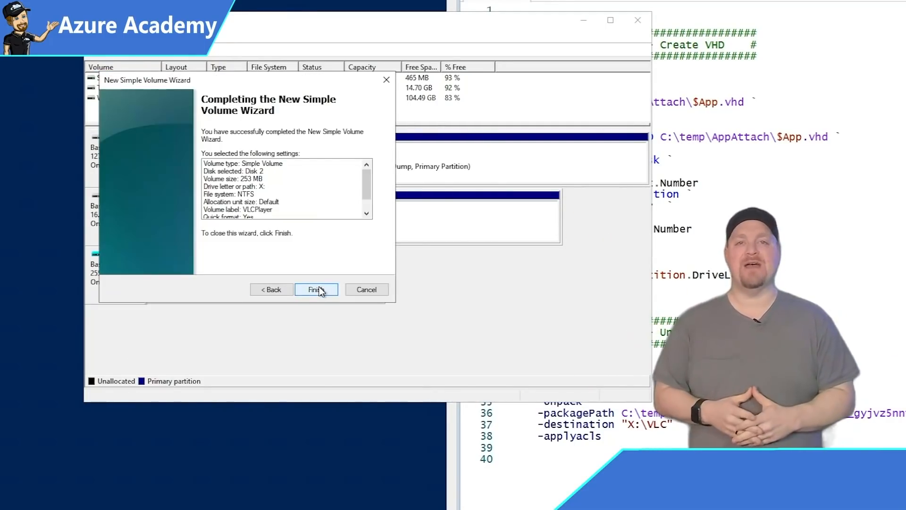
pyautogui.click(321, 287)
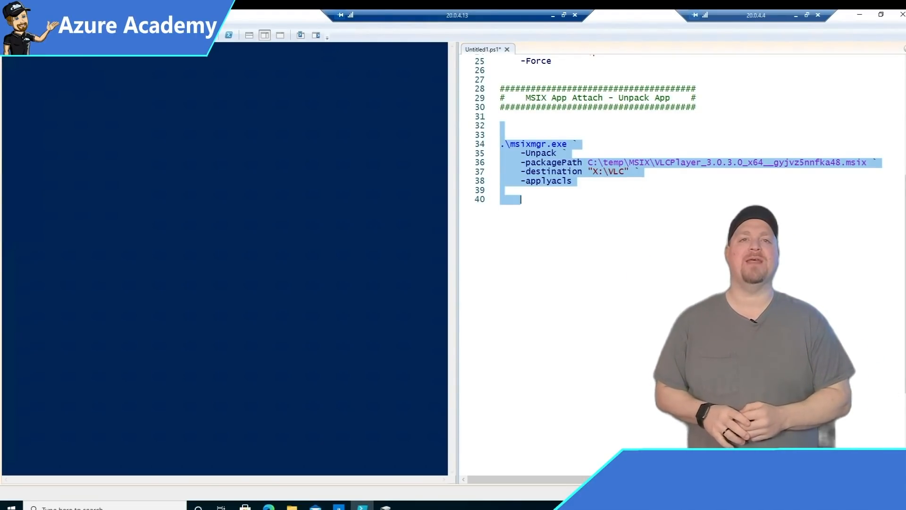
pyautogui.press('F8')
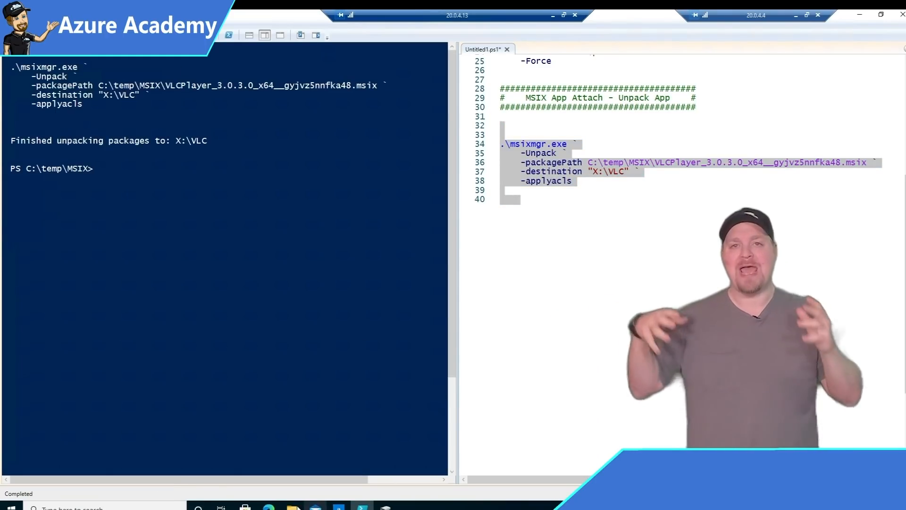
pyautogui.click(296, 508)
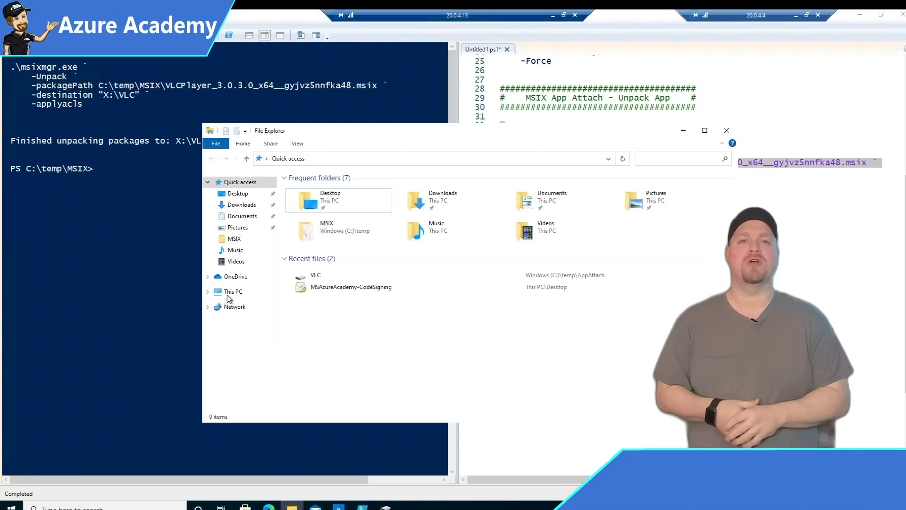
# Browse VLCPlayer (X:) into the package's VFS\ProgramFilesX86\VideoLAN\VLC folder.
pyautogui.click(227, 295)
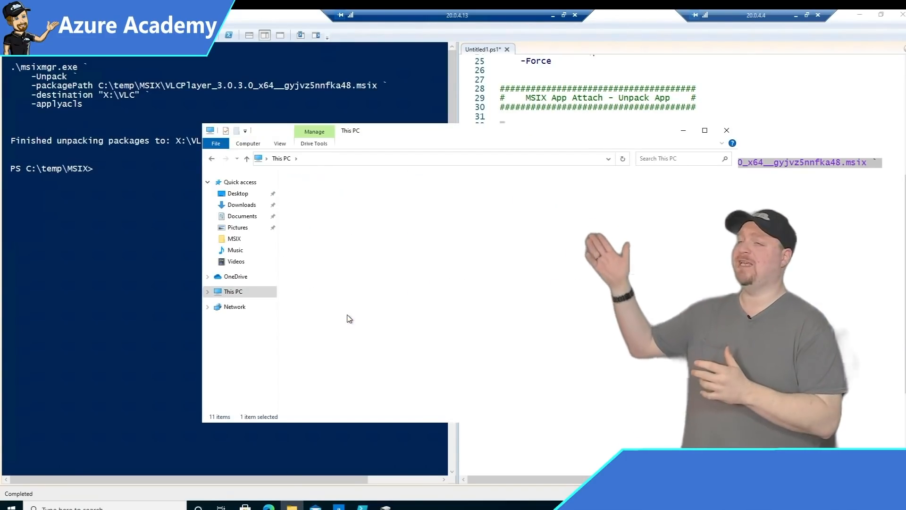
pyautogui.doubleClick(347, 318)
pyautogui.doubleClick(300, 189)
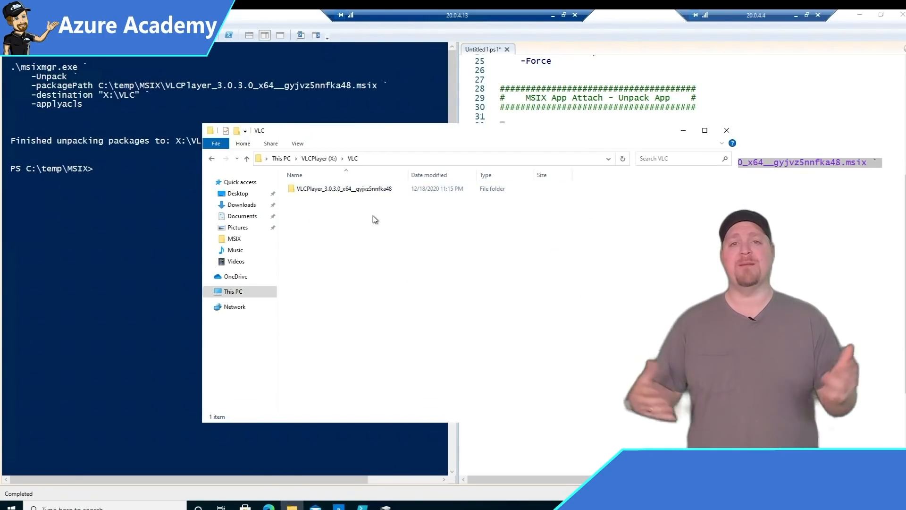
pyautogui.doubleClick(361, 188)
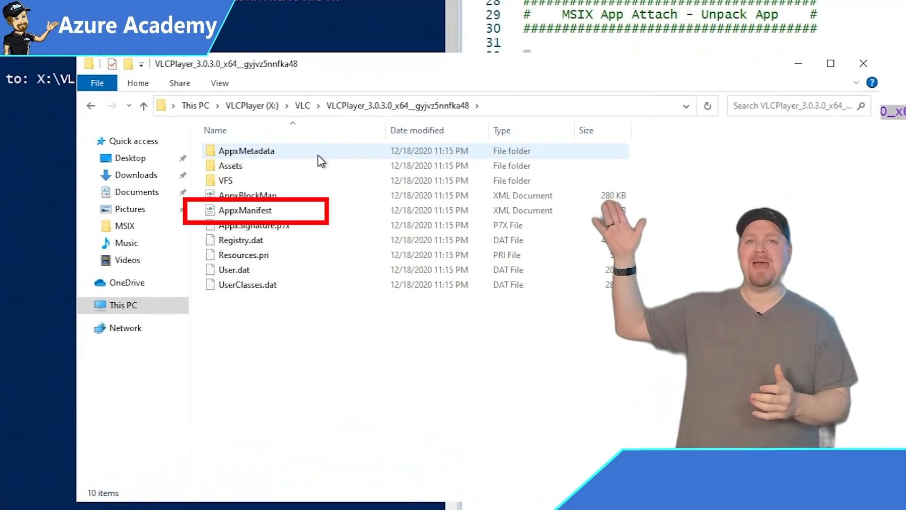
pyautogui.click(253, 216)
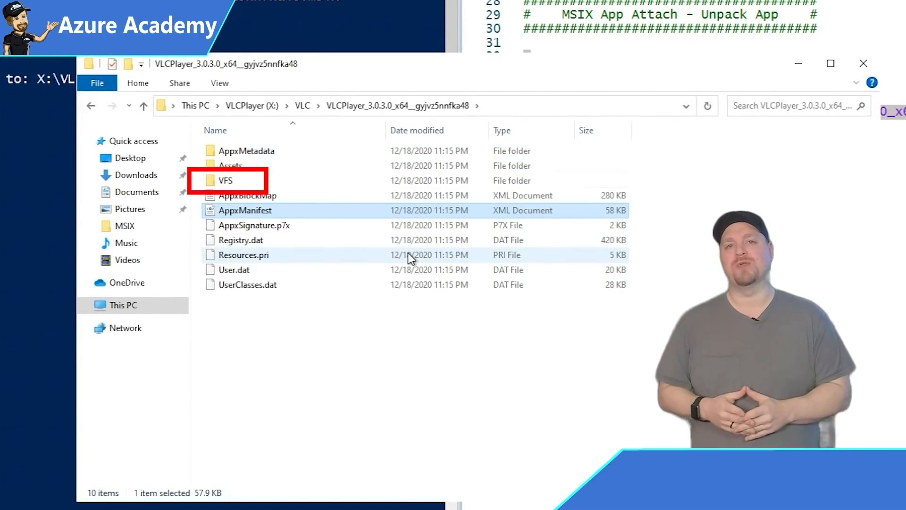
pyautogui.doubleClick(228, 182)
pyautogui.doubleClick(260, 166)
pyautogui.doubleClick(238, 151)
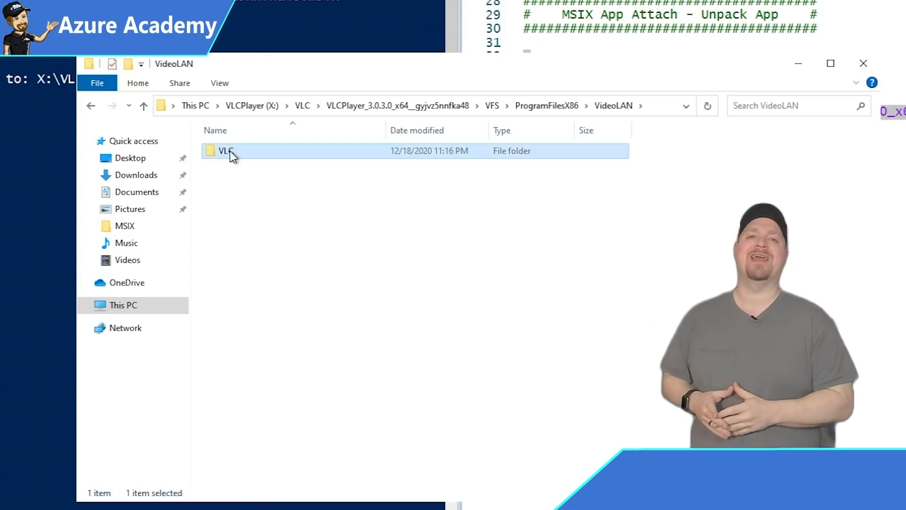
pyautogui.doubleClick(232, 152)
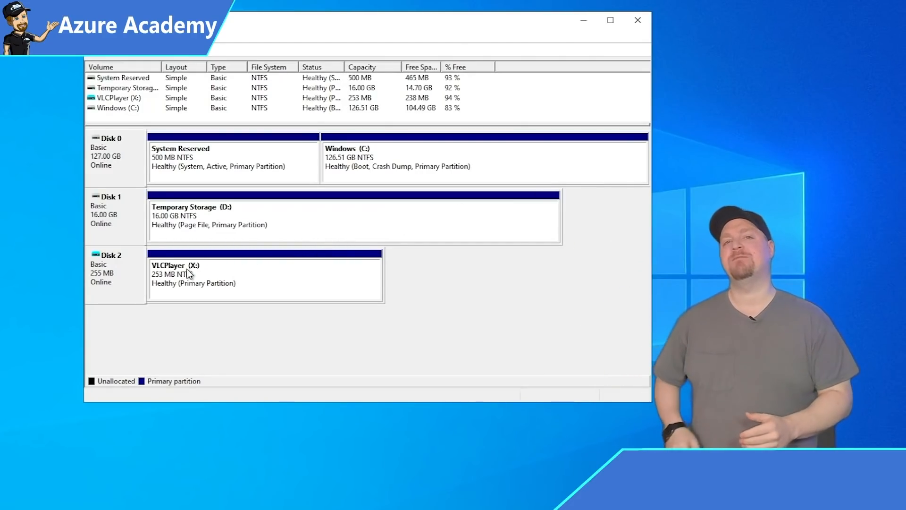
# Detach the VLCPlayer virtual disk (Disk 2) in Disk Management.
pyautogui.rightClick(139, 268)
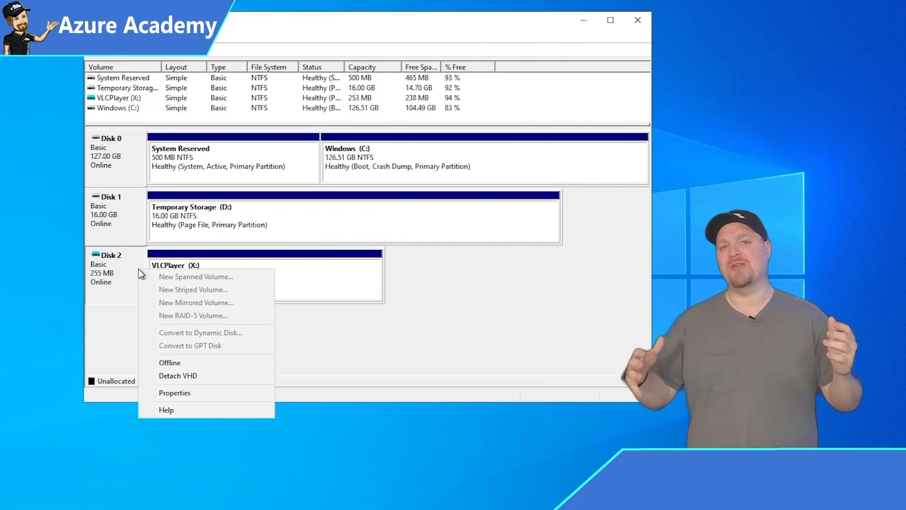
pyautogui.click(167, 375)
pyautogui.click(403, 237)
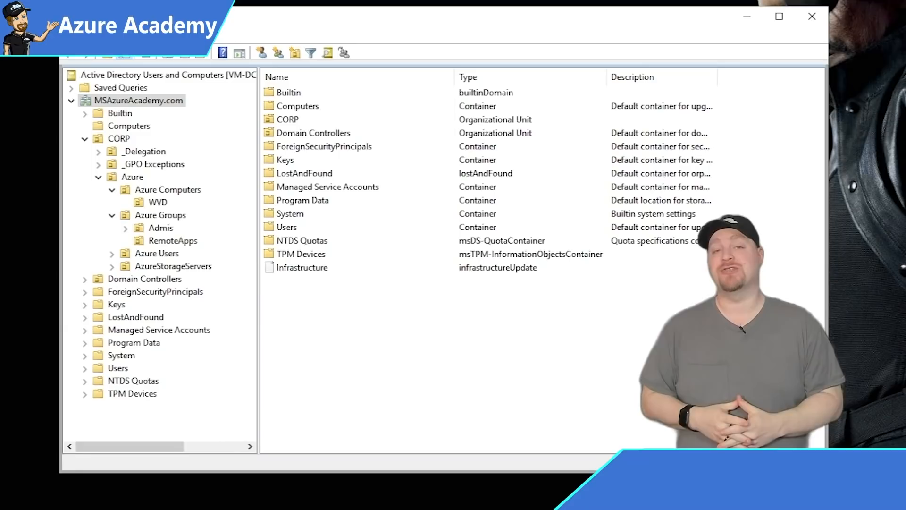
# Select WVD-Pooled-0 through WVD-Pooled-3 in CORP's WVD unit and add them to MSIXAppAttach.
pyautogui.click(117, 140)
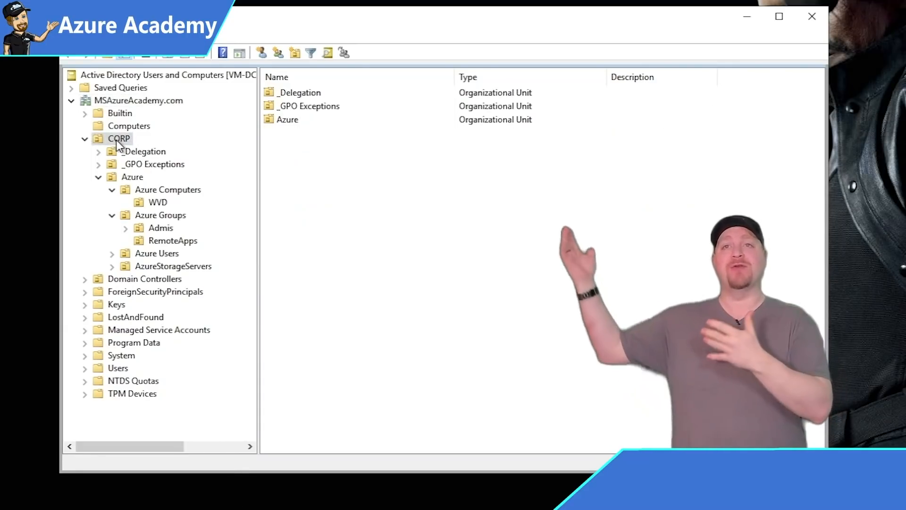
pyautogui.click(156, 201)
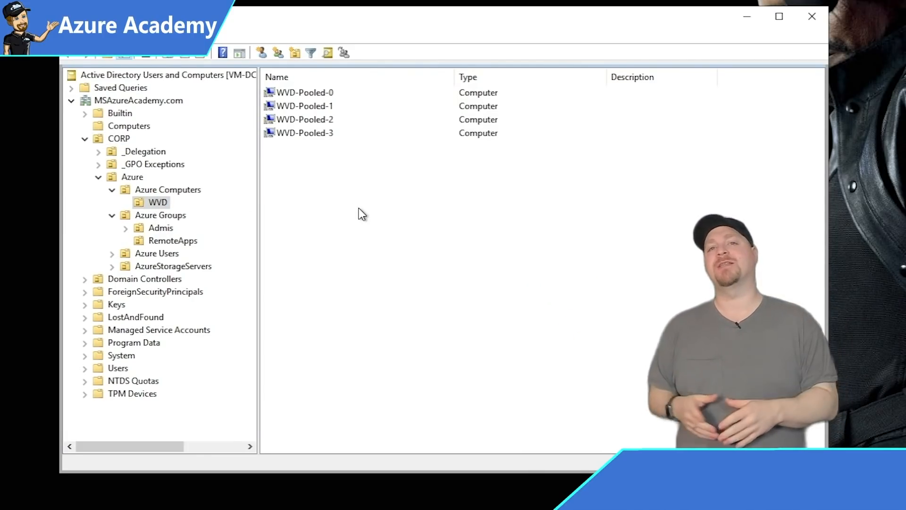
pyautogui.moveTo(362, 214); pyautogui.dragTo(301, 93)
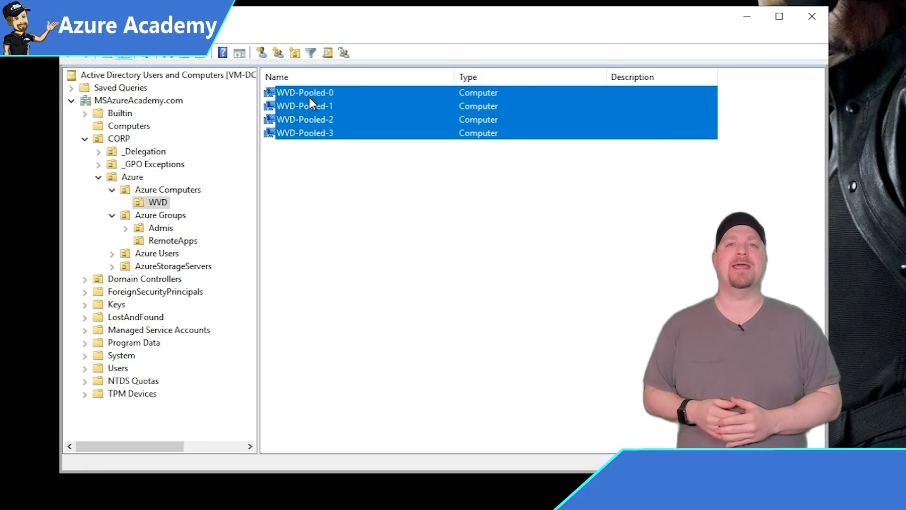
pyautogui.rightClick(309, 97)
pyautogui.moveTo(395, 197)
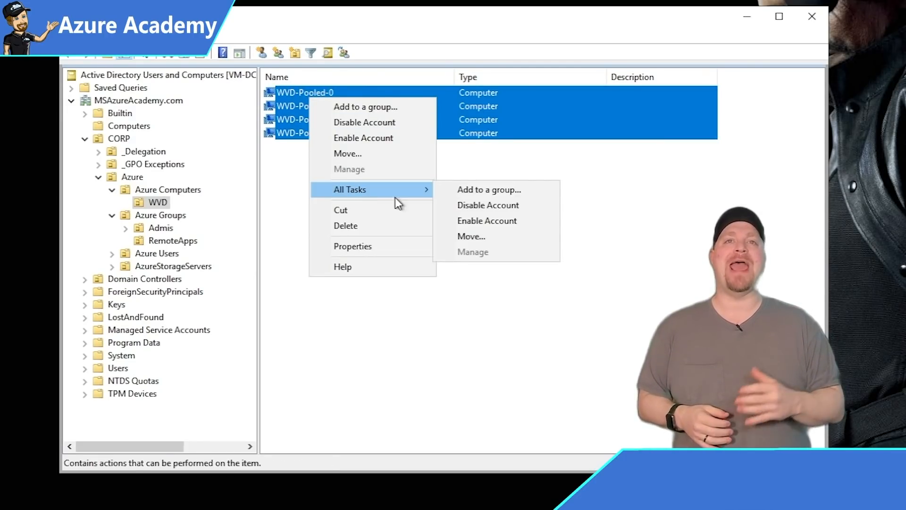
pyautogui.click(503, 193)
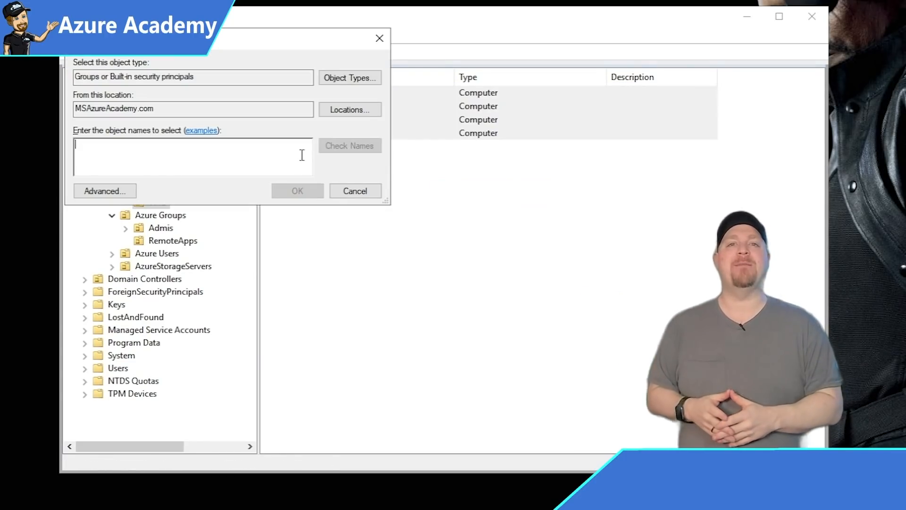
pyautogui.write('MSIXAppAttach')
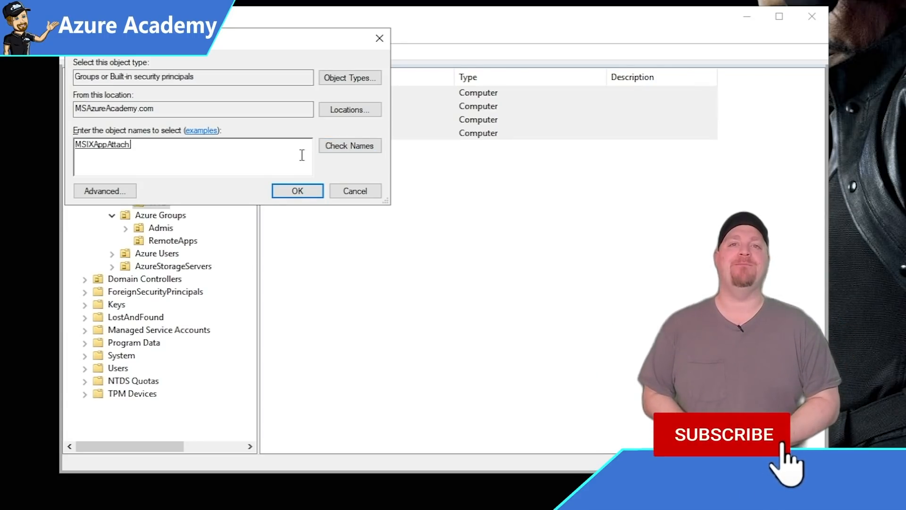
pyautogui.click(300, 191)
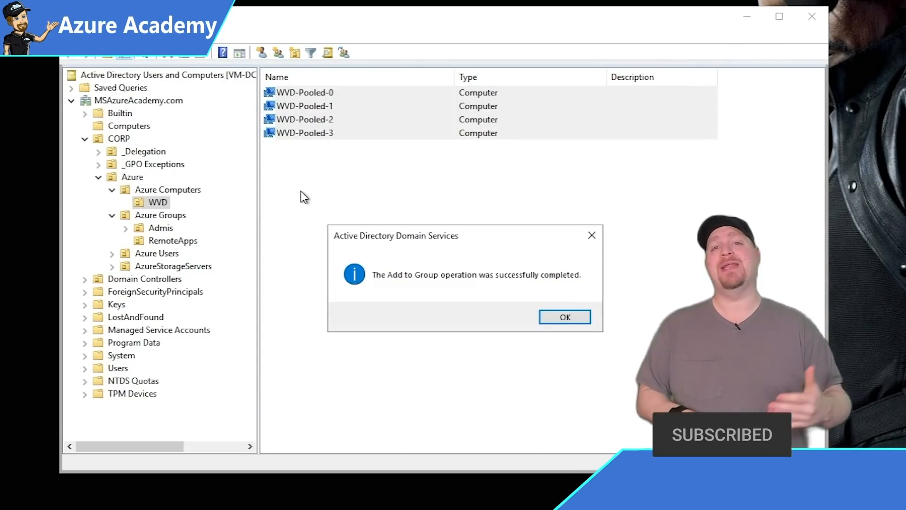
pyautogui.press('Return')
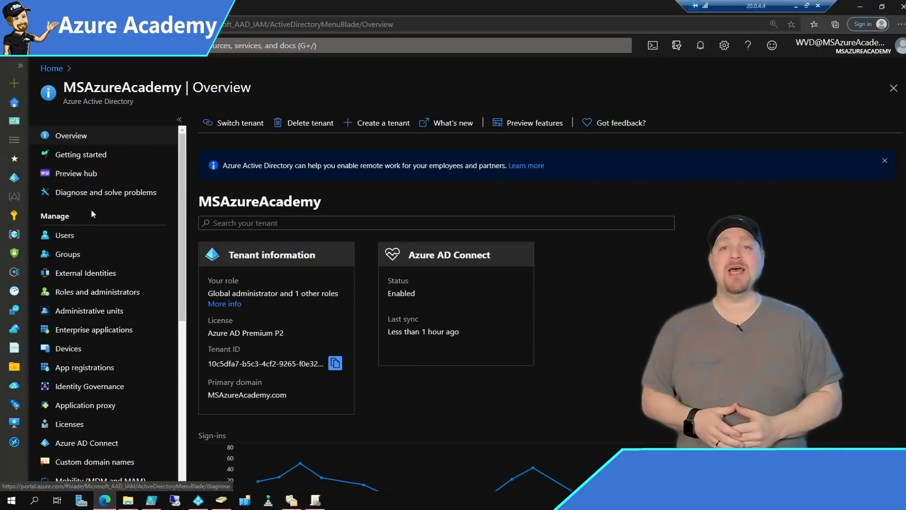
# Look up the MSIXAppAttach group in the directory's groups list.
pyautogui.click(67, 260)
pyautogui.click(264, 179)
pyautogui.write('msix')
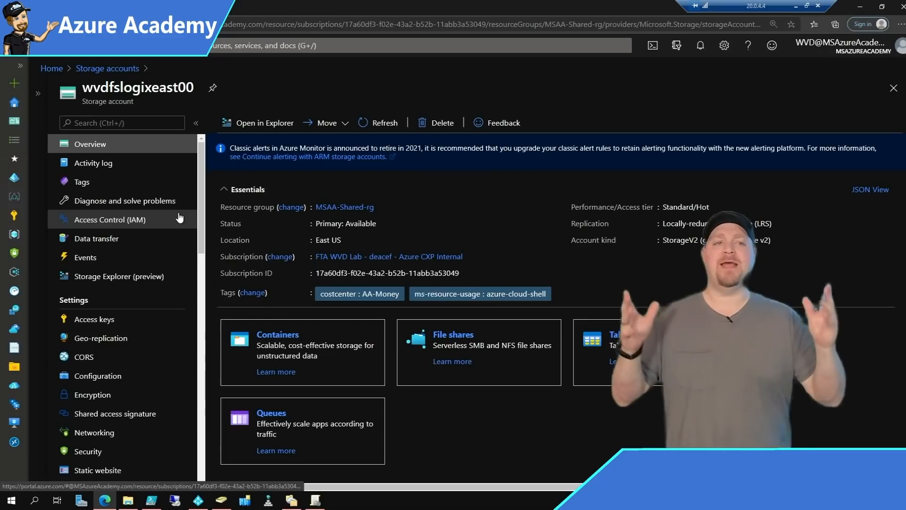
# Start a new role assignment in the appattach file share's Access Control (IAM).
pyautogui.click(453, 335)
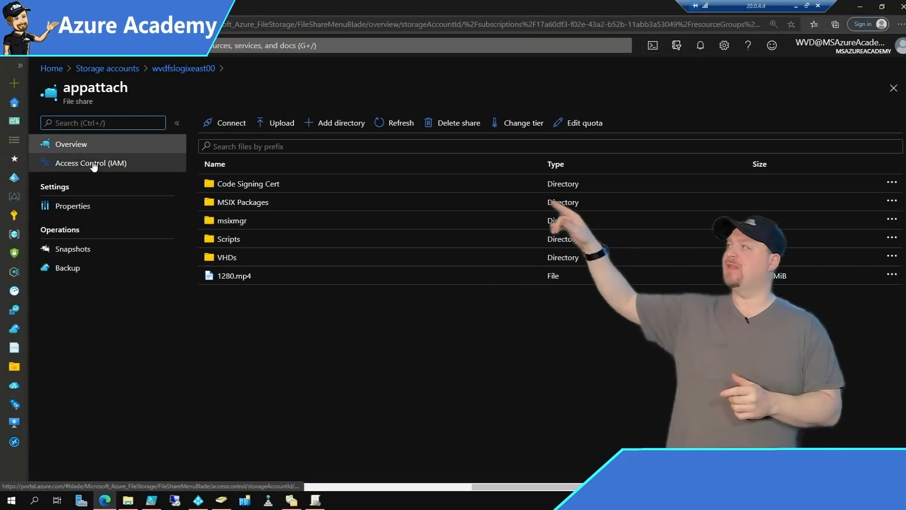
pyautogui.click(93, 163)
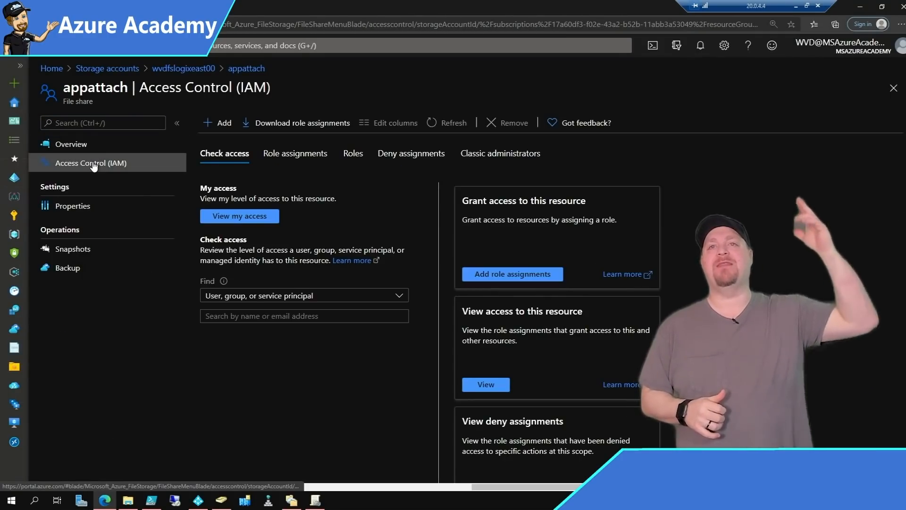
pyautogui.click(480, 383)
pyautogui.click(221, 123)
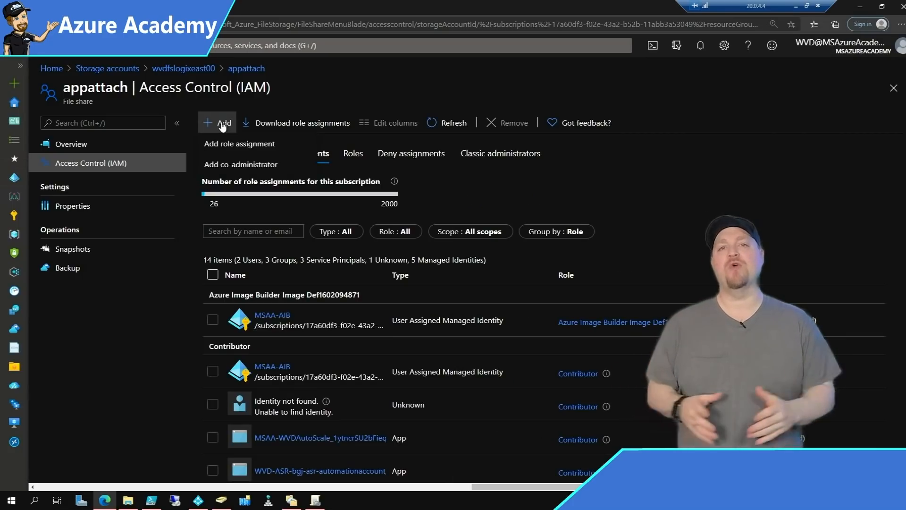
pyautogui.click(240, 143)
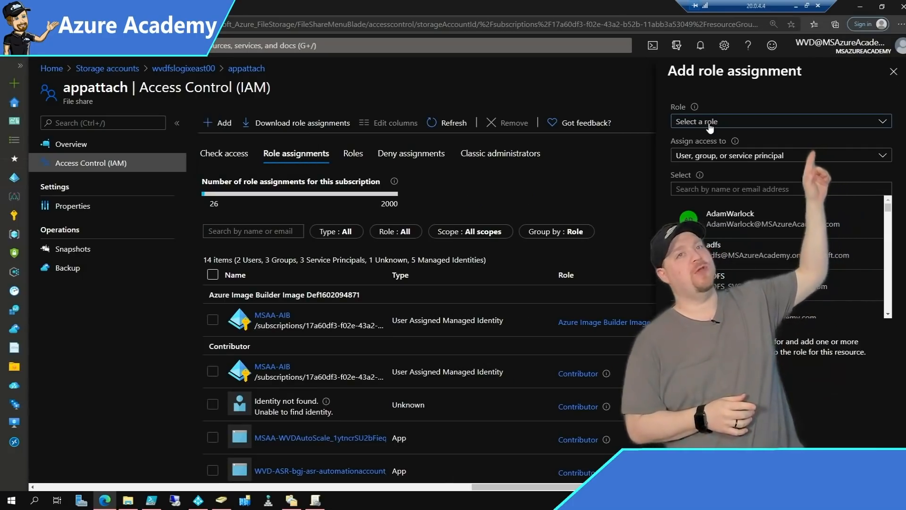
# Choose the Storage File Data SMB Share Contributor role and add MSIXAppAttach as its member.
pyautogui.click(741, 122)
pyautogui.scroll(-9, 831, 307)
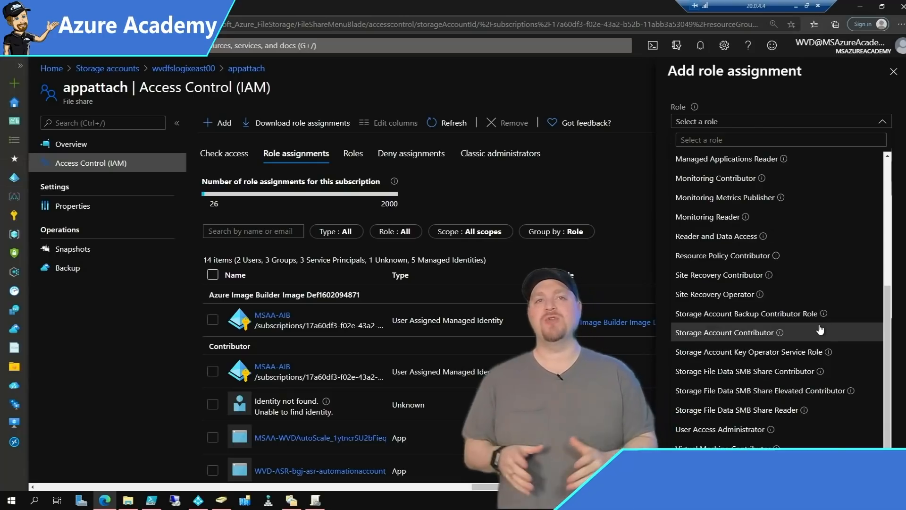
pyautogui.click(796, 376)
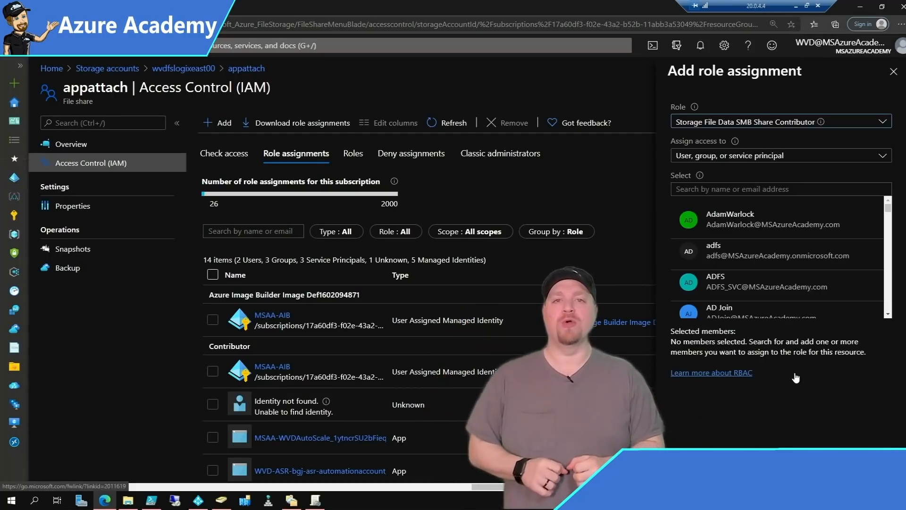
pyautogui.click(732, 190)
pyautogui.write('msix')
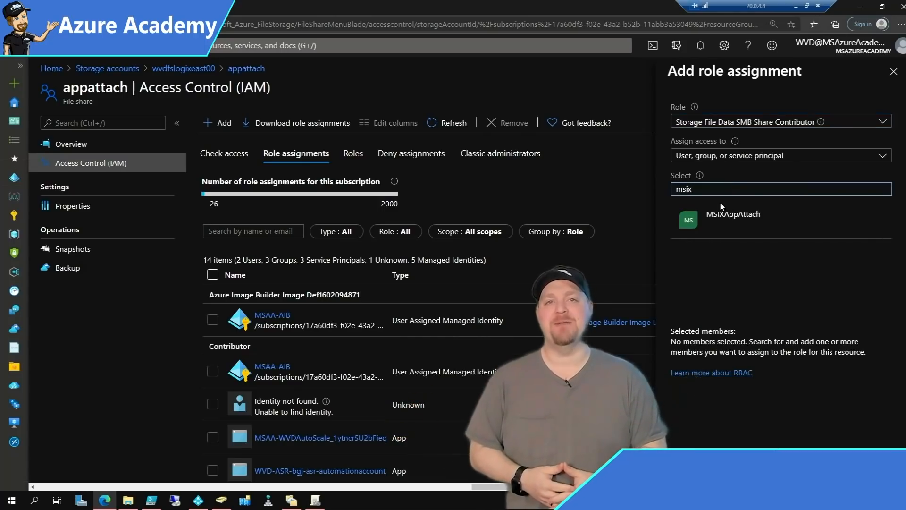
pyautogui.click(690, 228)
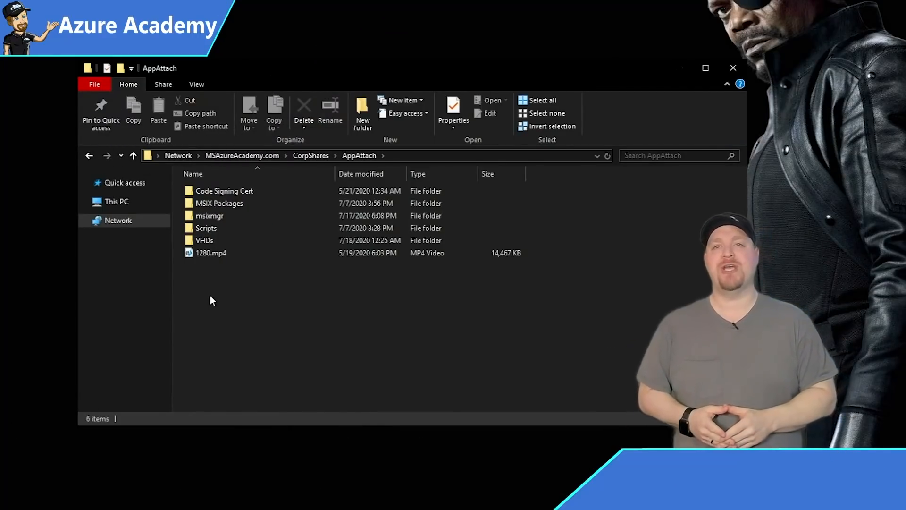
# Add the MSIXAppAttach group to the AppAttach folder's Security permissions.
pyautogui.rightClick(209, 289)
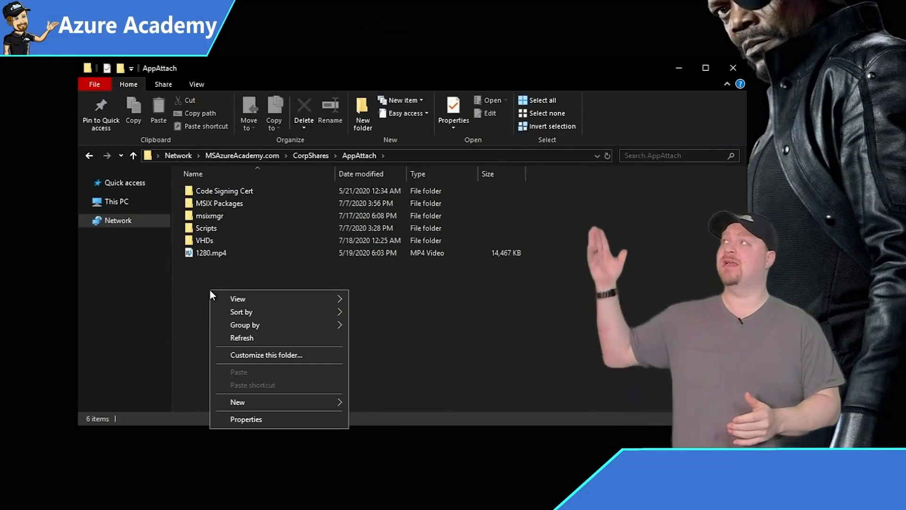
pyautogui.click(242, 416)
pyautogui.click(131, 195)
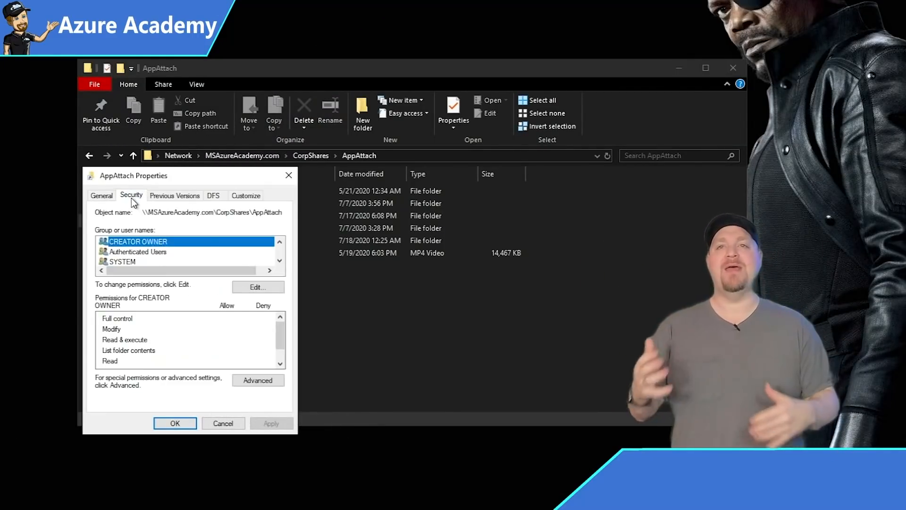
pyautogui.click(257, 288)
pyautogui.click(233, 358)
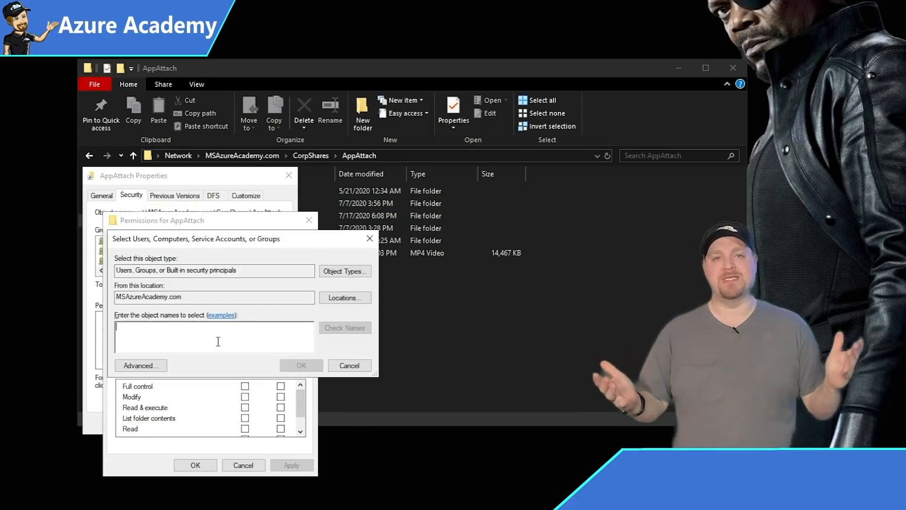
pyautogui.write('msi')
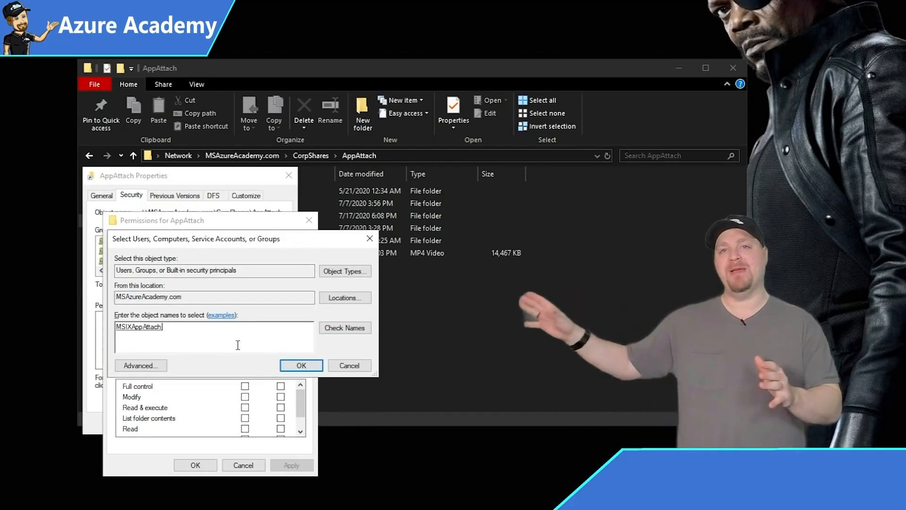
pyautogui.click(312, 365)
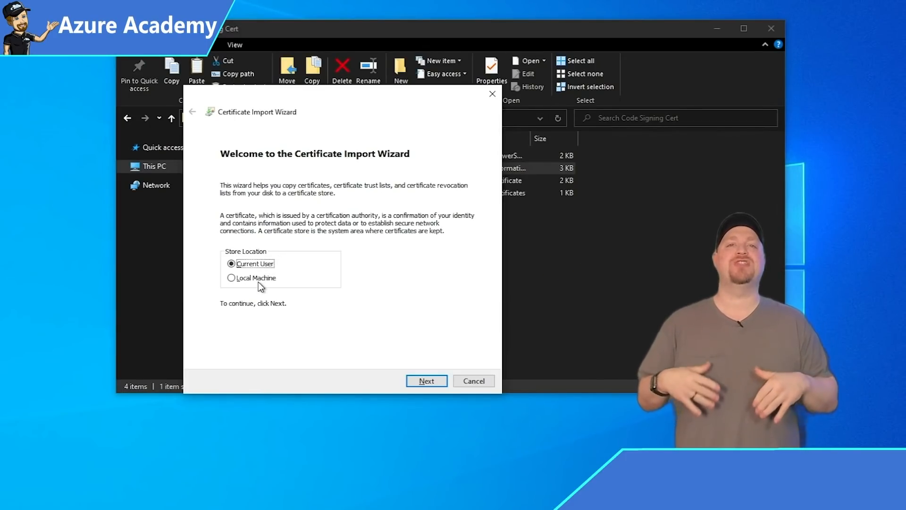
# Import the MSAzureAcademy .pfx certificate into the Local Machine Trusted People store.
pyautogui.click(259, 281)
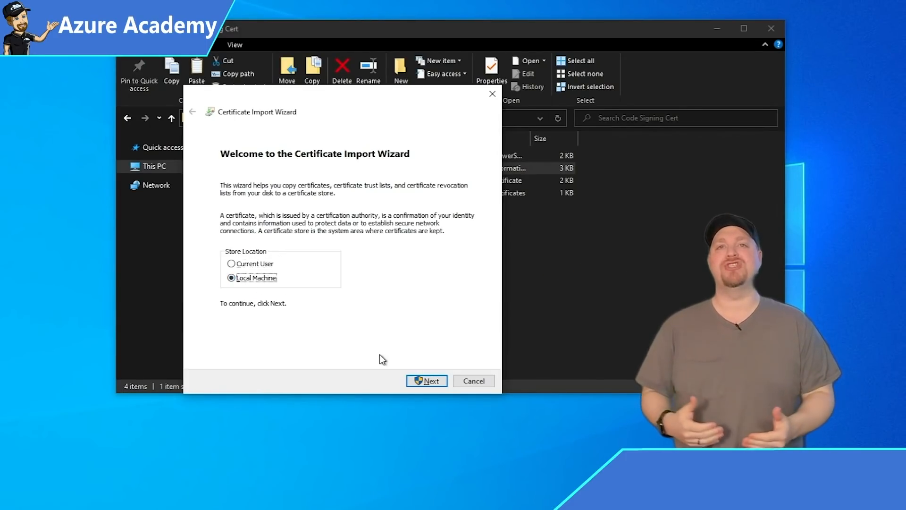
pyautogui.click(427, 380)
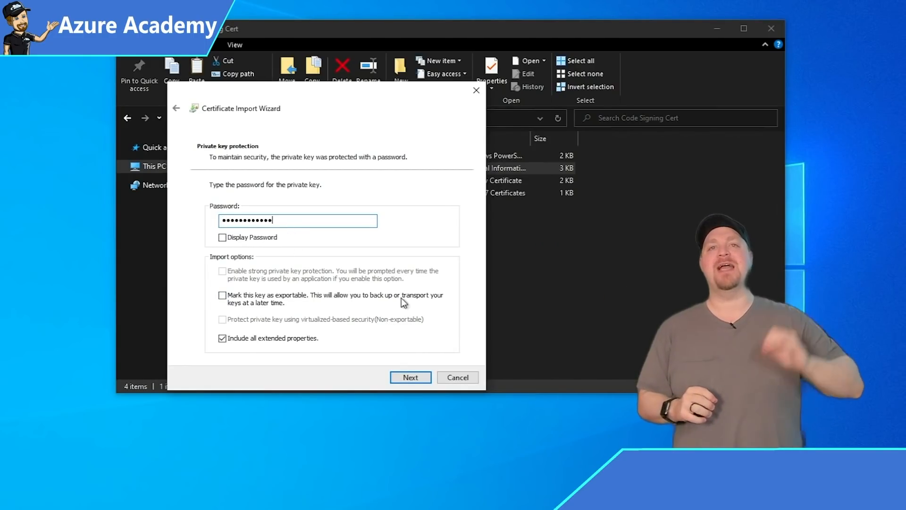
pyautogui.click(401, 375)
pyautogui.click(308, 227)
pyautogui.click(441, 252)
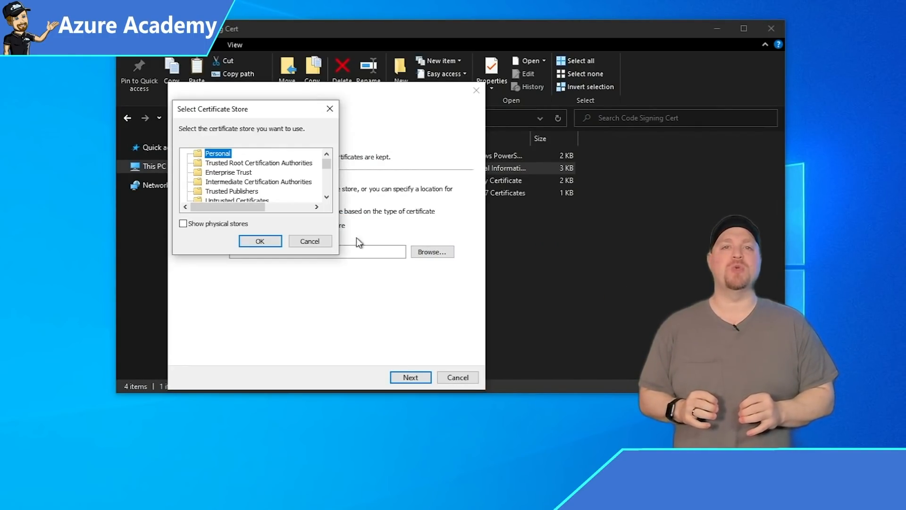
pyautogui.scroll(-1, 240, 188)
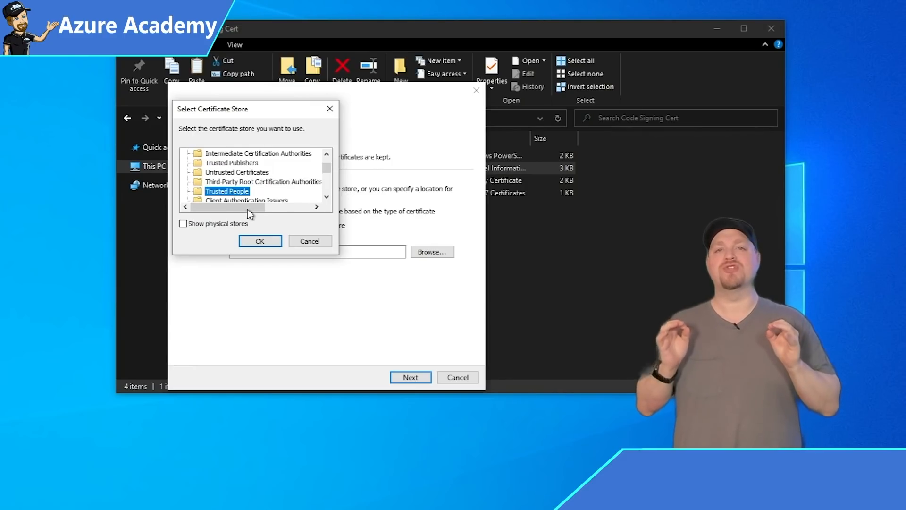
pyautogui.click(256, 243)
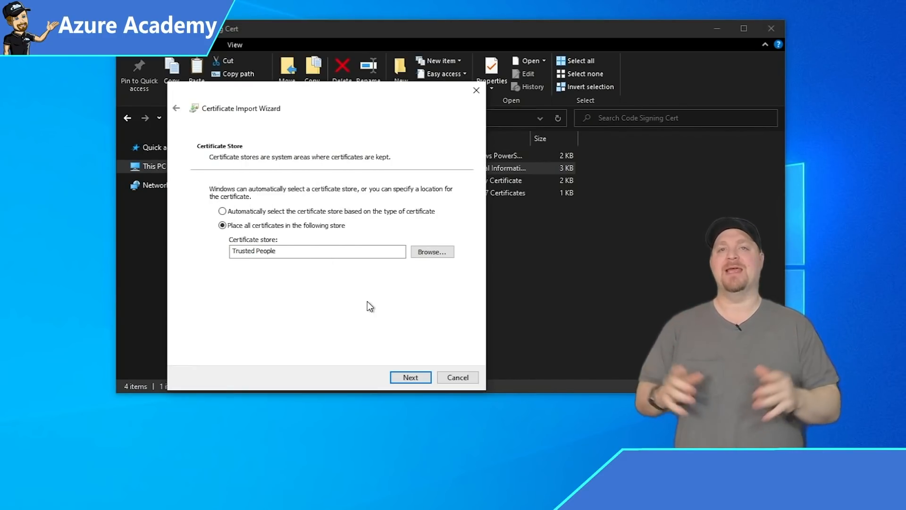
pyautogui.click(401, 379)
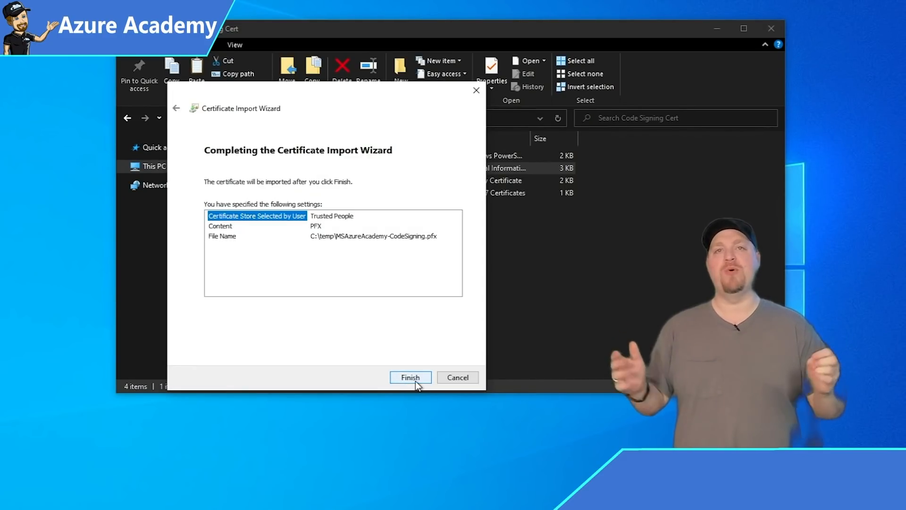
pyautogui.click(415, 380)
pyautogui.press('Return')
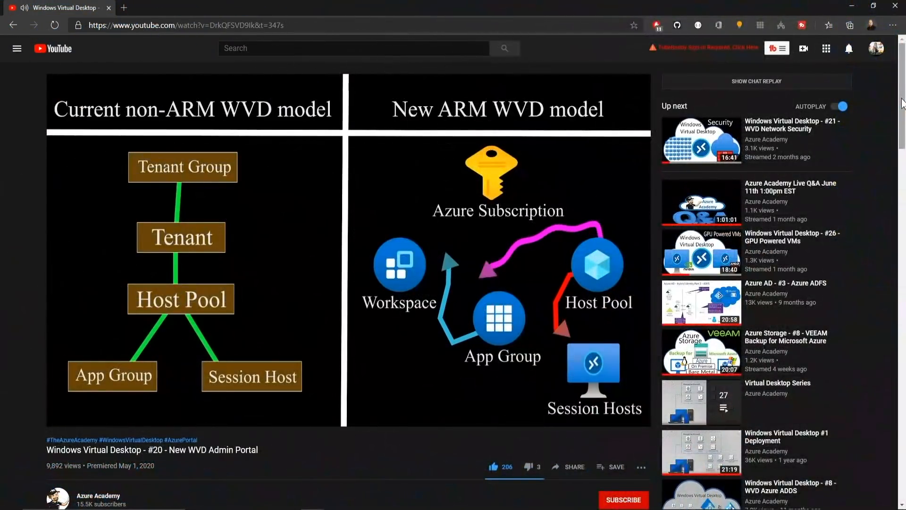
# Subscribe to the Azure Academy YouTube channel with notifications set to All.
pyautogui.scroll(-5, 902, 104)
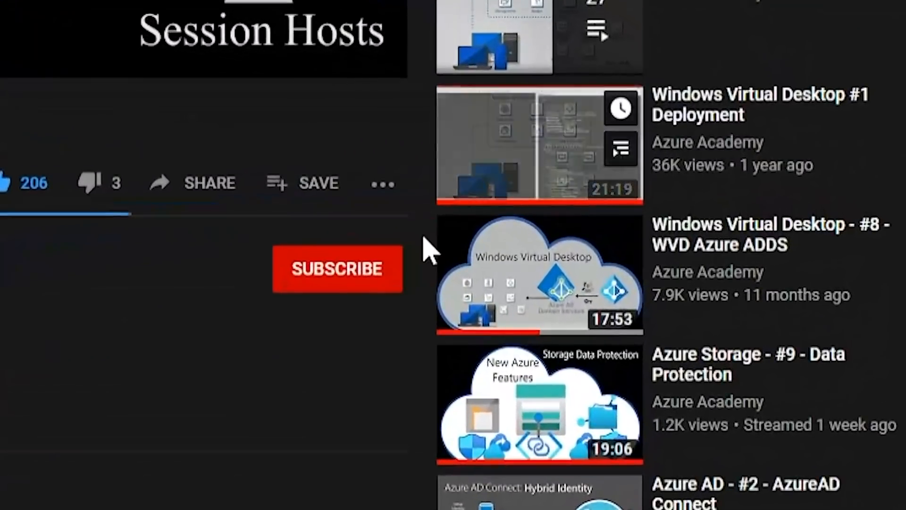
pyautogui.click(635, 255)
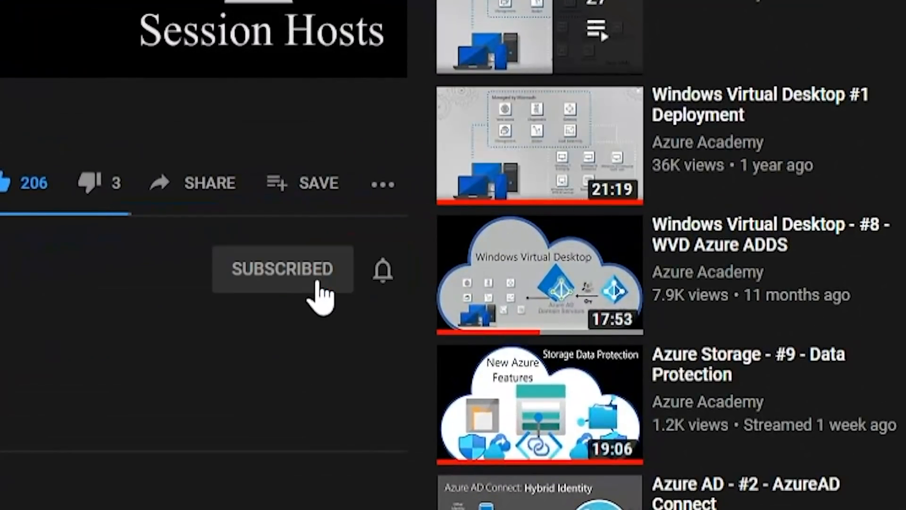
pyautogui.click(390, 280)
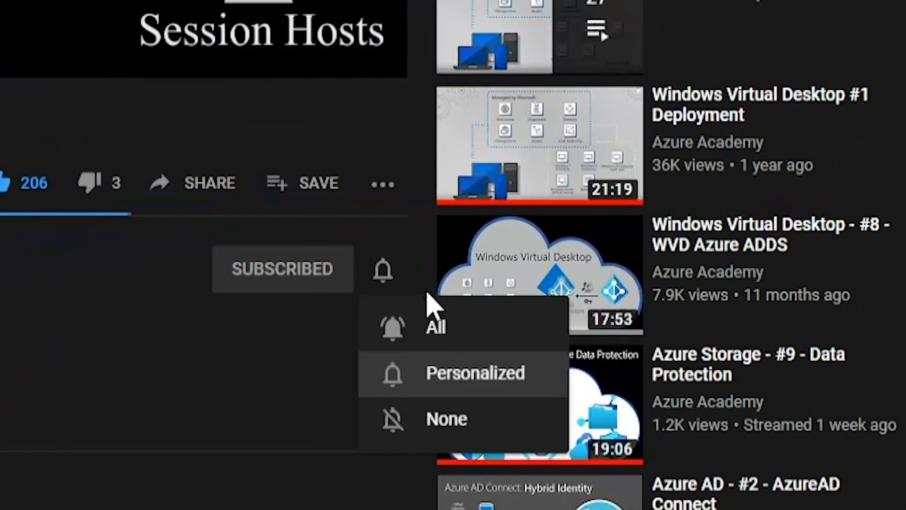
pyautogui.click(494, 344)
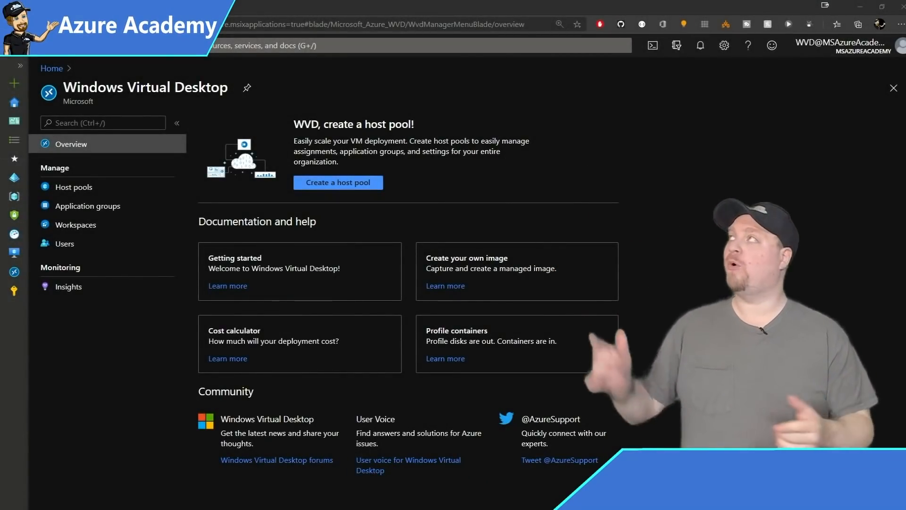
# Add the VLC_3.0.3.0 MSIX package to WVD-HP-Pooled from the pasted image path.
pyautogui.click(89, 193)
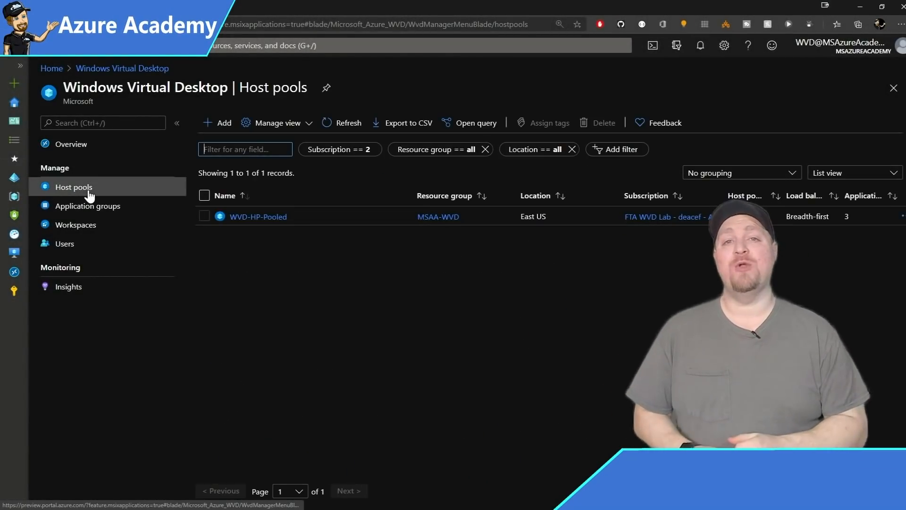
pyautogui.click(245, 216)
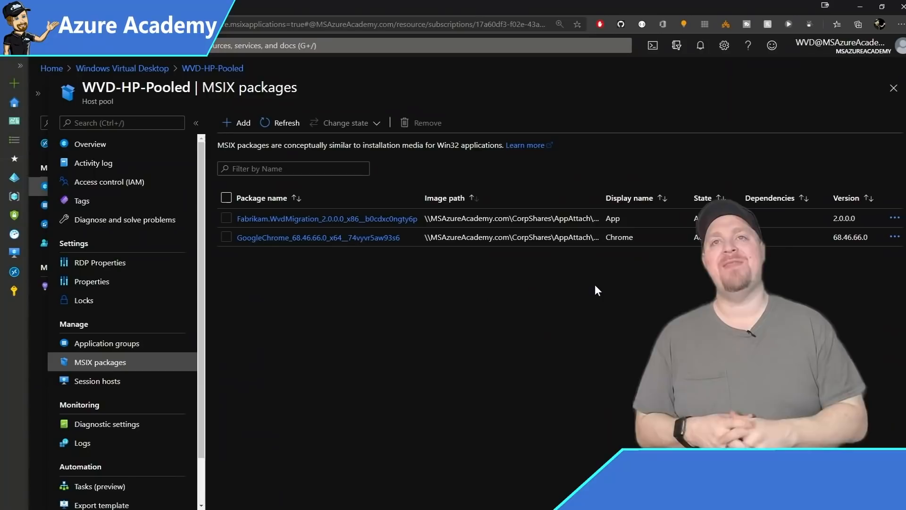
pyautogui.click(239, 123)
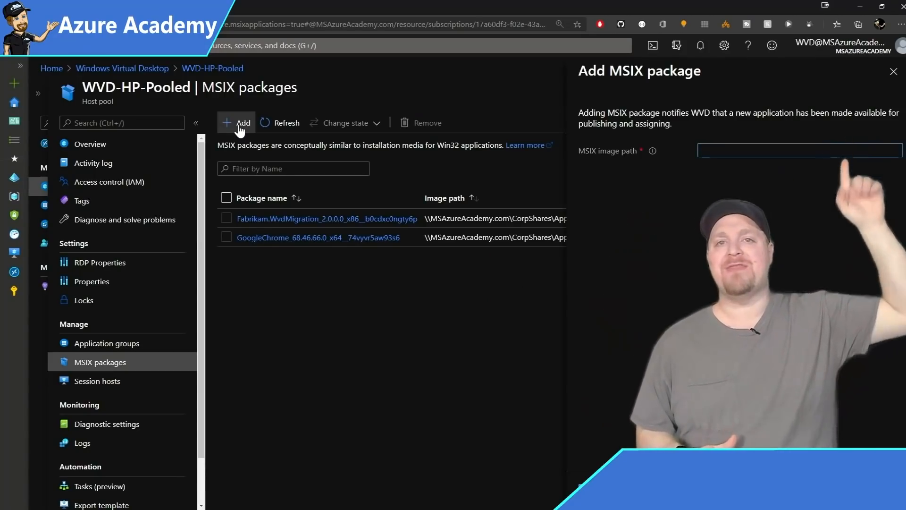
pyautogui.hotkey('ctrl', 'v')
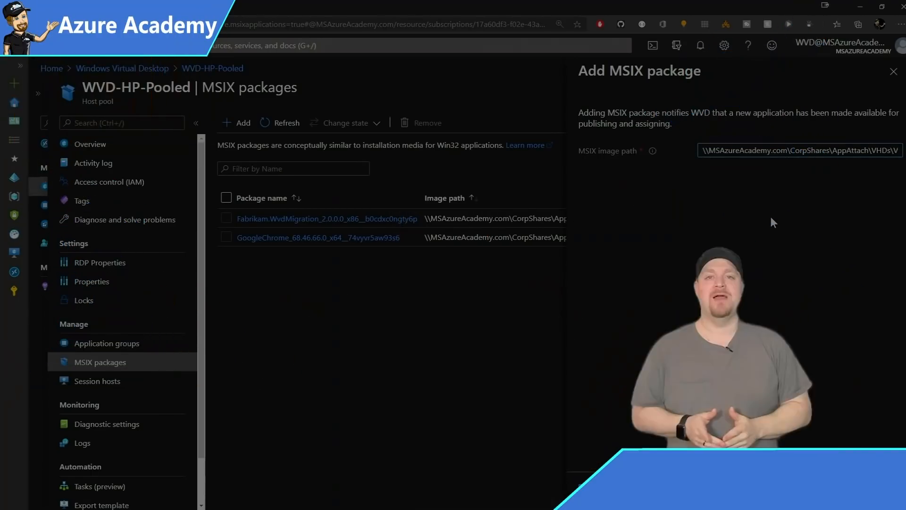
pyautogui.click(894, 175)
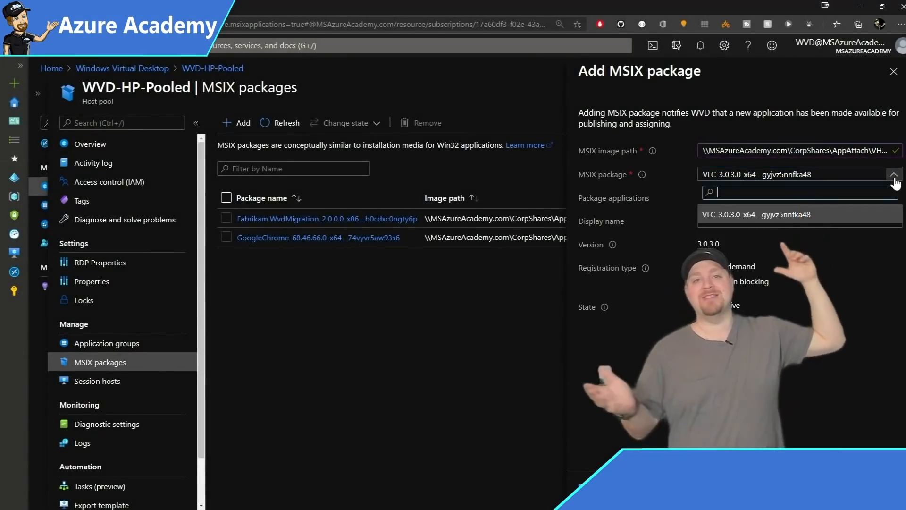
pyautogui.click(802, 214)
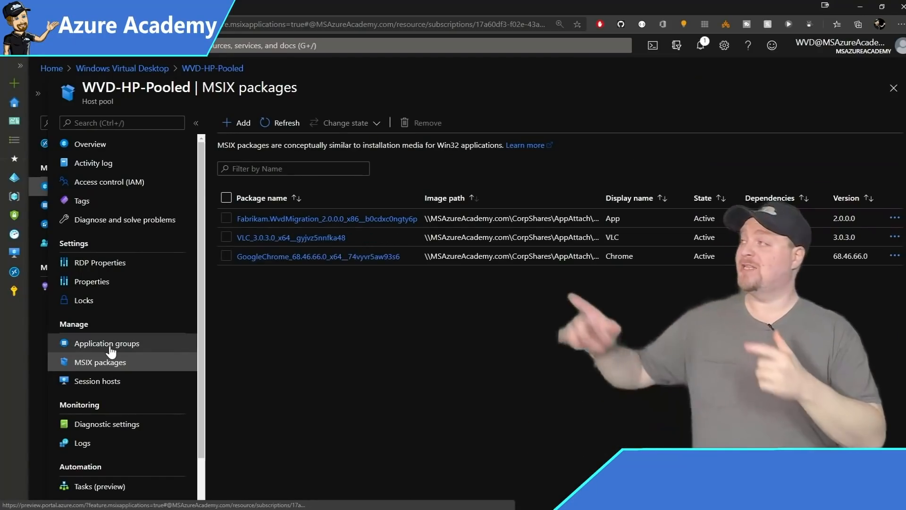
# Add an application to the MSIX-AppAttach group with MSIX package as its source.
pyautogui.click(108, 346)
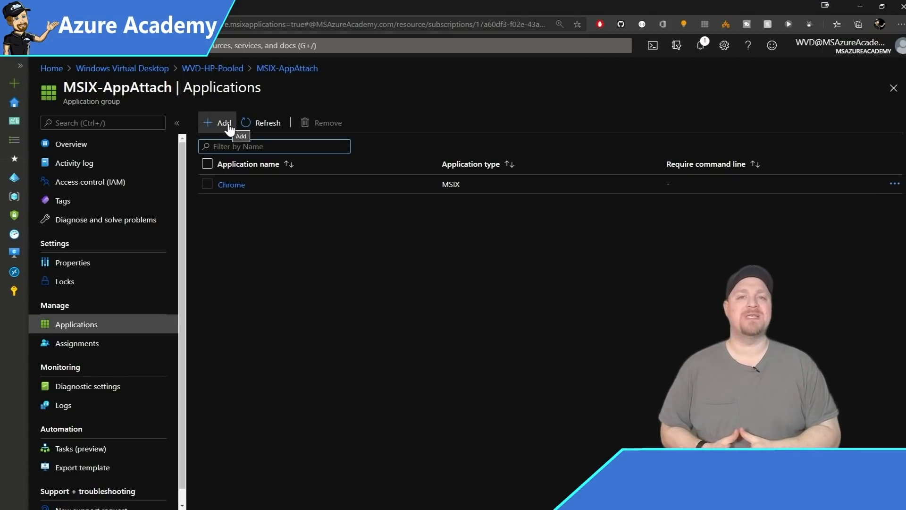
pyautogui.click(225, 124)
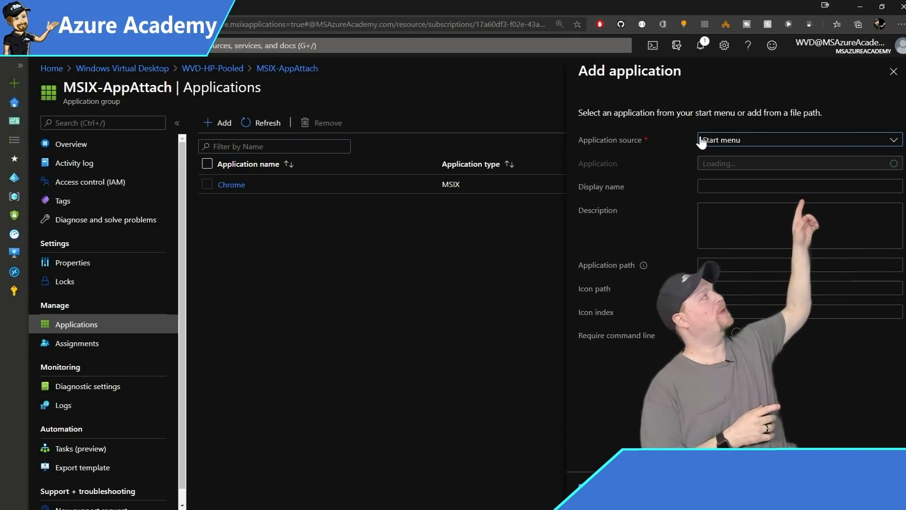
pyautogui.click(754, 141)
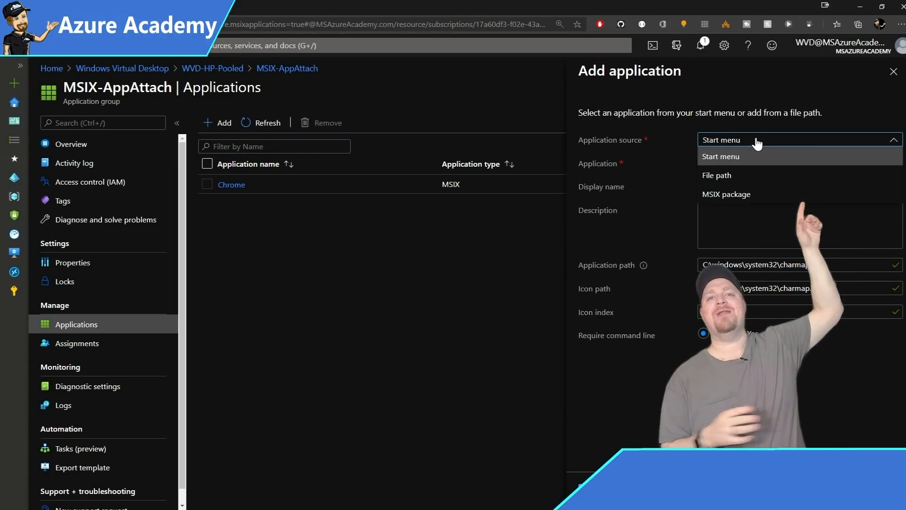
pyautogui.click(751, 196)
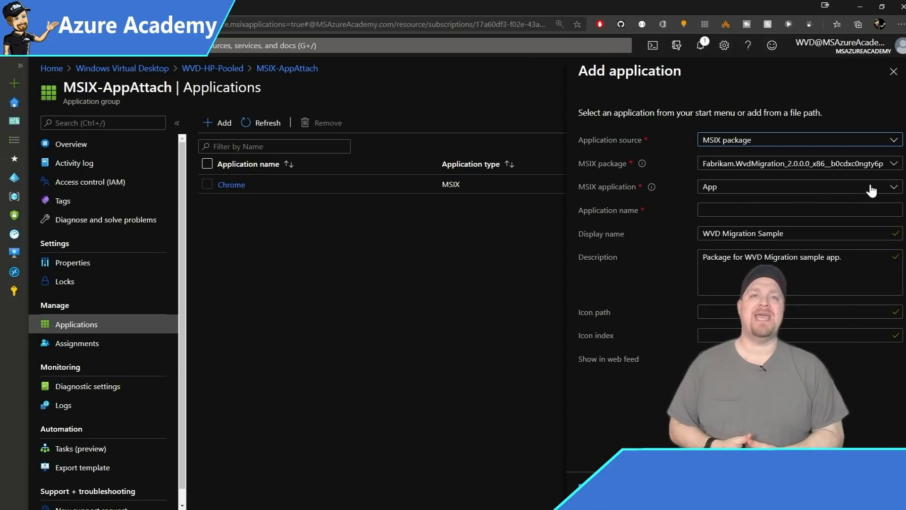
pyautogui.click(894, 163)
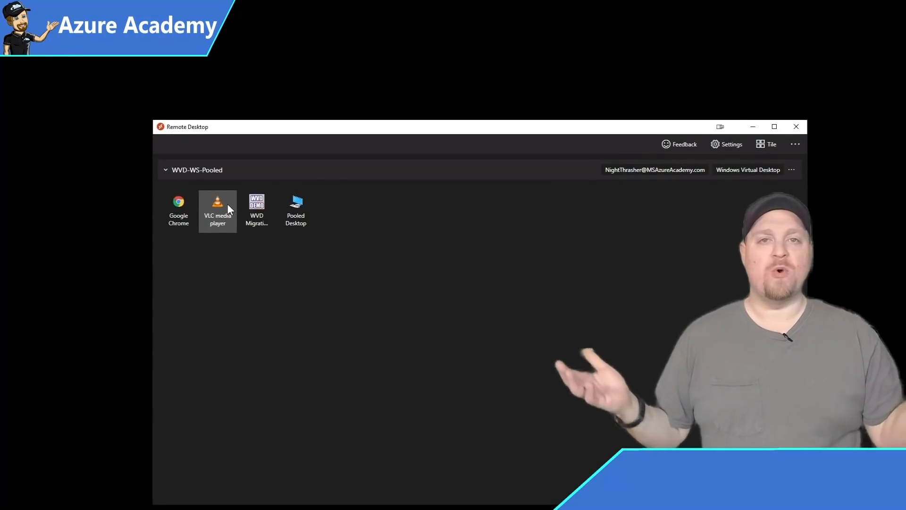
# Launch VLC media player from the WVD-WS-Pooled feed and try the remote app.
pyautogui.doubleClick(227, 209)
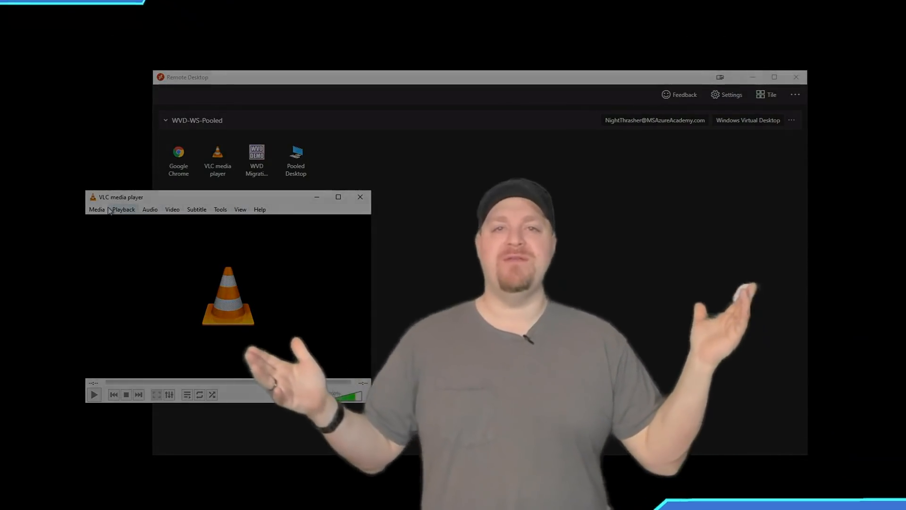
pyautogui.click(106, 209)
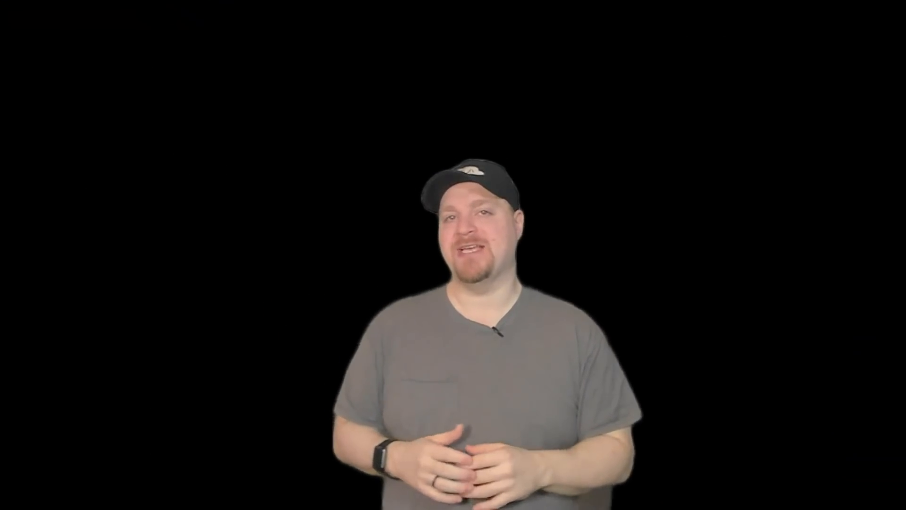
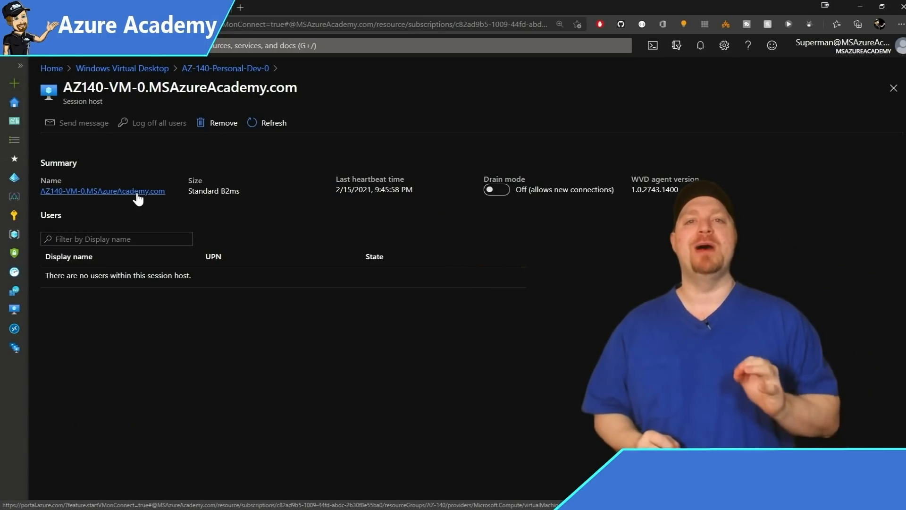
# Open the AZ140-VM-0 virtual machine overview.
pyautogui.click(137, 192)
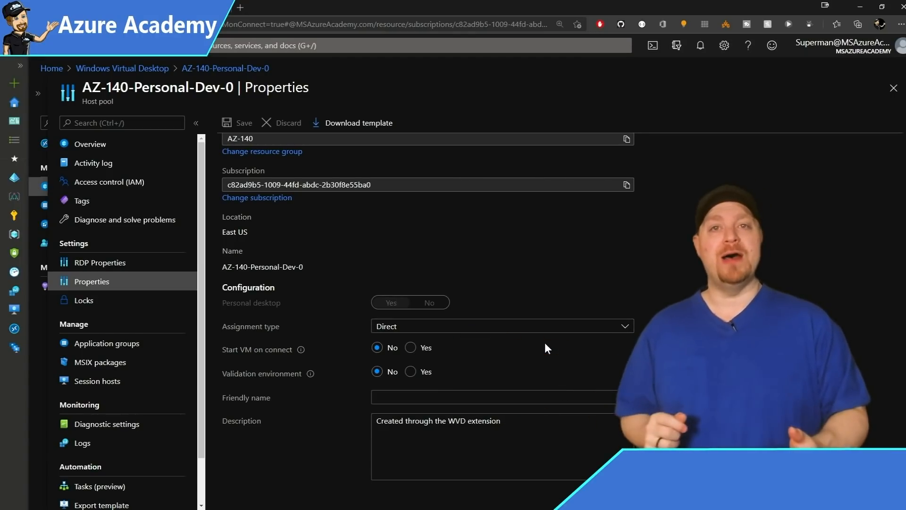
# Set Start VM on connect to Yes, then open the FTA WVD Lab subscription.
pyautogui.click(411, 347)
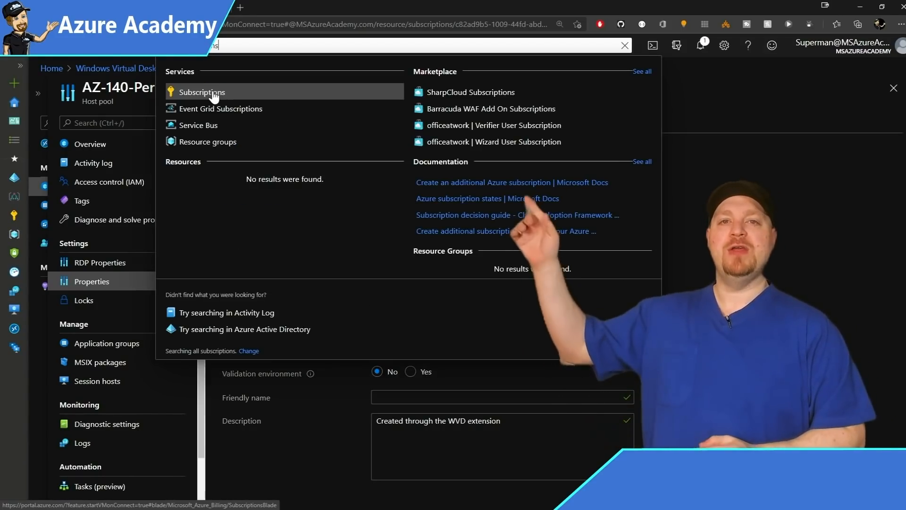
pyautogui.click(213, 93)
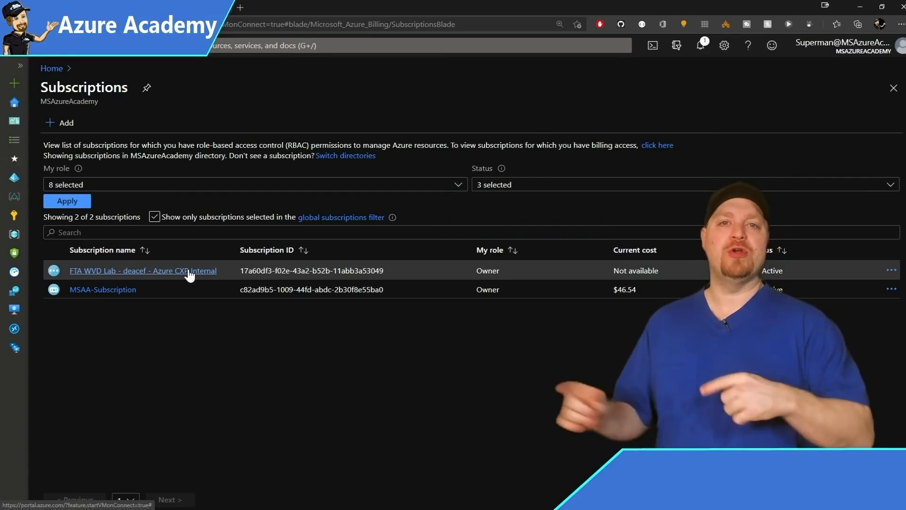
pyautogui.click(190, 271)
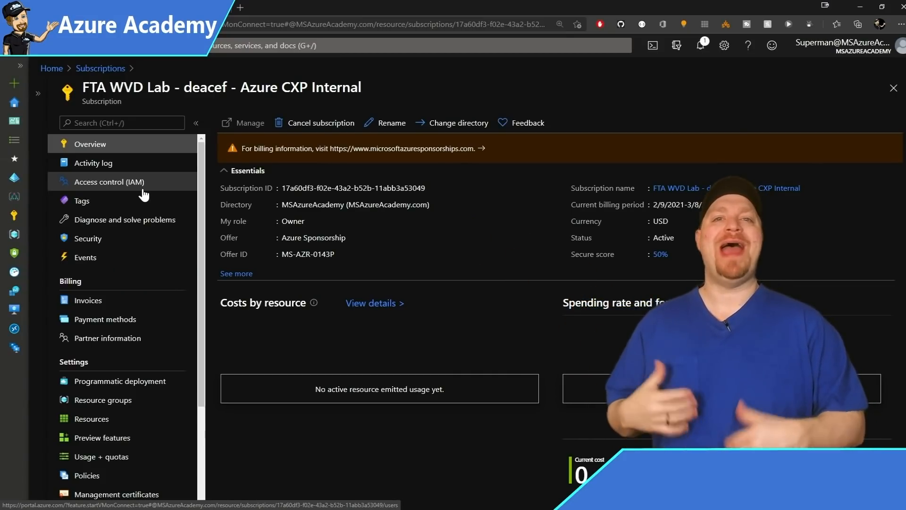
# From the subscription's Access control (IAM), begin a new custom role.
pyautogui.click(144, 194)
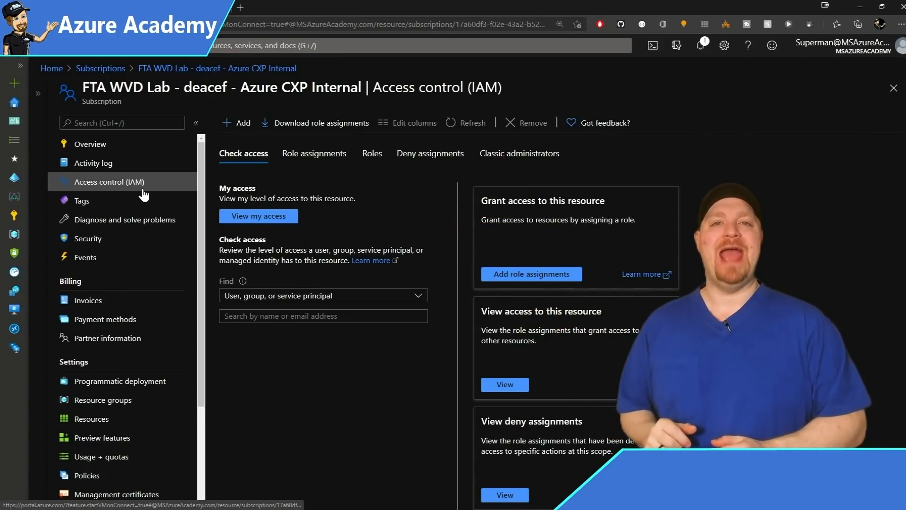
pyautogui.click(237, 123)
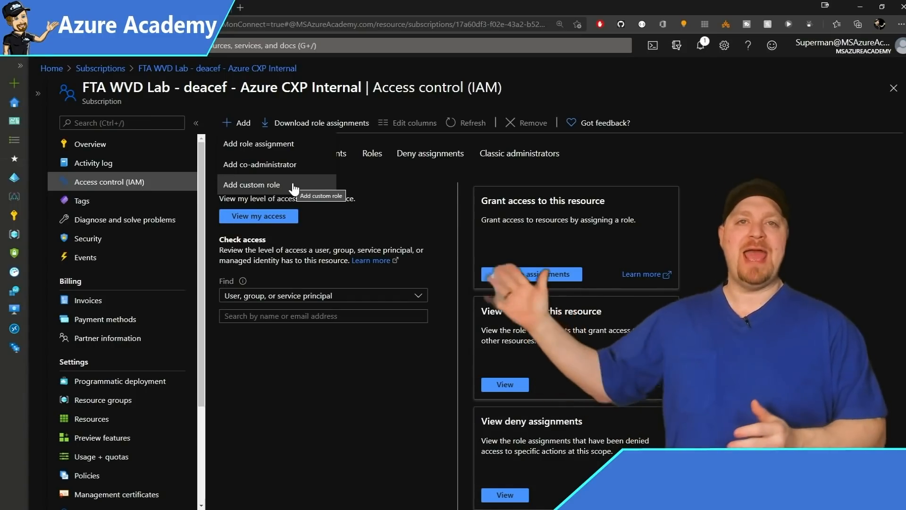
pyautogui.click(293, 186)
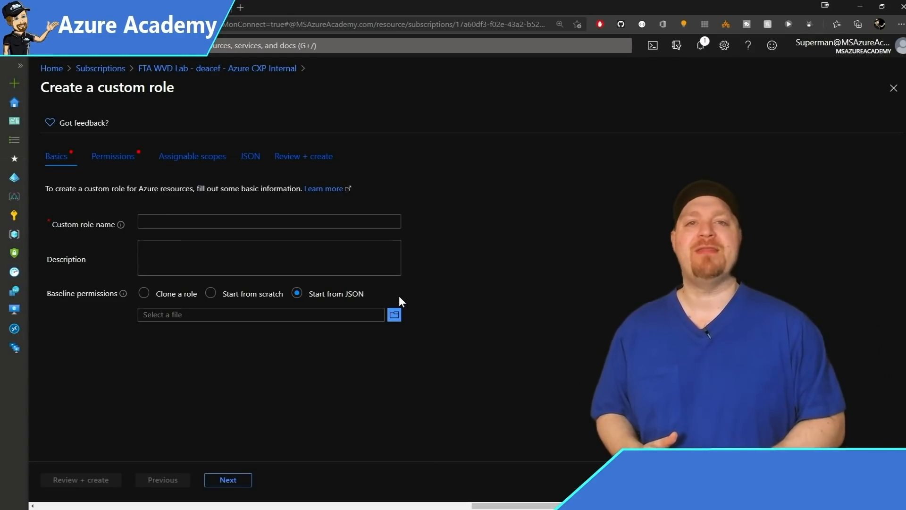
# Create the 'Desktop Virtualization Start VMs on Connect' role from the chosen JSON file.
pyautogui.click(394, 315)
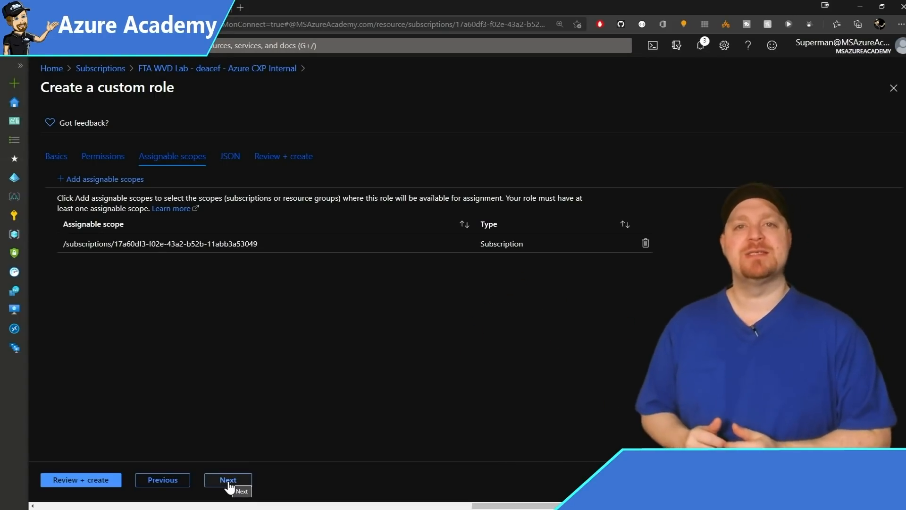
pyautogui.click(229, 480)
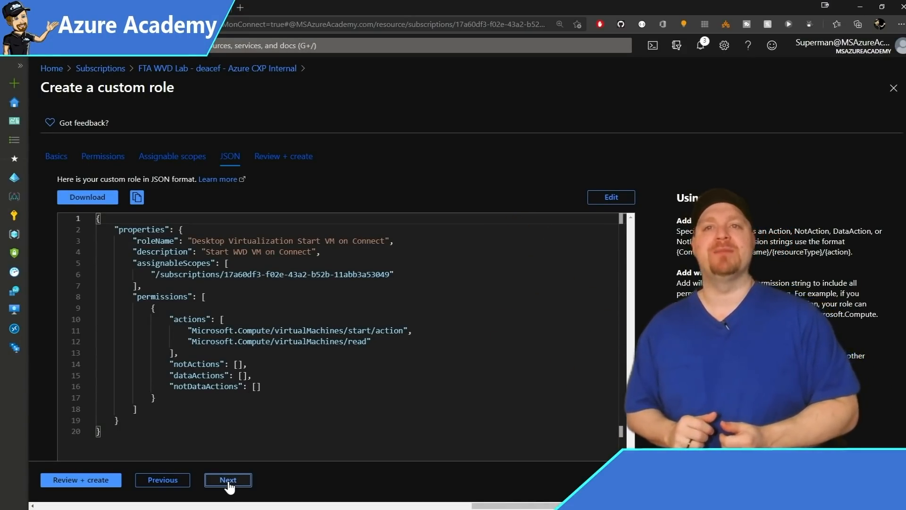
pyautogui.click(228, 481)
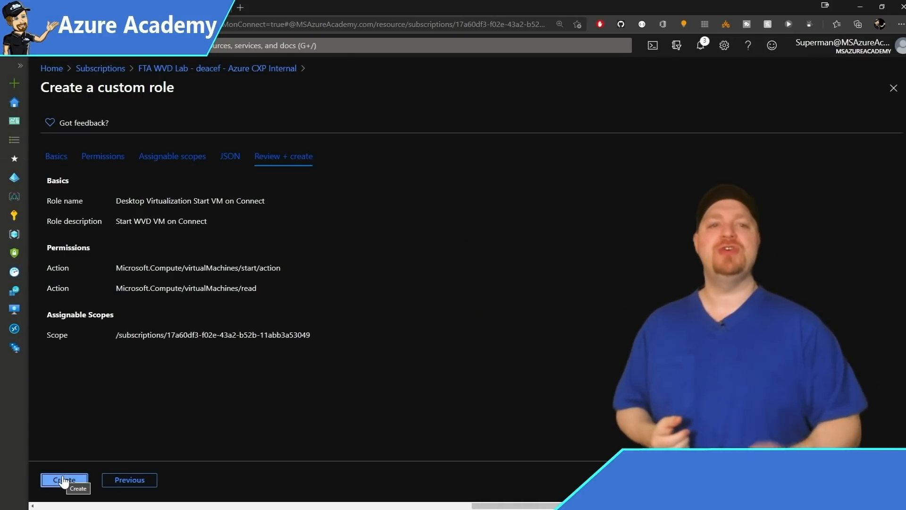
pyautogui.click(62, 479)
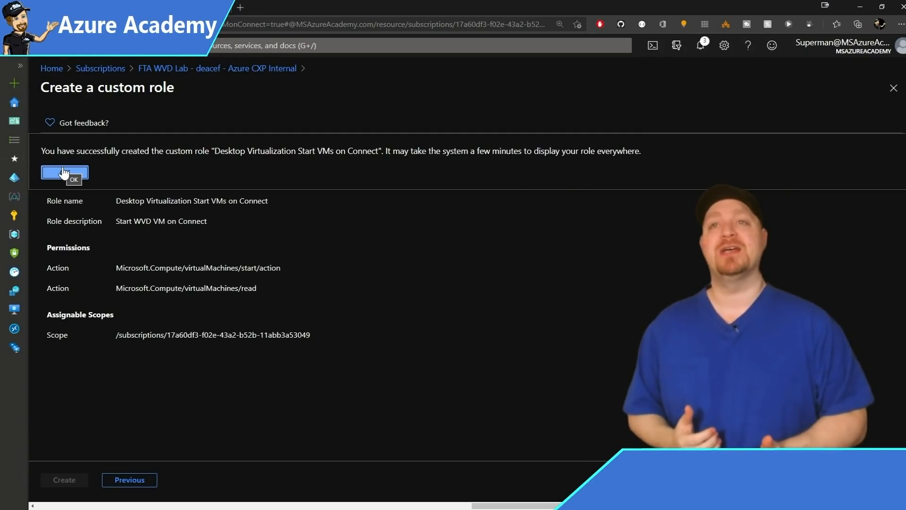
# Assign the Desktop Virtualization Start VMs on Connect role to Windows Virtual Desktop.
pyautogui.click(64, 173)
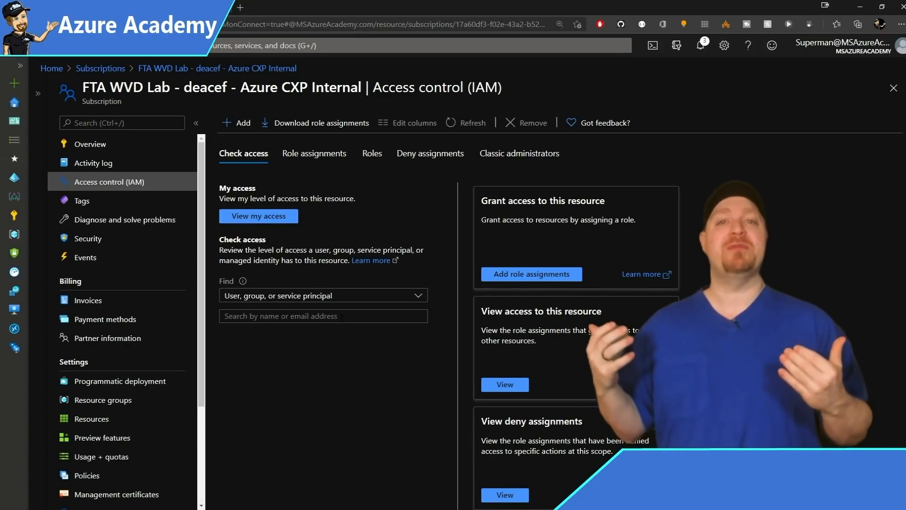
pyautogui.click(239, 122)
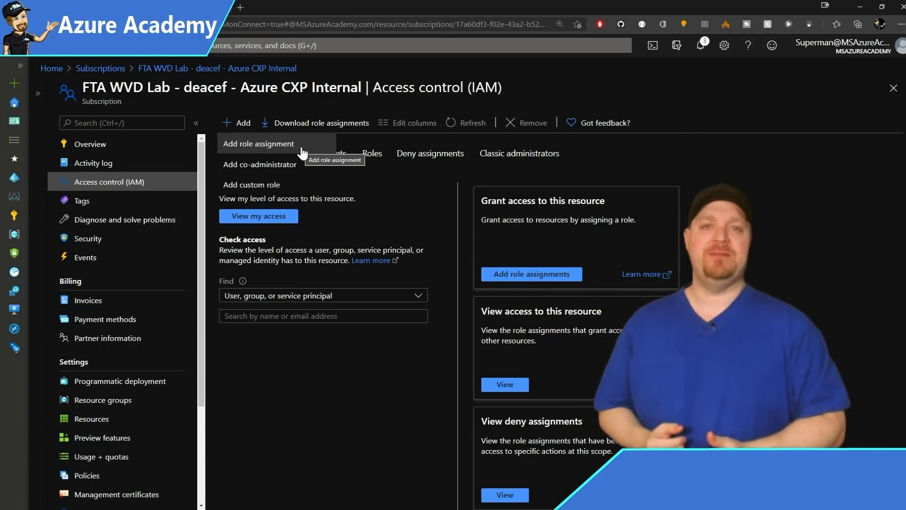
pyautogui.click(301, 148)
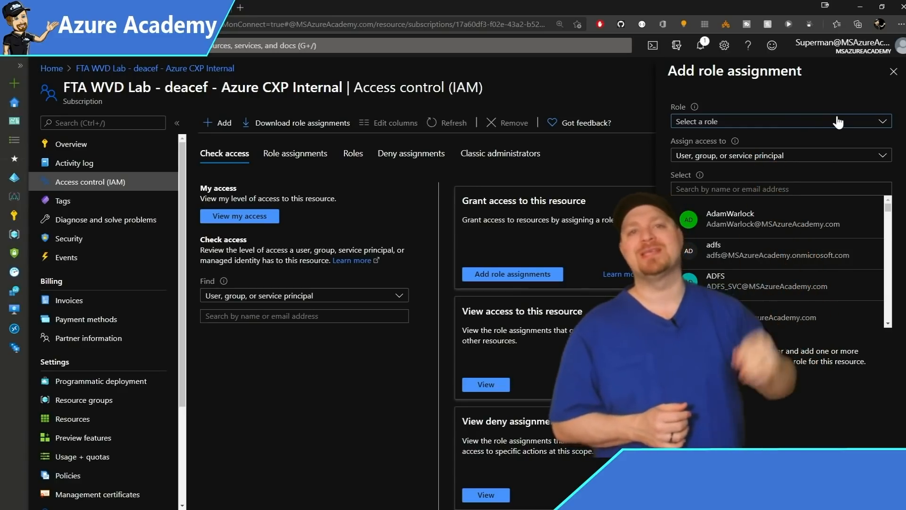
pyautogui.click(839, 122)
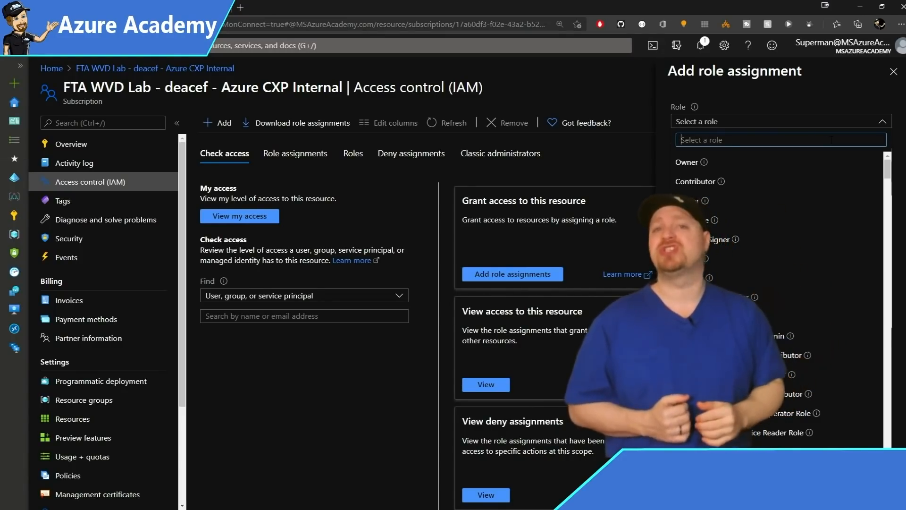
pyautogui.write('start')
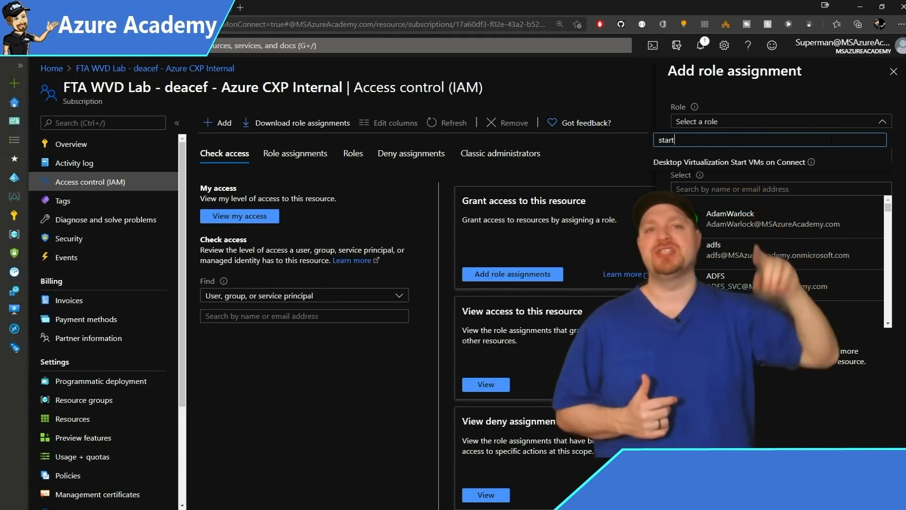
pyautogui.click(802, 162)
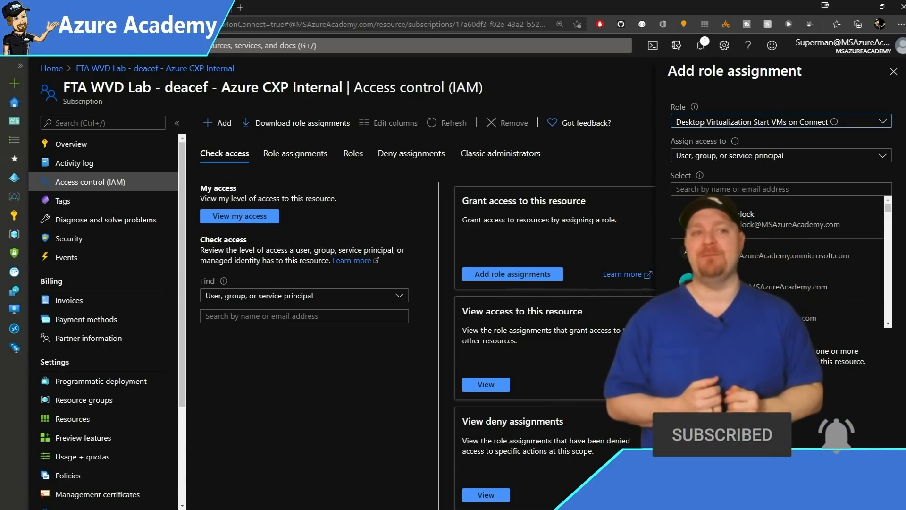
pyautogui.write('windows virtual desktop')
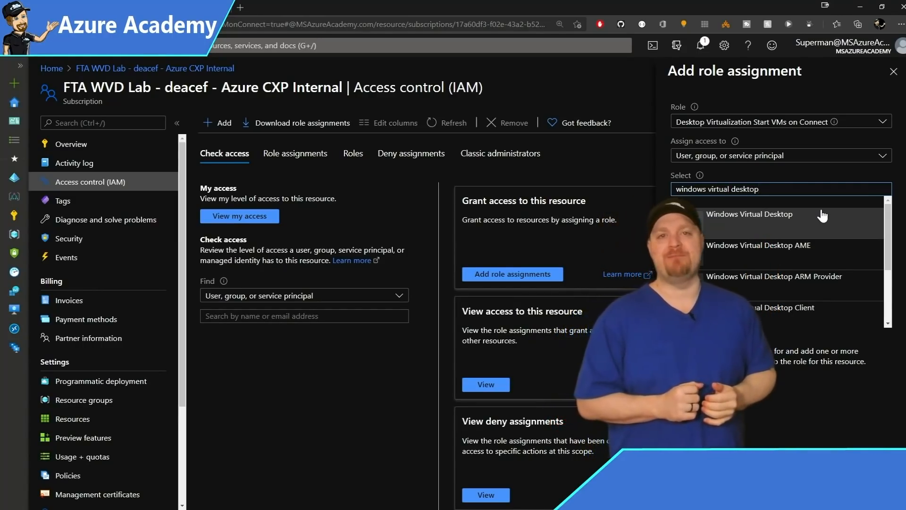
pyautogui.click(823, 216)
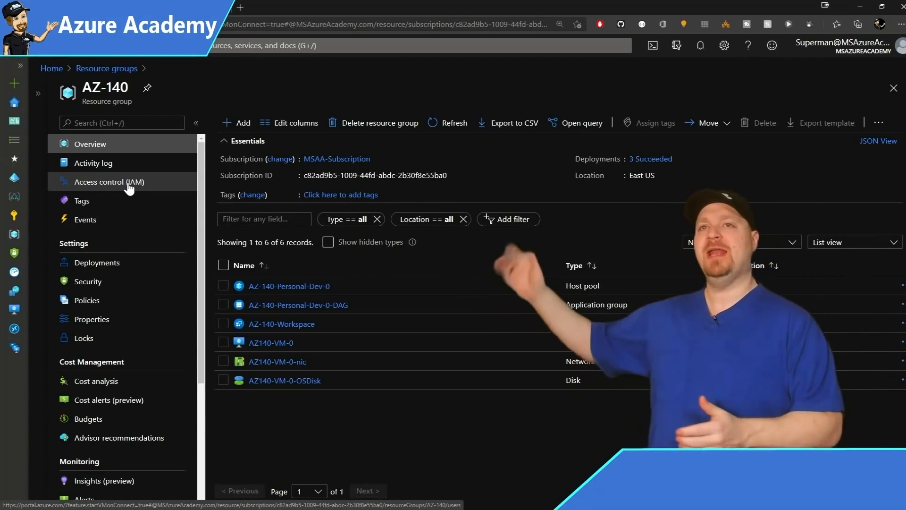
# Open Access control (IAM) for the AZ-140 resource group.
pyautogui.click(129, 188)
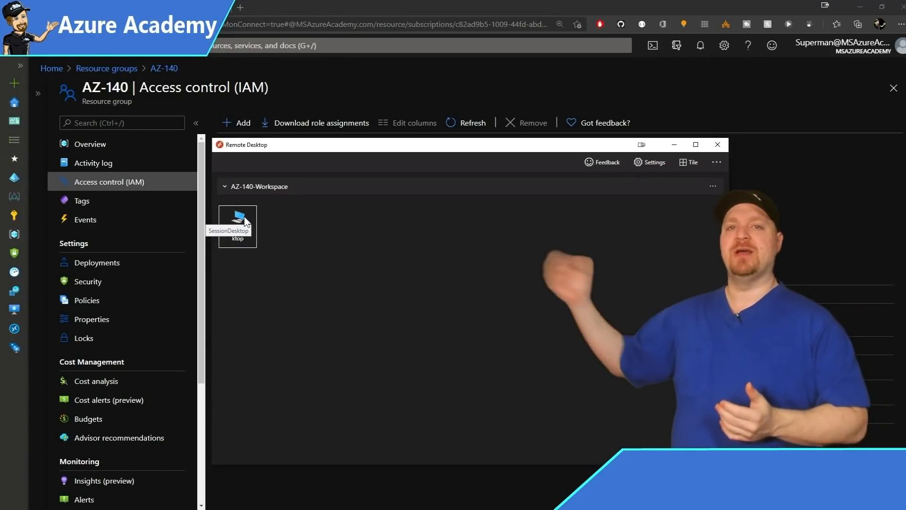
# Connect to SessionDesktop in Remote Desktop so the remote PC starts.
pyautogui.doubleClick(238, 220)
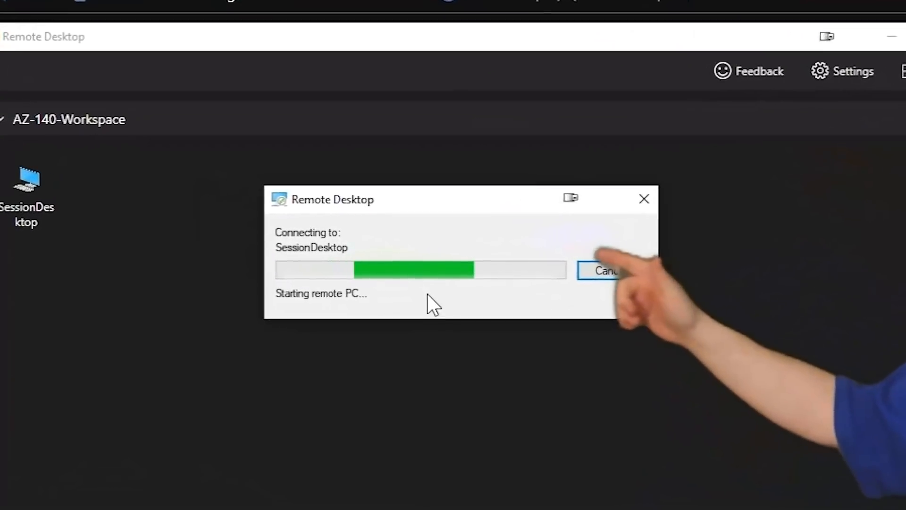
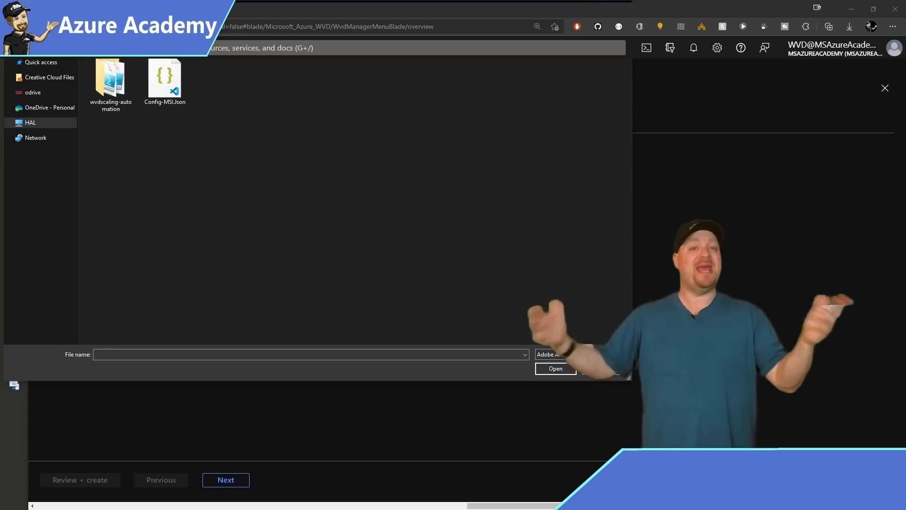
# Load the Desktop Virtualization AutoScale JSON from its GitHub raw URL as the role baseline, then continue to permissions.
pyautogui.write('https://raw.githubusercontent.com/DeanCefola/Azure-WVD/master/WVD%20Permissions/Desktop%20Virtualization%20AutoScale.json')
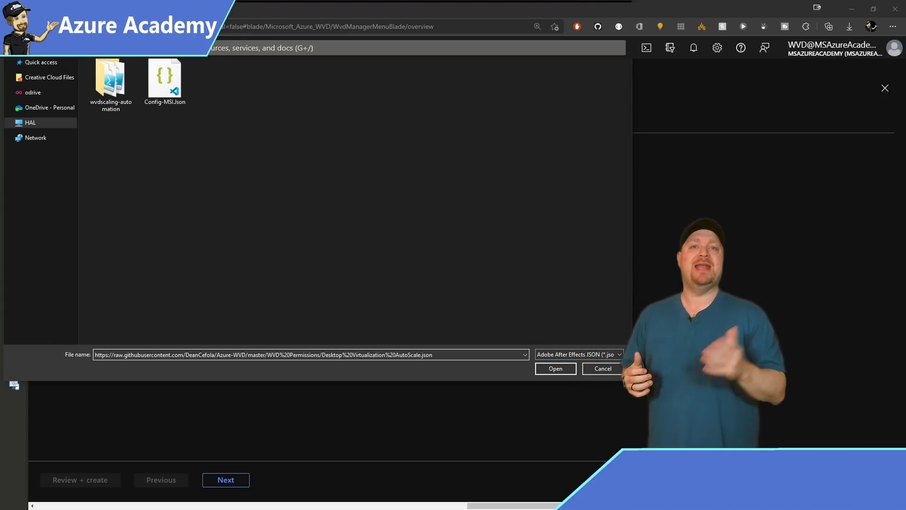
pyautogui.press('Return')
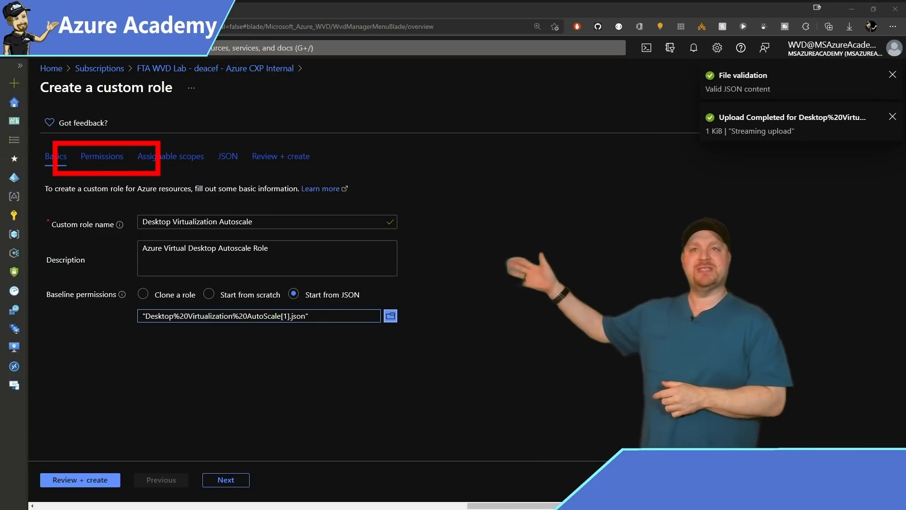
pyautogui.click(225, 480)
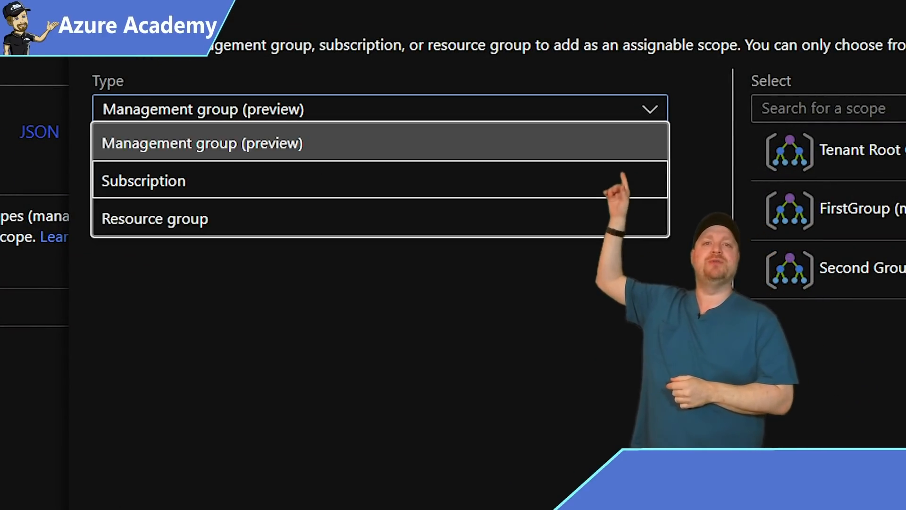
# Scope the Desktop Virtualization Autoscale role to the FTA WVD Lab subscription and create it.
pyautogui.click(144, 181)
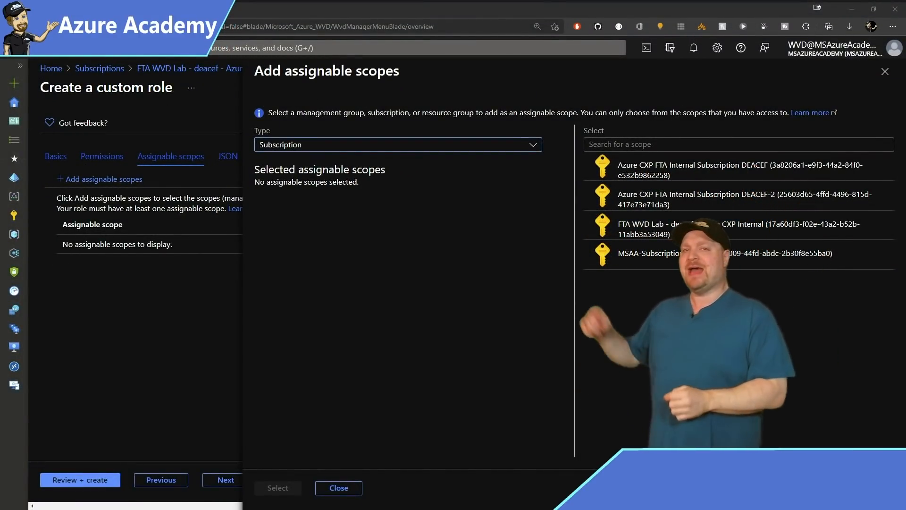
pyautogui.click(717, 229)
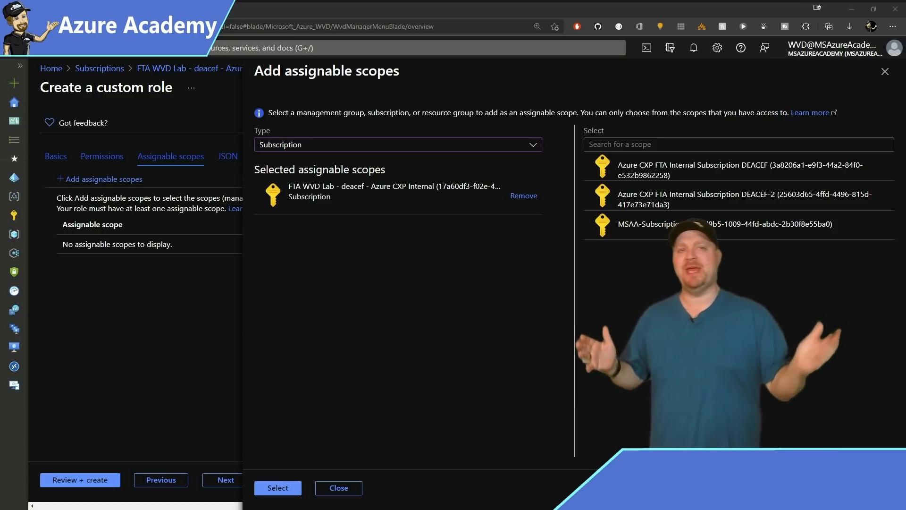
pyautogui.click(277, 488)
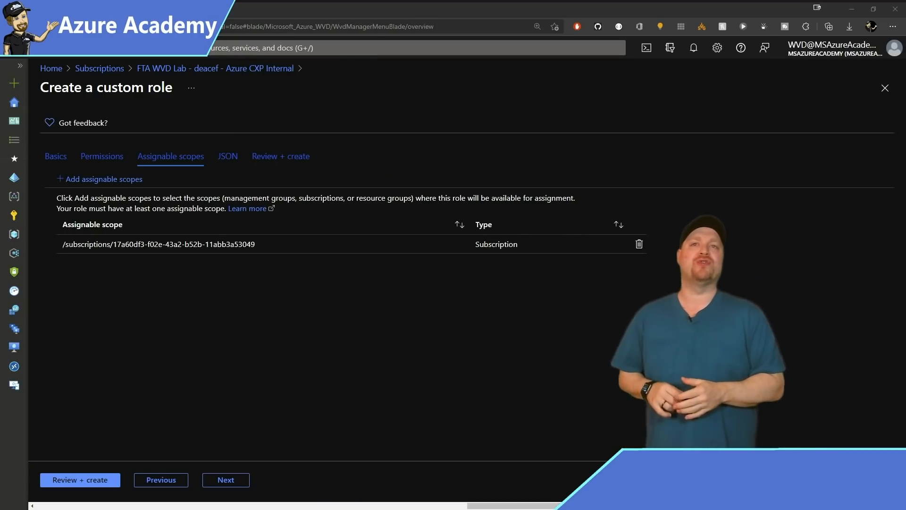
pyautogui.click(80, 480)
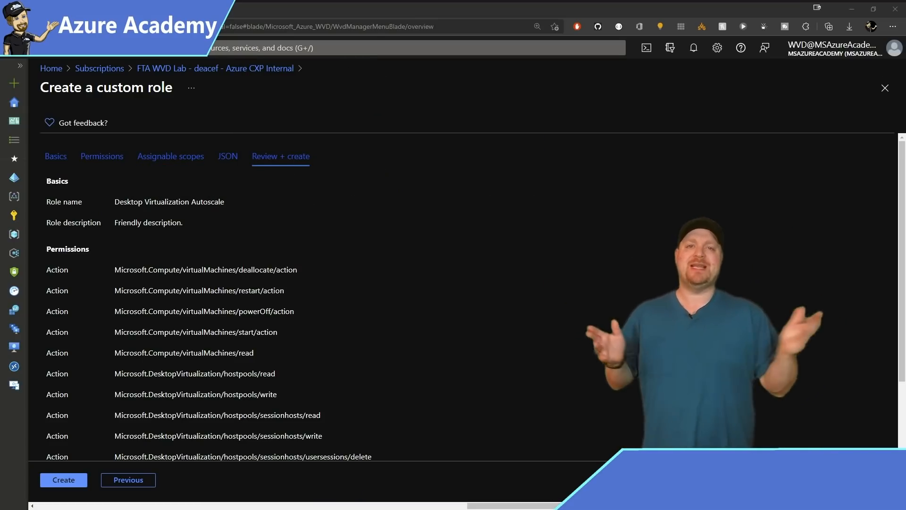
pyautogui.click(64, 480)
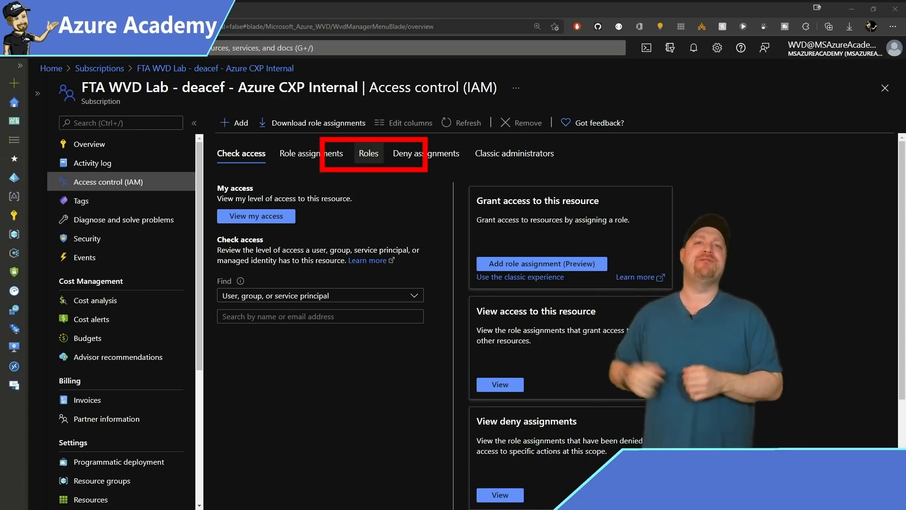
pyautogui.click(374, 154)
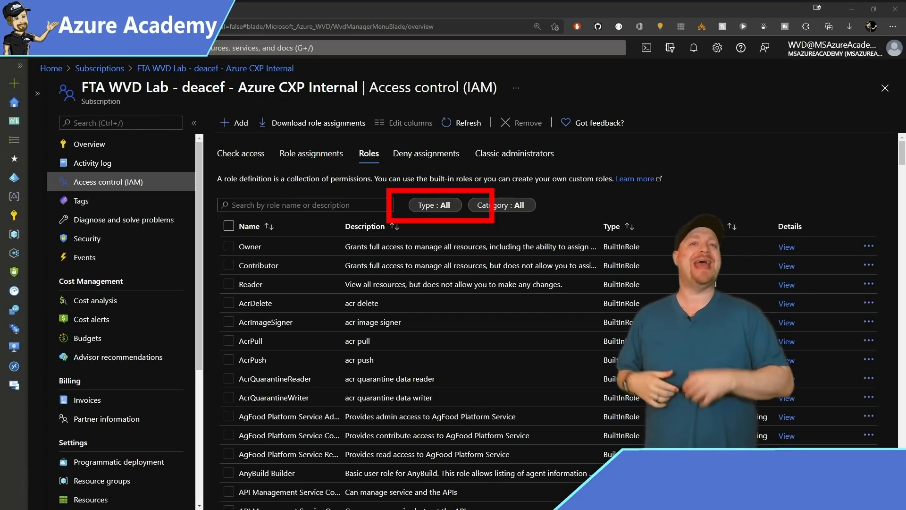
# Filter the IAM roles to CustomRole, then set weekdays_schedule to repeat Monday through Friday.
pyautogui.click(435, 205)
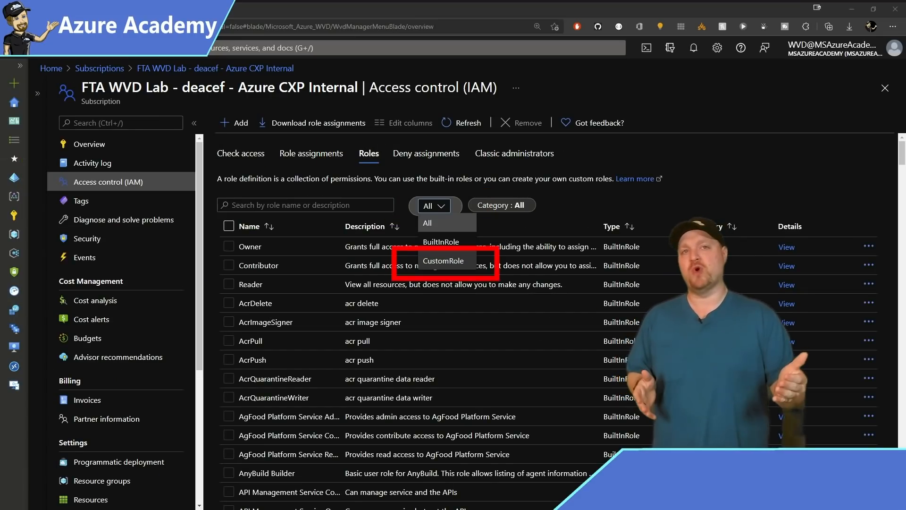
pyautogui.click(443, 260)
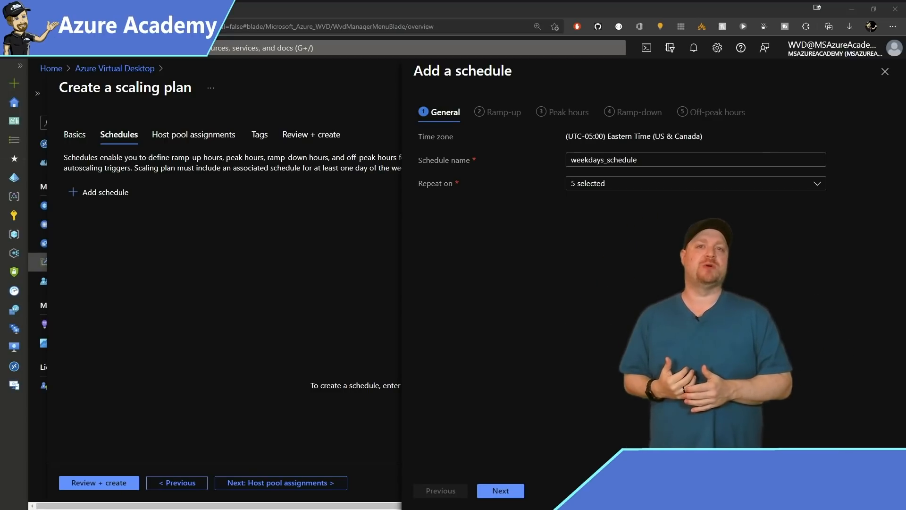
pyautogui.click(696, 183)
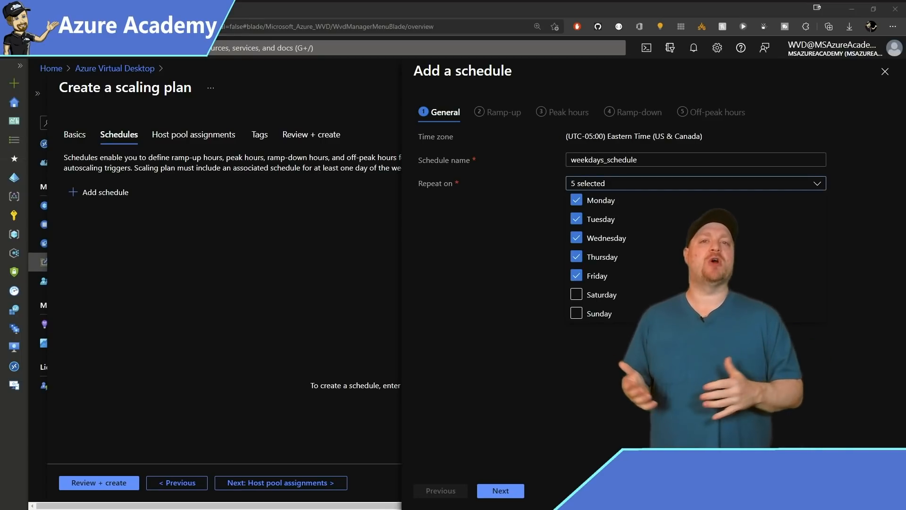
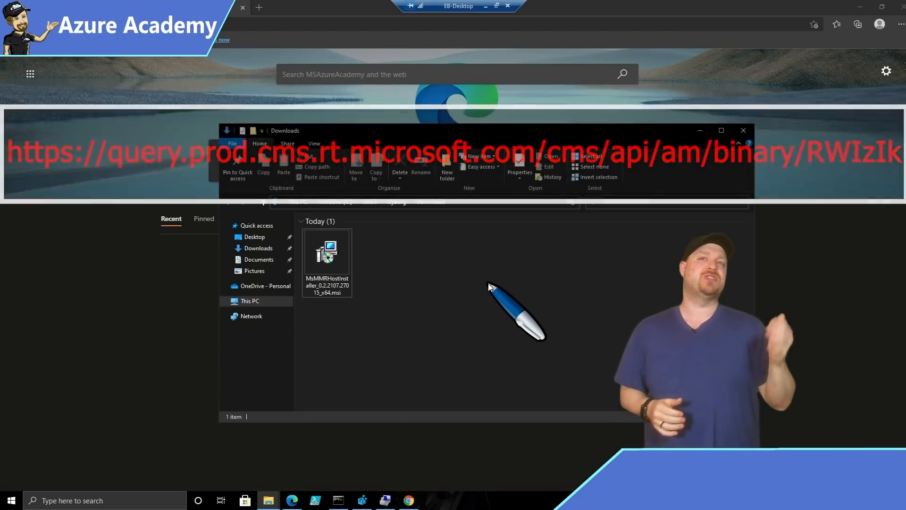
# Run the multimedia redirection host MSI to completion and enable the new Edge extension.
pyautogui.doubleClick(321, 253)
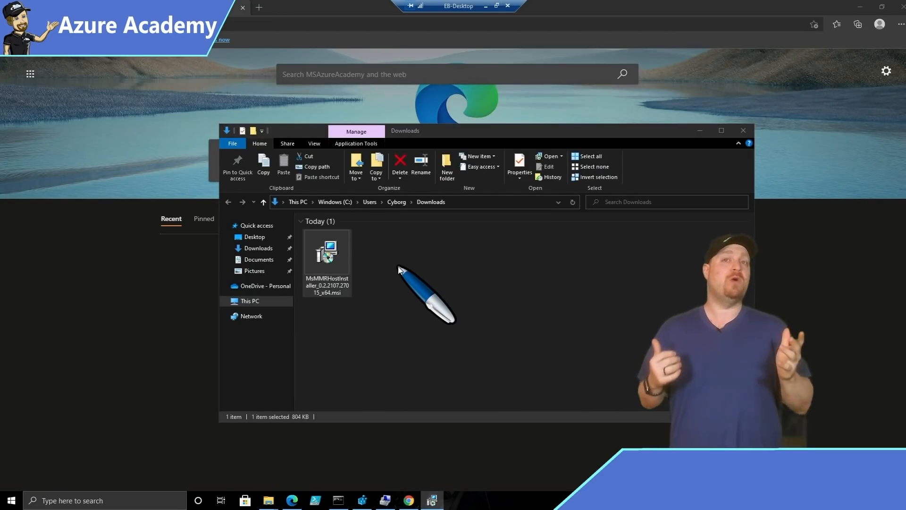
pyautogui.click(507, 325)
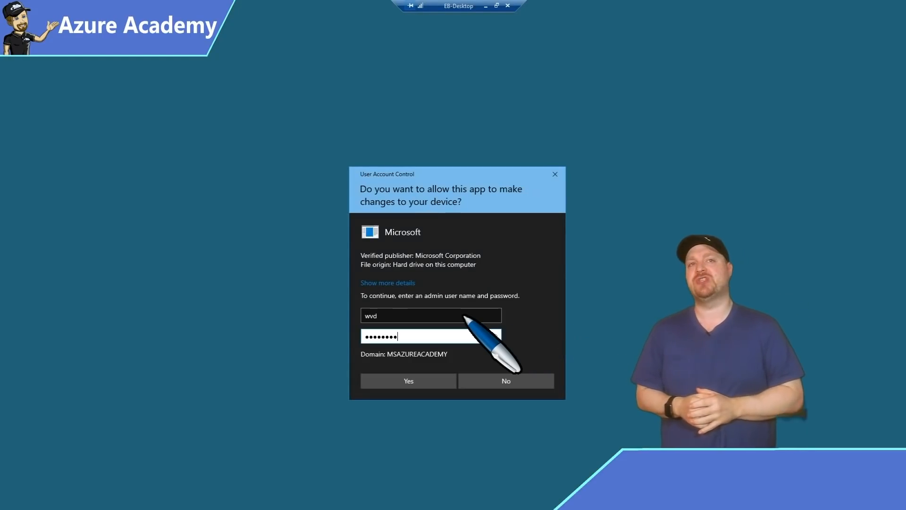
pyautogui.press('Return')
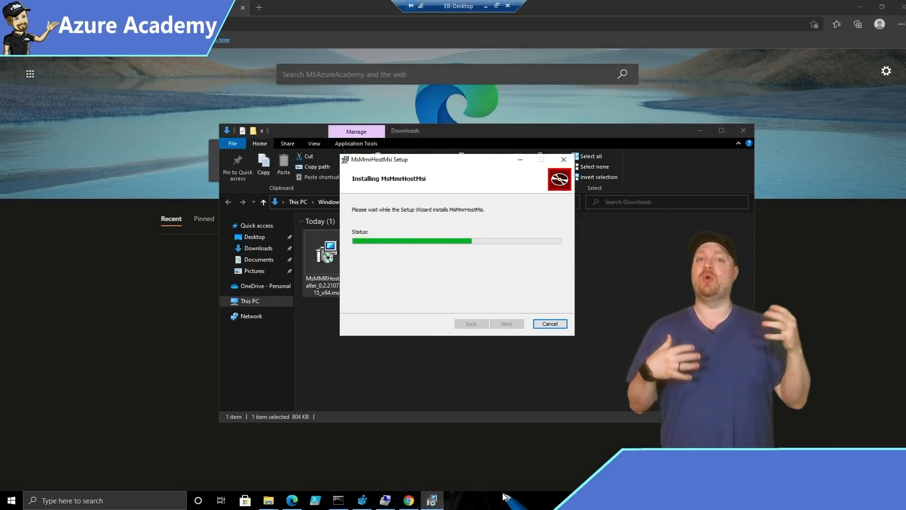
pyautogui.click(434, 502)
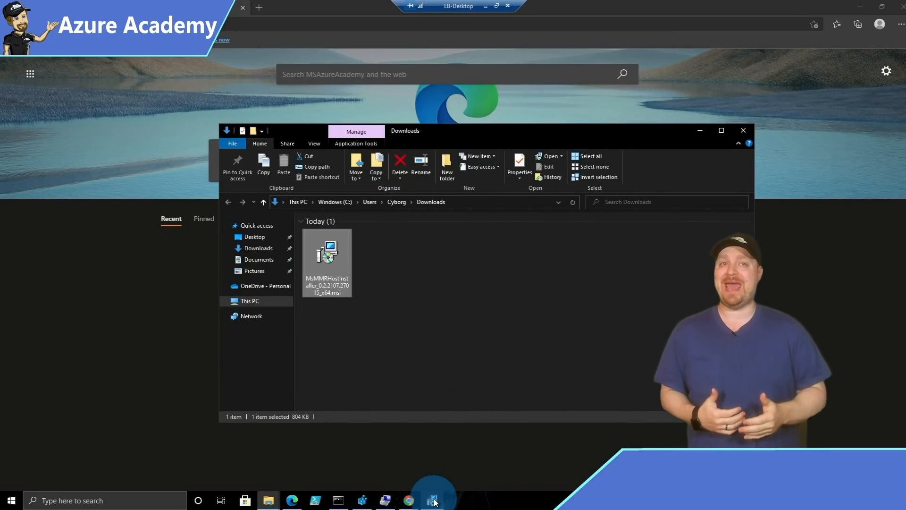
pyautogui.click(434, 502)
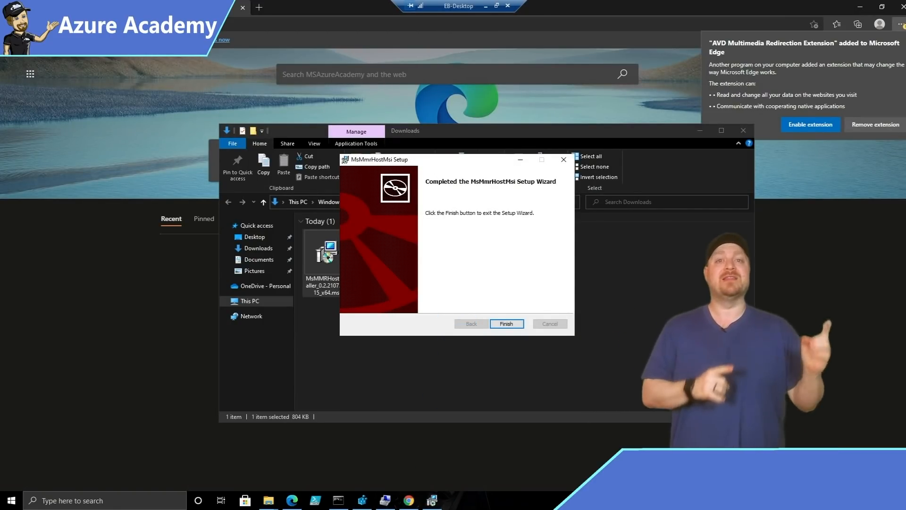
pyautogui.click(820, 127)
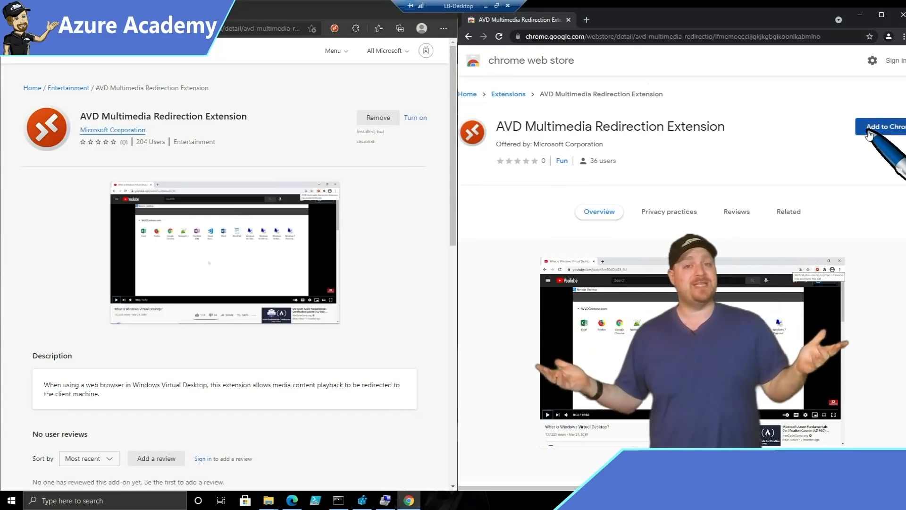
# Add the AVD Multimedia Redirection Extension to Chrome from the Chrome Web Store.
pyautogui.click(876, 125)
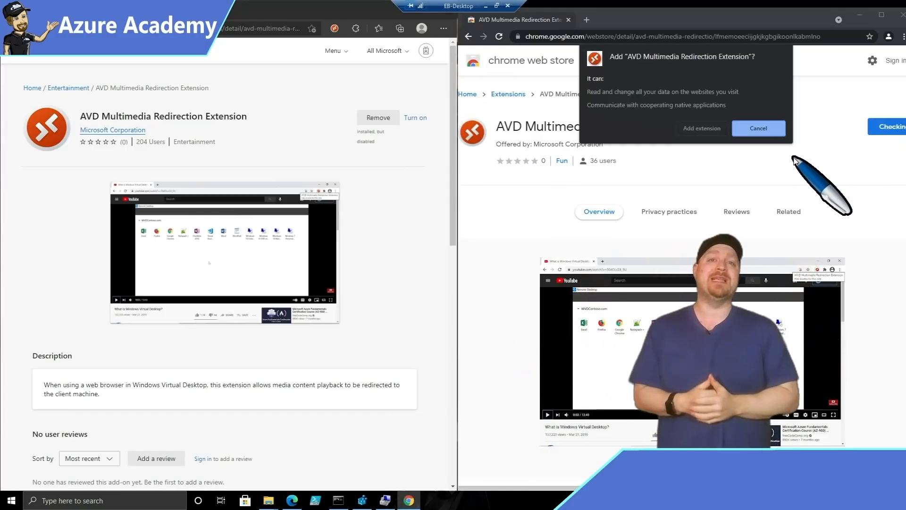
pyautogui.click(701, 128)
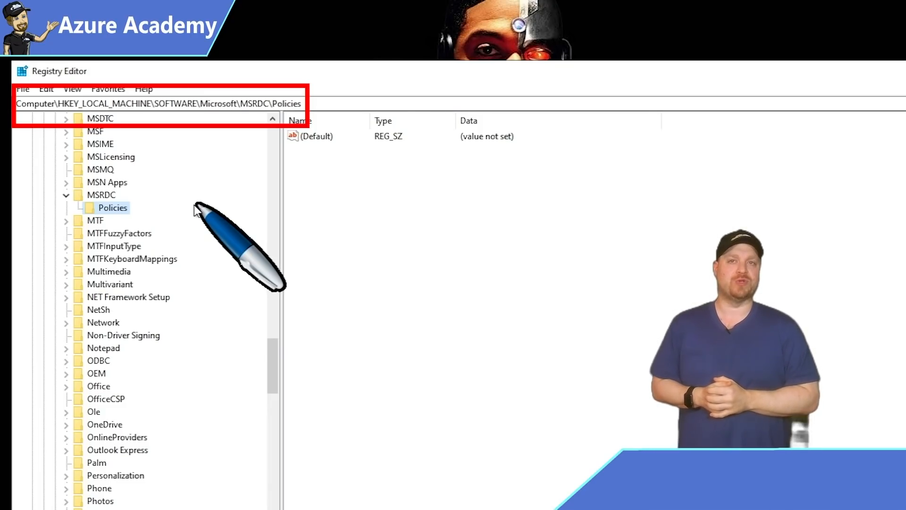
# Create a new string value under the MSRDC Policies registry key.
pyautogui.rightClick(123, 208)
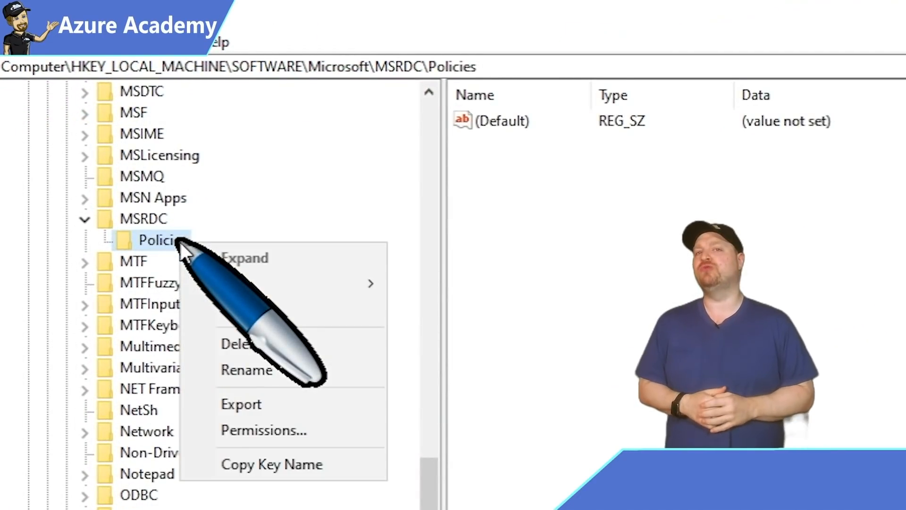
pyautogui.moveTo(312, 291)
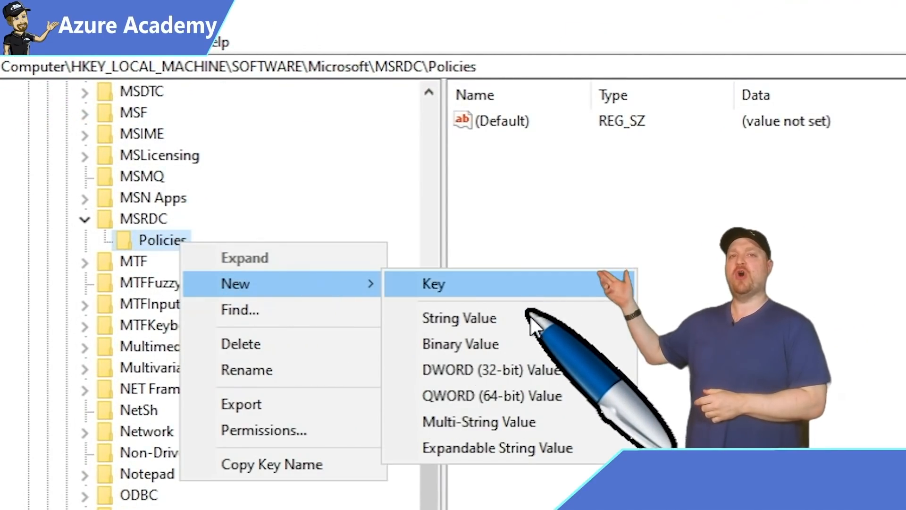
pyautogui.click(519, 321)
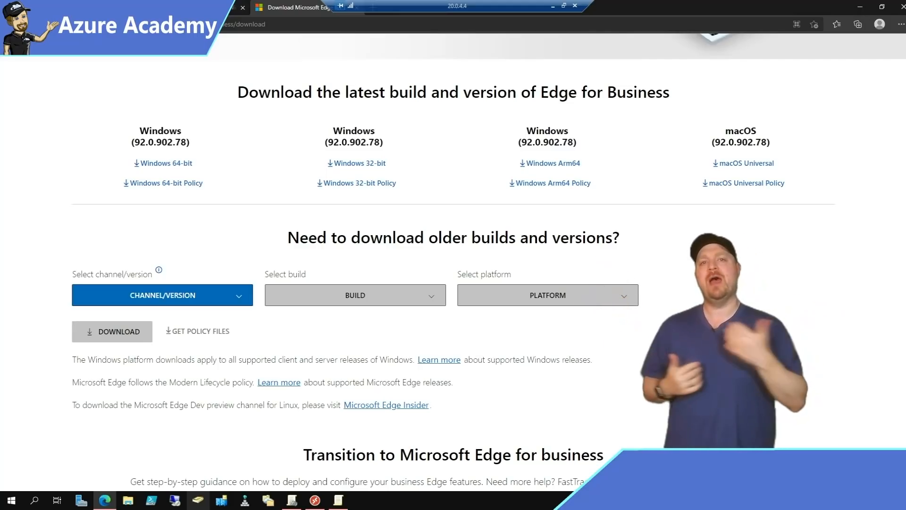
# Download the Windows 64-bit Edge policy templates, accepting the licence.
pyautogui.click(168, 183)
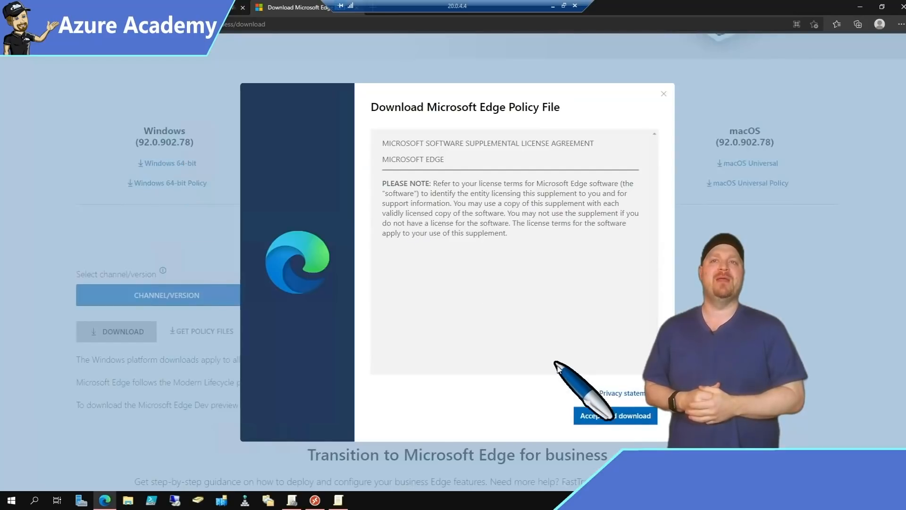
pyautogui.click(641, 415)
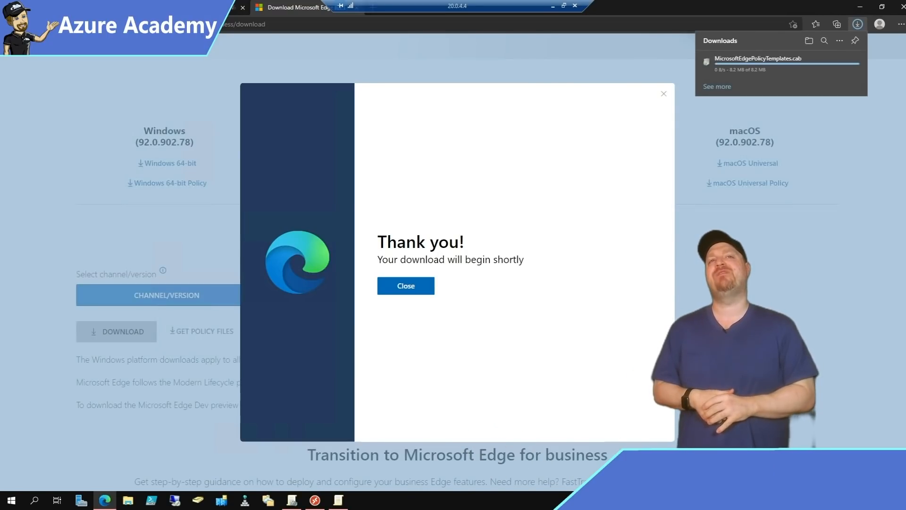
pyautogui.click(720, 65)
# Extract MicrosoftEdgePolicyTemplates.cab, browse into the windows templates folder, and edit the EDGE GPO.
pyautogui.rightClick(300, 184)
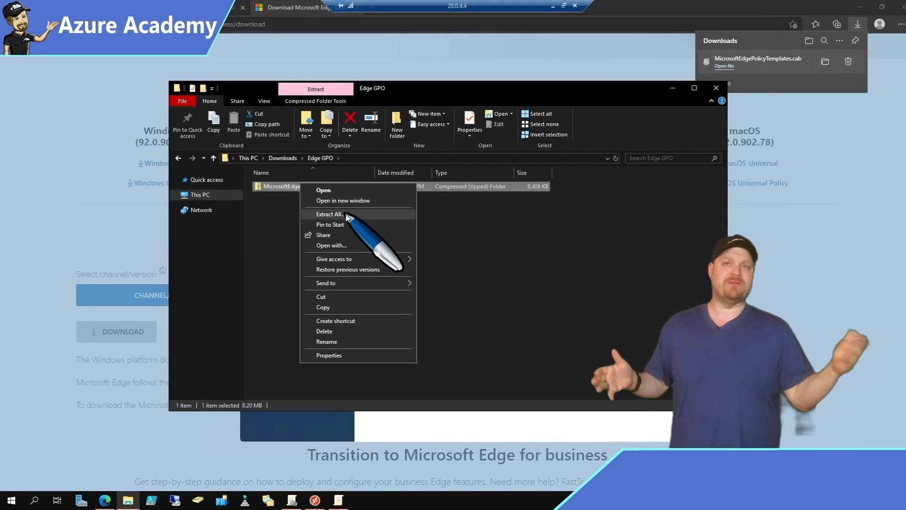
pyautogui.click(346, 216)
pyautogui.click(539, 340)
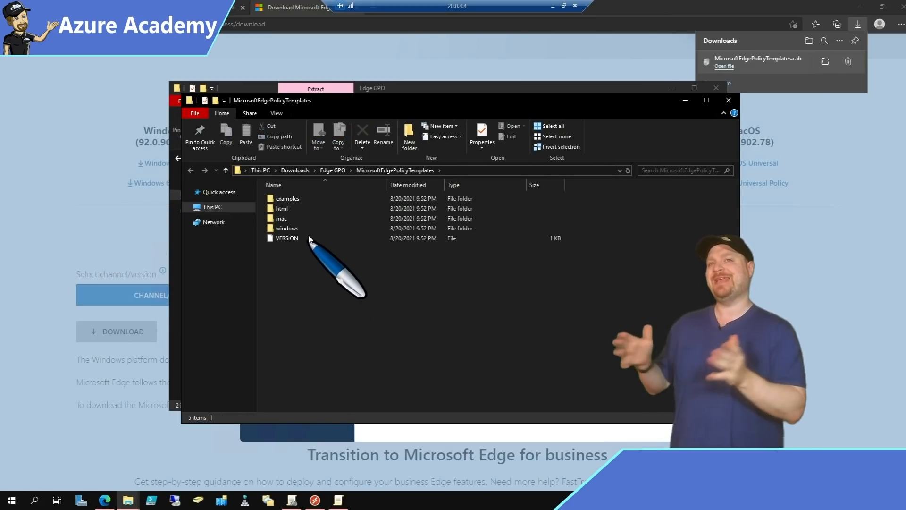
pyautogui.doubleClick(290, 228)
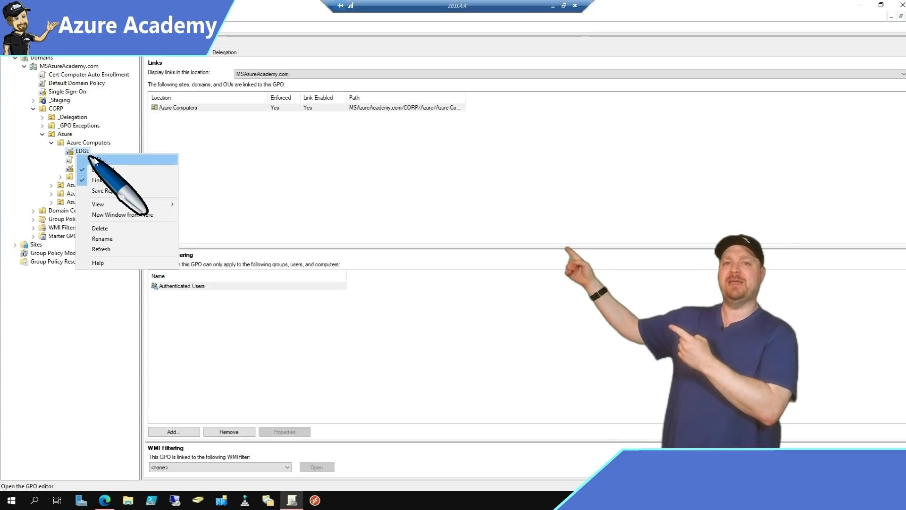
pyautogui.click(101, 160)
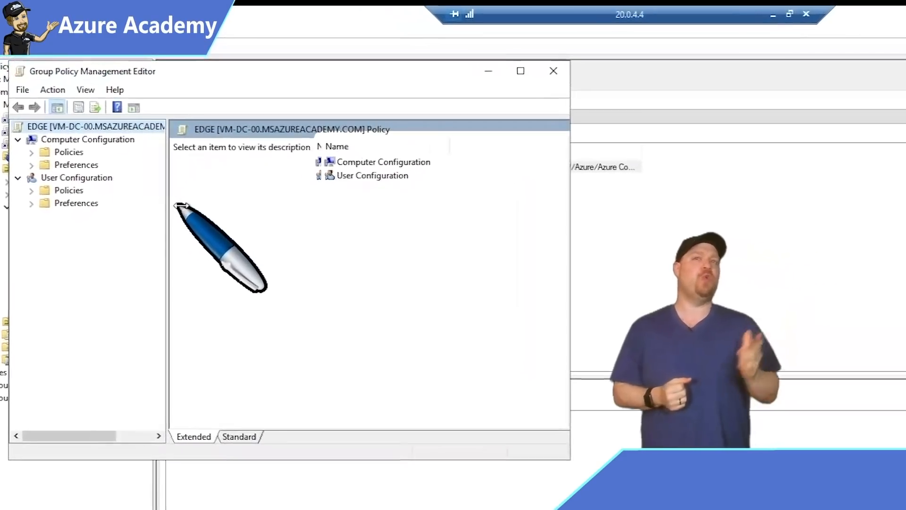
# Drill down to Administrative Templates > Microsoft Edge > Extensions > Configure extension management settings.
pyautogui.moveTo(180, 206); pyautogui.dragTo(232, 205)
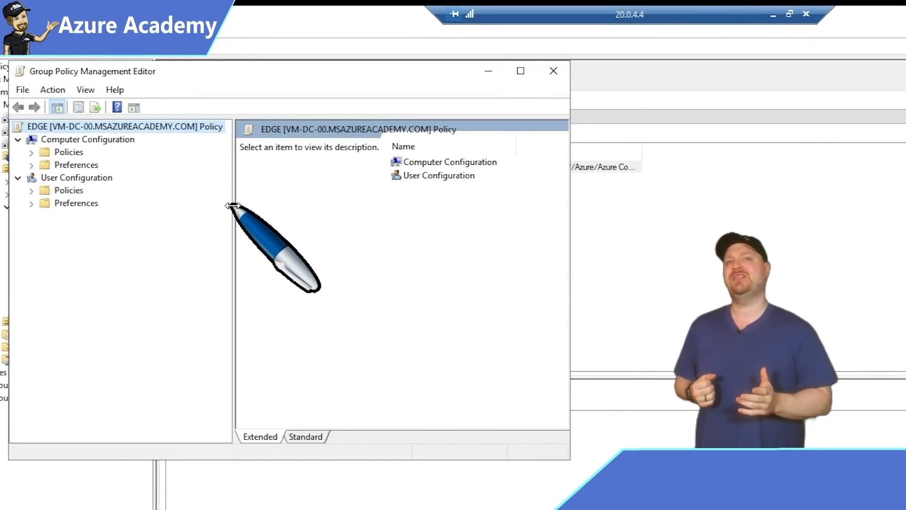
pyautogui.doubleClick(44, 157)
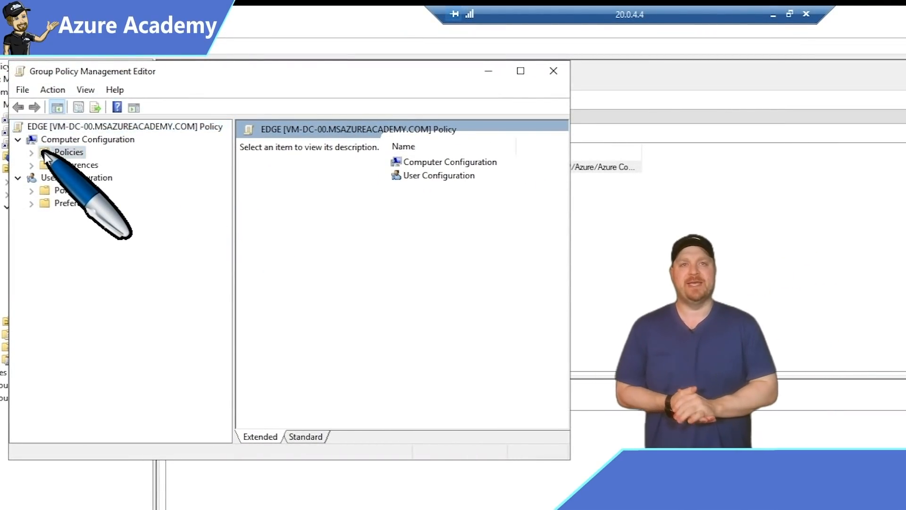
pyautogui.click(85, 188)
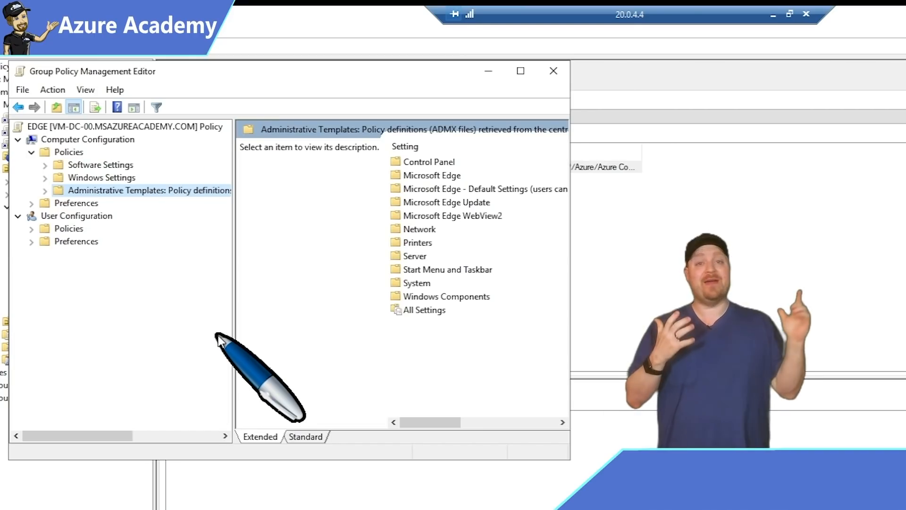
pyautogui.click(45, 190)
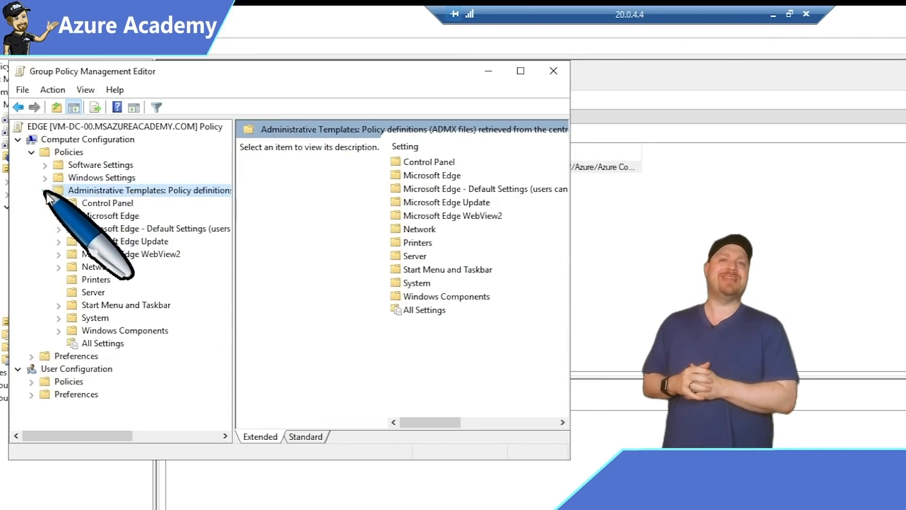
pyautogui.click(113, 216)
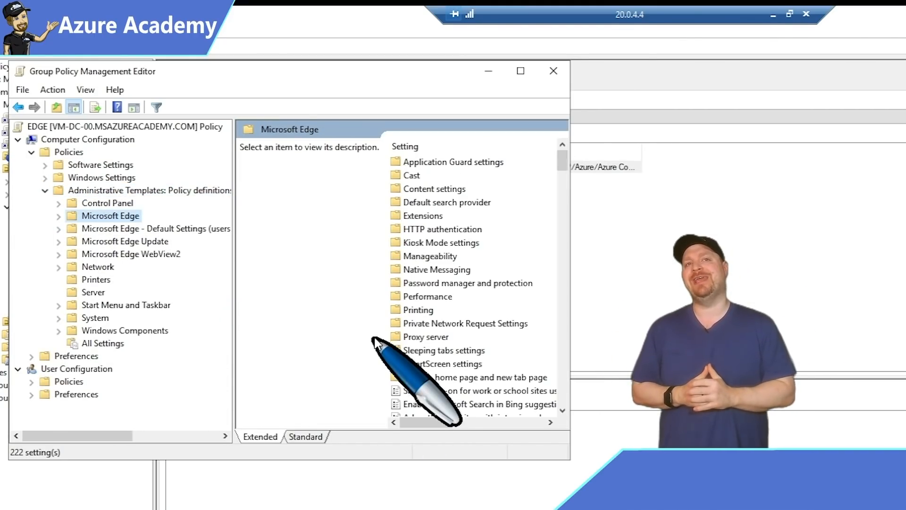
pyautogui.doubleClick(409, 213)
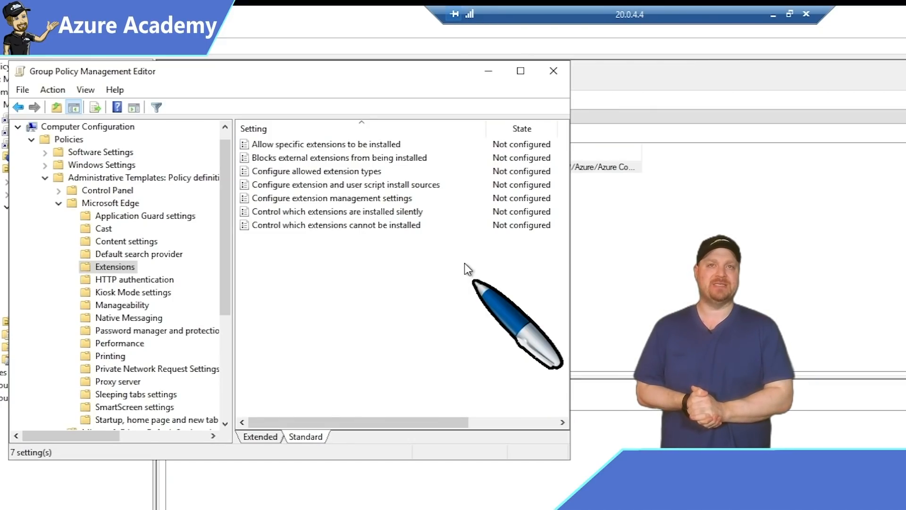
pyautogui.doubleClick(265, 198)
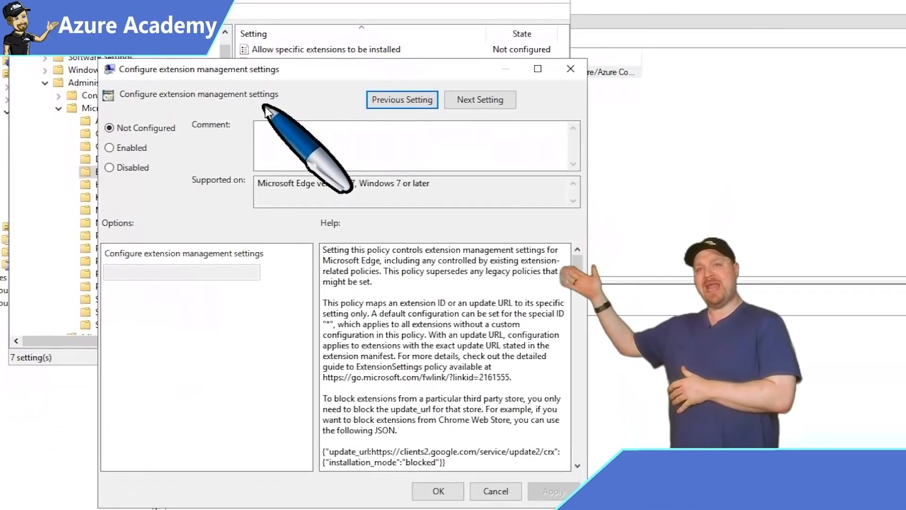
# Enable extension management with the docs' JSON force-installing the redirection extension for youtube.com hosts.
pyautogui.click(137, 148)
pyautogui.click(201, 272)
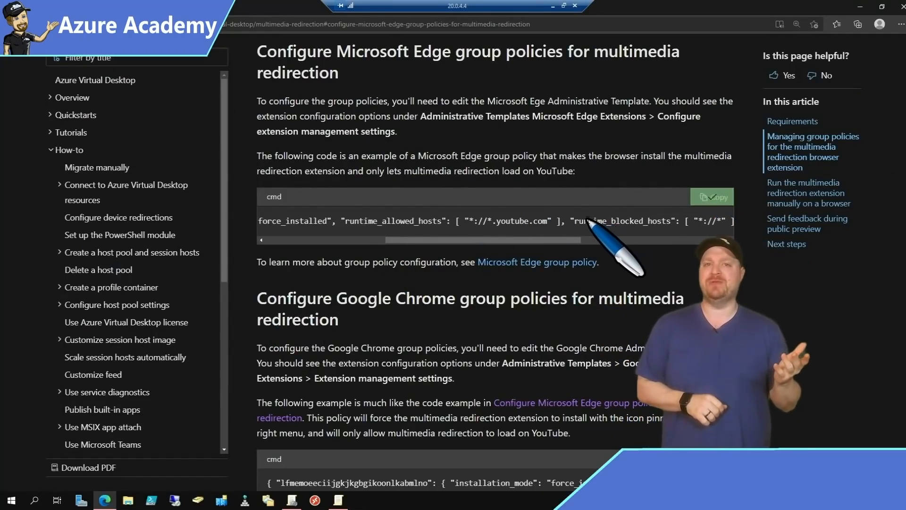
pyautogui.moveTo(588, 221); pyautogui.dragTo(335, 225)
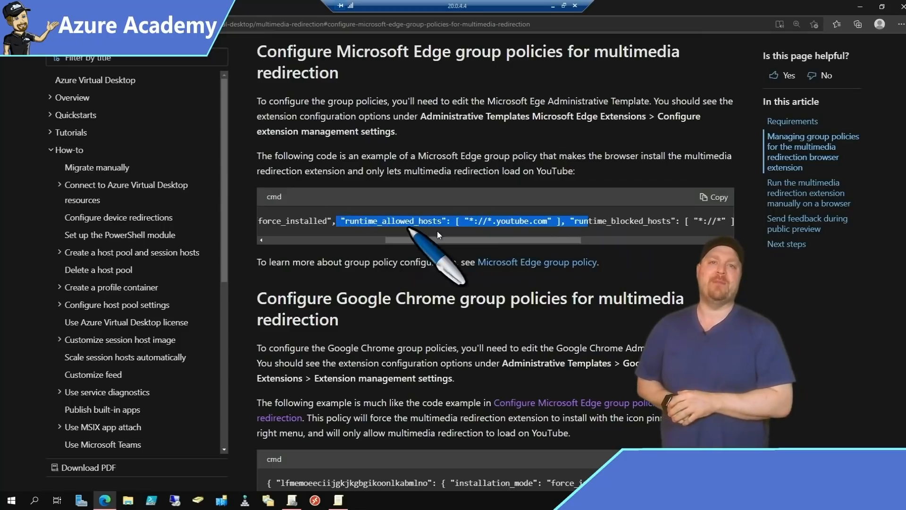
pyautogui.click(688, 218)
pyautogui.click(713, 196)
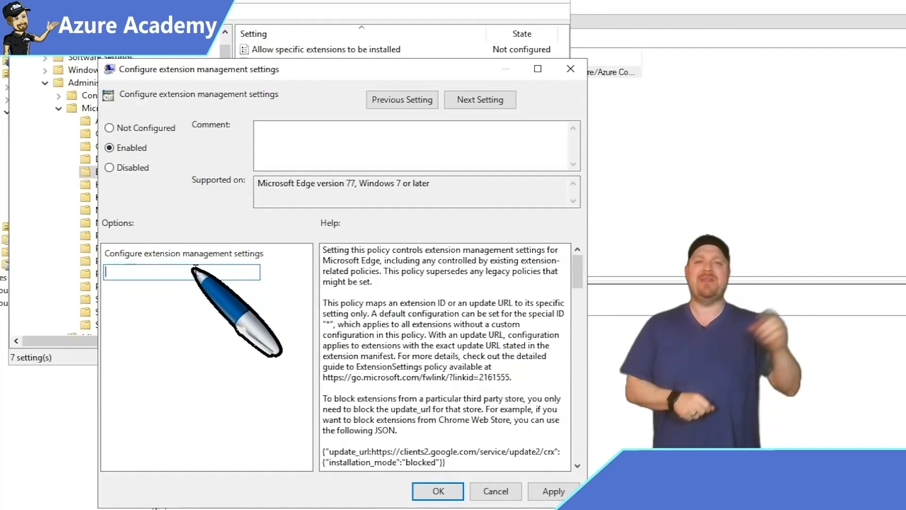
pyautogui.hotkey('ctrl', 'v')
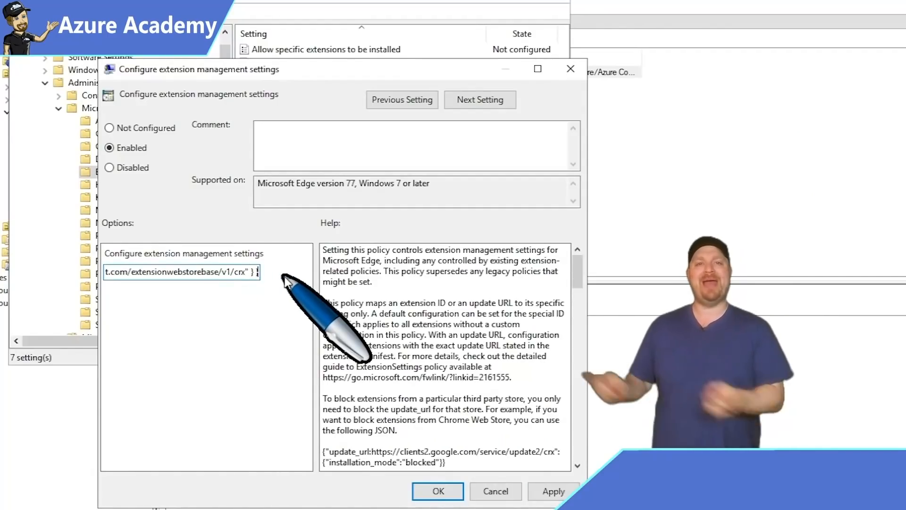
pyautogui.press('Home')
pyautogui.hotkey('shift', 'Right')
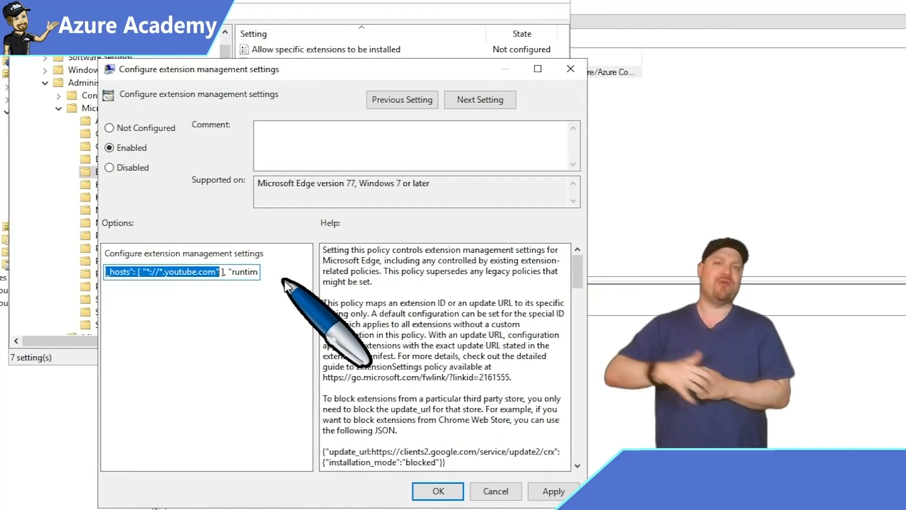
pyautogui.click(438, 492)
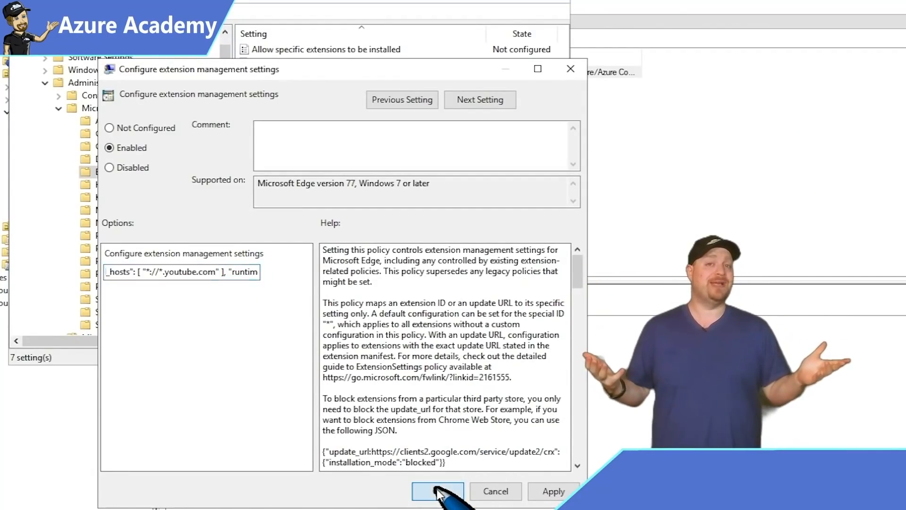
pyautogui.click(332, 230)
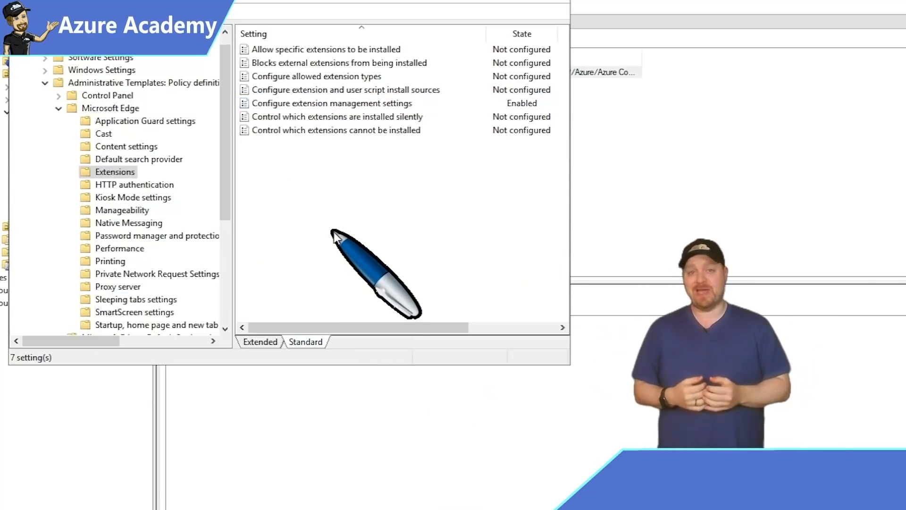
# Run gpupdate /force in the administrator command prompt to refresh group policy.
pyautogui.click(548, 0)
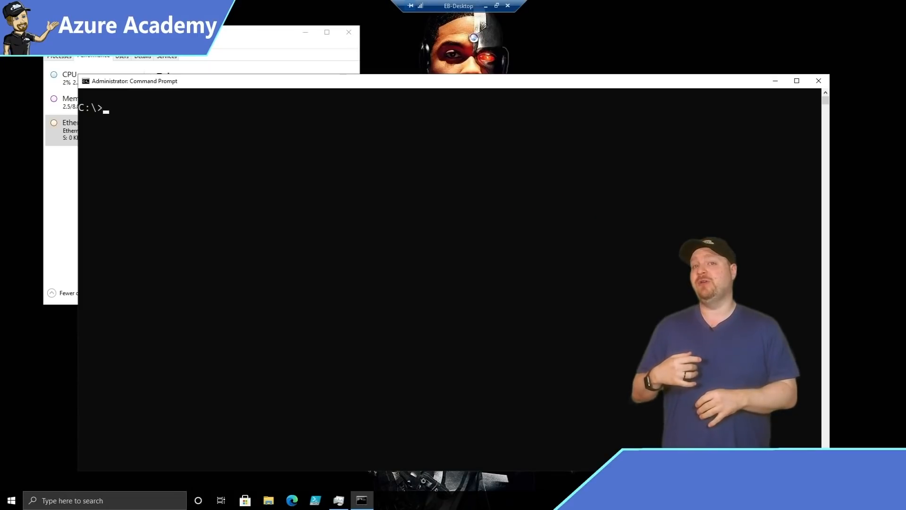
pyautogui.click(304, 208)
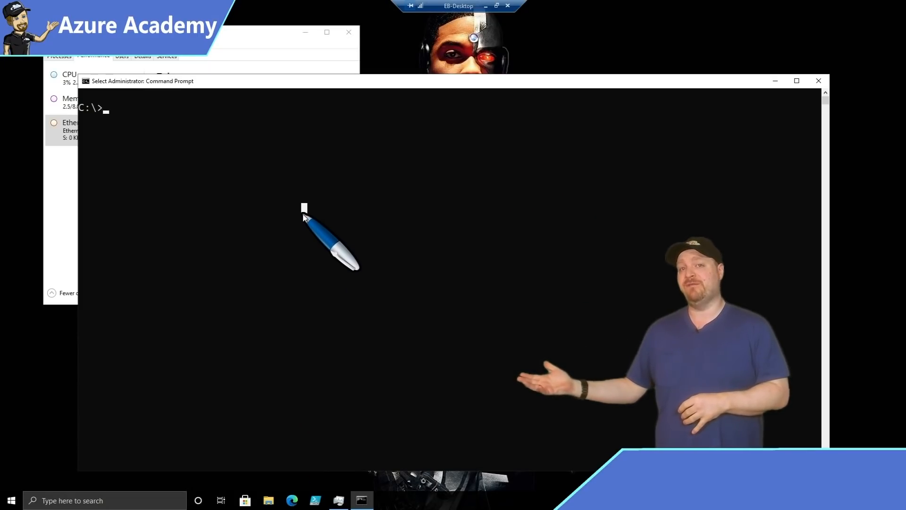
pyautogui.write('gpupdate')
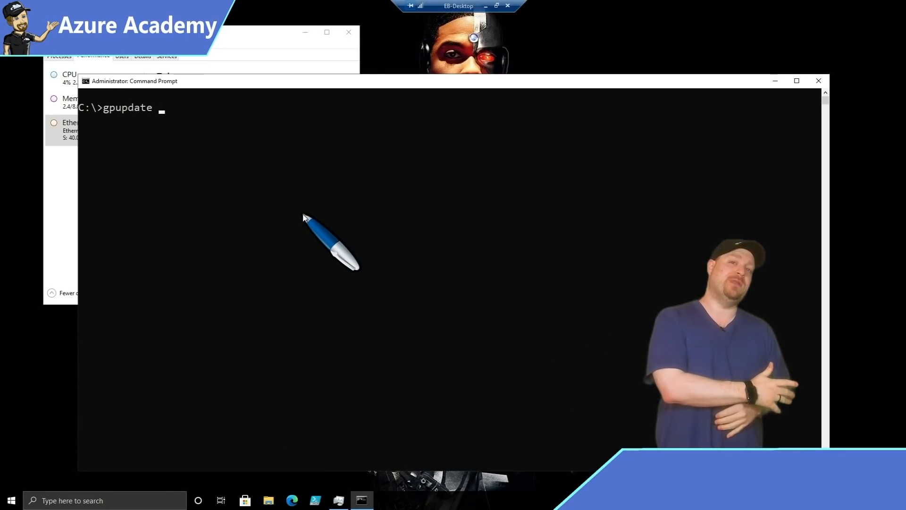
pyautogui.write('rce')
pyautogui.press('Return')
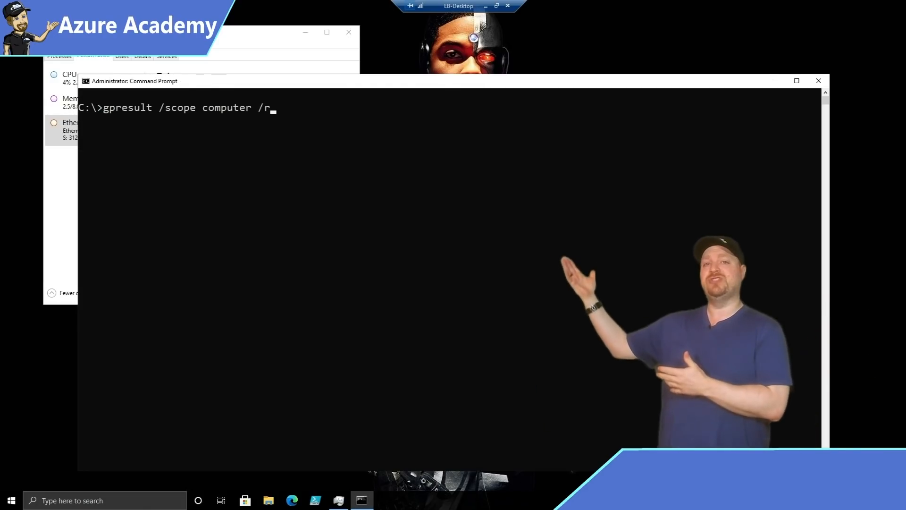
# Run gpresult /scope computer /r and verify extension management is Enabled in Resultant Set of Policy.
pyautogui.press('Return')
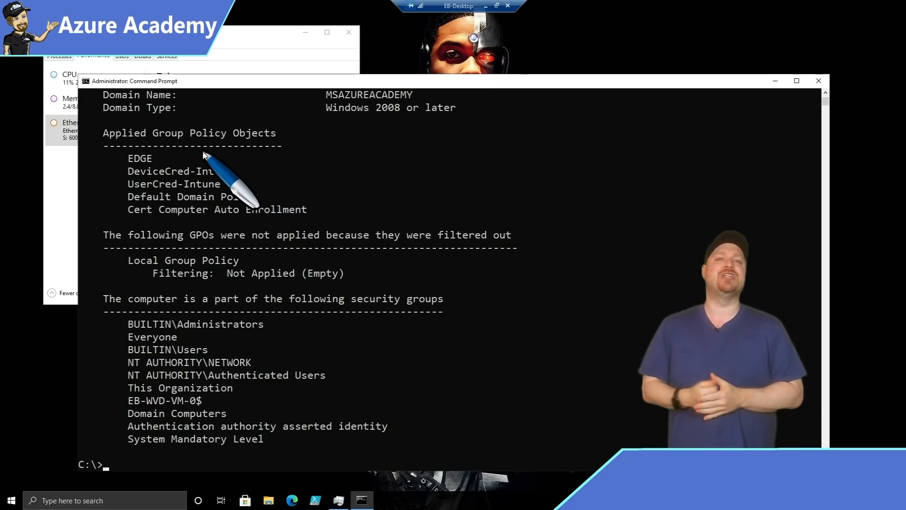
pyautogui.moveTo(198, 157); pyautogui.dragTo(81, 119)
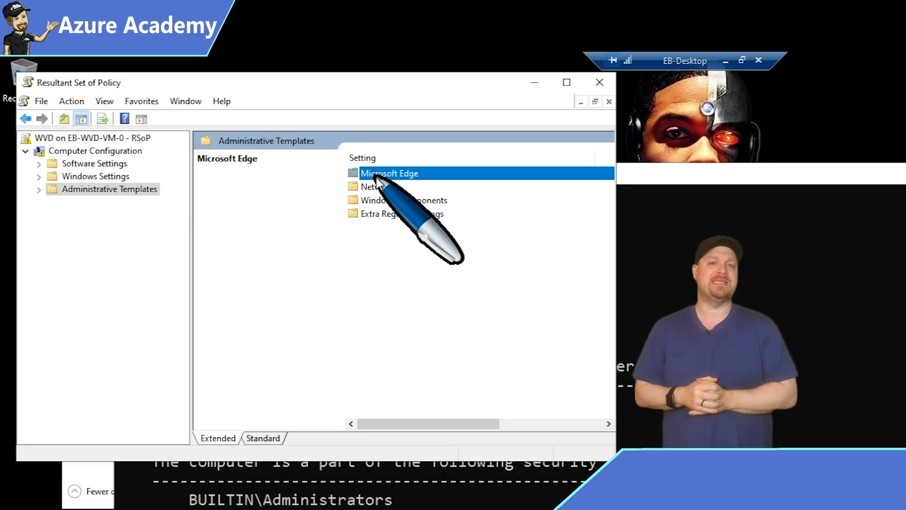
pyautogui.doubleClick(376, 173)
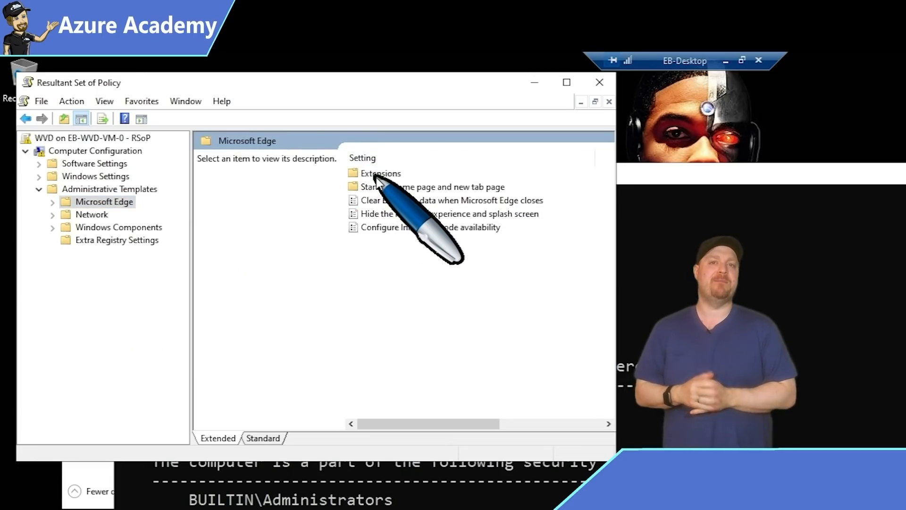
pyautogui.doubleClick(375, 175)
pyautogui.doubleClick(376, 175)
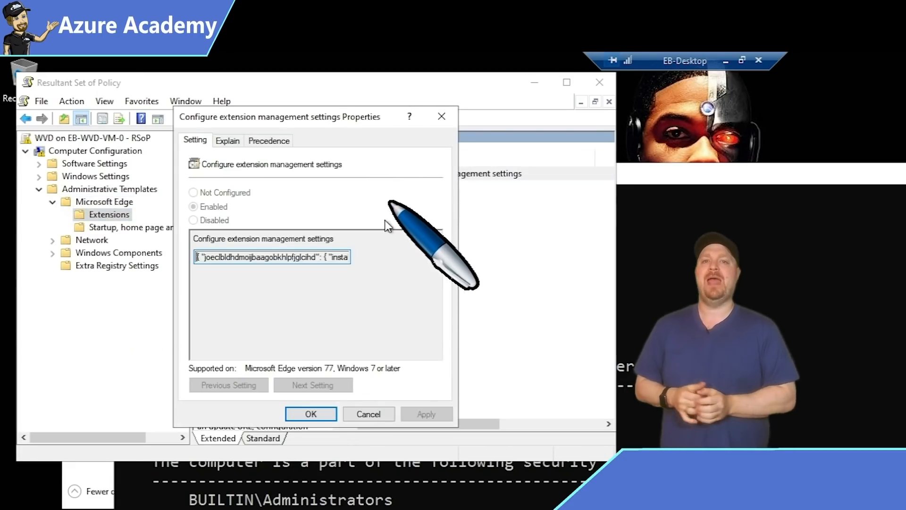
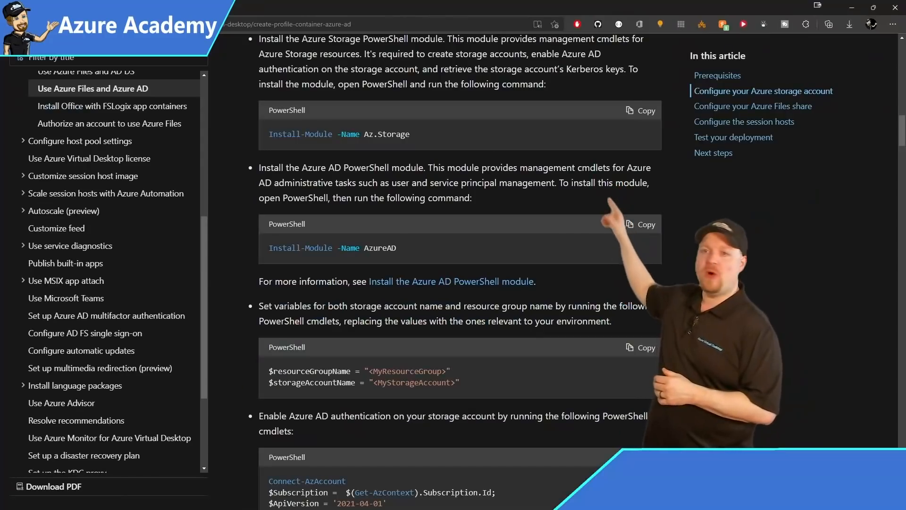
# Scroll the Azure Files and Azure AD Docs article down to its PowerShell script sections.
pyautogui.scroll(-10, 460, 236)
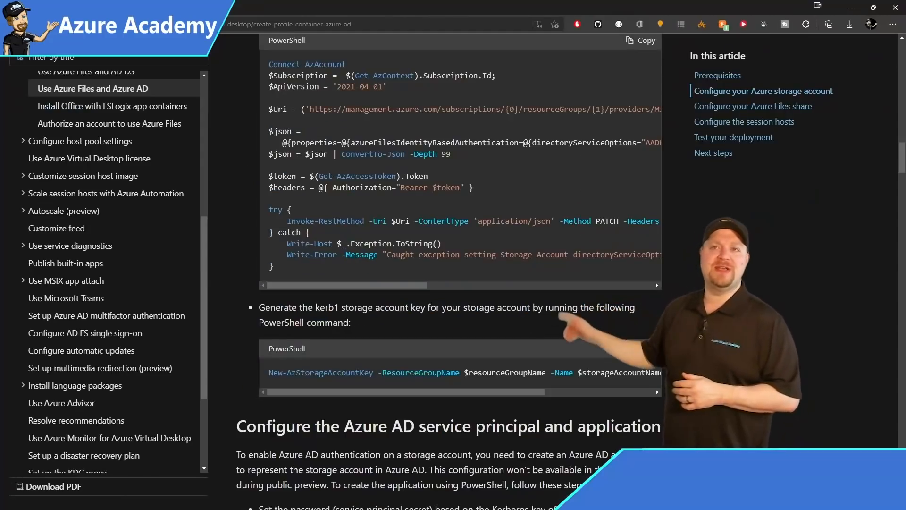
pyautogui.scroll(-10, 460, 236)
pyautogui.scroll(-9, 460, 236)
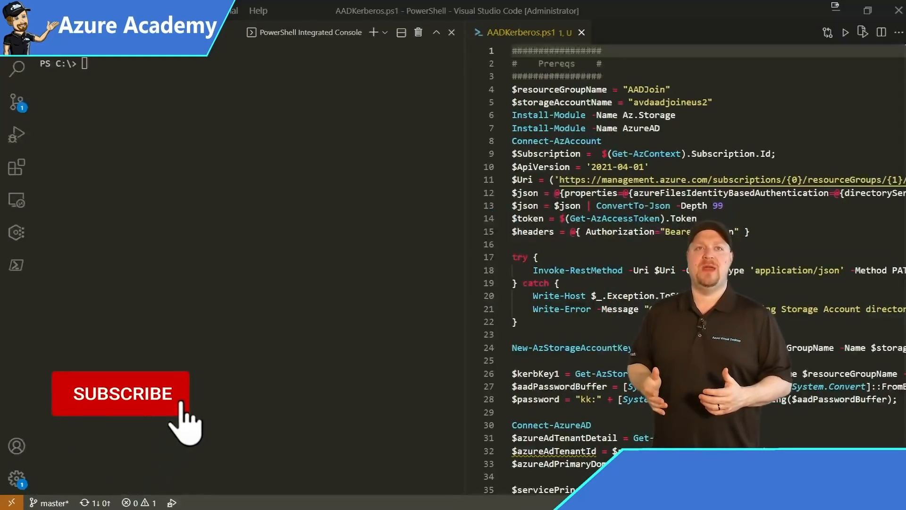
# Select the whole AADKerberos.ps1 script and run it in the PowerShell Integrated Console.
pyautogui.click(712, 79)
pyautogui.hotkey('ctrl', 'a')
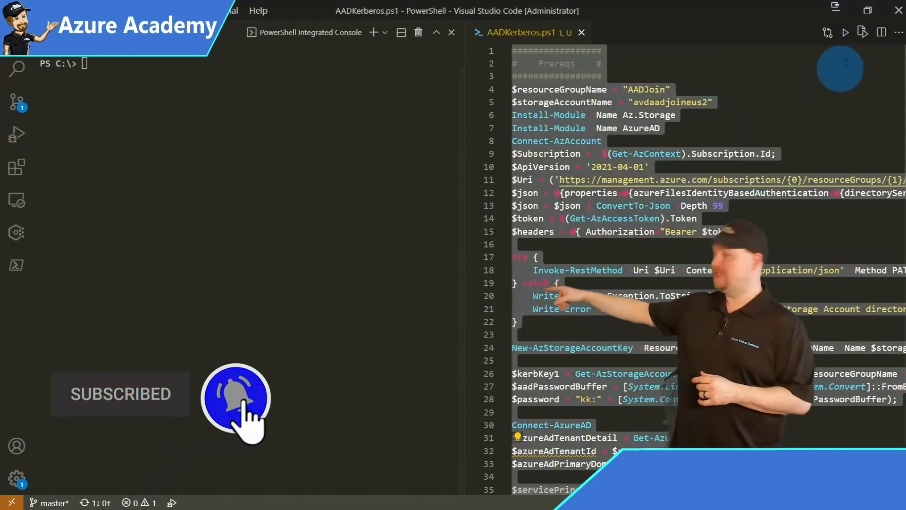
pyautogui.click(862, 33)
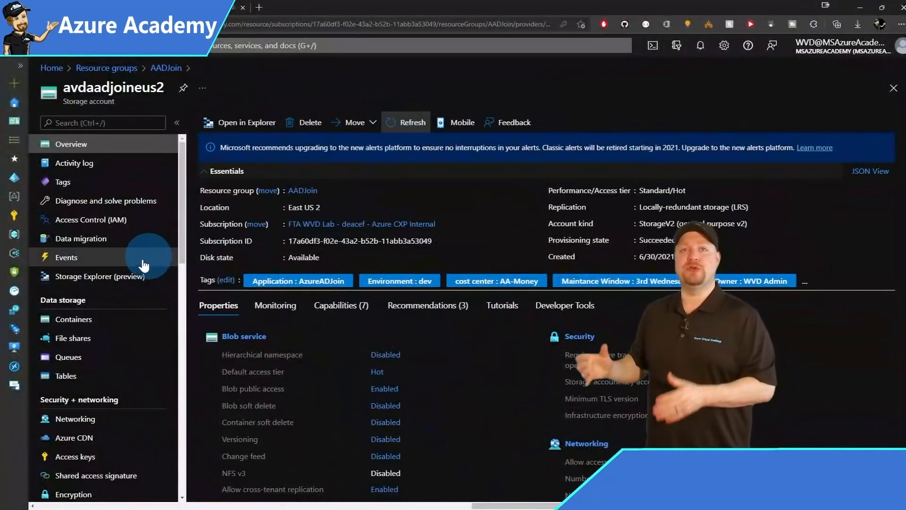
# Open the avdaadjoineus2 app registration from Azure Active Directory's full applications list.
pyautogui.click(72, 340)
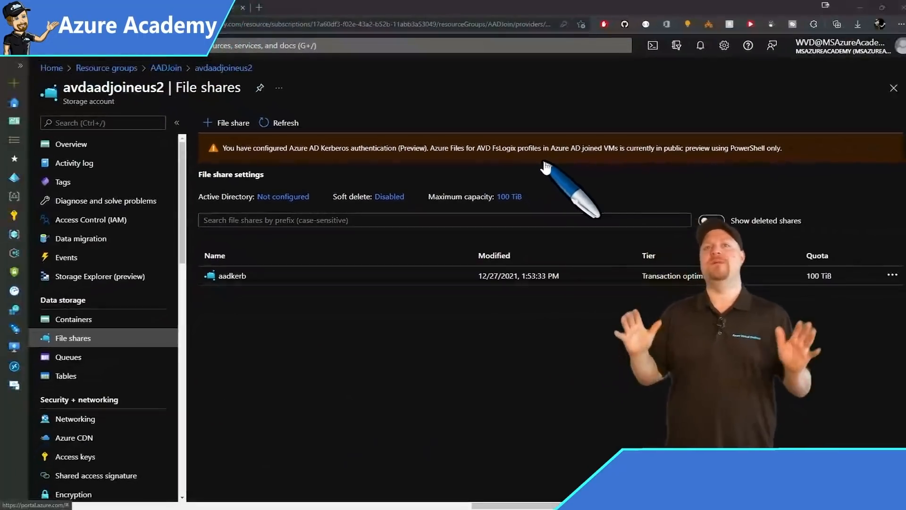
pyautogui.click(16, 180)
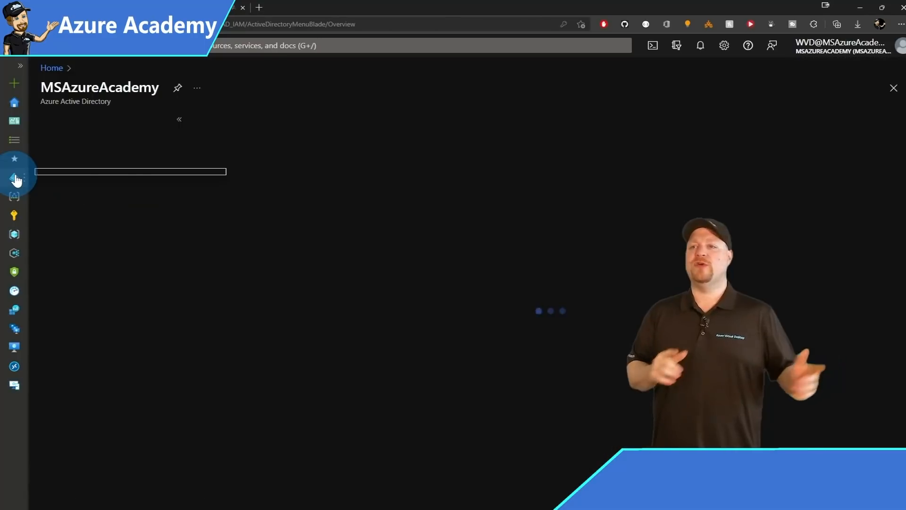
pyautogui.click(84, 352)
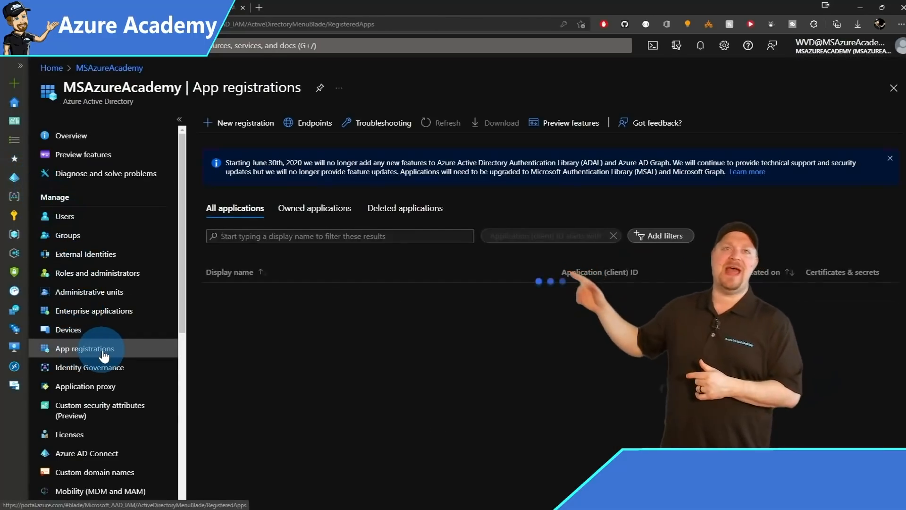
pyautogui.click(260, 208)
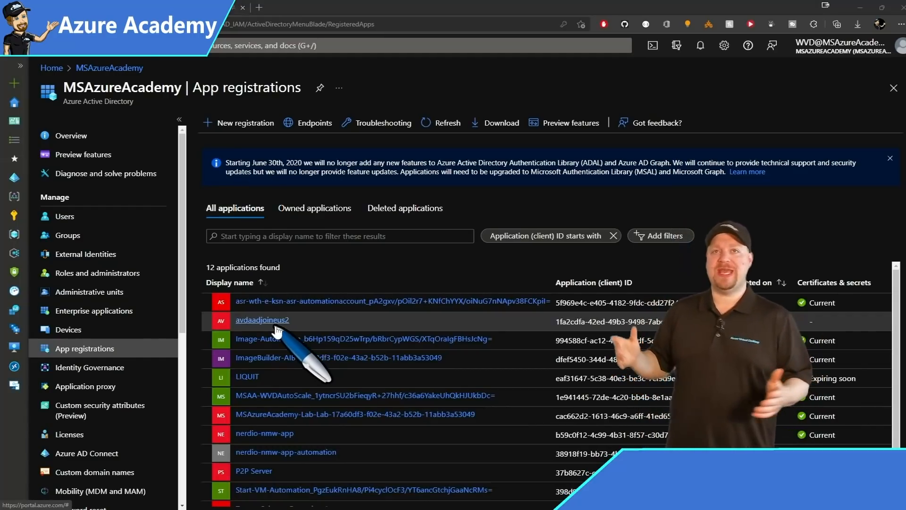
pyautogui.click(262, 323)
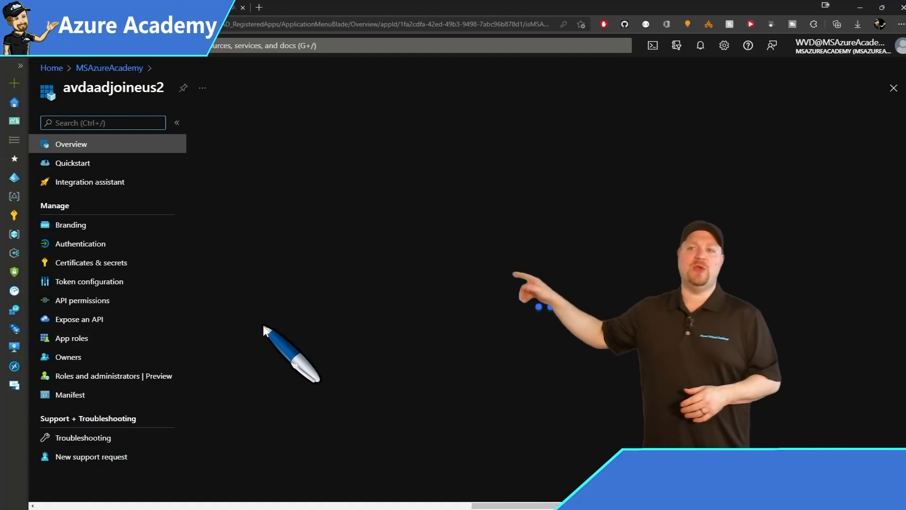
# Add the Microsoft Graph openid and profile permissions to the app.
pyautogui.click(92, 306)
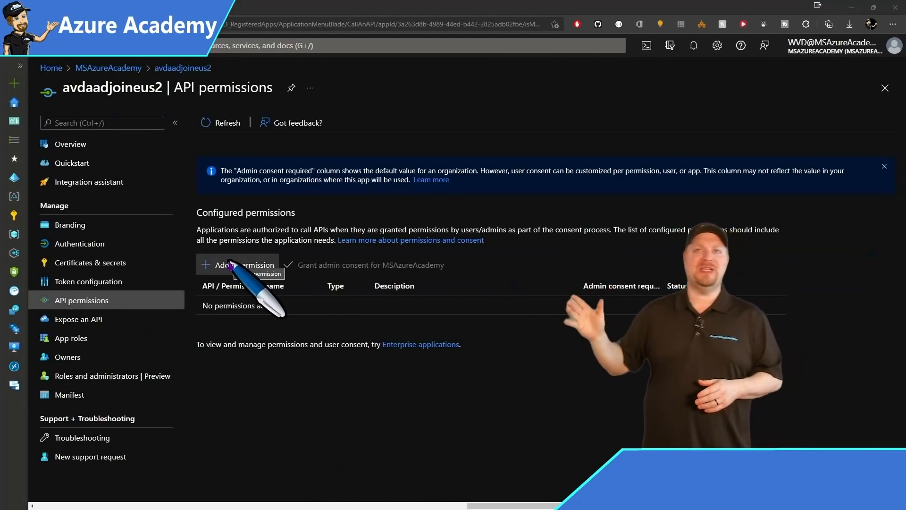
pyautogui.click(228, 265)
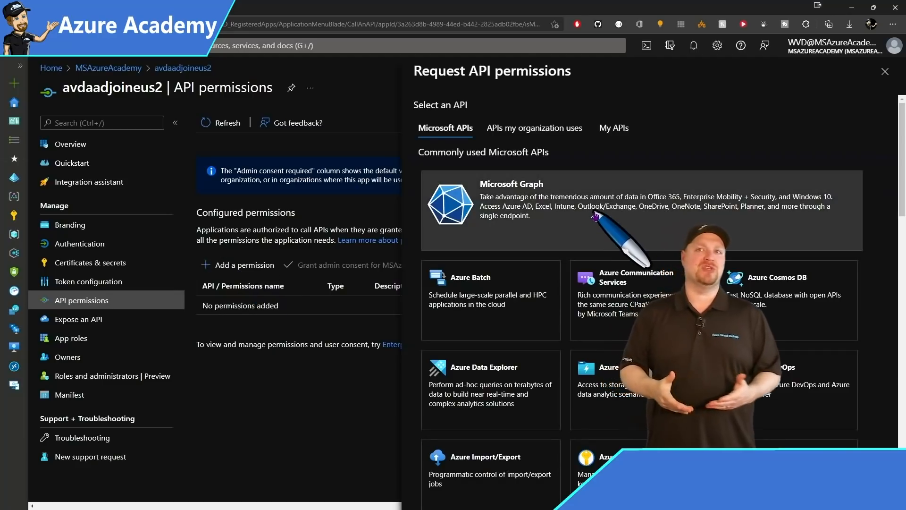
pyautogui.click(596, 216)
pyautogui.scroll(-3, 457, 319)
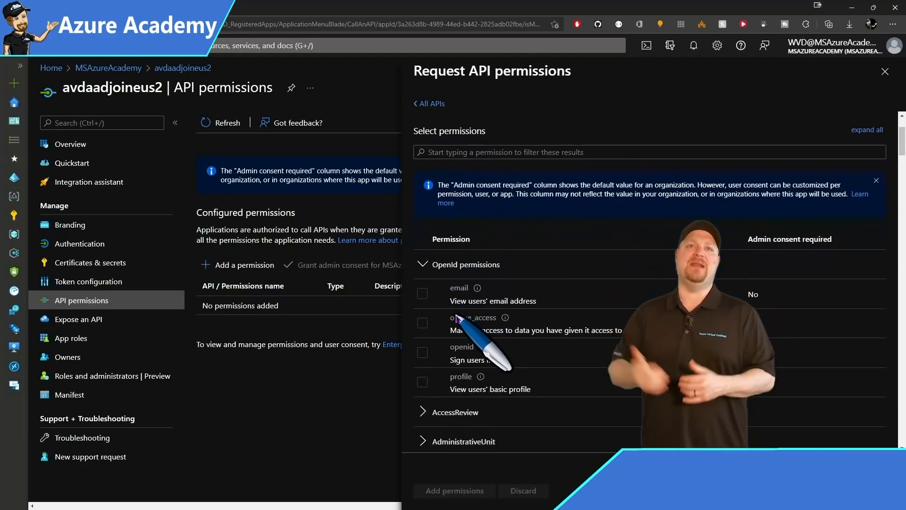
pyautogui.click(422, 347)
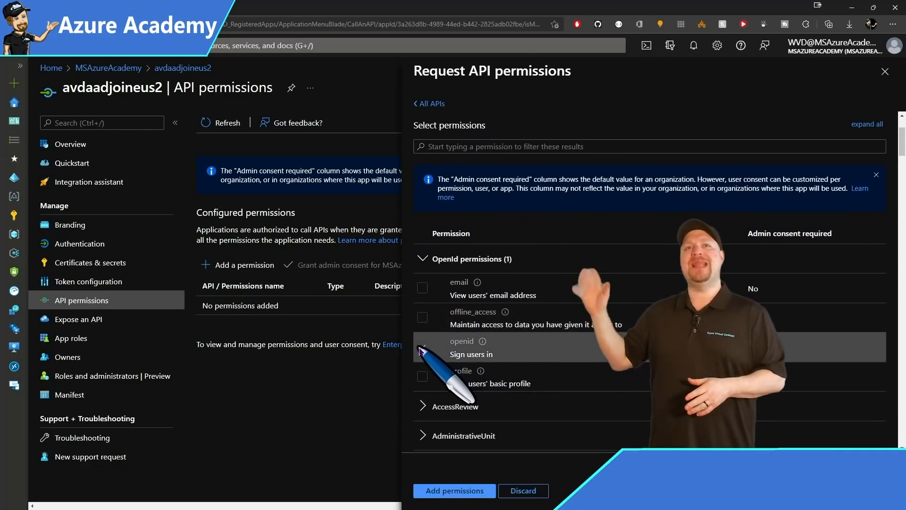
pyautogui.click(422, 377)
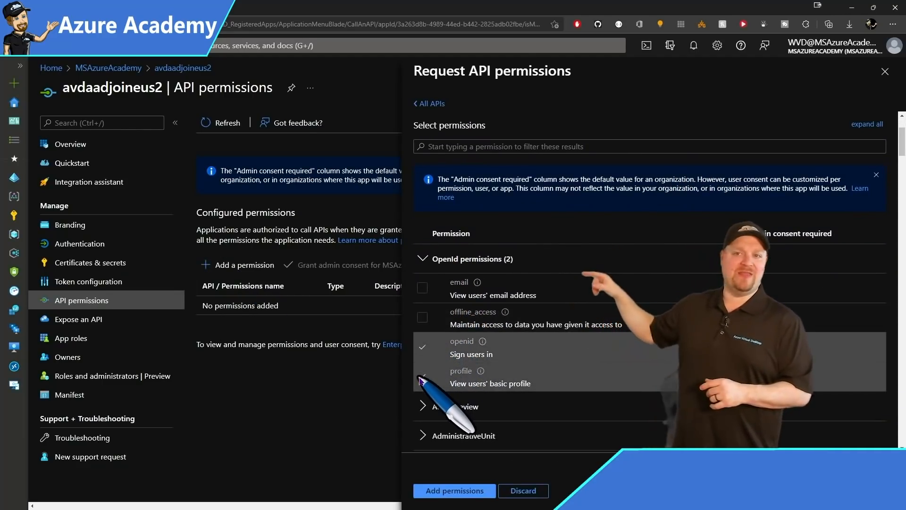
pyautogui.click(439, 492)
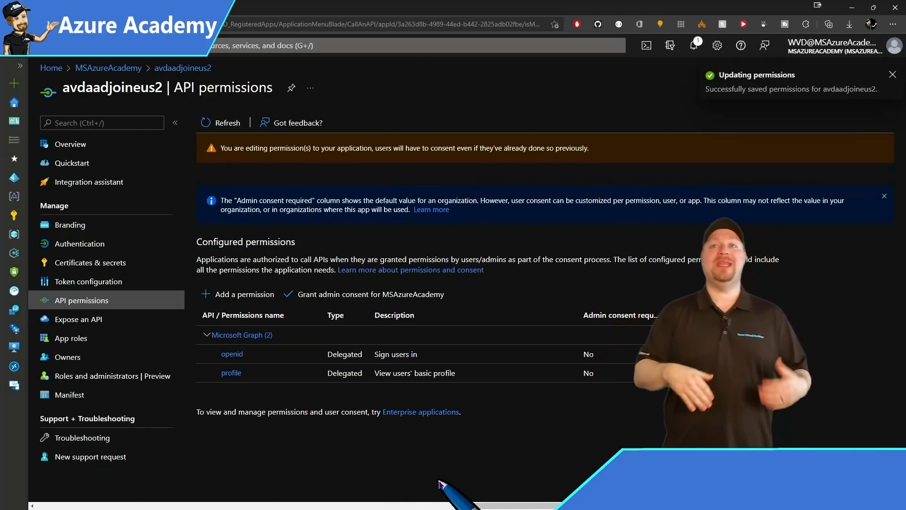
# Add delegated Microsoft Graph User.Read and grant admin consent for the tenant.
pyautogui.click(250, 294)
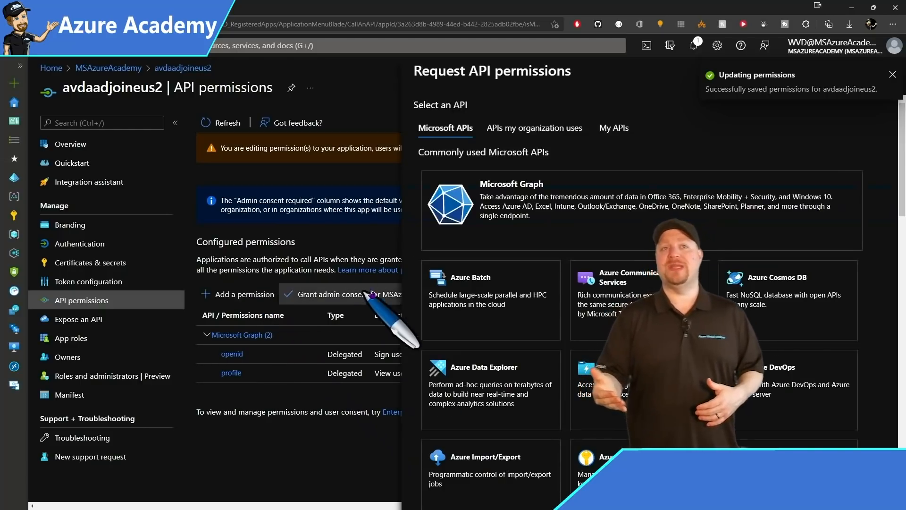
pyautogui.click(465, 208)
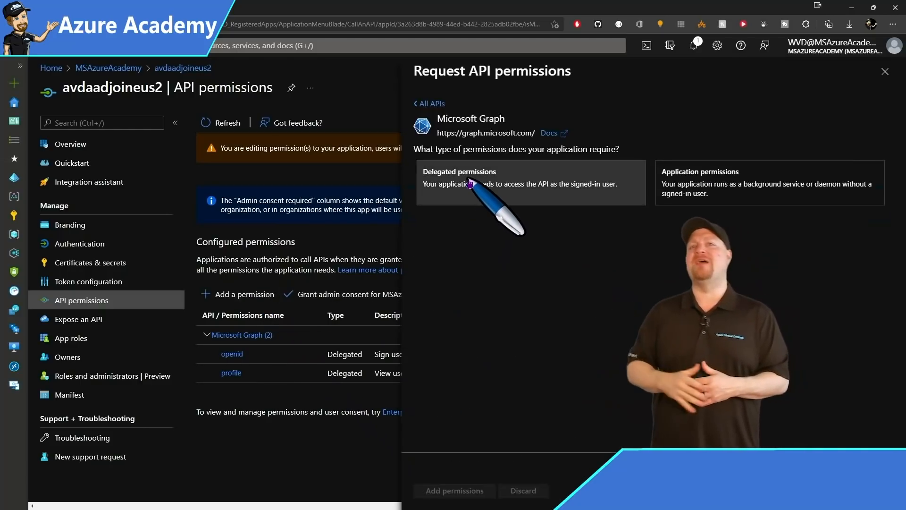
pyautogui.click(470, 184)
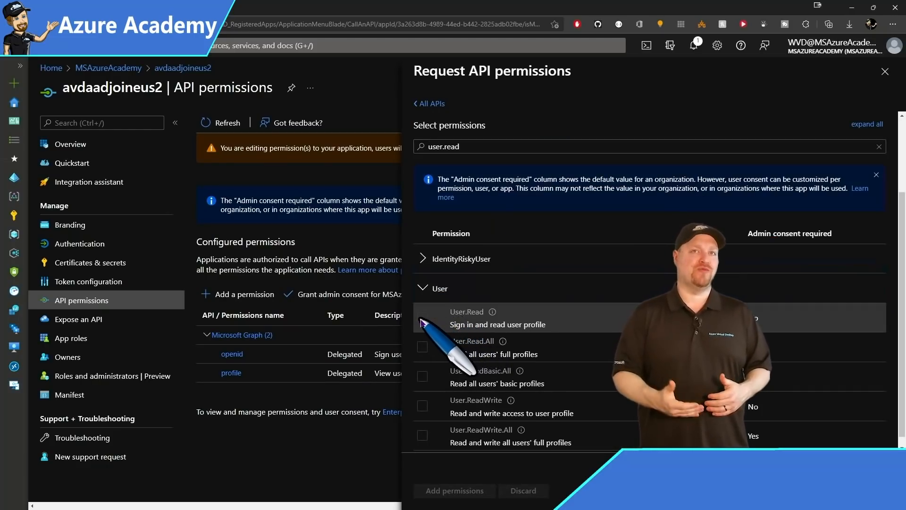
pyautogui.click(422, 321)
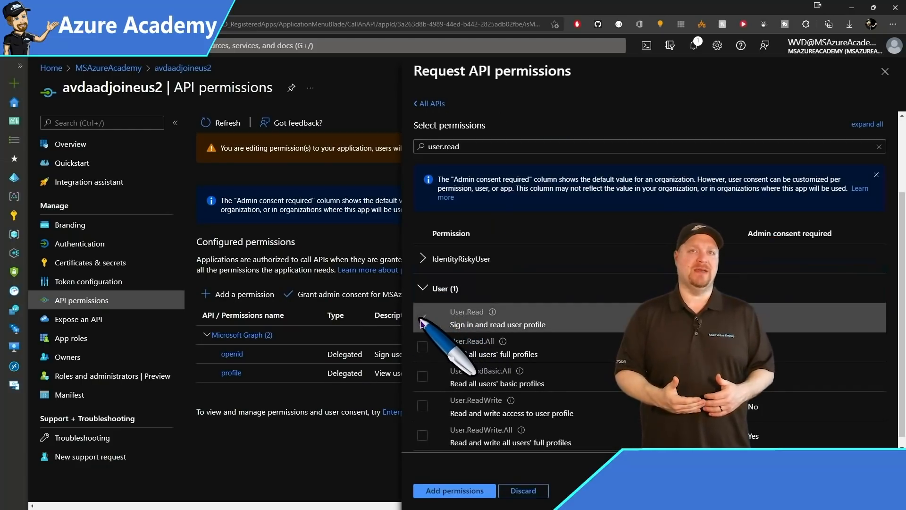
pyautogui.click(456, 492)
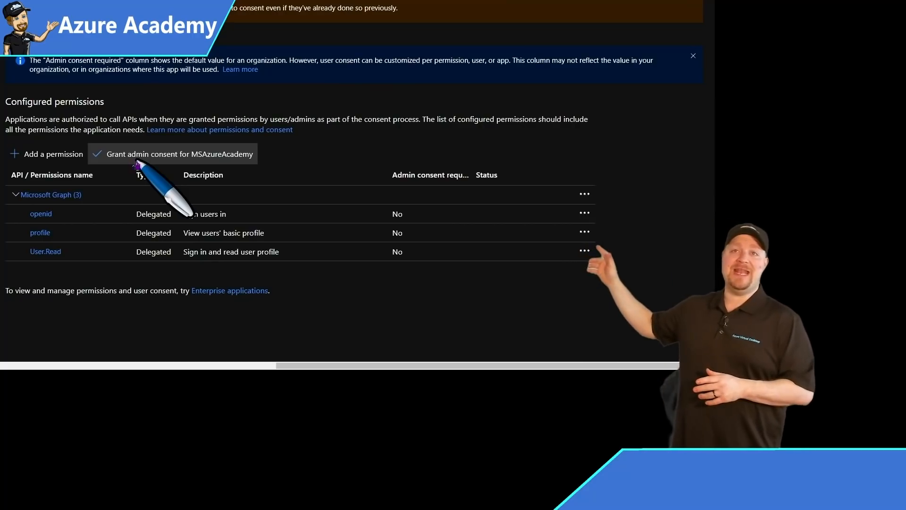
pyautogui.click(111, 156)
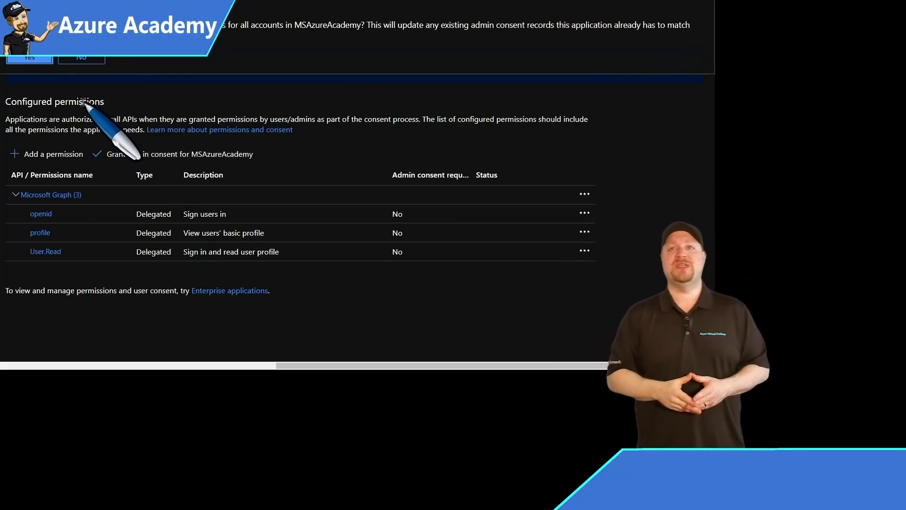
pyautogui.click(35, 59)
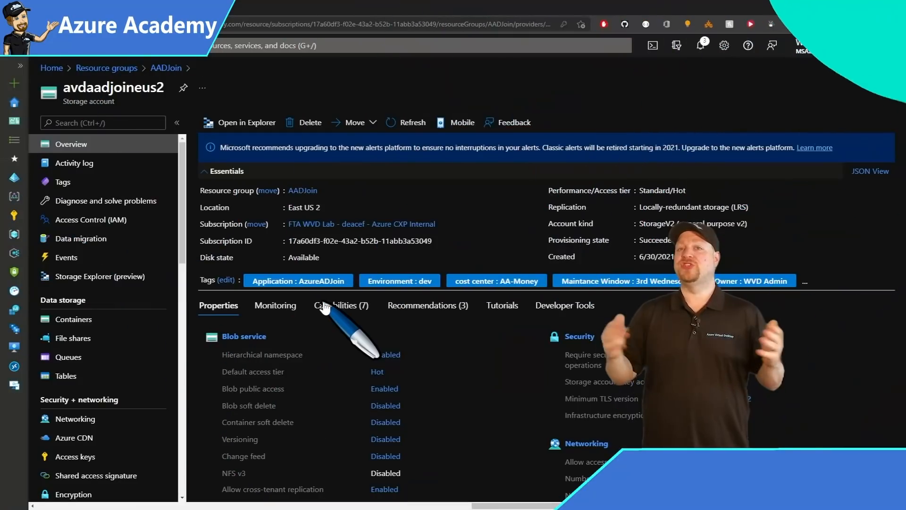
# Open avdaadjoineus2's Access Control (IAM) role assignments and start adding a role assignment.
pyautogui.click(131, 222)
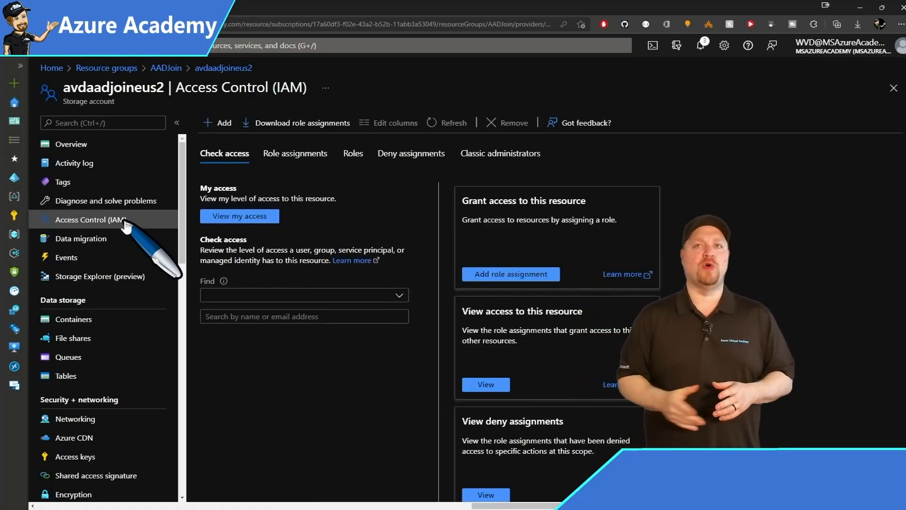
pyautogui.click(321, 153)
pyautogui.scroll(-1, 337, 261)
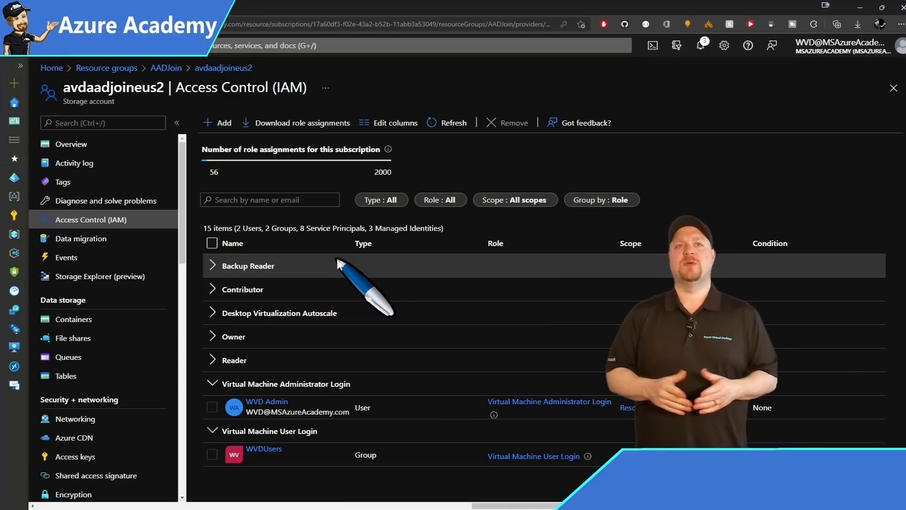
pyautogui.click(222, 124)
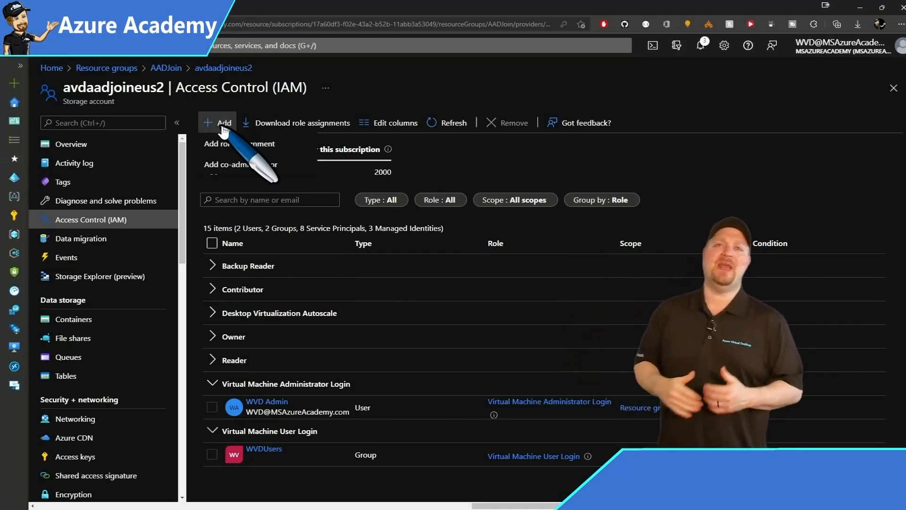
pyautogui.click(231, 144)
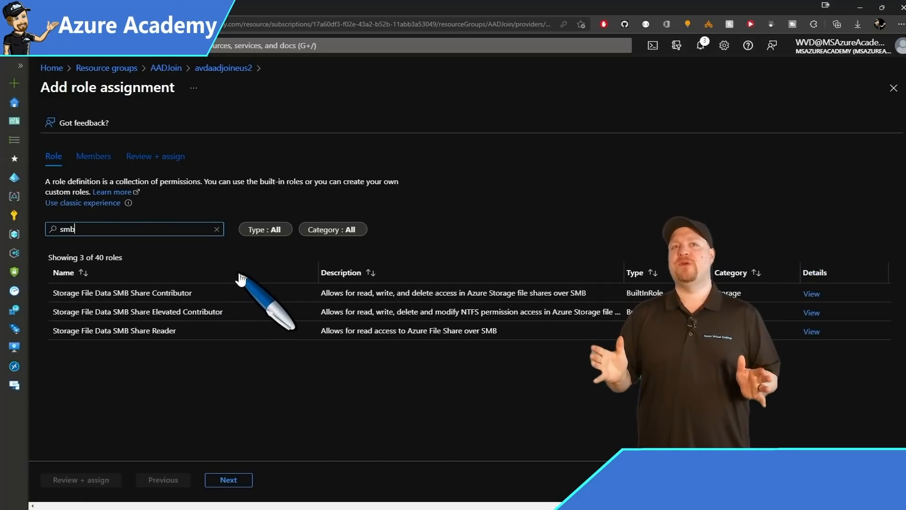
# Assign Storage File Data SMB Share Elevated Contributor to the admin user found by searching 'wvd'.
pyautogui.click(214, 314)
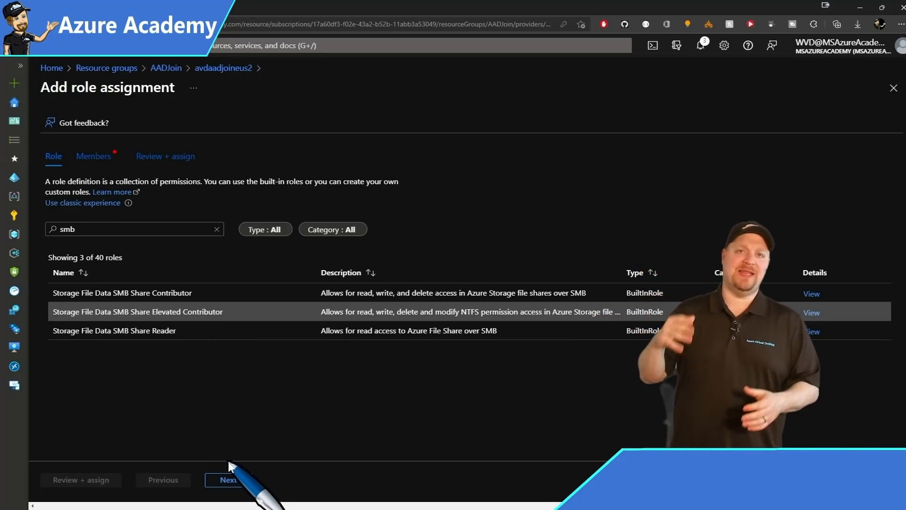
pyautogui.click(230, 481)
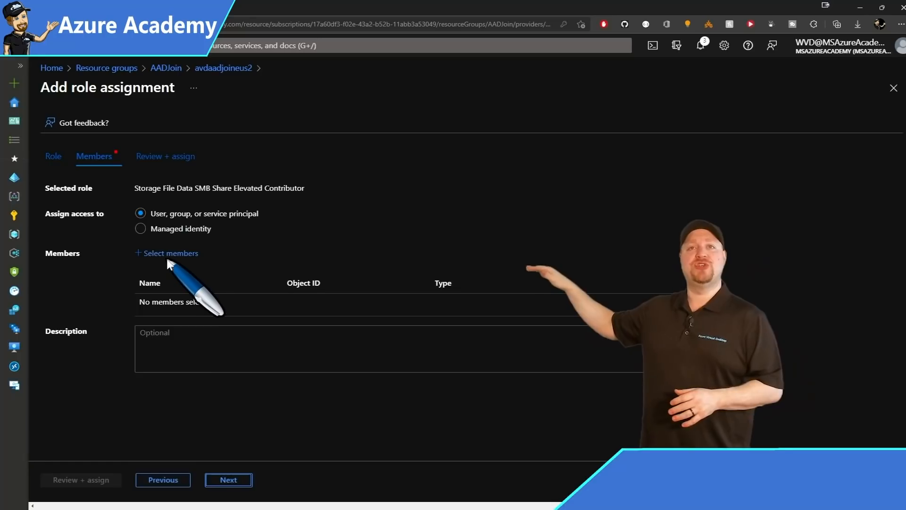
pyautogui.click(153, 254)
pyautogui.write('wvd')
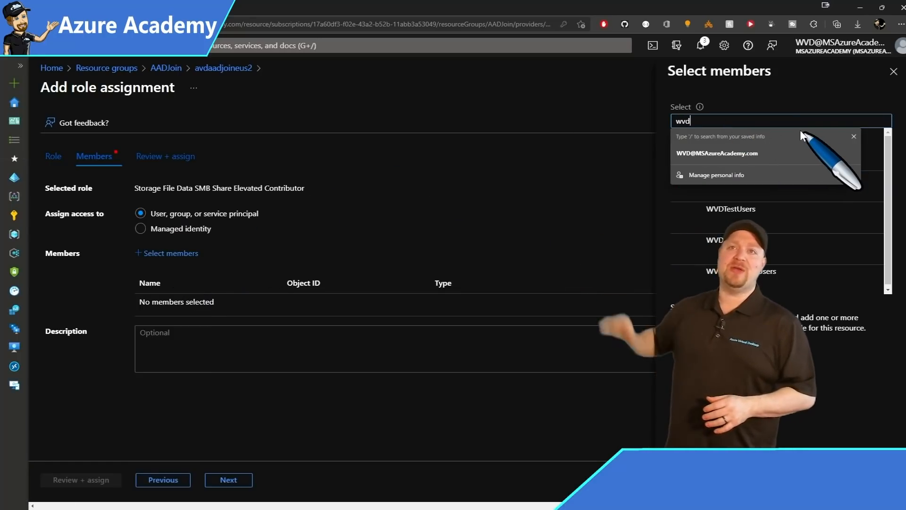
pyautogui.click(755, 156)
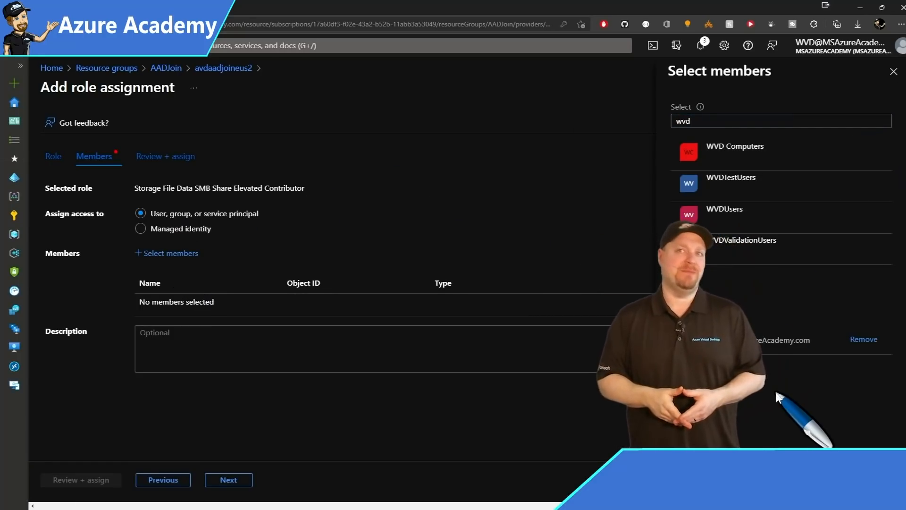
pyautogui.click(693, 480)
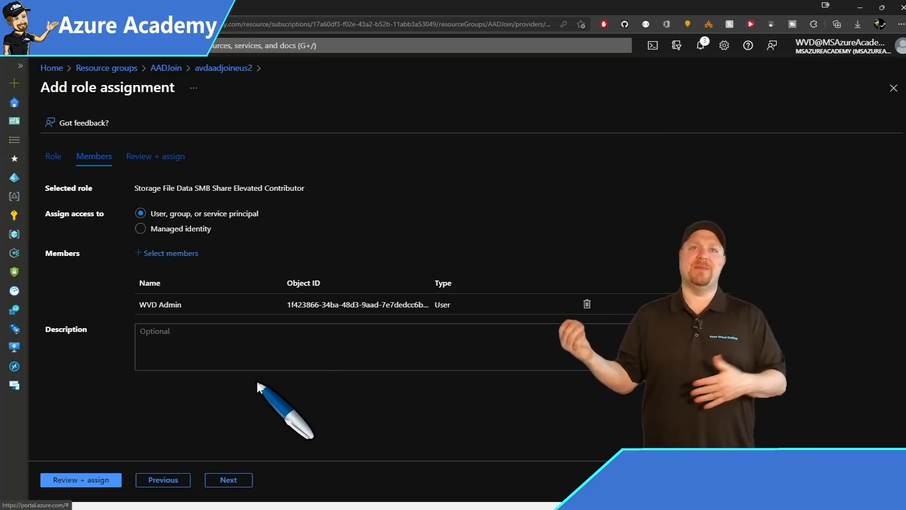
pyautogui.click(93, 479)
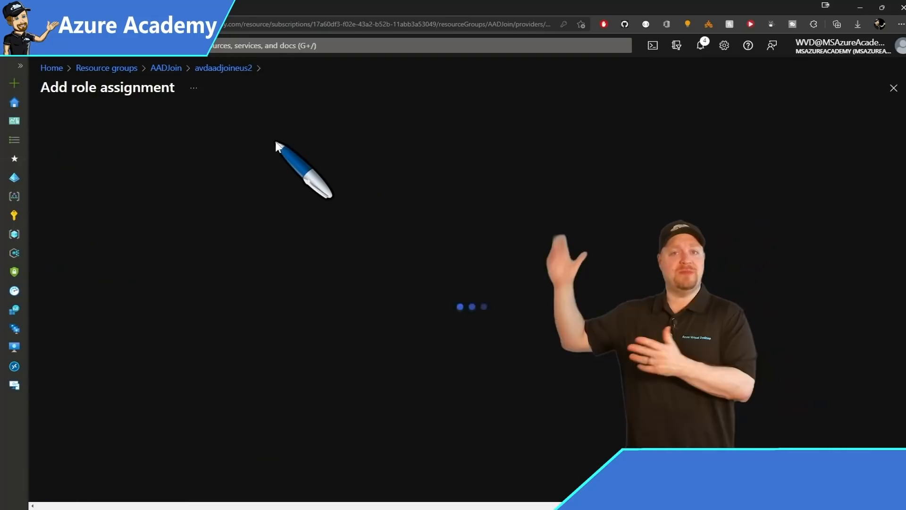
pyautogui.click(142, 230)
# Filter roles by 'smb' and assign Storage File Data SMB Share Contributor to the WVDUsers group.
pyautogui.write('smb')
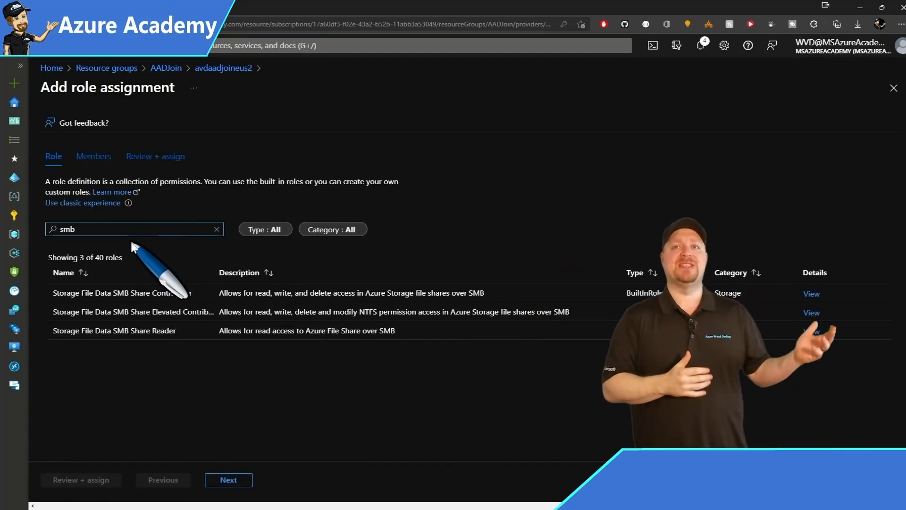
pyautogui.click(156, 296)
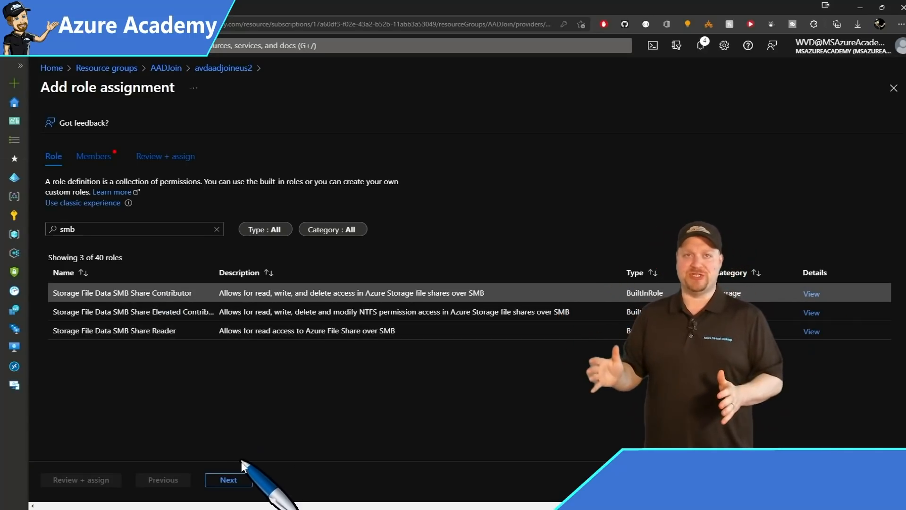
pyautogui.click(228, 479)
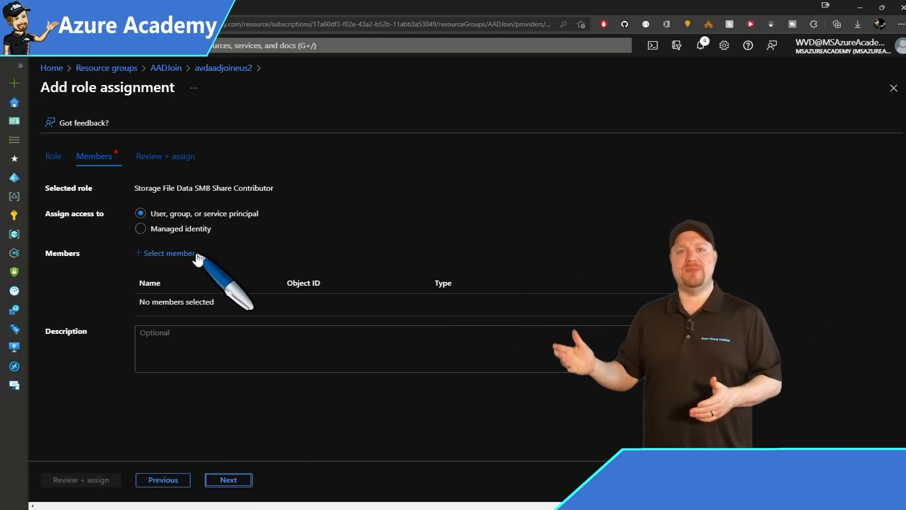
pyautogui.click(171, 253)
pyautogui.write('wvdusers')
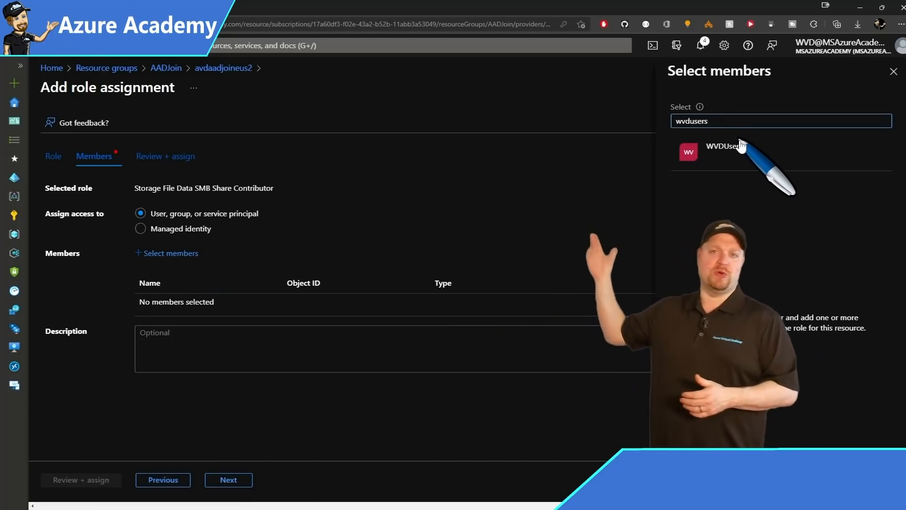
pyautogui.click(740, 147)
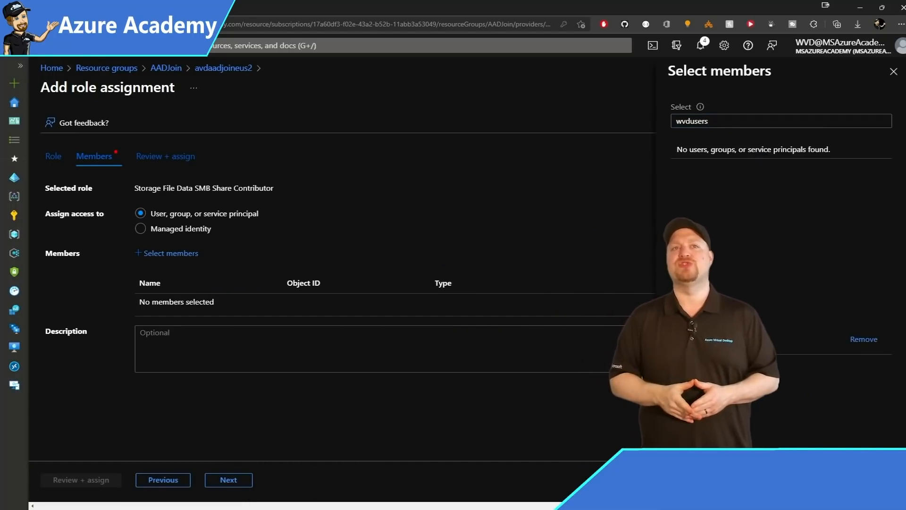
pyautogui.click(689, 480)
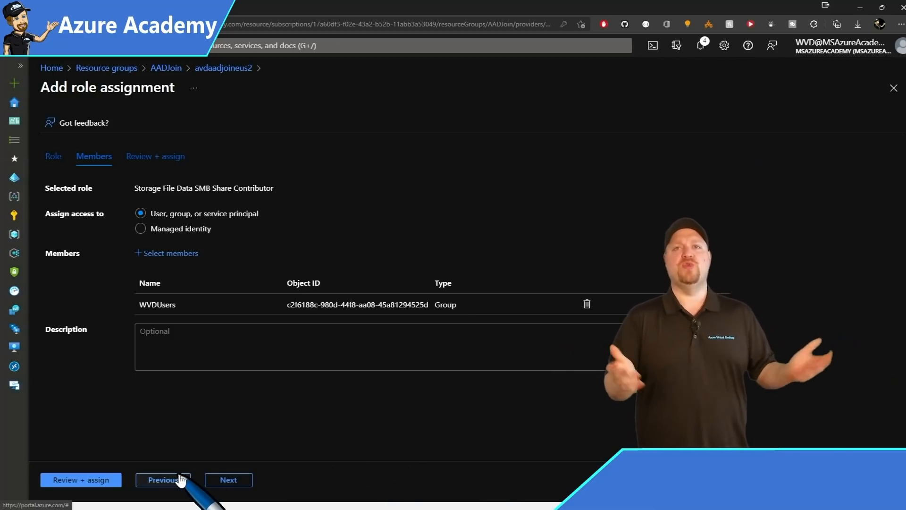
pyautogui.click(83, 480)
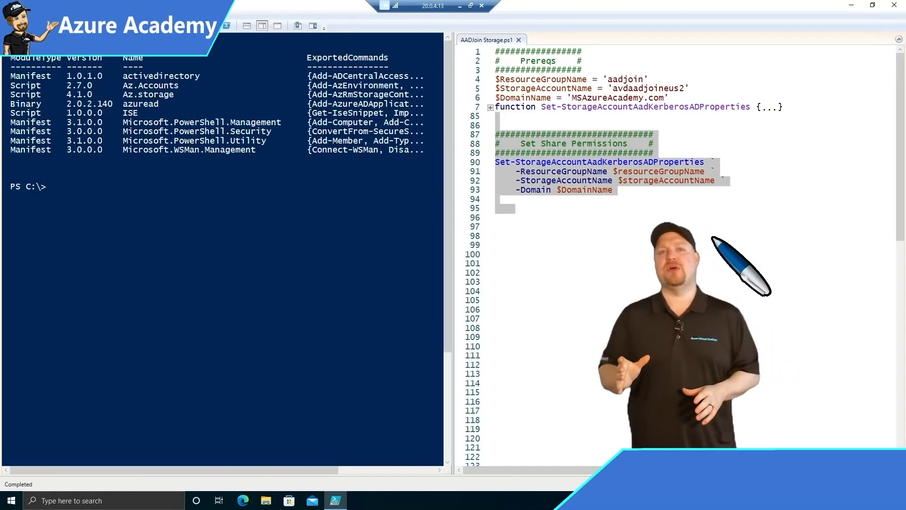
# Clear the console and run AADJoin Storage.ps1 to set avdaadjoineus2's Azure AD Kerberos properties.
pyautogui.click(516, 309)
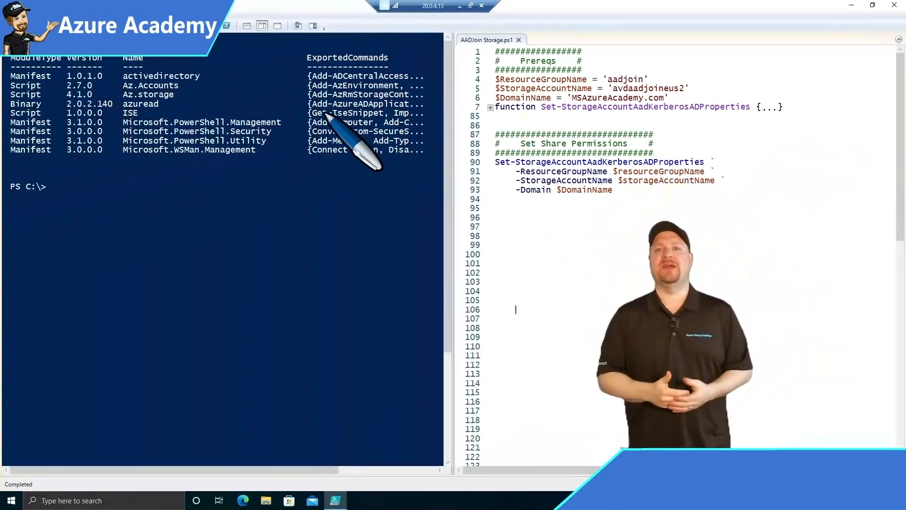
pyautogui.click(106, 26)
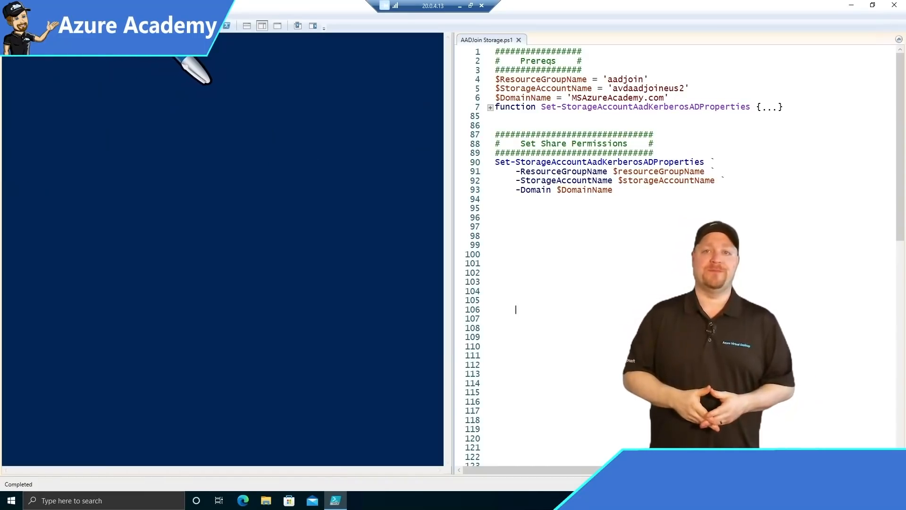
pyautogui.press('F5')
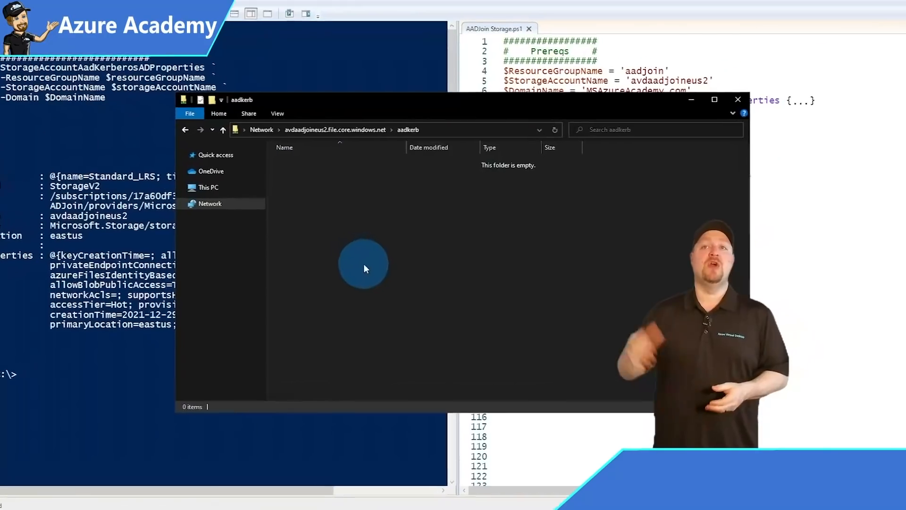
# Remove Full control from CREATOR OWNER in the aadkerb folder's advanced security settings.
pyautogui.rightClick(285, 234)
pyautogui.click(349, 384)
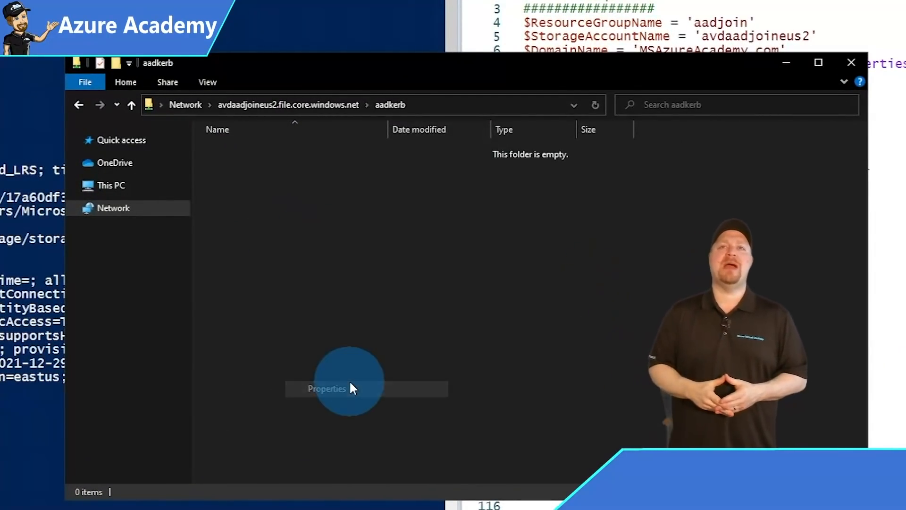
pyautogui.click(166, 158)
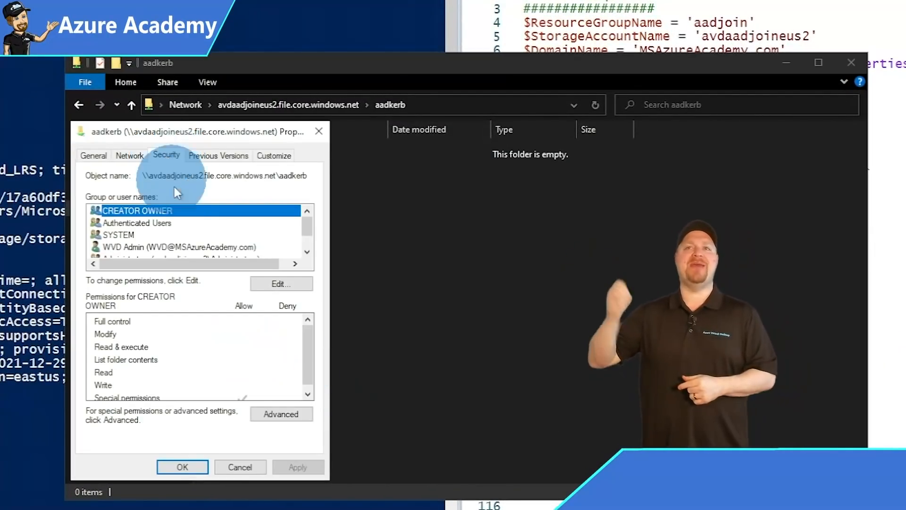
pyautogui.click(275, 416)
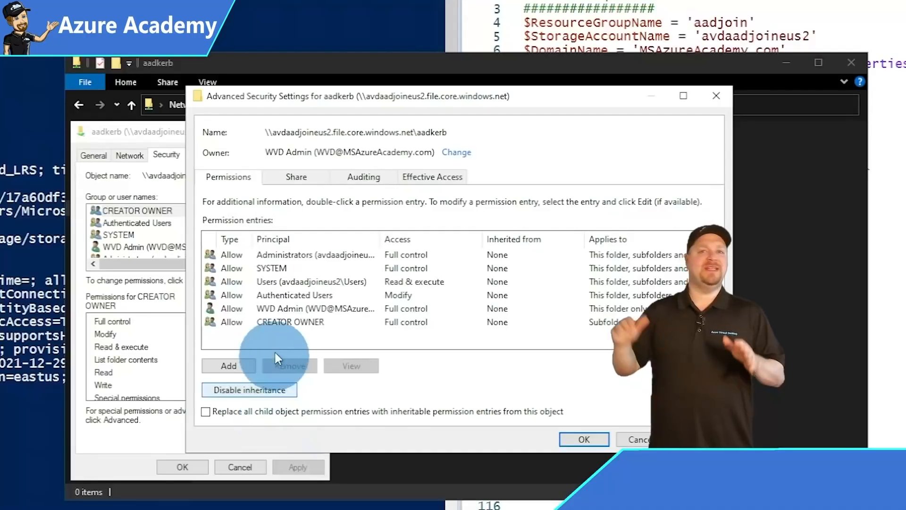
pyautogui.click(281, 321)
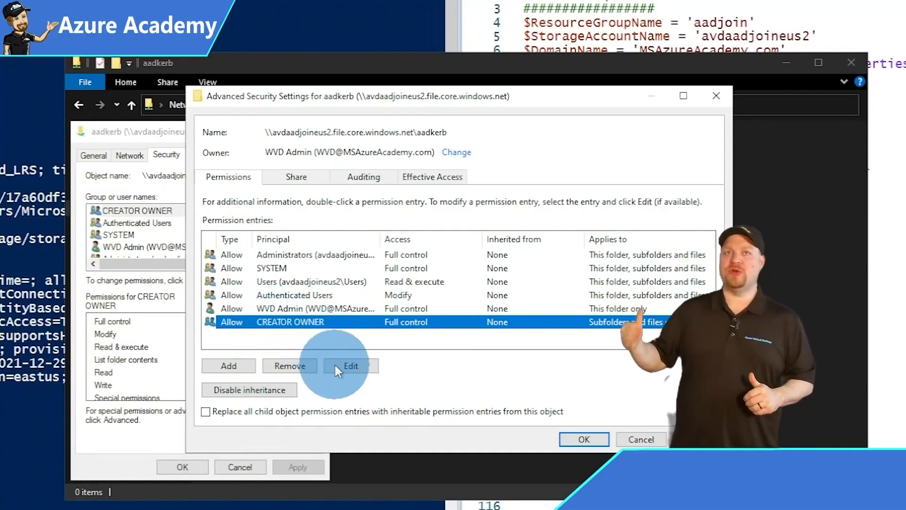
pyautogui.click(363, 369)
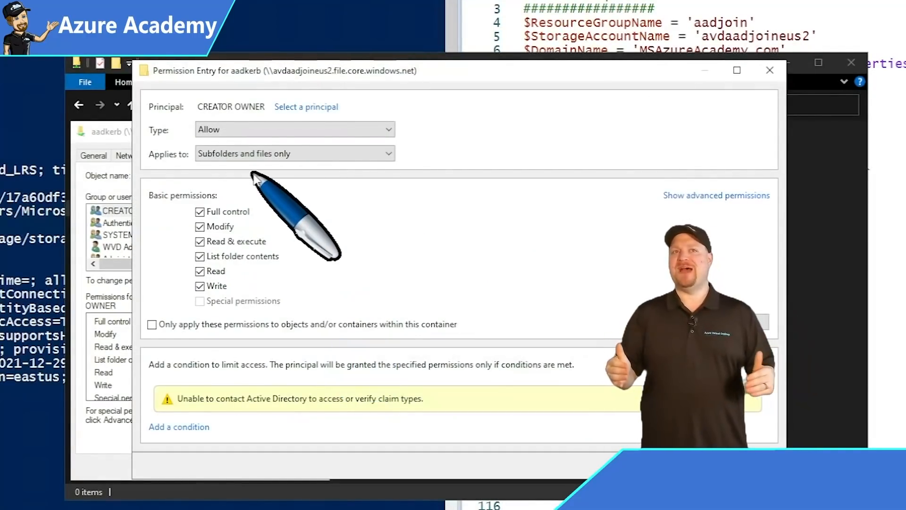
pyautogui.click(199, 211)
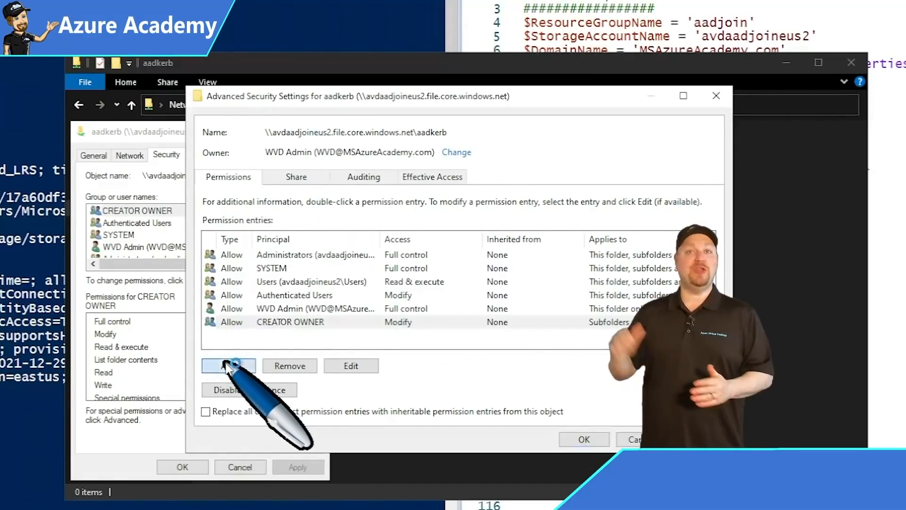
# Add a WVDUsers permission entry with Modify, applying to this folder only.
pyautogui.click(228, 365)
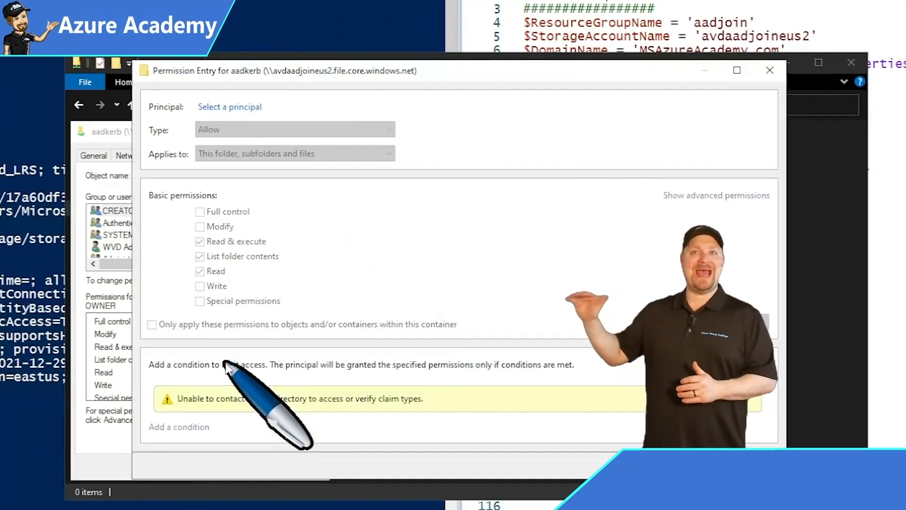
pyautogui.click(228, 106)
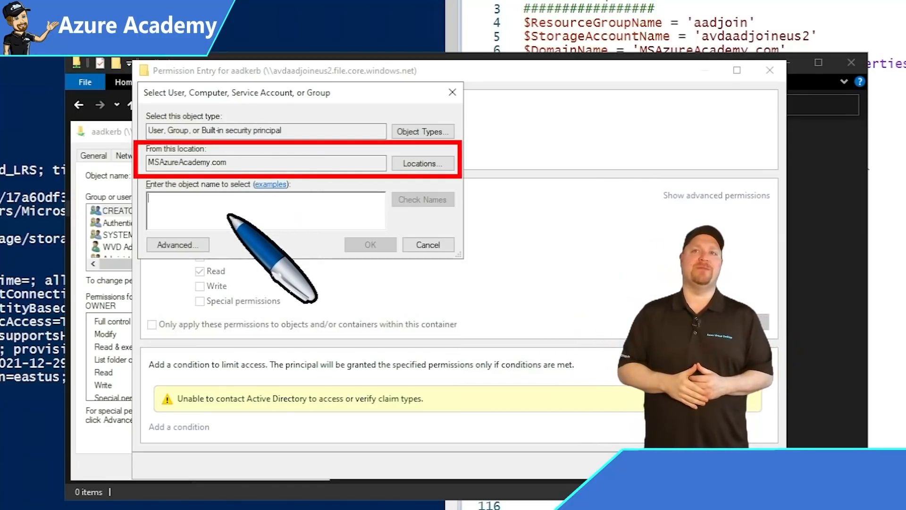
pyautogui.write('wvd')
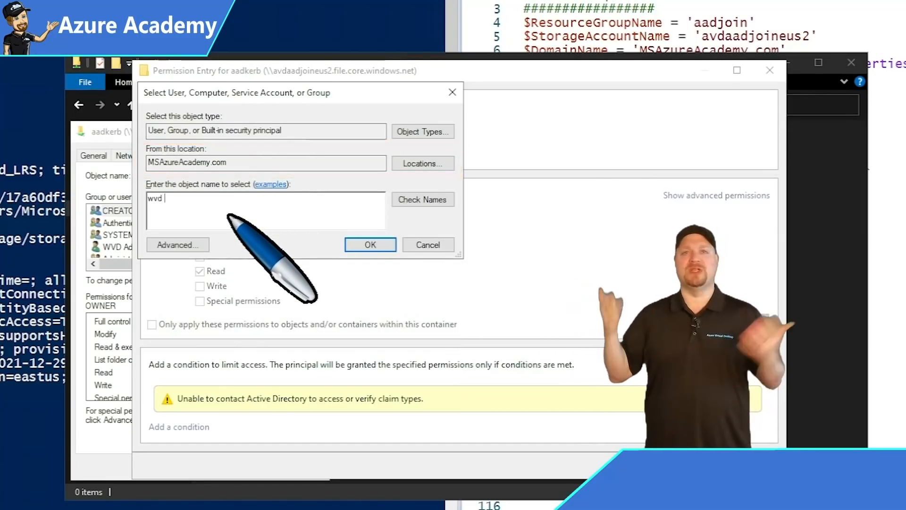
pyautogui.write('us')
pyautogui.hotkey('ctrl', 'k')
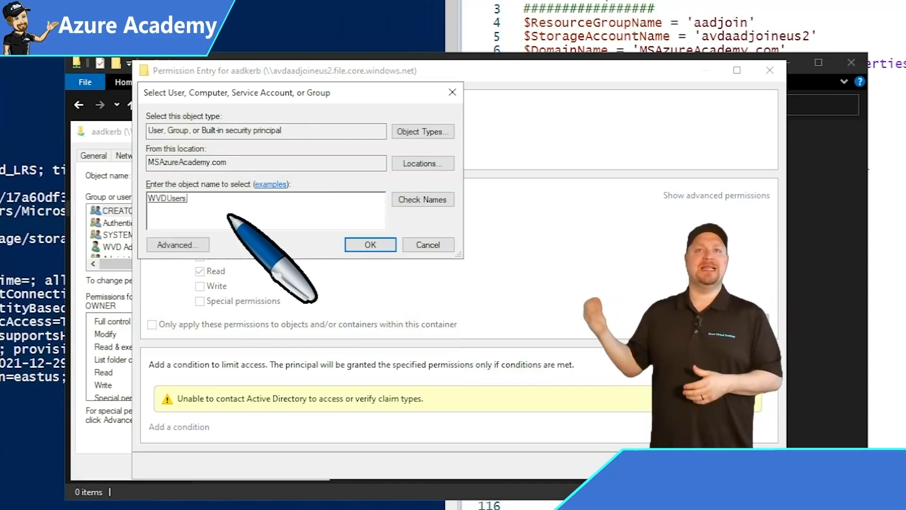
pyautogui.click(370, 245)
pyautogui.click(199, 227)
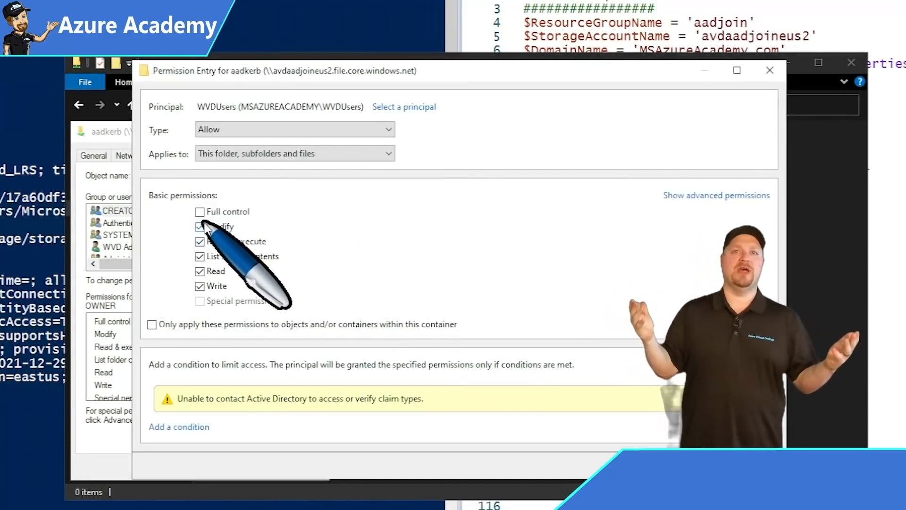
pyautogui.click(290, 153)
pyautogui.click(278, 167)
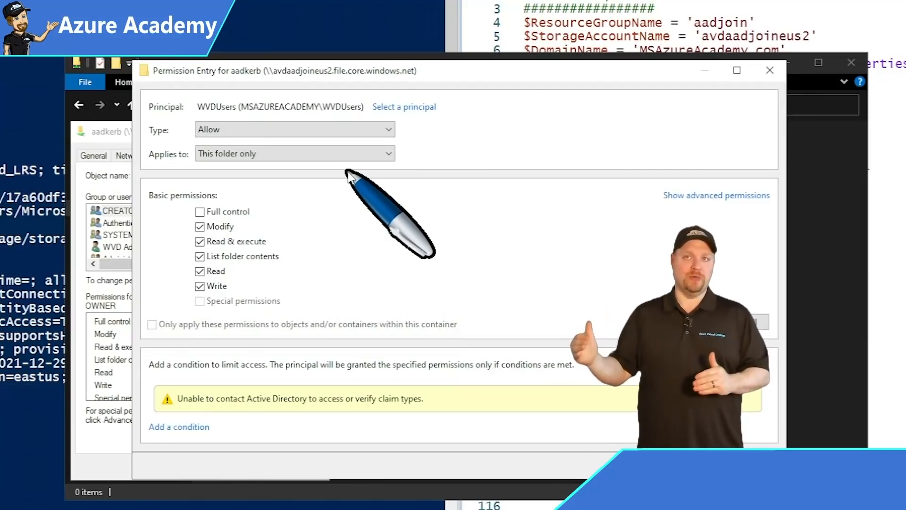
pyautogui.press('Return')
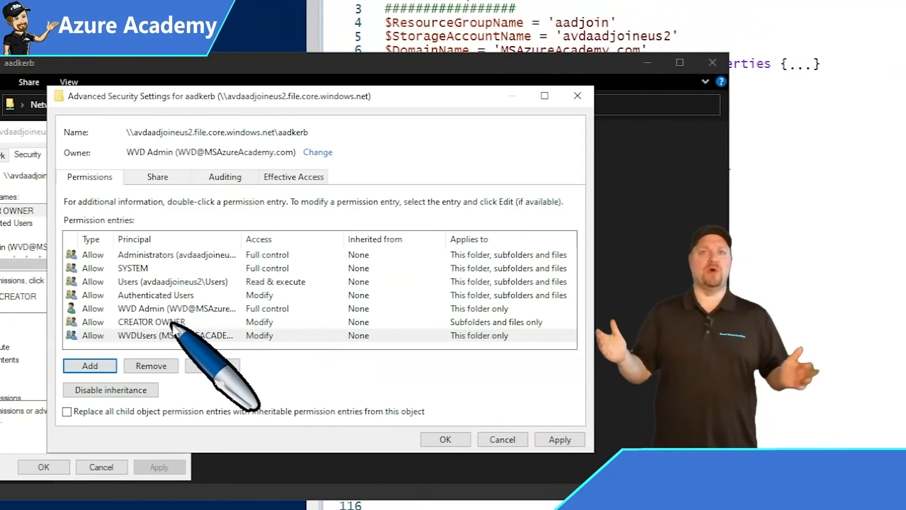
pyautogui.click(172, 306)
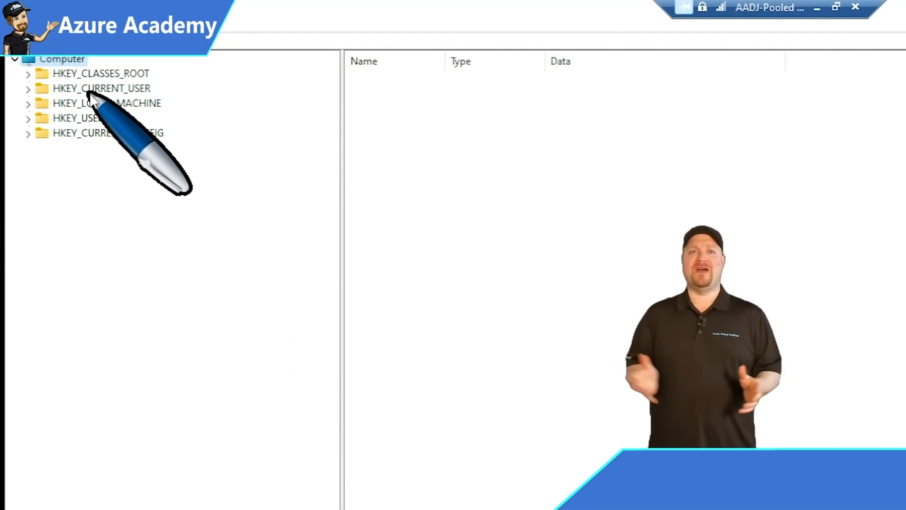
# Navigate to HKLM\SOFTWARE\Policies\Microsoft\AzureADAccount and show LoadCredKeyFromProfile set to 1.
pyautogui.doubleClick(90, 104)
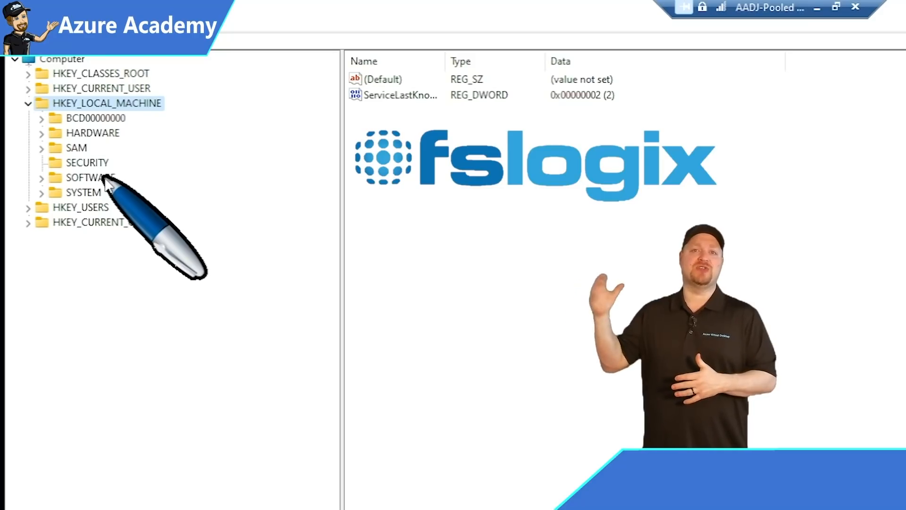
pyautogui.doubleClick(89, 178)
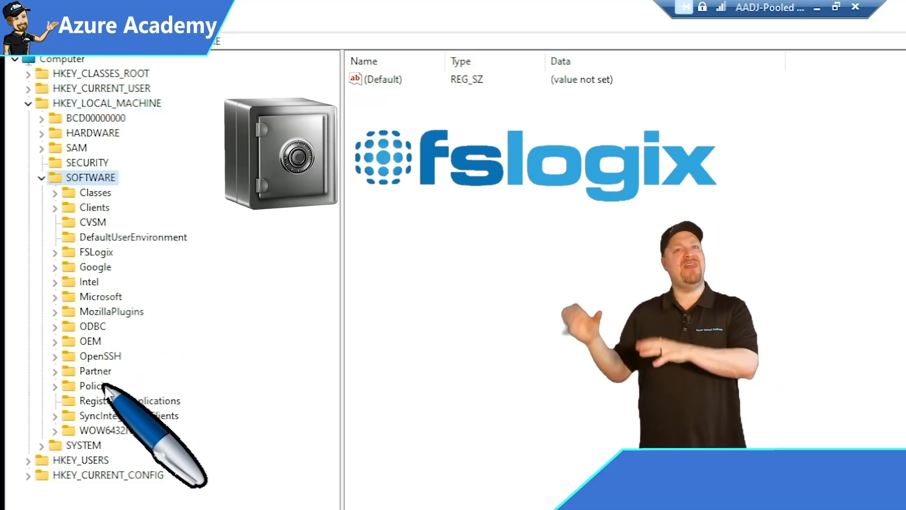
pyautogui.doubleClick(97, 386)
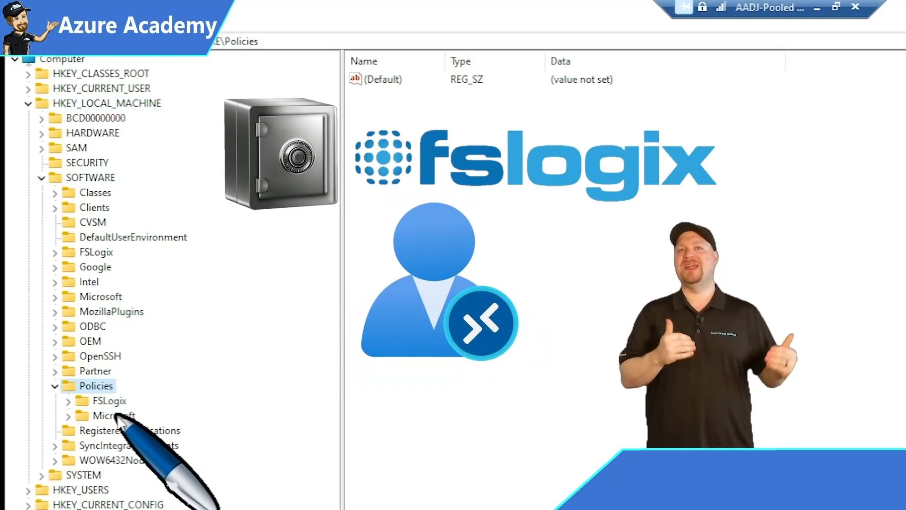
pyautogui.doubleClick(116, 415)
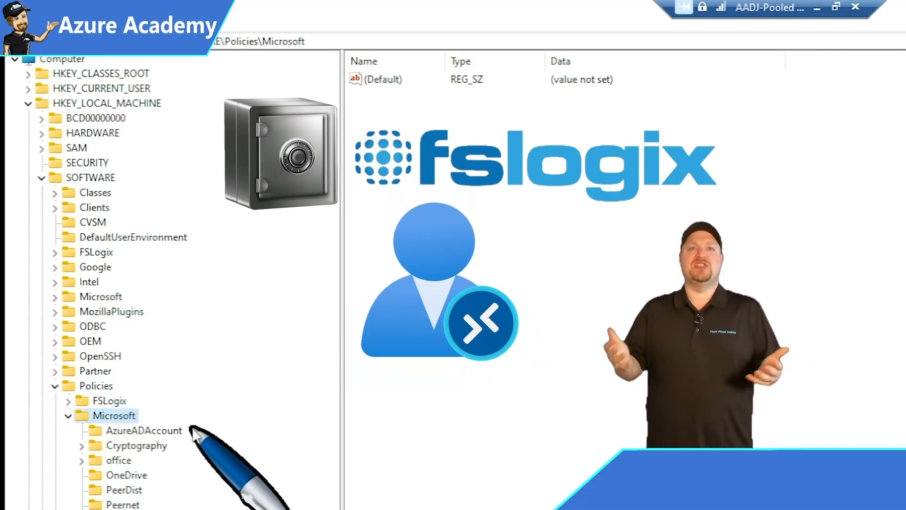
pyautogui.click(160, 429)
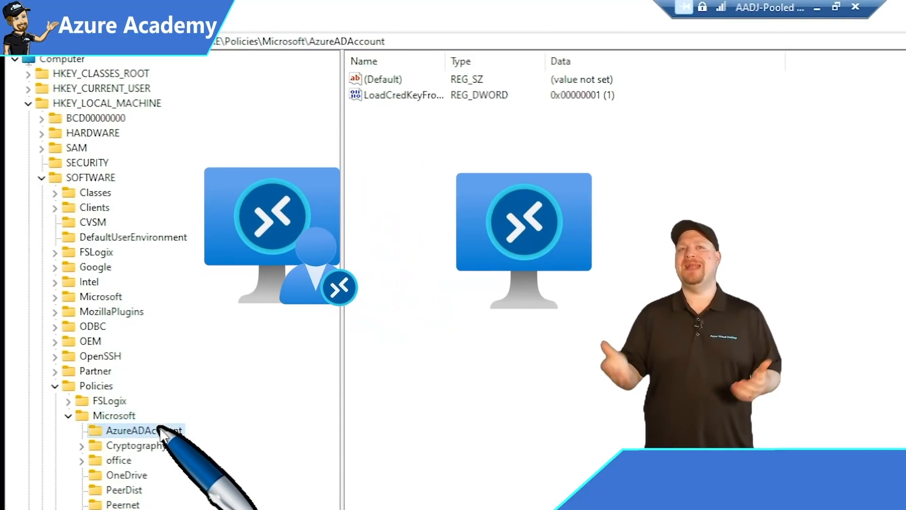
pyautogui.doubleClick(439, 69)
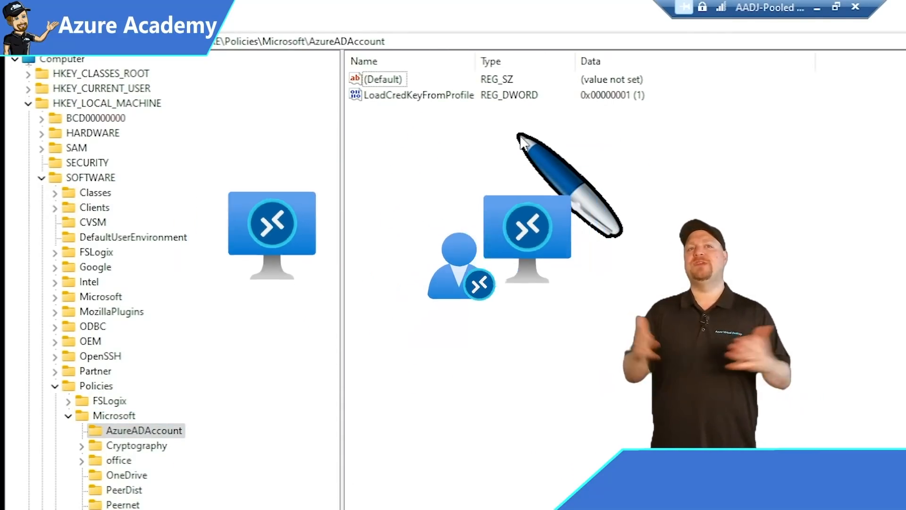
pyautogui.click(423, 94)
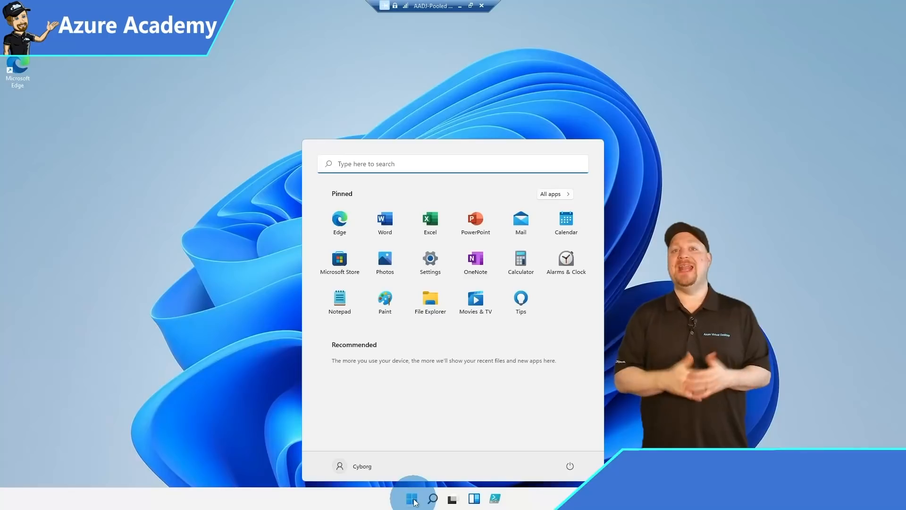
# Run klist in Command Prompt, then highlight dsregcmd's AzureAdJoined YES and DomainJoined NO.
pyautogui.write('cmd')
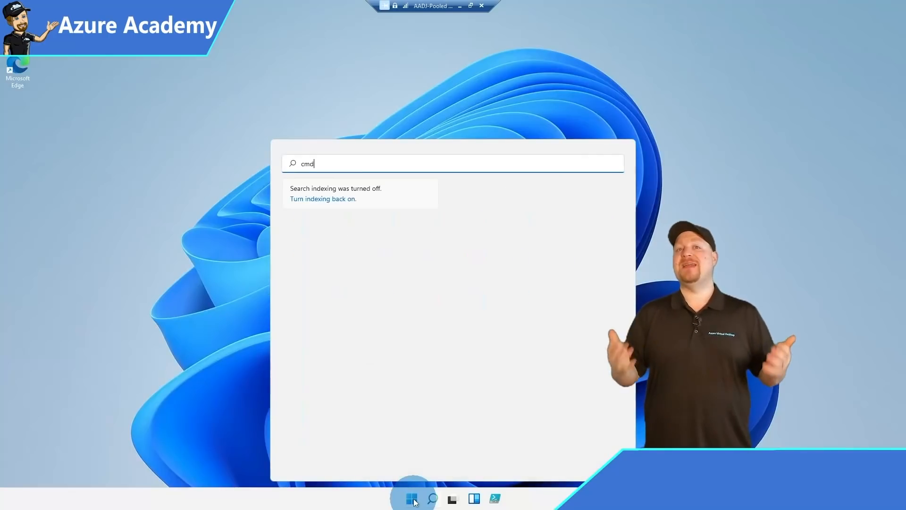
pyautogui.click(464, 305)
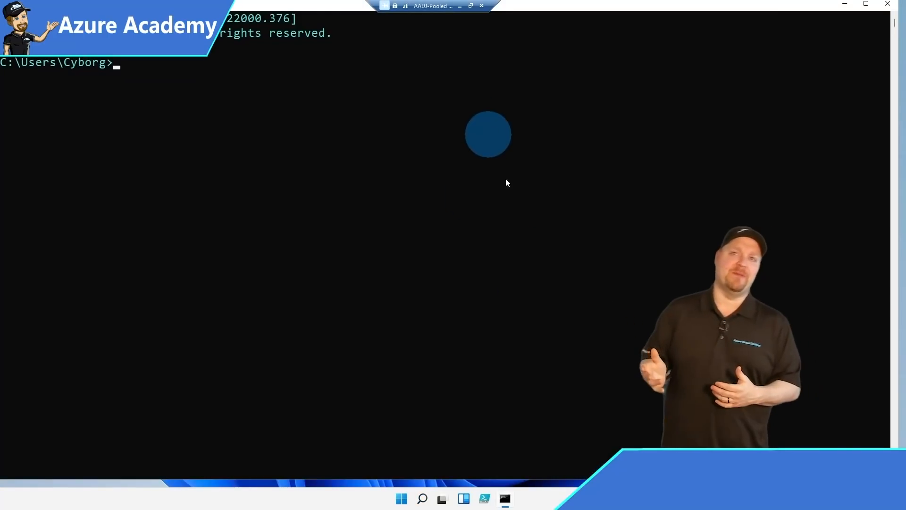
pyautogui.write('klist')
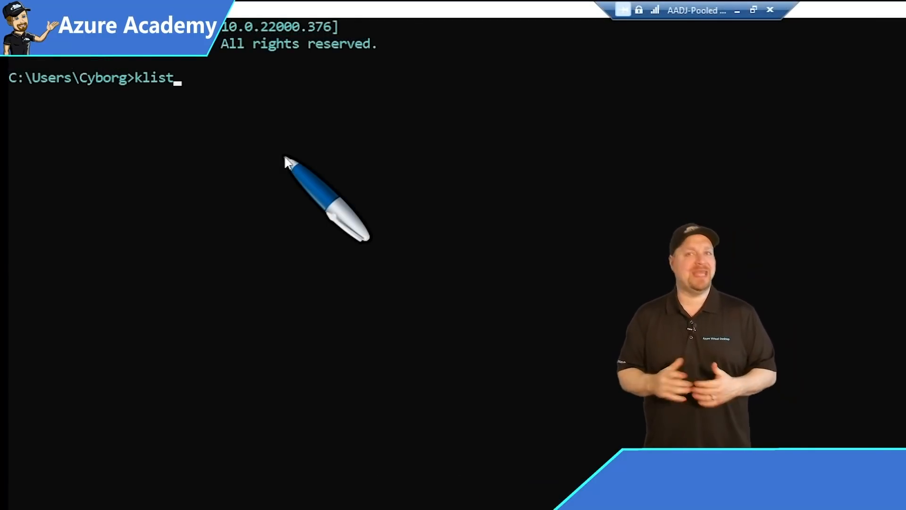
pyautogui.press('Return')
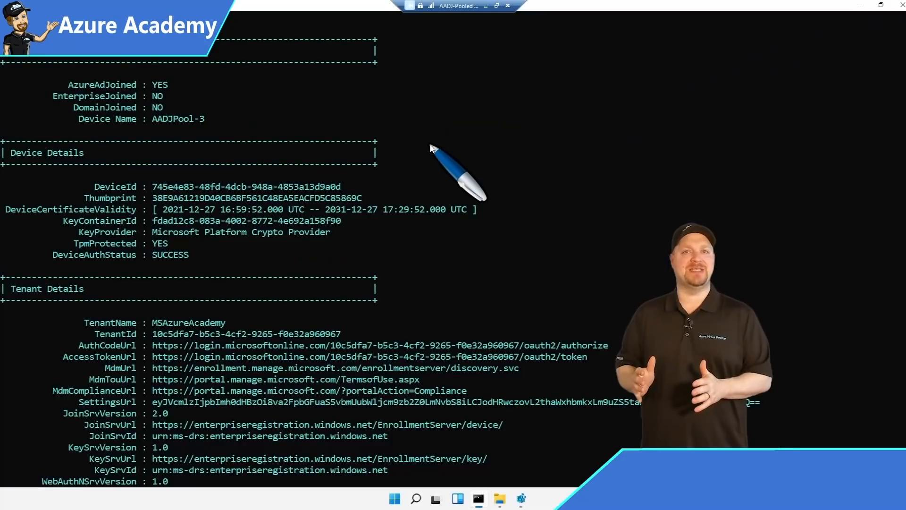
pyautogui.moveTo(68, 79); pyautogui.dragTo(198, 90)
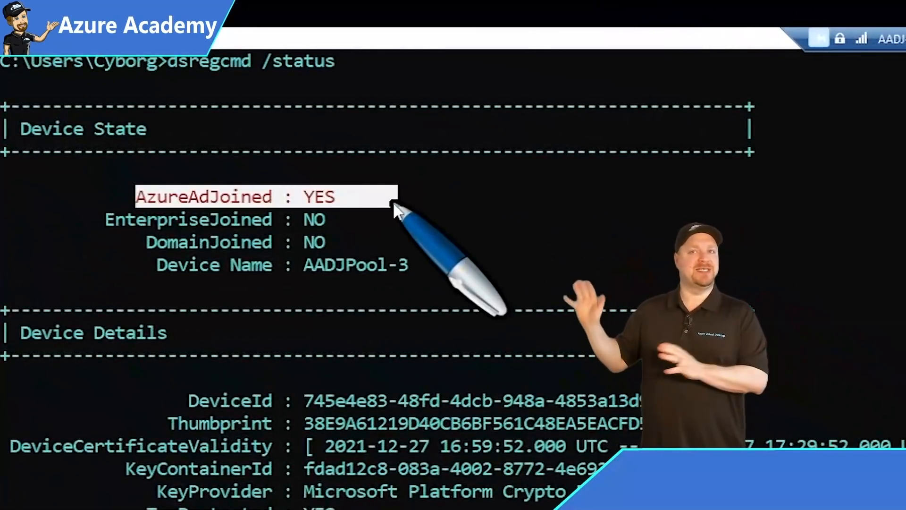
pyautogui.moveTo(304, 242); pyautogui.dragTo(334, 243)
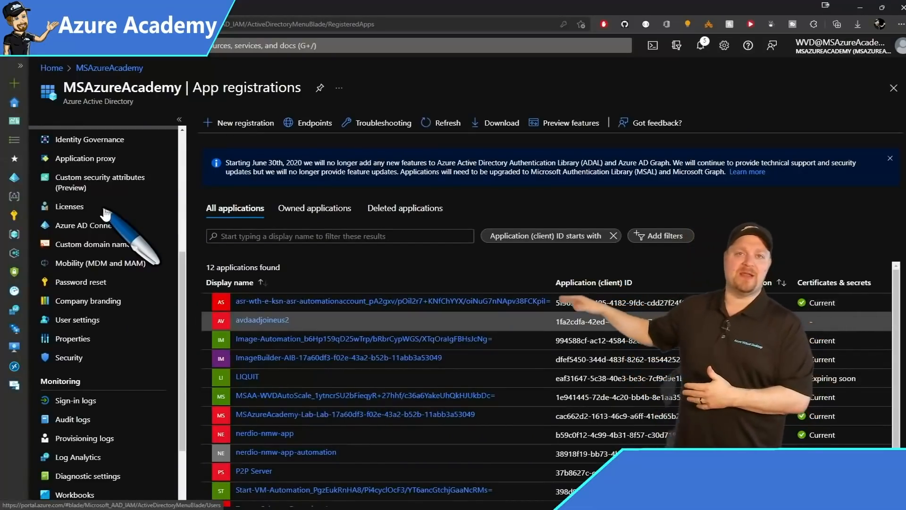
# Open the directory's sign-in logs and view the avdaadjoineus2 sign-in's activity details.
pyautogui.click(52, 398)
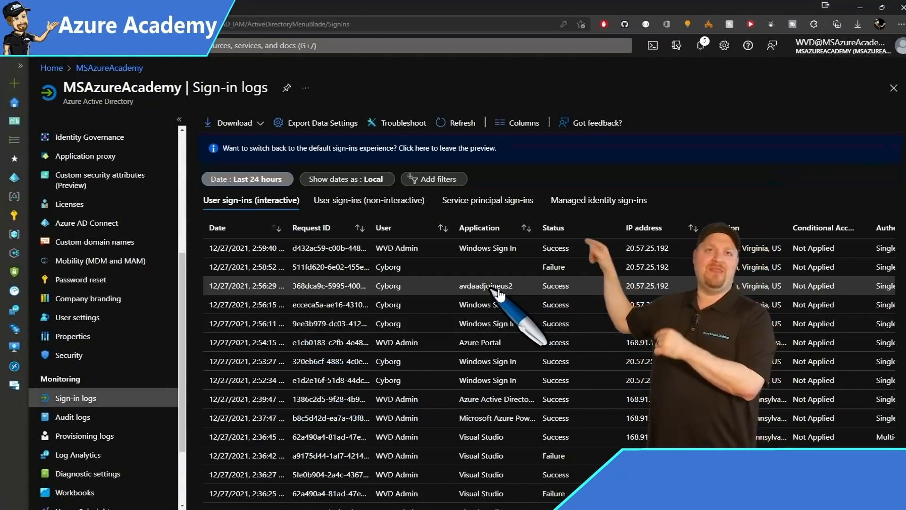
pyautogui.click(473, 292)
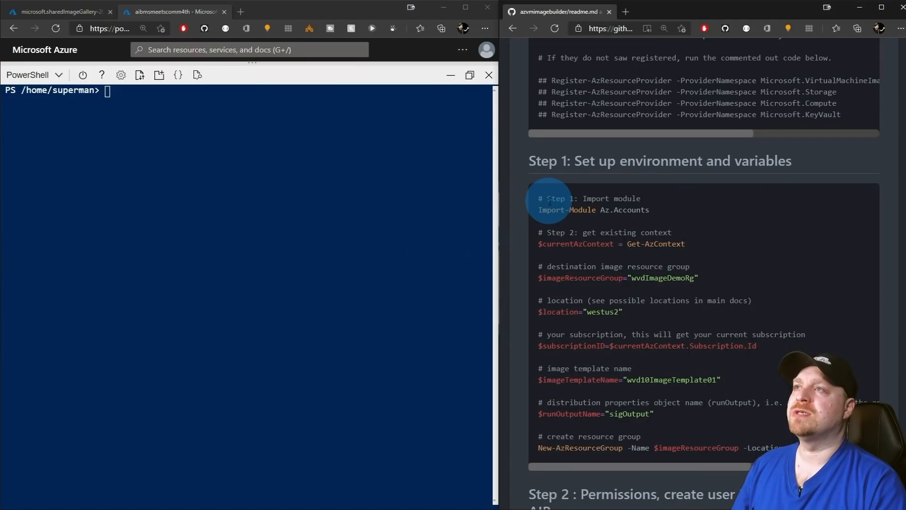
# Paste and run the readme's Step 1 setup code in the Cloud Shell.
pyautogui.moveTo(543, 198); pyautogui.dragTo(703, 451)
pyautogui.hotkey('ctrl', 'c')
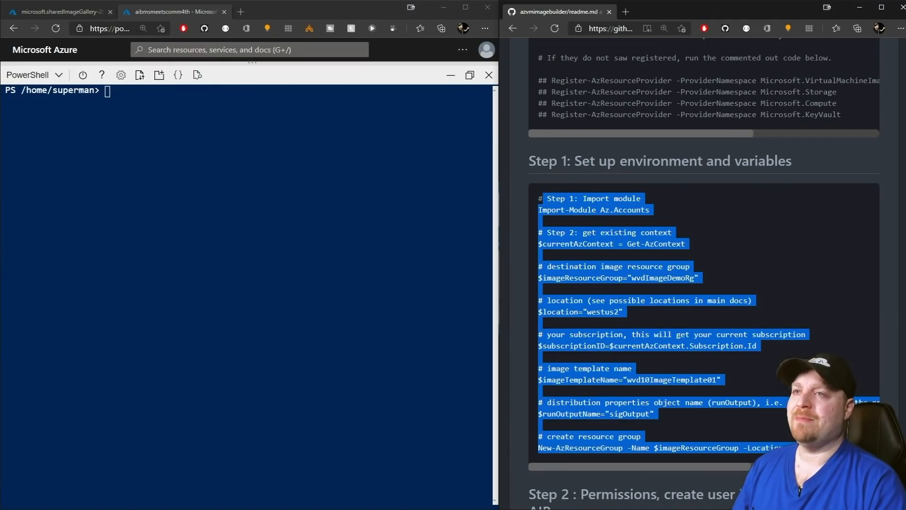
pyautogui.click(495, 396)
pyautogui.hotkey('ctrl', 'v')
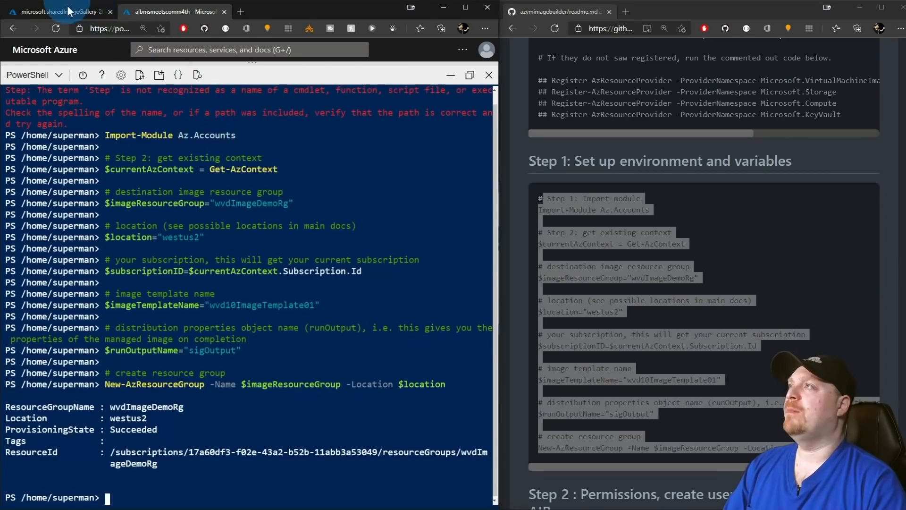
# Confirm the wvdImageDemoRg resource group exists, then select the readme's $timeInt line.
pyautogui.click(67, 14)
pyautogui.click(15, 182)
pyautogui.click(575, 286)
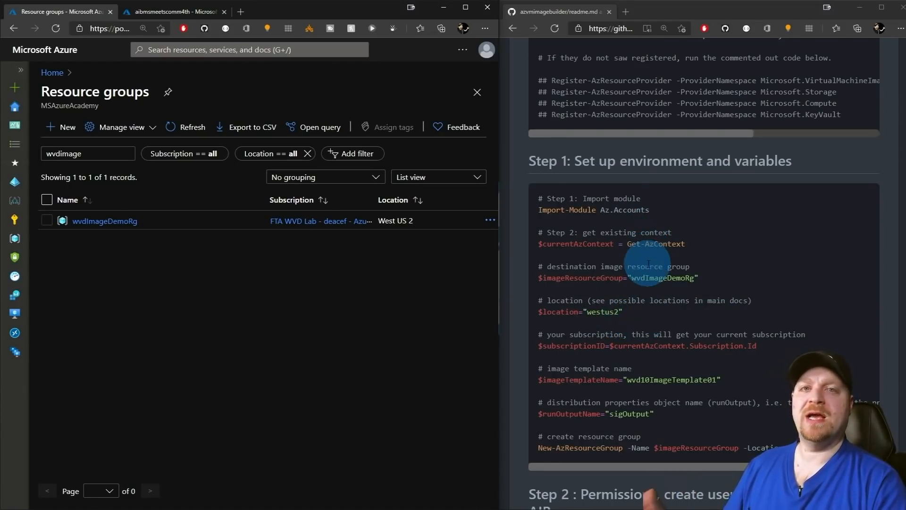
pyautogui.scroll(-9, 633, 346)
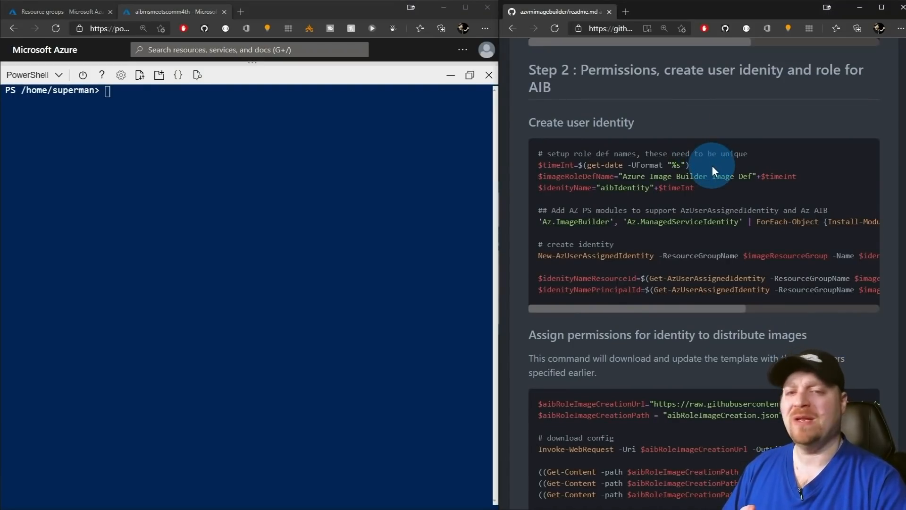
pyautogui.moveTo(712, 165); pyautogui.dragTo(543, 165)
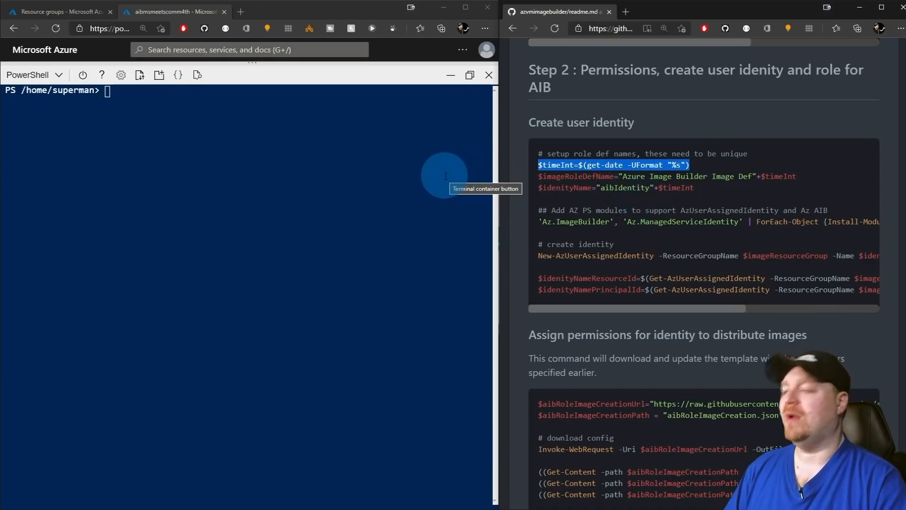
pyautogui.click(336, 183)
pyautogui.write('$timeInt=$(get-date -UFormat "%s")')
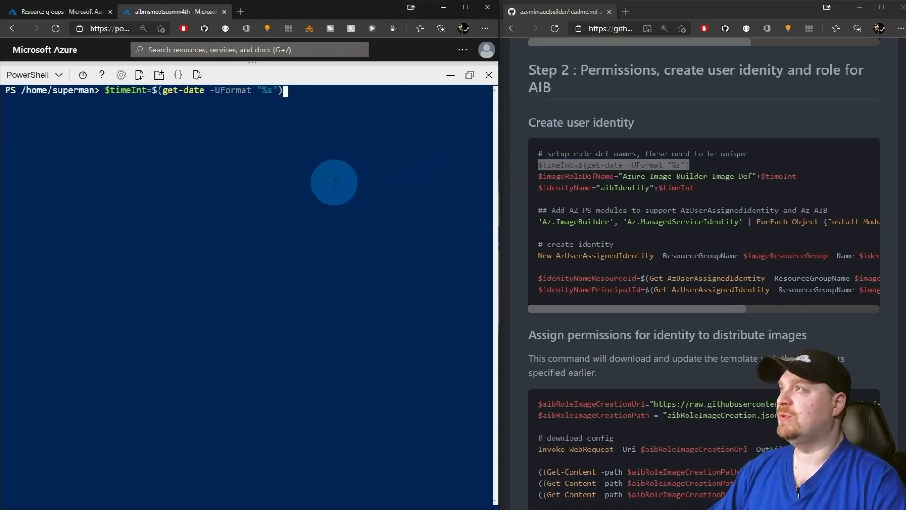
pyautogui.press('Return')
pyautogui.write('$timeInt')
pyautogui.press('Return')
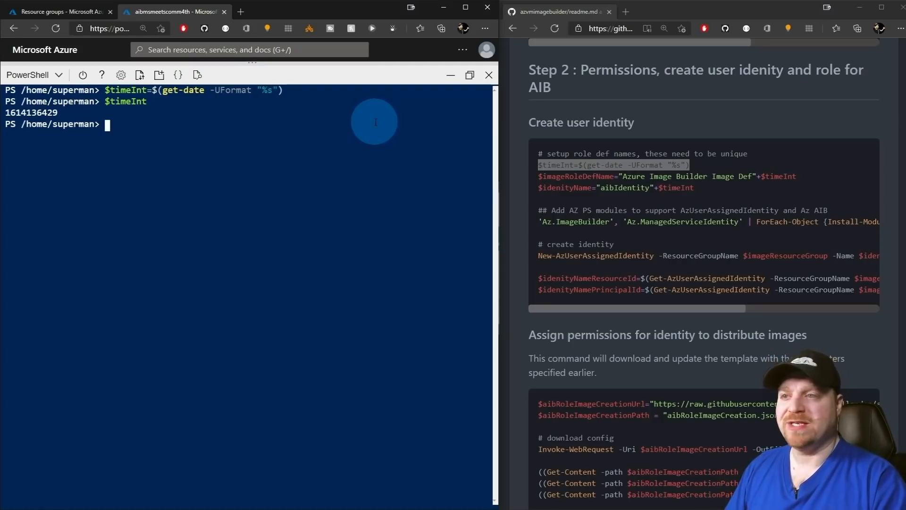
# Draft a split('.')[0] variant of the $timeInt command, then cancel it with Ctrl+C.
pyautogui.write('$timeInt=$(get-date -UFormat "%s")')
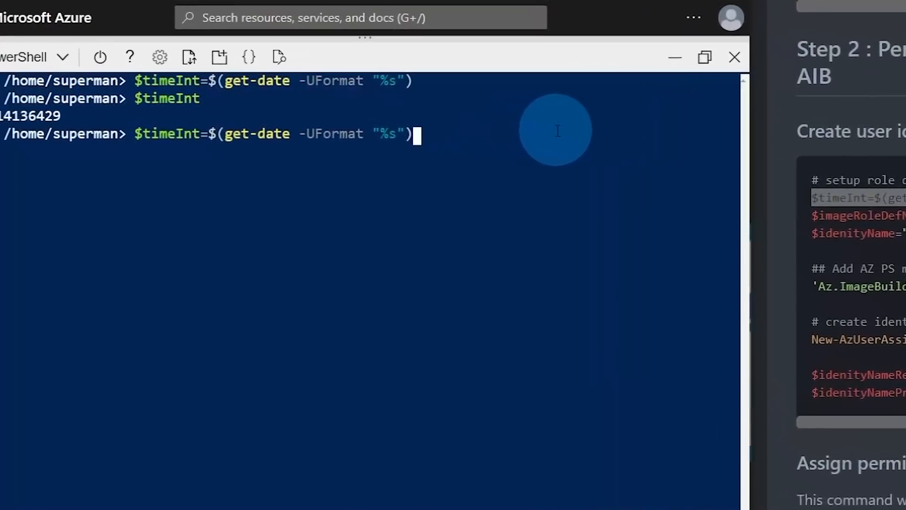
pyautogui.press('Home')
pyautogui.press('Right')
pyautogui.press('Right')
pyautogui.press('Right')
pyautogui.press('Right')
pyautogui.press('Right')
pyautogui.press('Right')
pyautogui.press('Right')
pyautogui.press('Right')
pyautogui.press('Right')
pyautogui.press('Right')
pyautogui.press('Right')
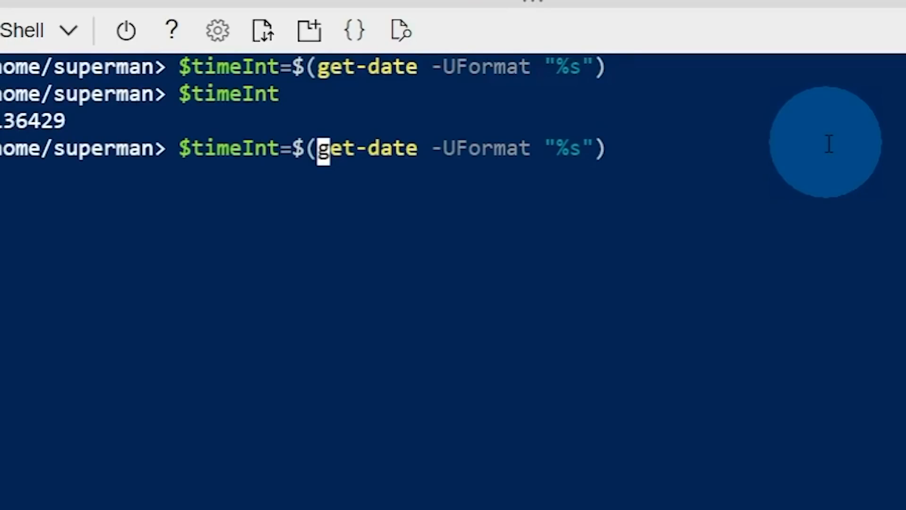
pyautogui.write('(')
pyautogui.press('End')
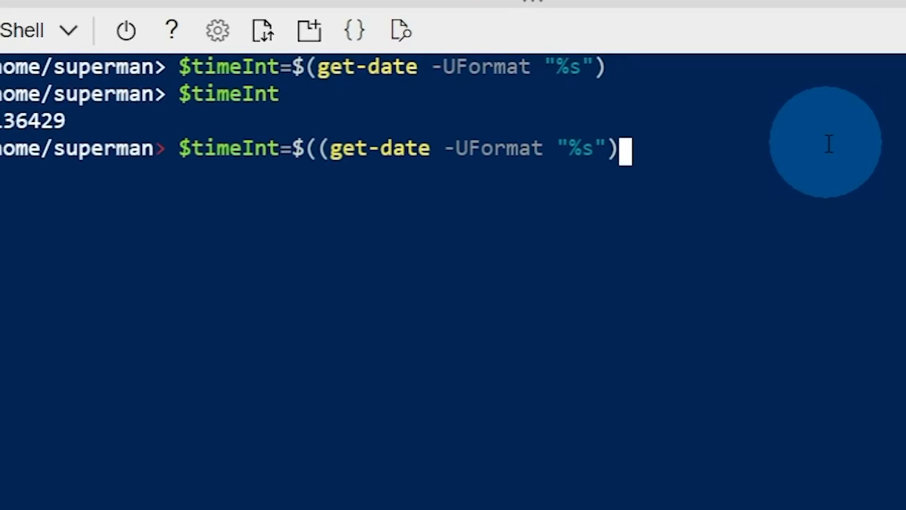
pyautogui.write(')')
pyautogui.press('Left')
pyautogui.write('.split')
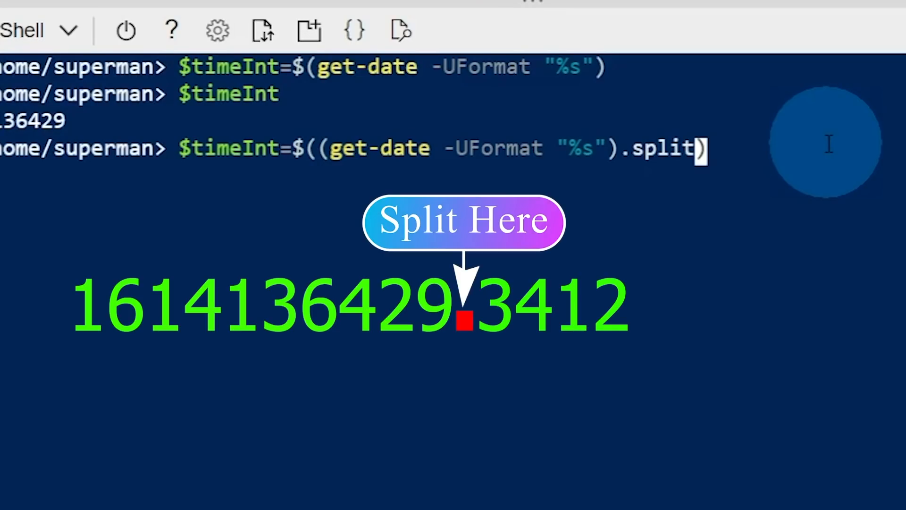
pyautogui.write('(')
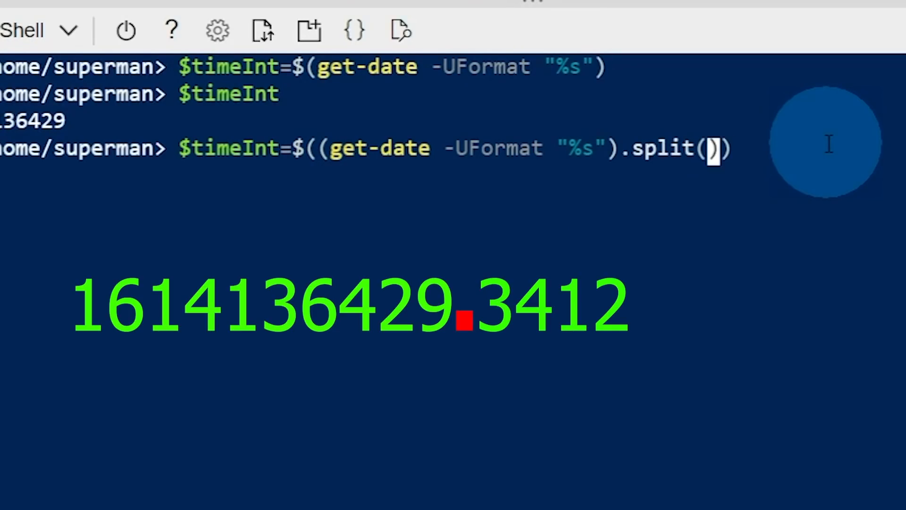
pyautogui.write("'.")
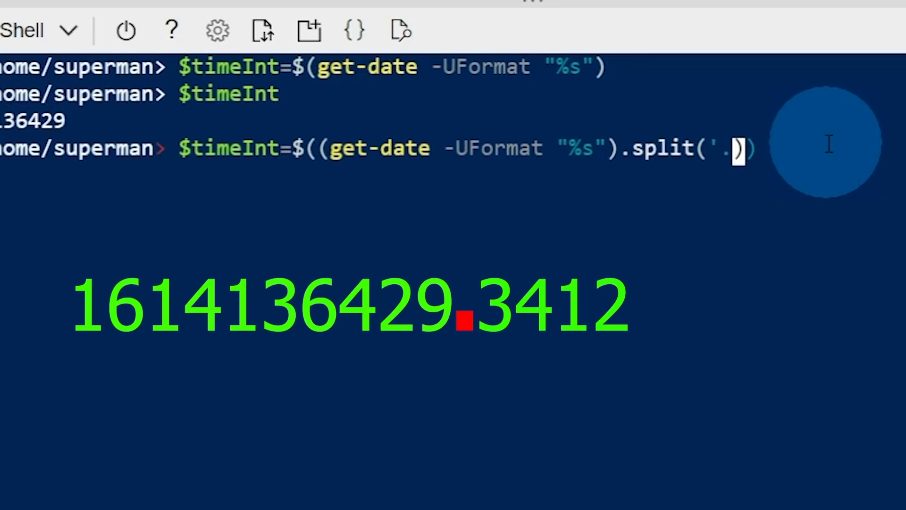
pyautogui.write("'")
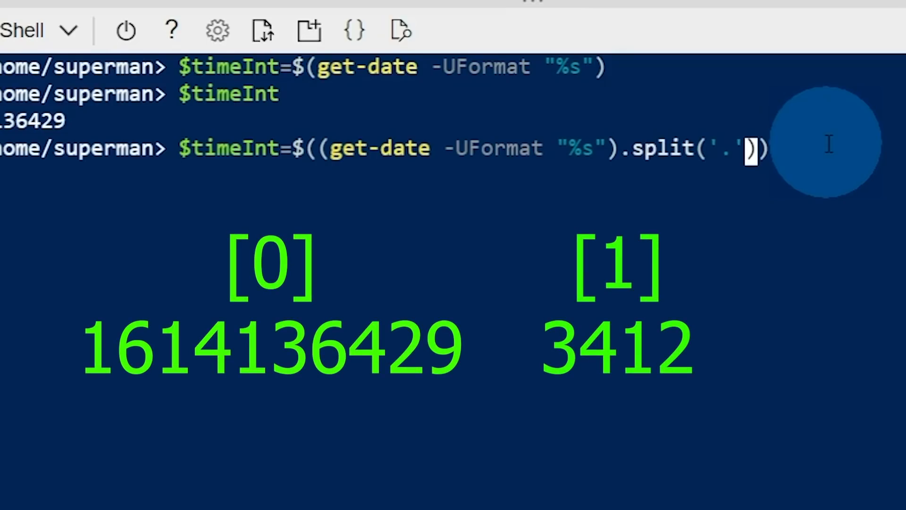
pyautogui.press('Left')
pyautogui.press('Left')
pyautogui.press('Right')
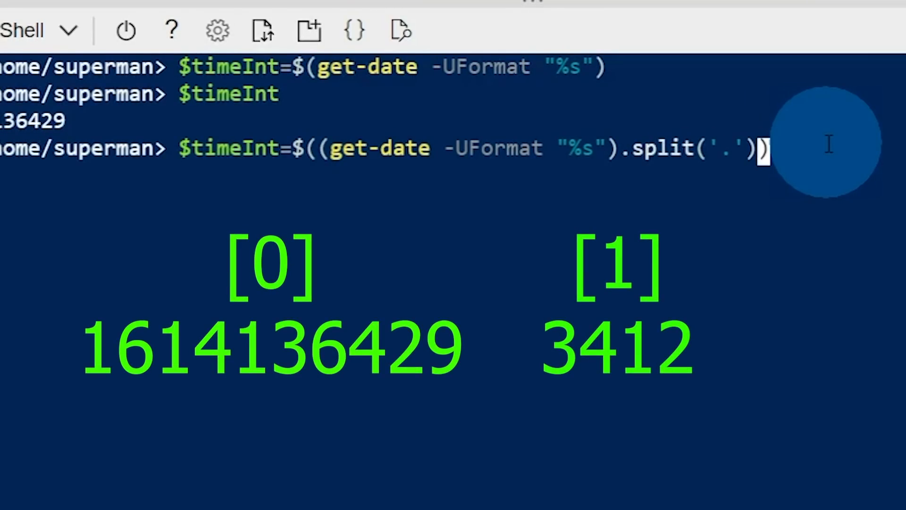
pyautogui.write('[0]')
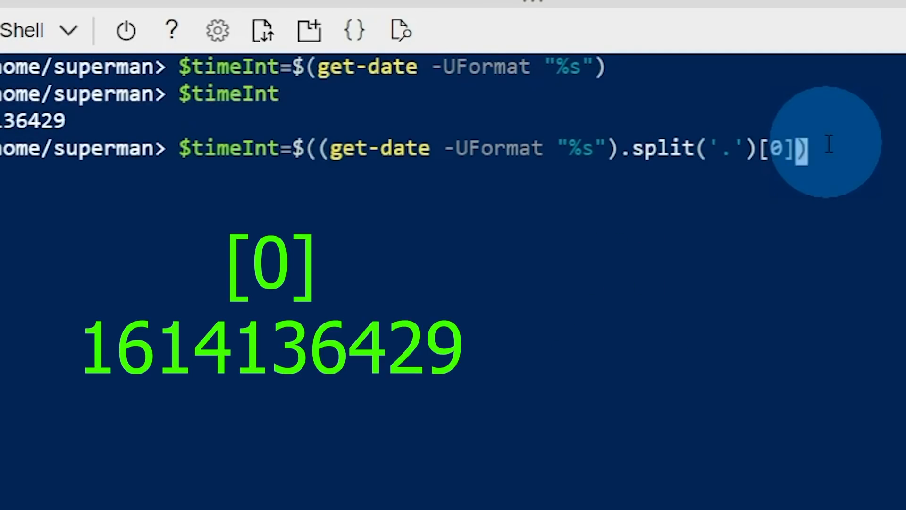
pyautogui.press('Right')
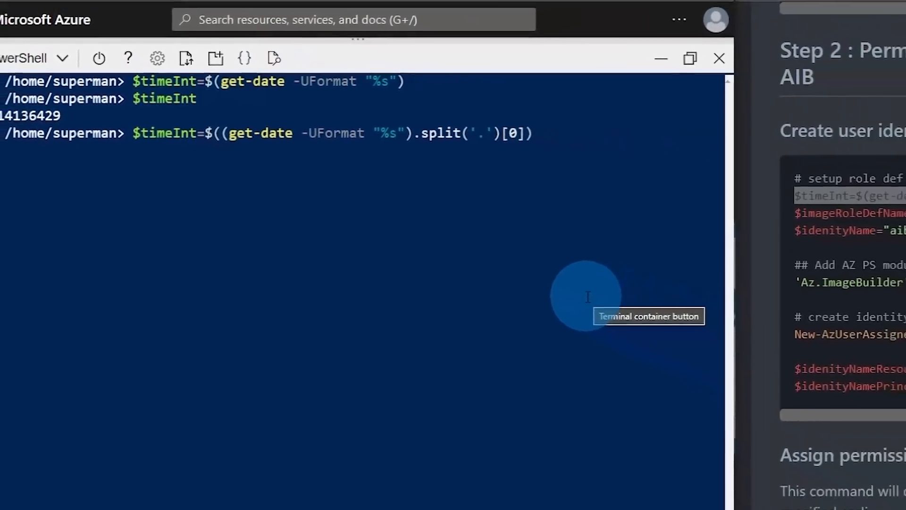
pyautogui.hotkey('ctrl', 'c')
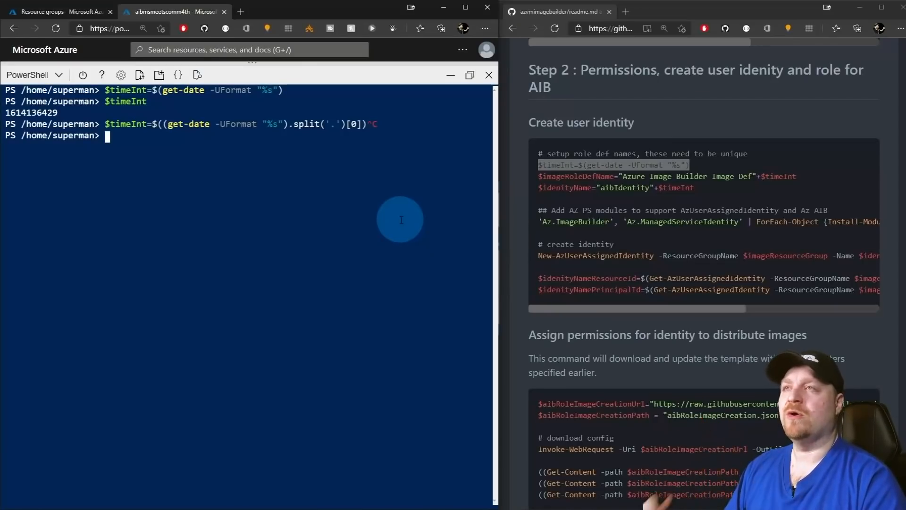
pyautogui.click(555, 174)
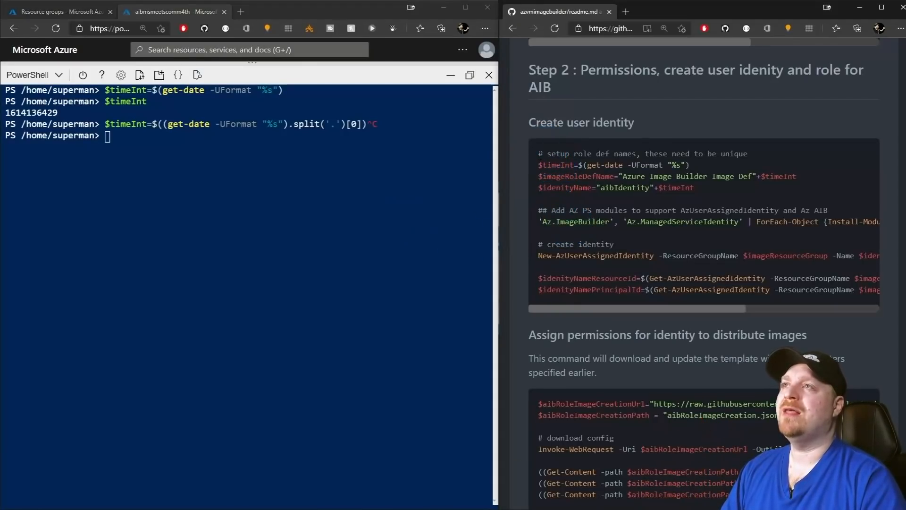
pyautogui.moveTo(538, 153); pyautogui.dragTo(730, 290)
pyautogui.click(195, 234)
pyautogui.hotkey('ctrl', 'v')
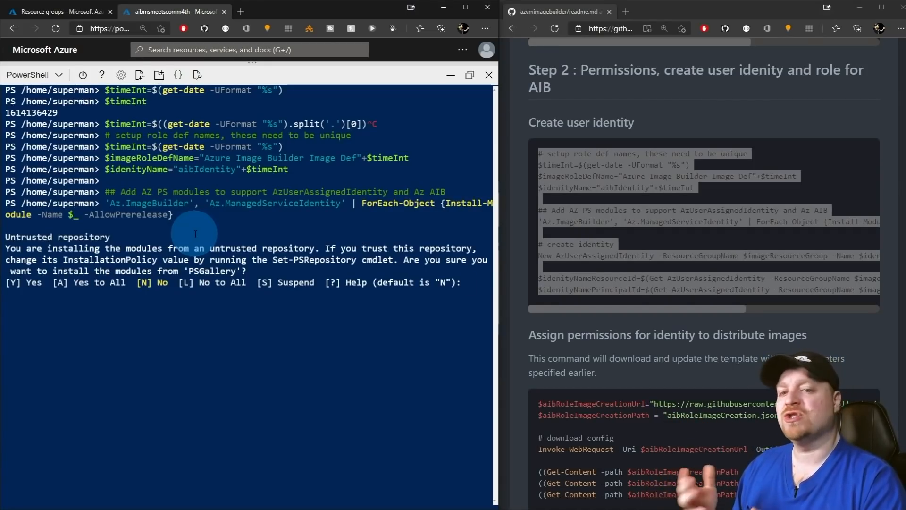
pyautogui.write('A')
pyautogui.press('Return')
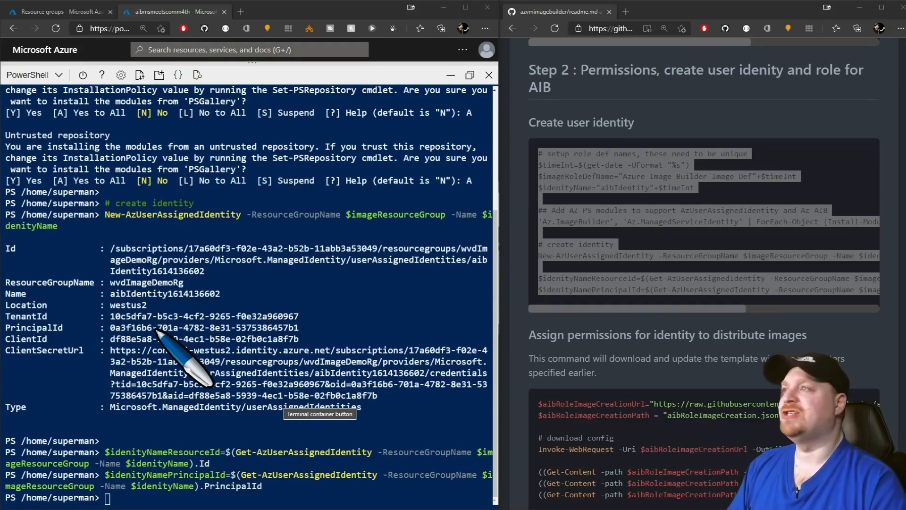
pyautogui.press('Escape')
pyautogui.write('cls')
pyautogui.press('Return')
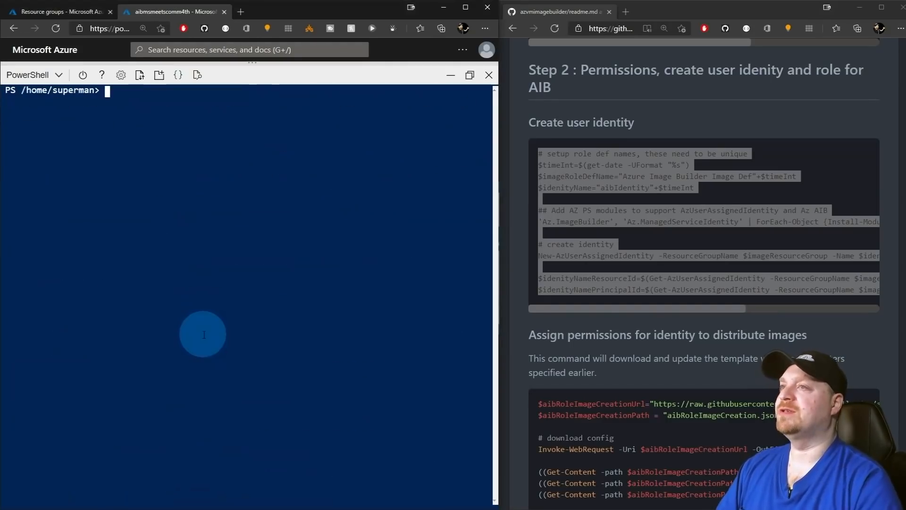
# Download aibRoleImageCreation.json and inspect it with ls and cat.
pyautogui.click(561, 338)
pyautogui.scroll(-5, 604, 350)
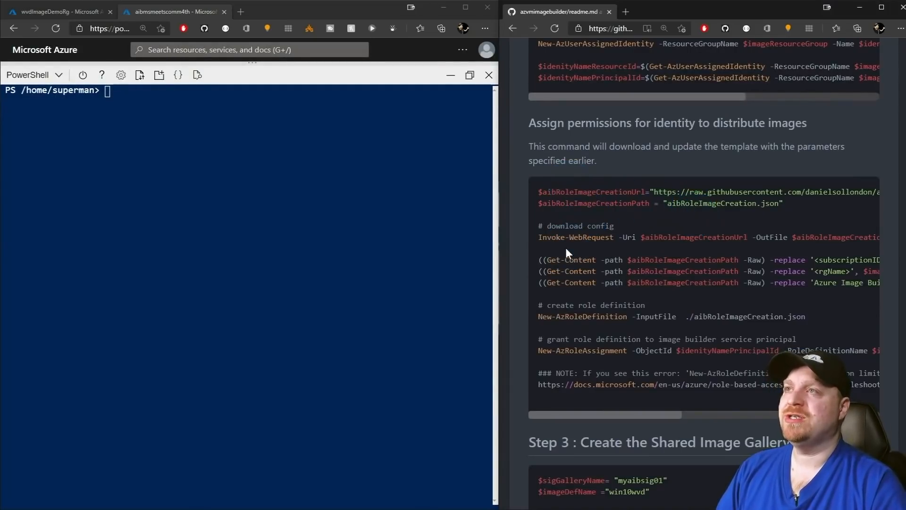
pyautogui.moveTo(565, 247); pyautogui.dragTo(551, 193)
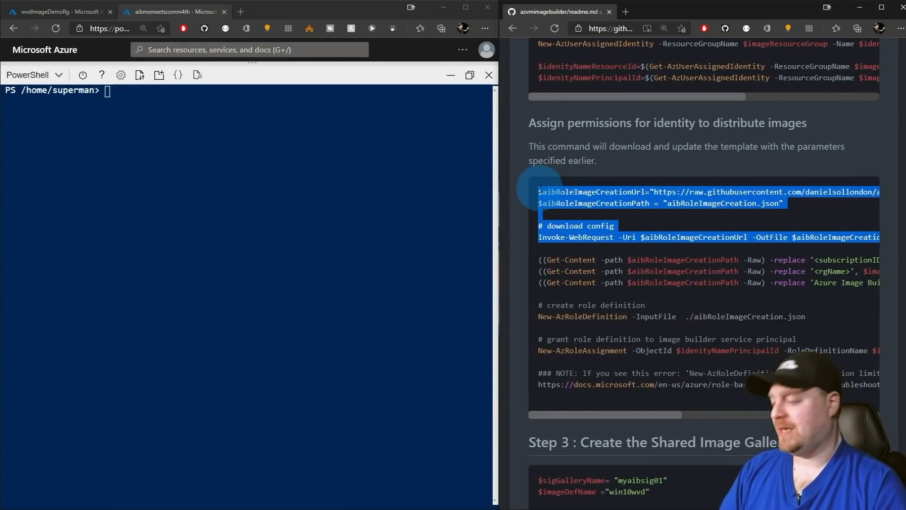
pyautogui.click(409, 227)
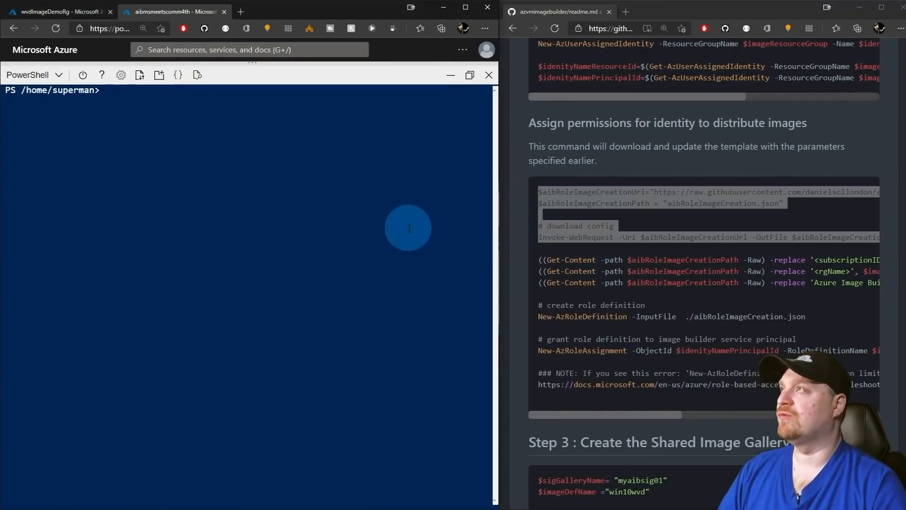
pyautogui.hotkey('ctrl', 'v')
pyautogui.write('ls')
pyautogui.press('Return')
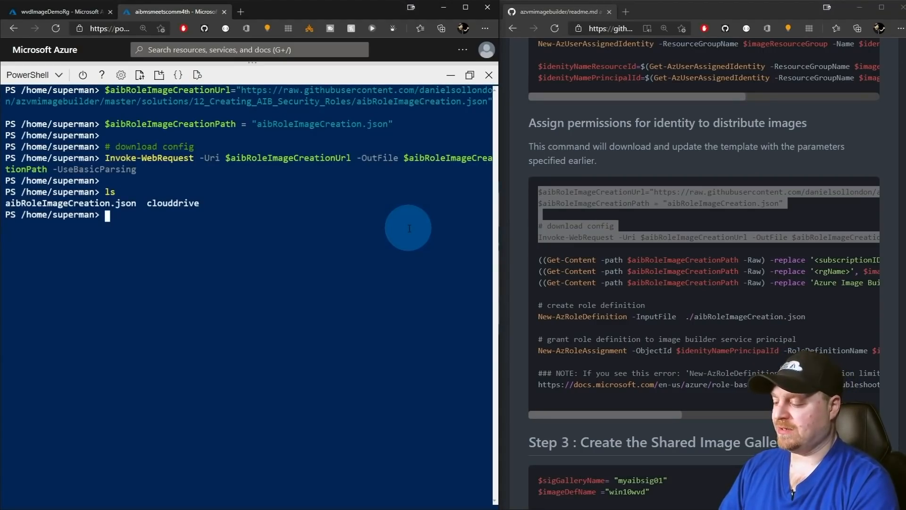
pyautogui.write('cat .\\a')
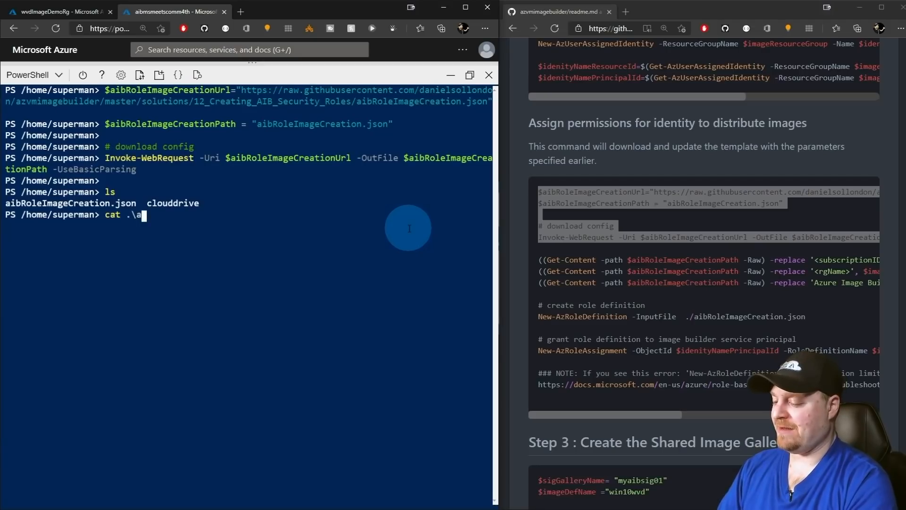
pyautogui.write('ib')
pyautogui.press('Tab')
pyautogui.press('Return')
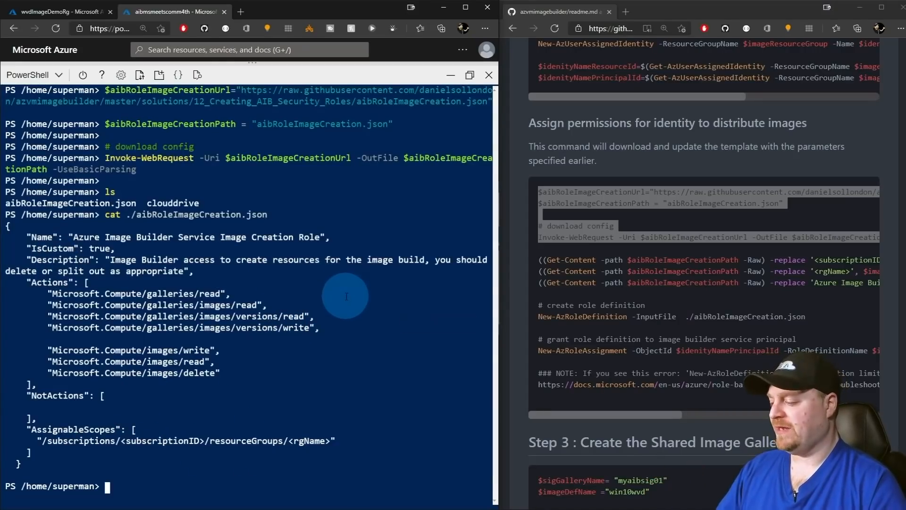
pyautogui.write('ls')
pyautogui.press('Return')
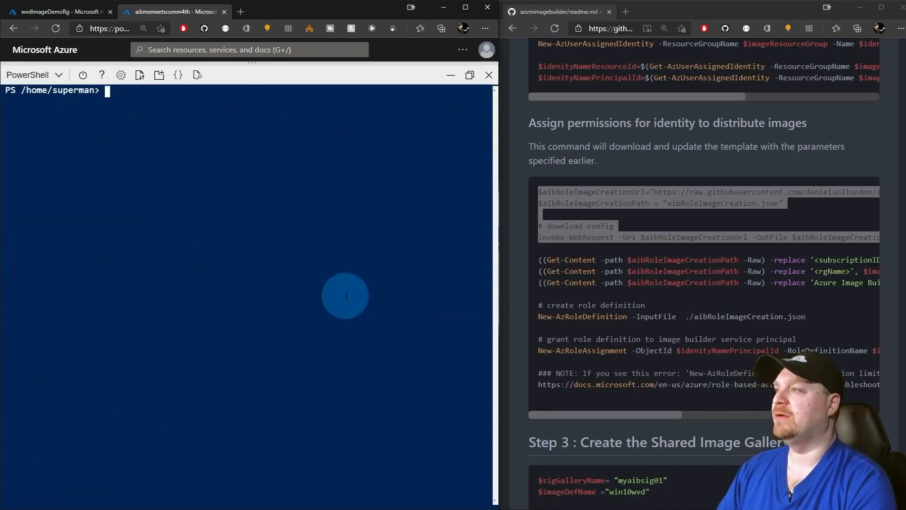
# Apply the three Get-Content -replace lines to the role JSON and reprint it.
pyautogui.click(590, 290)
pyautogui.moveTo(590, 290); pyautogui.dragTo(531, 254)
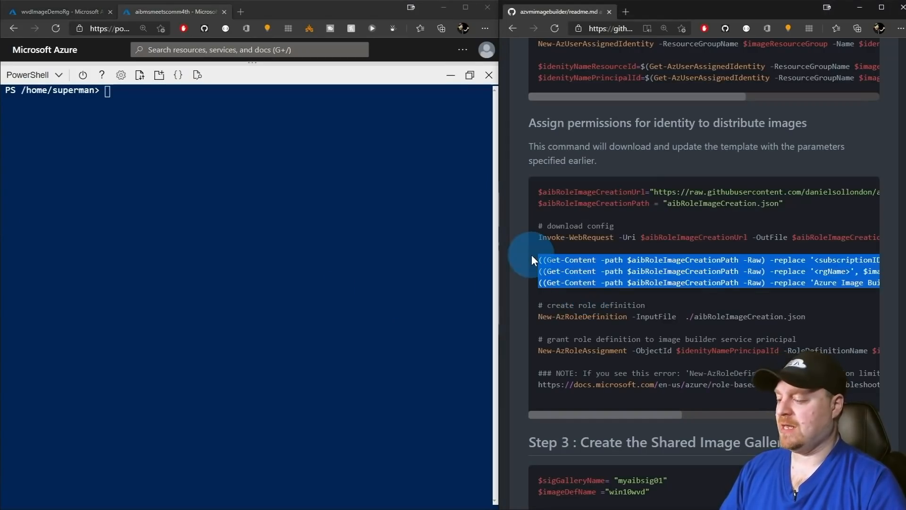
pyautogui.hotkey('ctrl', 'c')
pyautogui.rightClick(318, 276)
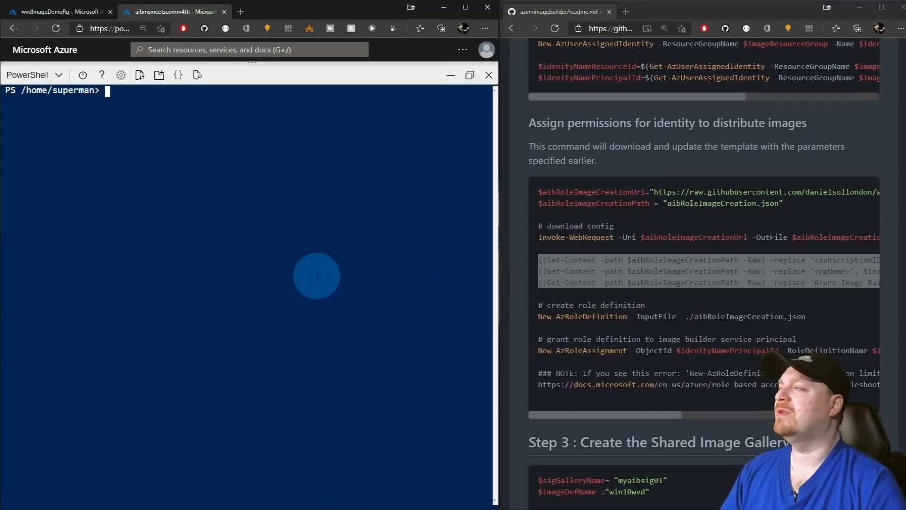
pyautogui.hotkey('ctrl', 'l')
pyautogui.press('Up')
pyautogui.press('Up')
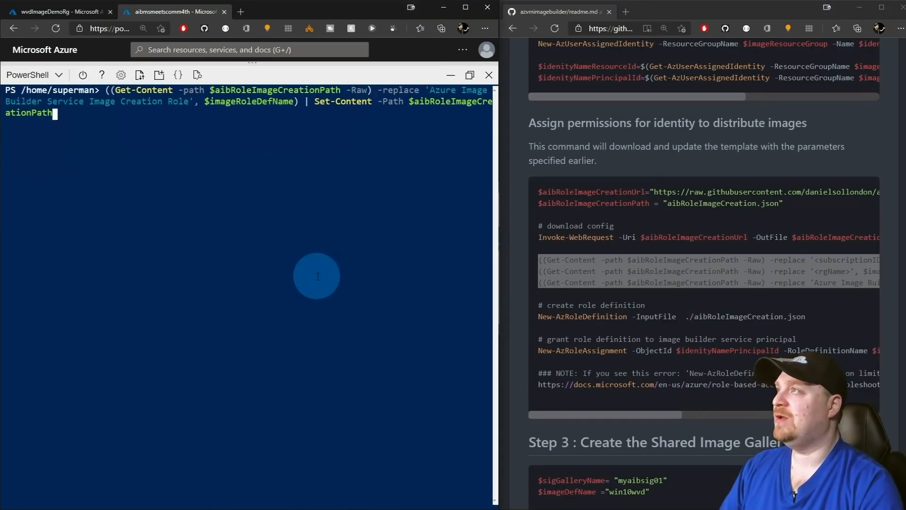
pyautogui.press('Up')
pyautogui.press('Up')
pyautogui.press('Return')
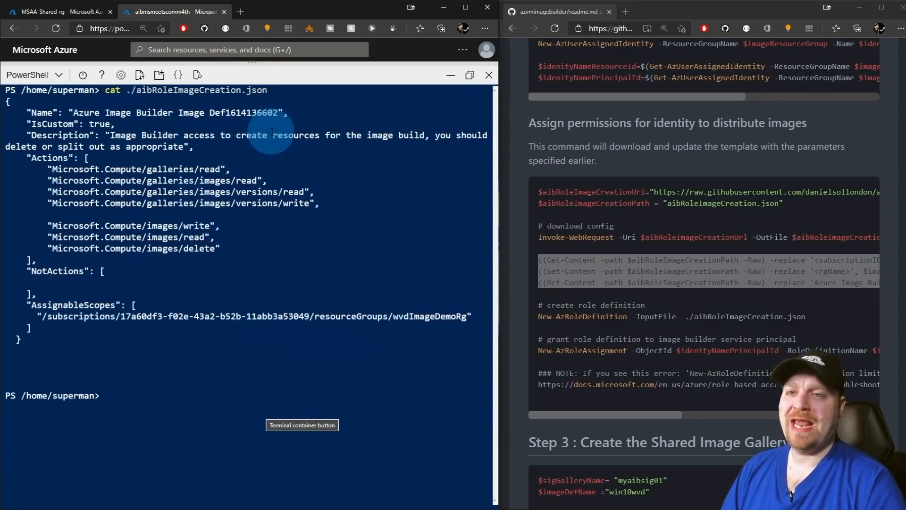
pyautogui.click(565, 296)
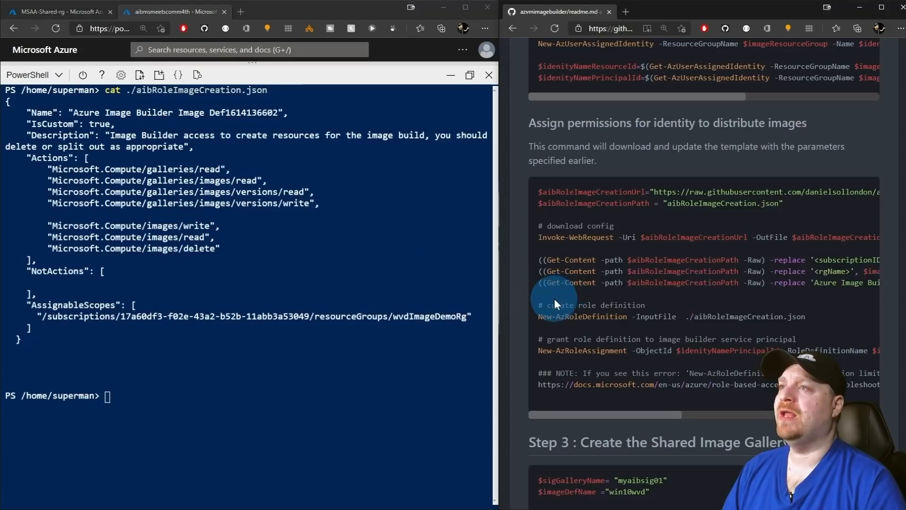
pyautogui.moveTo(551, 296); pyautogui.dragTo(805, 317)
pyautogui.click(157, 441)
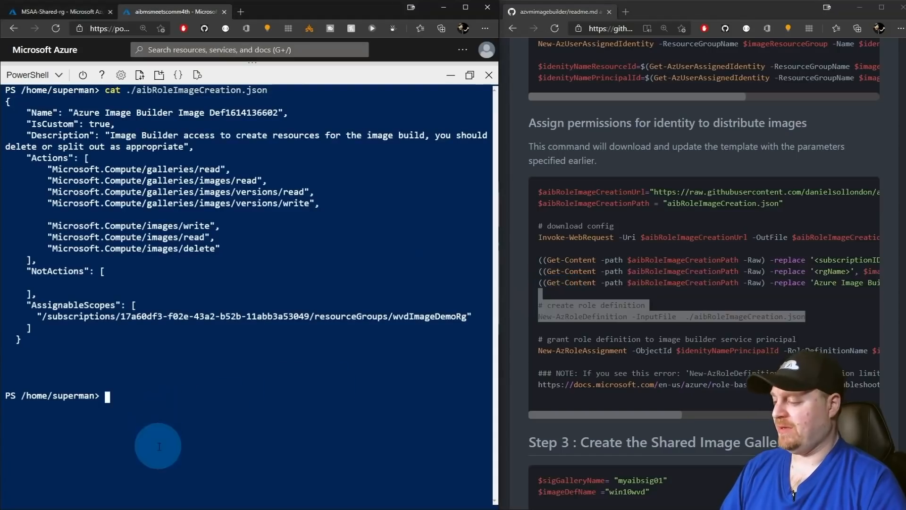
pyautogui.hotkey('ctrl', 'v')
pyautogui.press('Return')
pyautogui.click(558, 322)
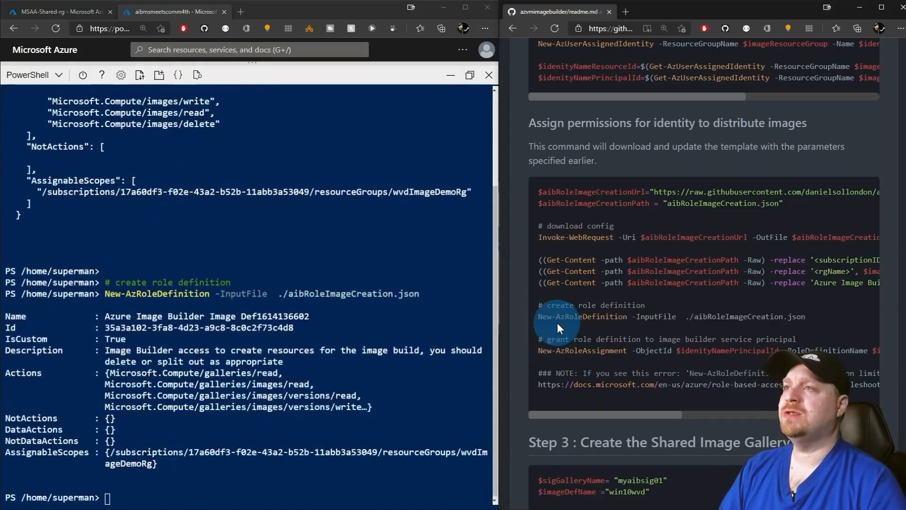
pyautogui.moveTo(557, 325); pyautogui.dragTo(579, 367)
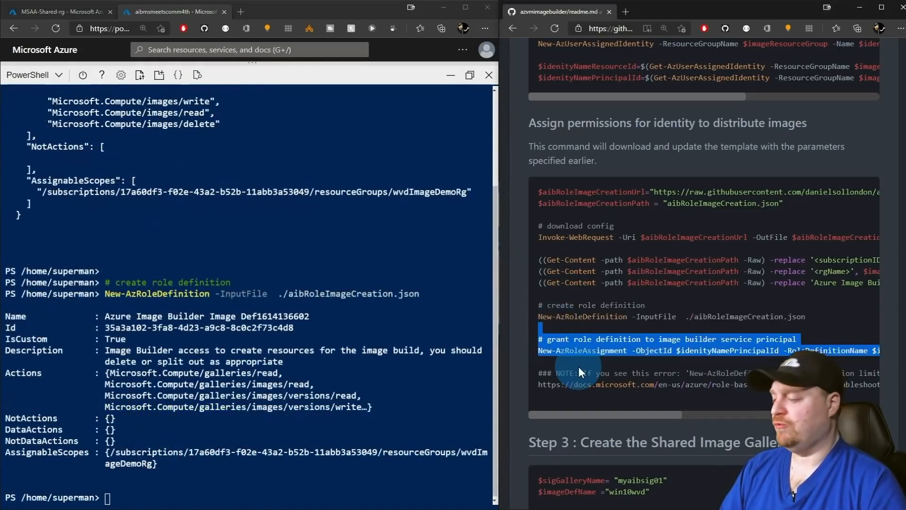
pyautogui.click(450, 395)
pyautogui.click(390, 419)
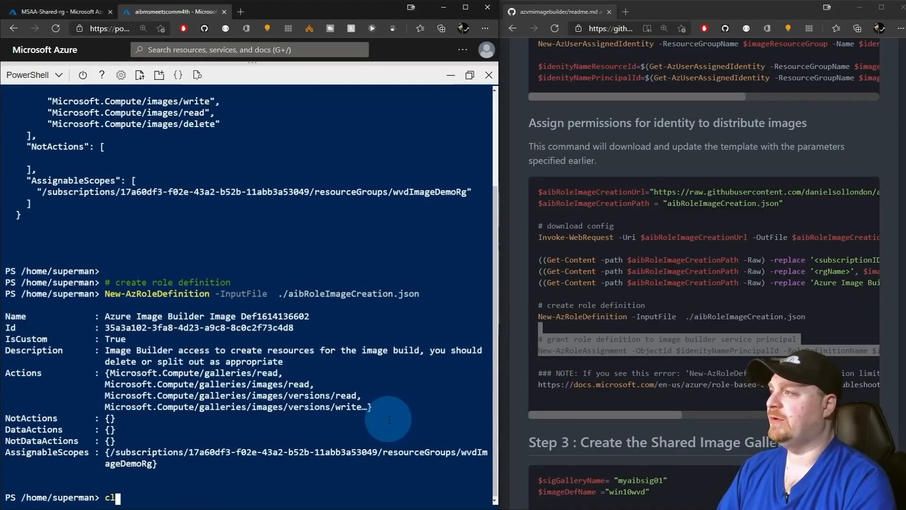
pyautogui.hotkey('ctrl', 'l')
pyautogui.hotkey('ctrl', 'v')
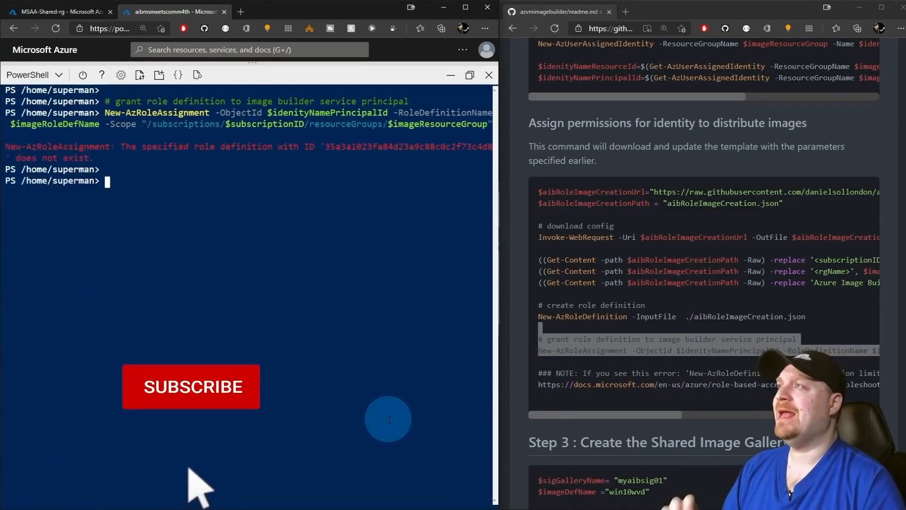
pyautogui.click(332, 278)
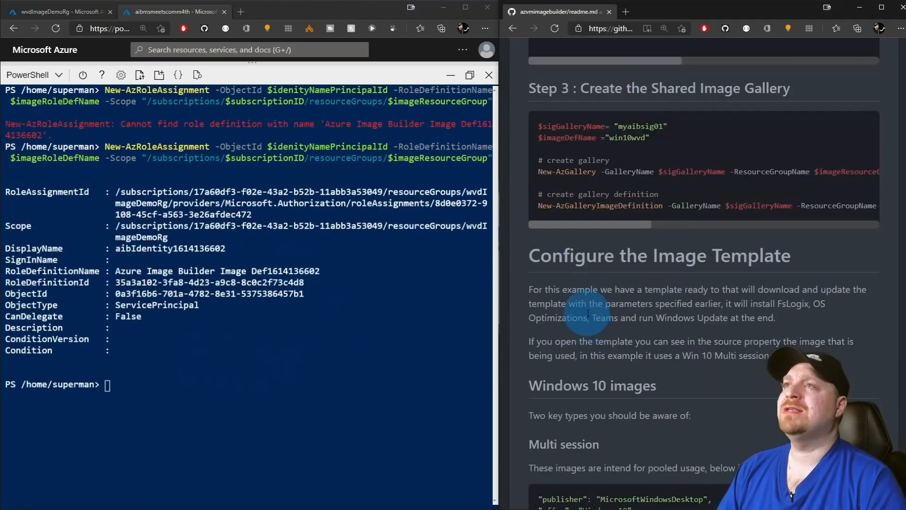
# Clear Cloud Shell and run the Step 3 script creating gallery myaibsig01 and image definition win10wvd.
pyautogui.click(444, 373)
pyautogui.write('cls')
pyautogui.press('Return')
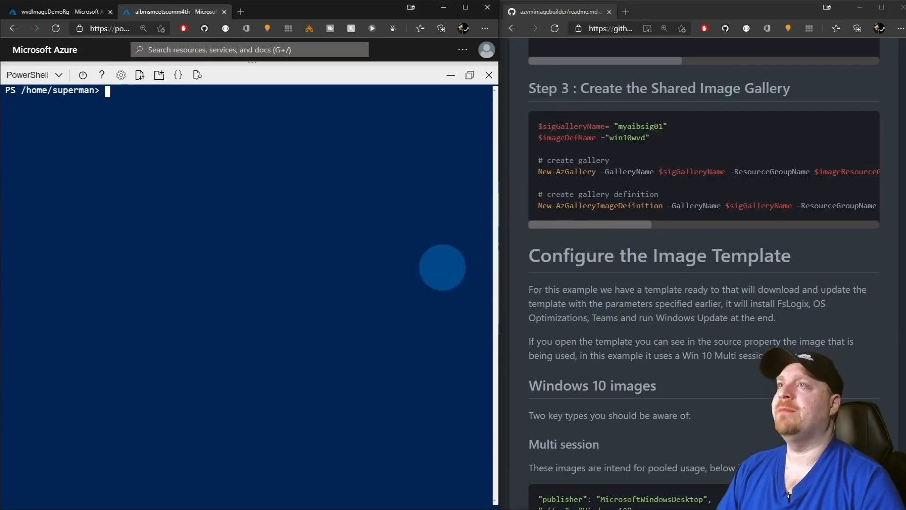
pyautogui.moveTo(537, 125); pyautogui.dragTo(648, 223)
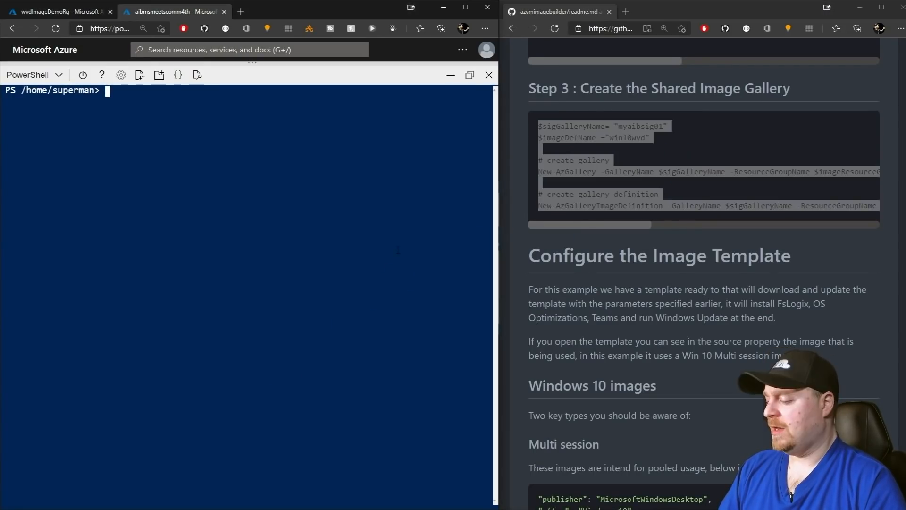
pyautogui.hotkey('ctrl', 'v')
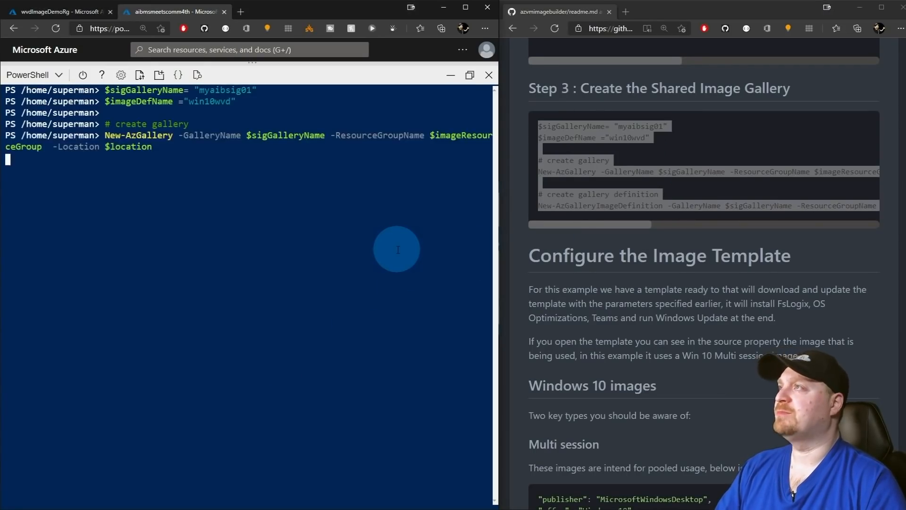
pyautogui.click(590, 214)
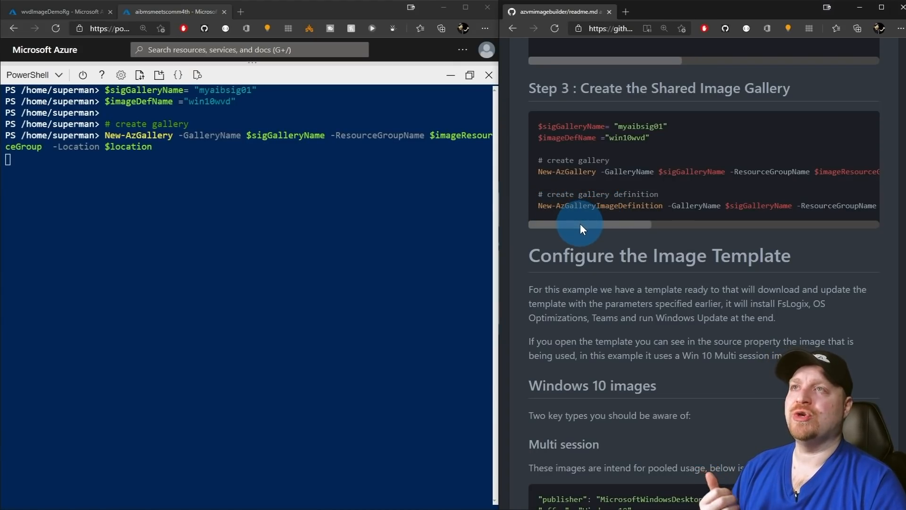
pyautogui.moveTo(581, 225); pyautogui.dragTo(807, 225)
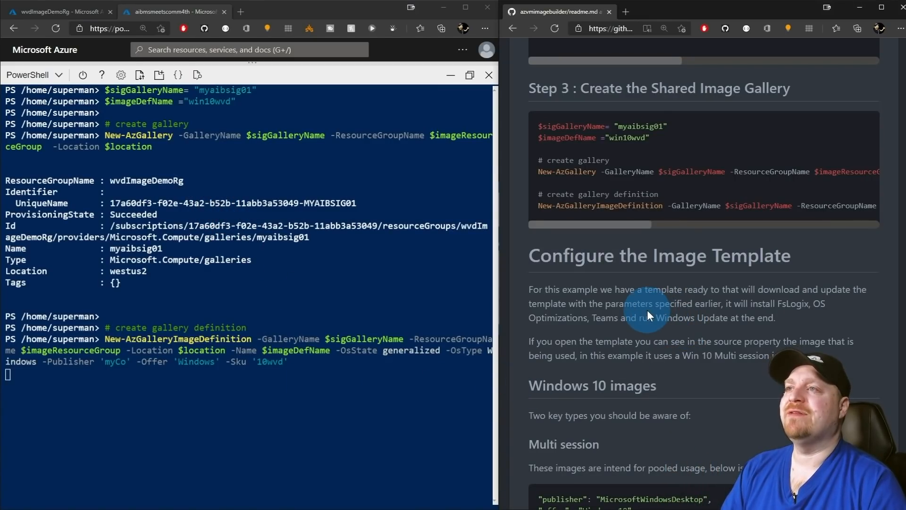
pyautogui.scroll(-4, 647, 311)
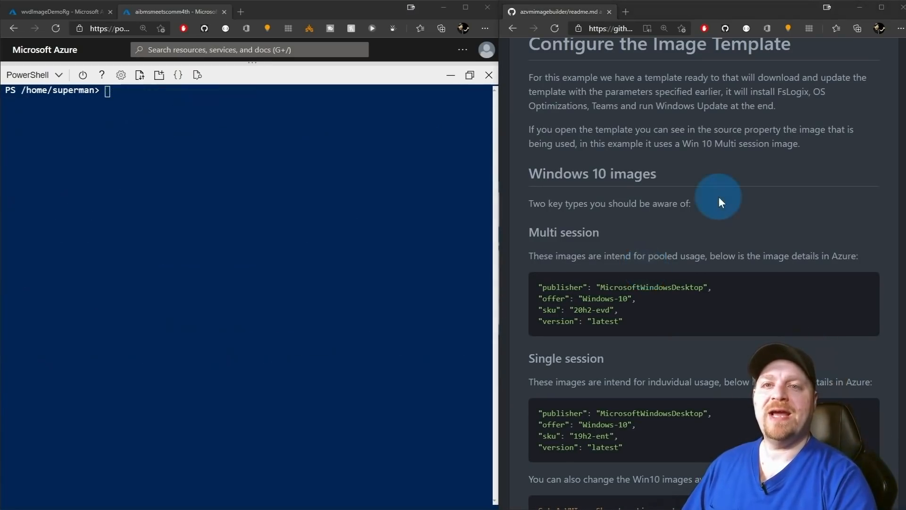
# Scroll the readme to the Windows 10 multi-session image details and copy the Get-AzVMImageSku line.
pyautogui.scroll(-1, 718, 196)
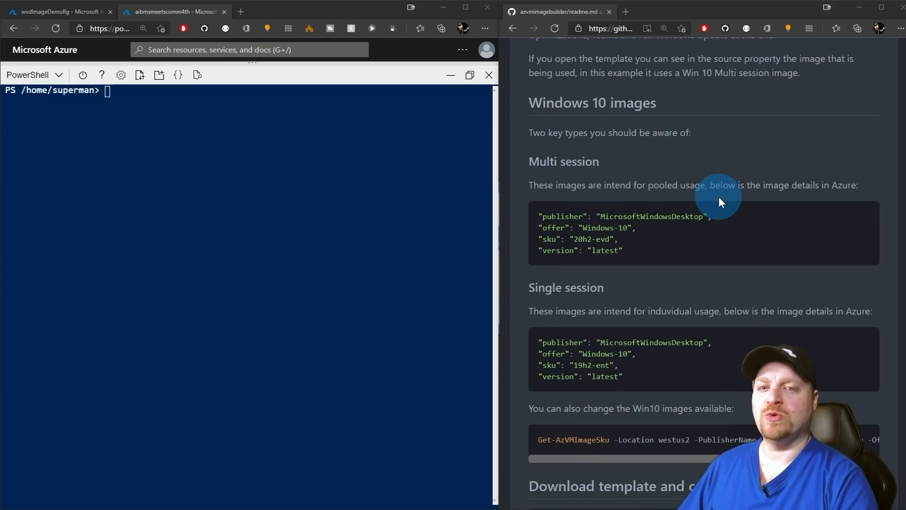
pyautogui.scroll(-1, 720, 199)
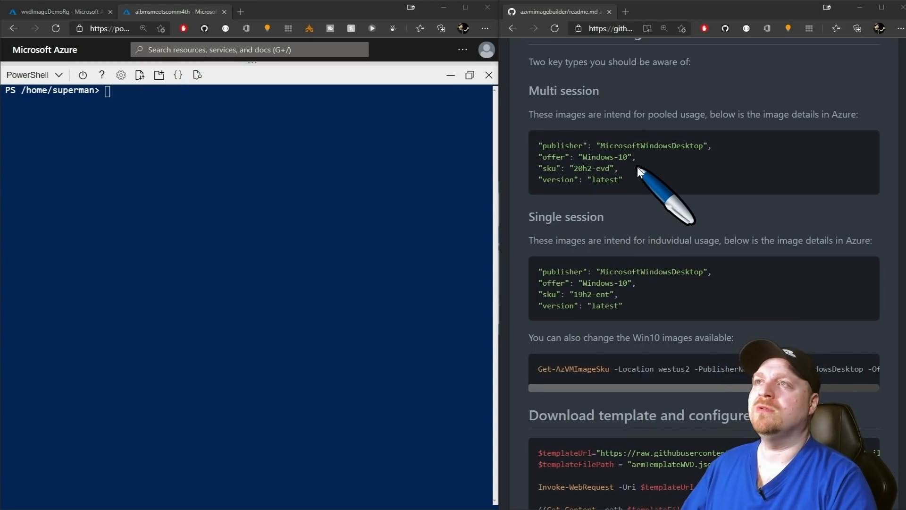
pyautogui.moveTo(633, 183); pyautogui.dragTo(531, 140)
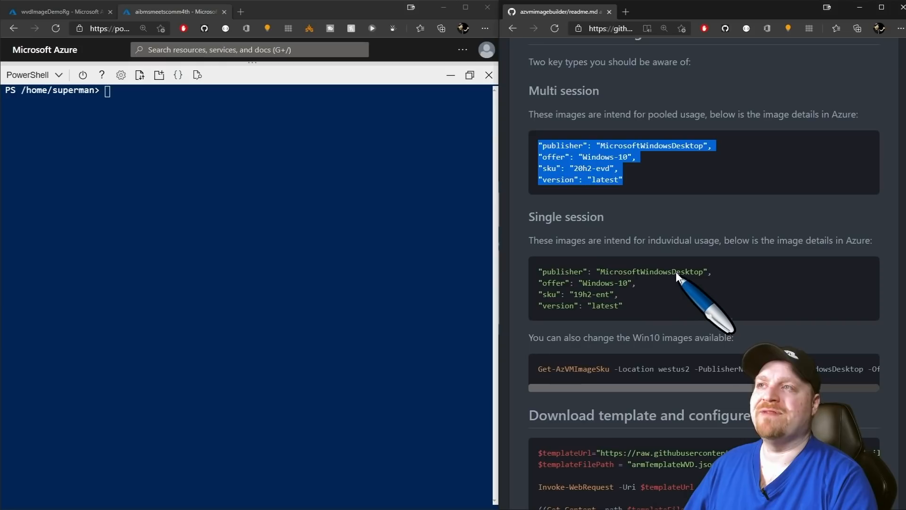
pyautogui.tripleClick(718, 367)
pyautogui.click(779, 341)
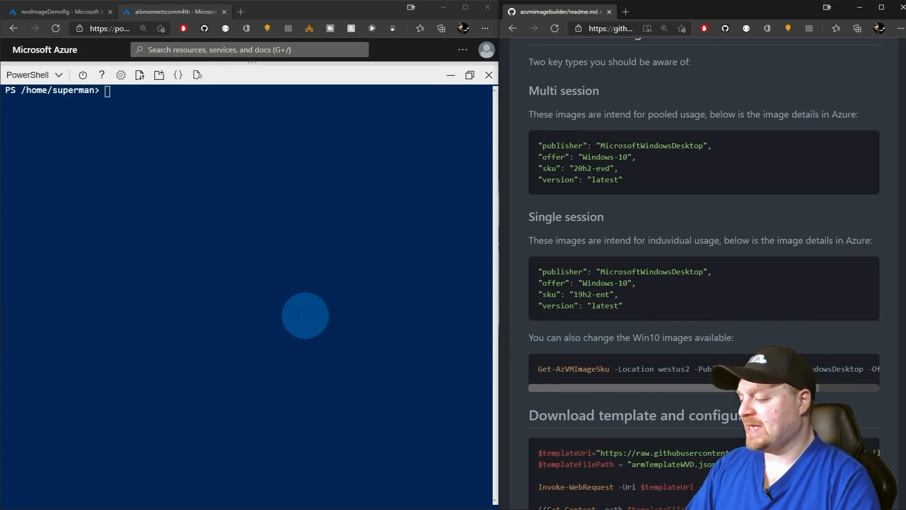
# List the westus2 Windows 10 image SKUs with Get-AzVMImageSku and highlight 20h2-evd.
pyautogui.rightClick(242, 302)
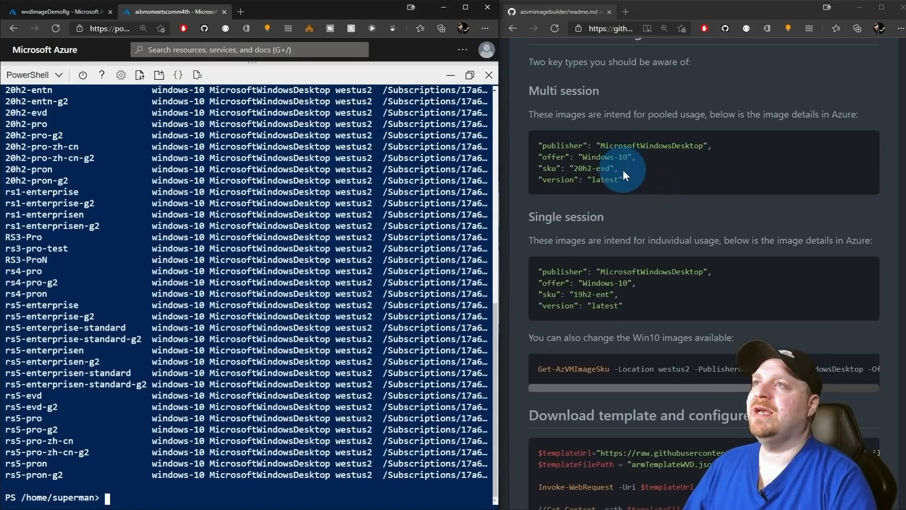
pyautogui.moveTo(546, 168); pyautogui.dragTo(618, 168)
pyautogui.click(653, 177)
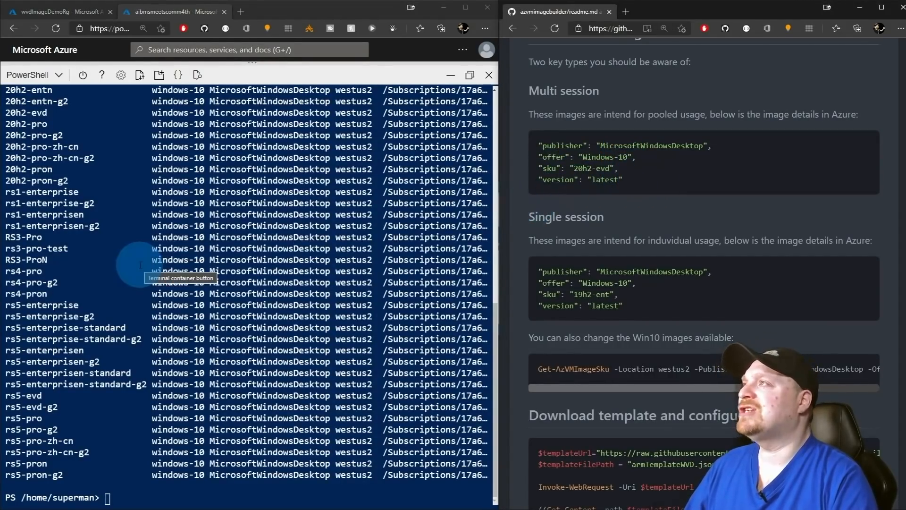
pyautogui.moveTo(68, 113); pyautogui.dragTo(5, 113)
pyautogui.scroll(3, 136, 221)
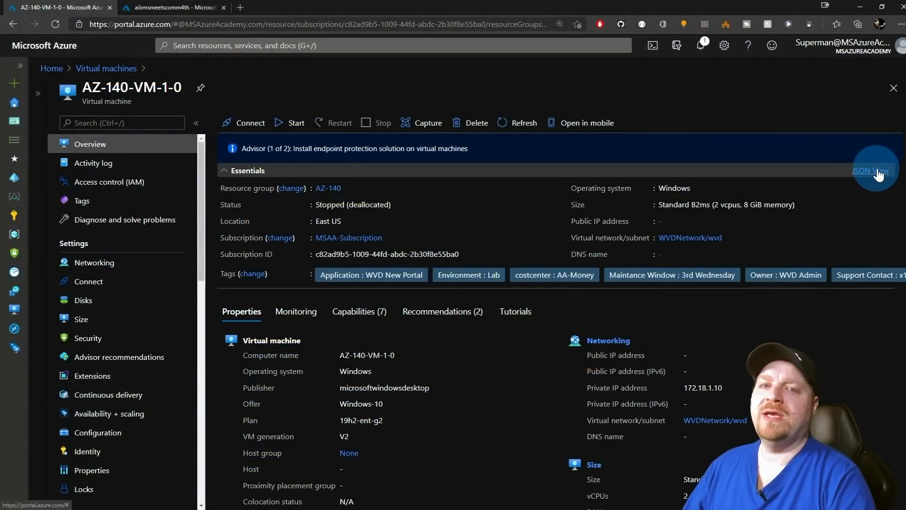
# Inspect the storageProfile imageReference in AZ-140-VM-1-0's JSON view.
pyautogui.click(876, 172)
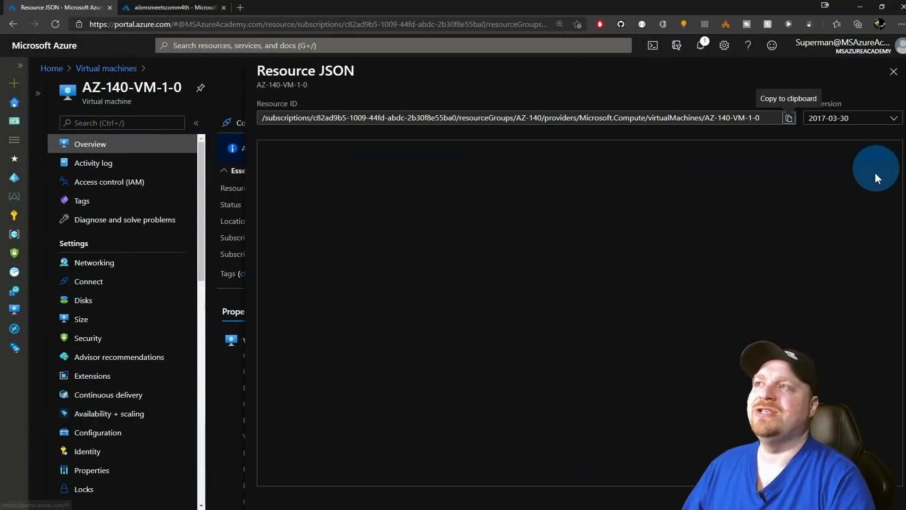
pyautogui.scroll(-3, 401, 203)
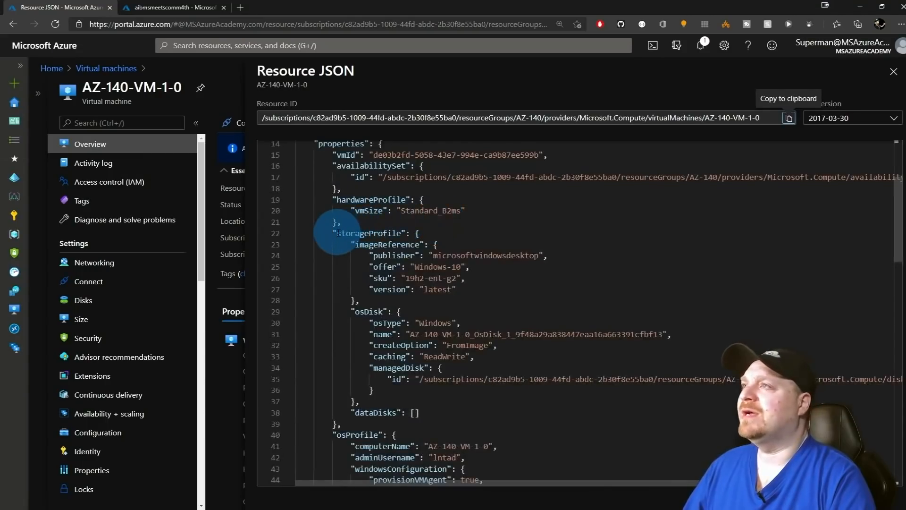
pyautogui.moveTo(331, 234); pyautogui.dragTo(505, 291)
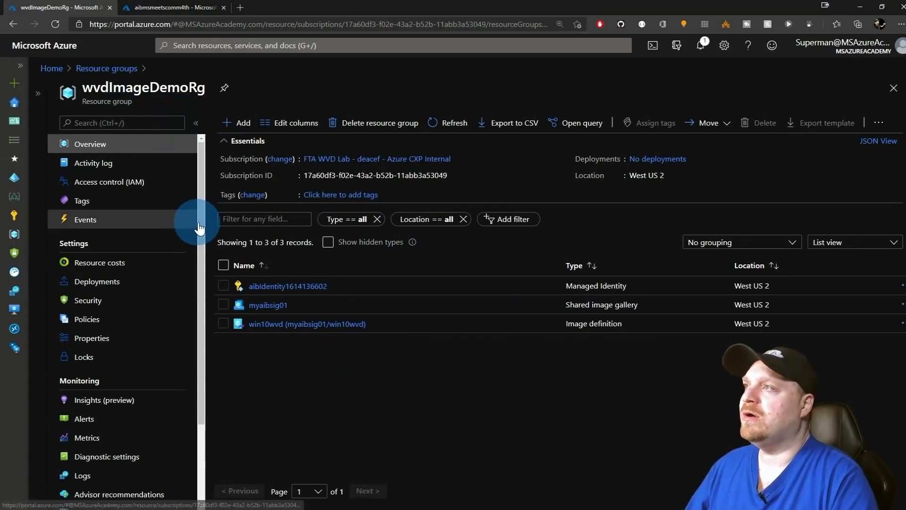
pyautogui.click(314, 286)
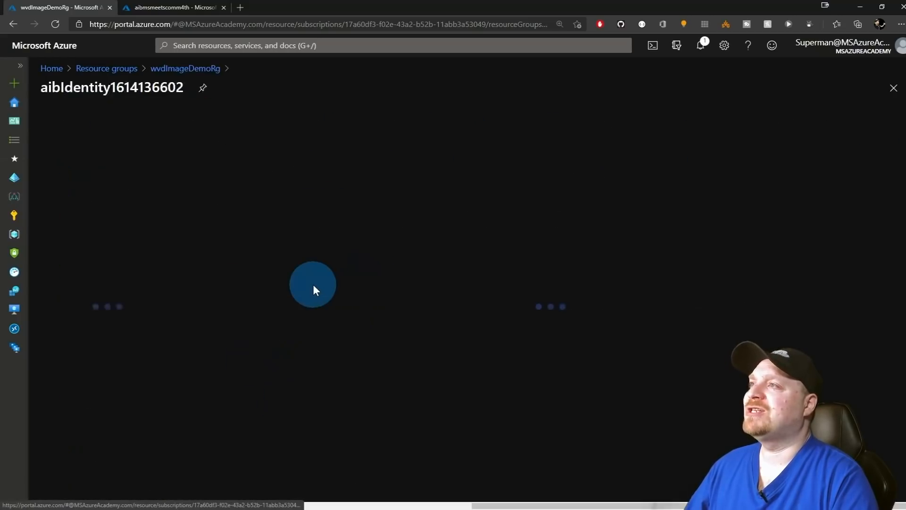
pyautogui.click(105, 222)
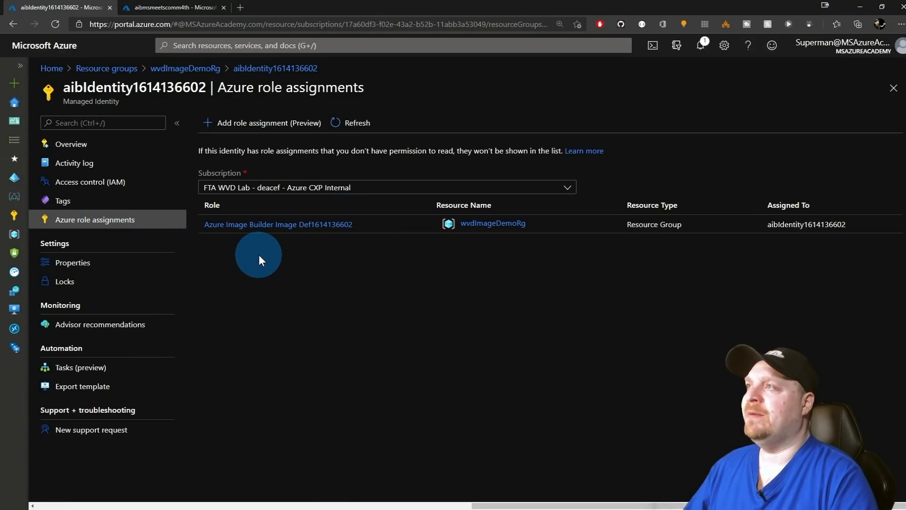
pyautogui.click(309, 231)
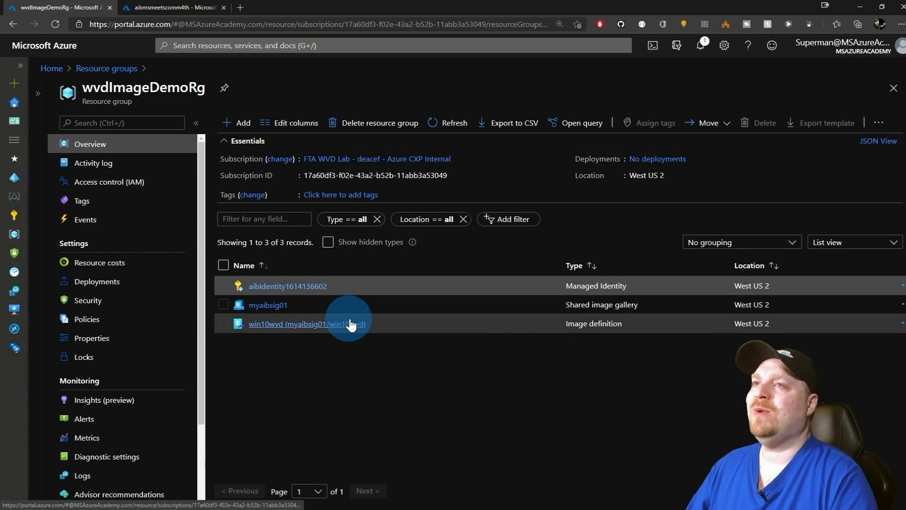
pyautogui.click(268, 305)
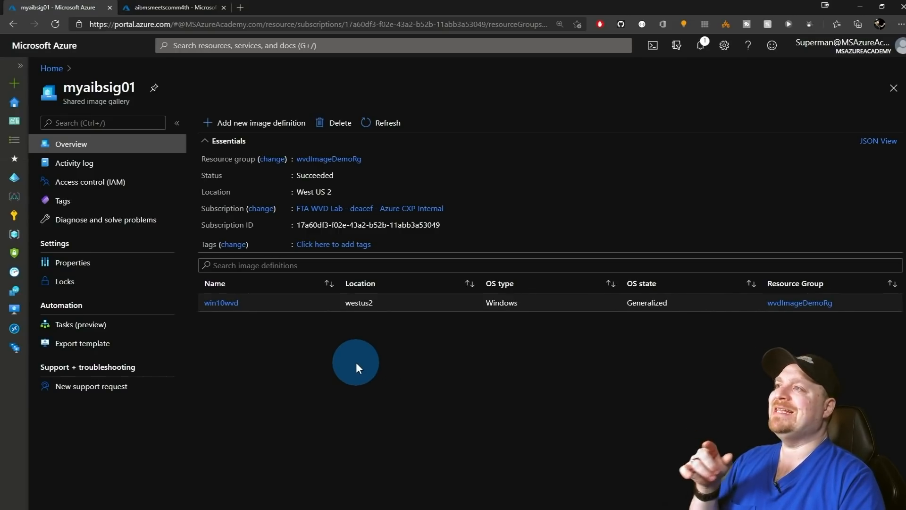
pyautogui.click(221, 304)
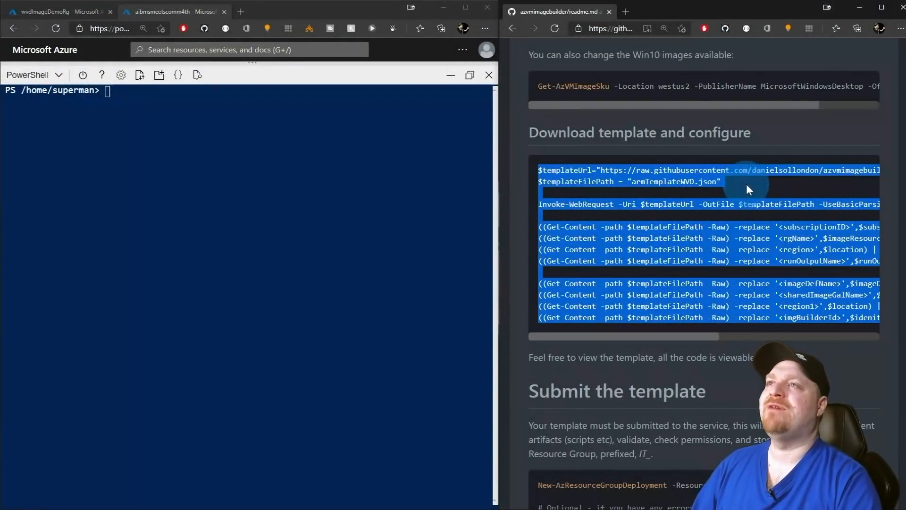
# Run the armTemplateWVD.json download-and-replace commands, then print the template with cat.
pyautogui.click(324, 192)
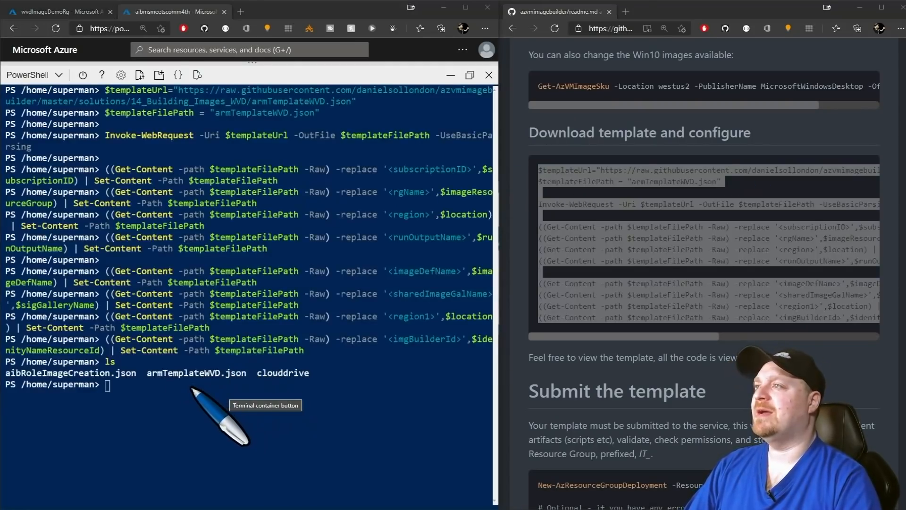
pyautogui.write('cat ./armTemplateWVD.json')
pyautogui.press('Return')
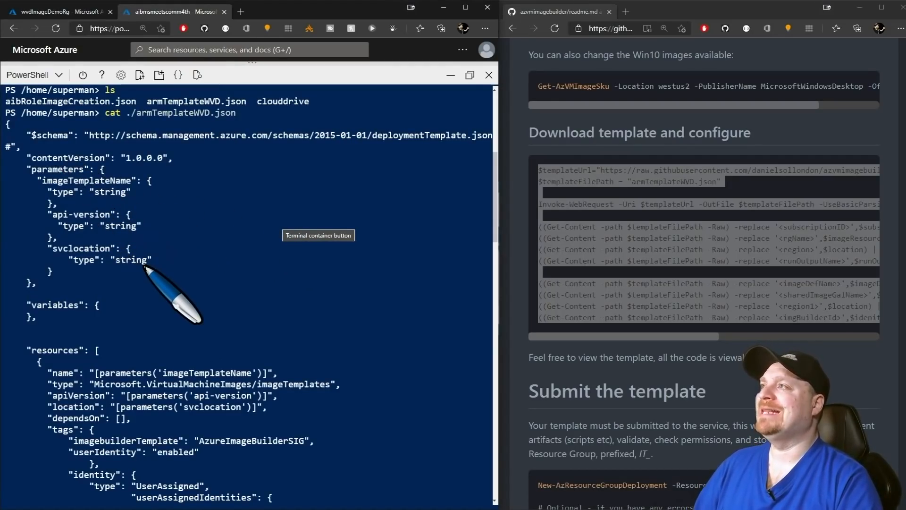
pyautogui.scroll(-5, 145, 267)
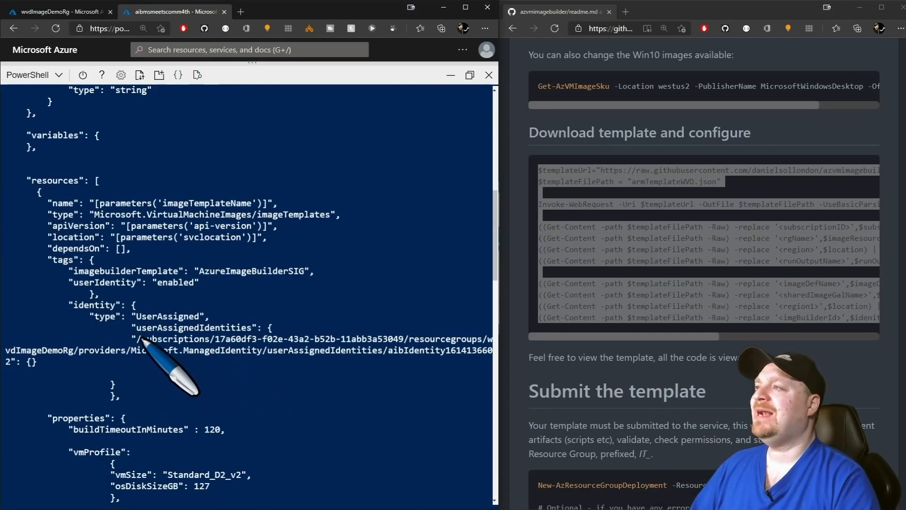
pyautogui.scroll(-9, 146, 329)
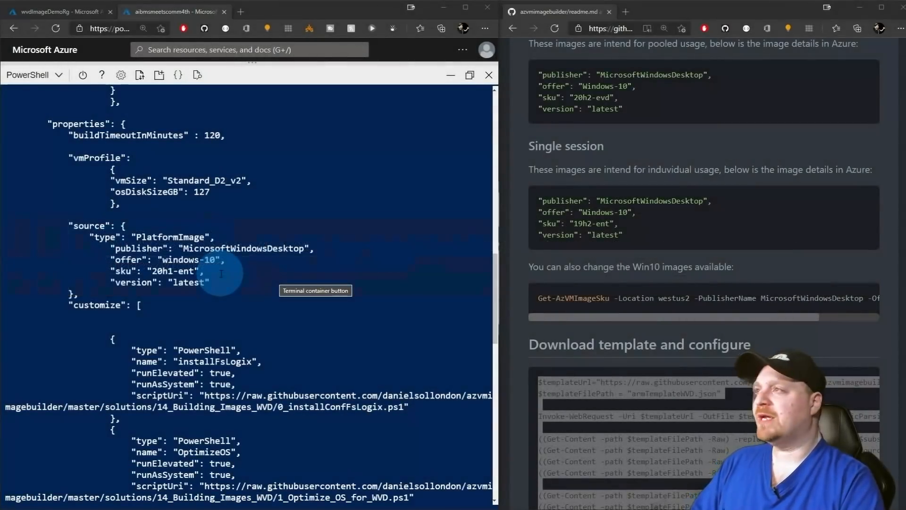
# Load armTemplateWVD.json in the Cloud Shell editor, setting sku 20h2-evd and vmSize Standard_B2ms.
pyautogui.moveTo(220, 271); pyautogui.dragTo(147, 271)
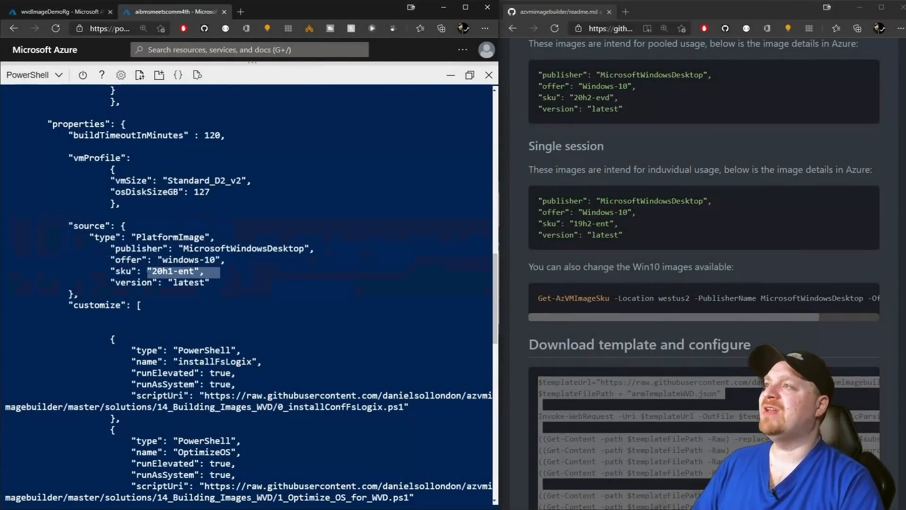
pyautogui.click(261, 281)
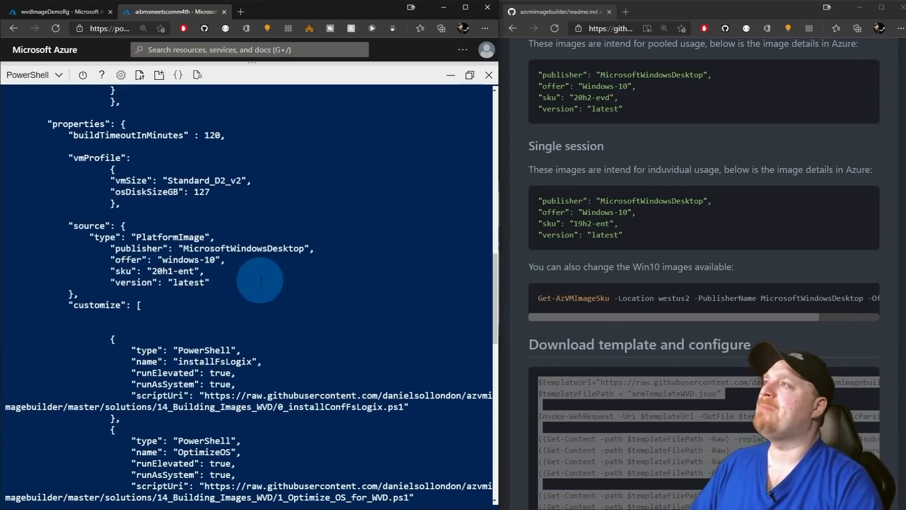
pyautogui.click(184, 84)
pyautogui.click(61, 286)
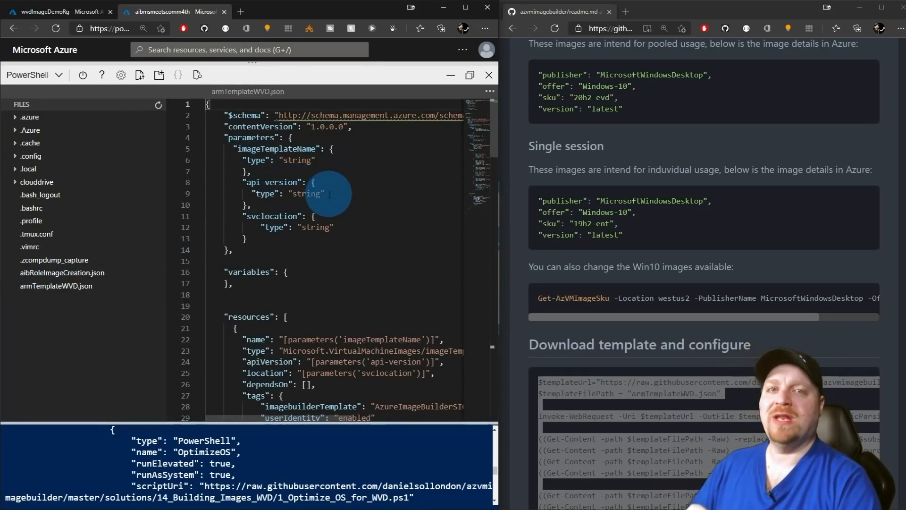
pyautogui.scroll(-3, 330, 194)
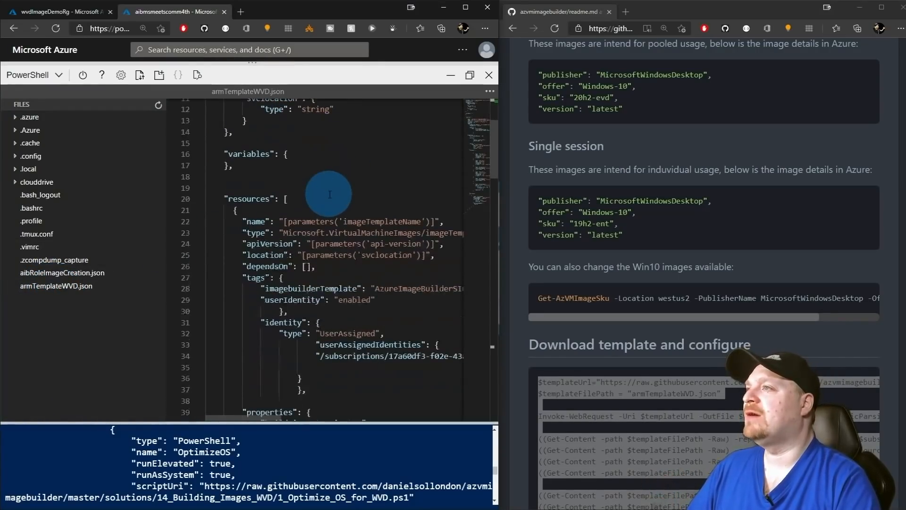
pyautogui.scroll(-8, 330, 194)
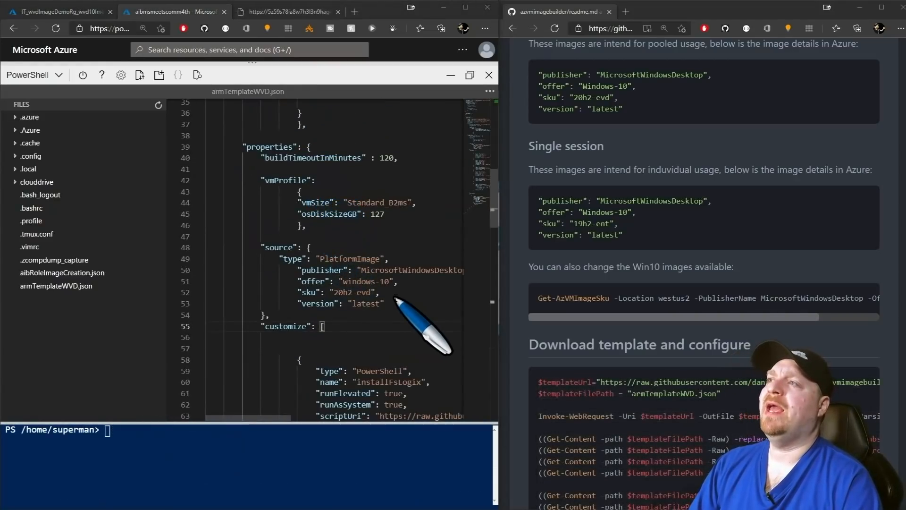
pyautogui.scroll(1, 415, 222)
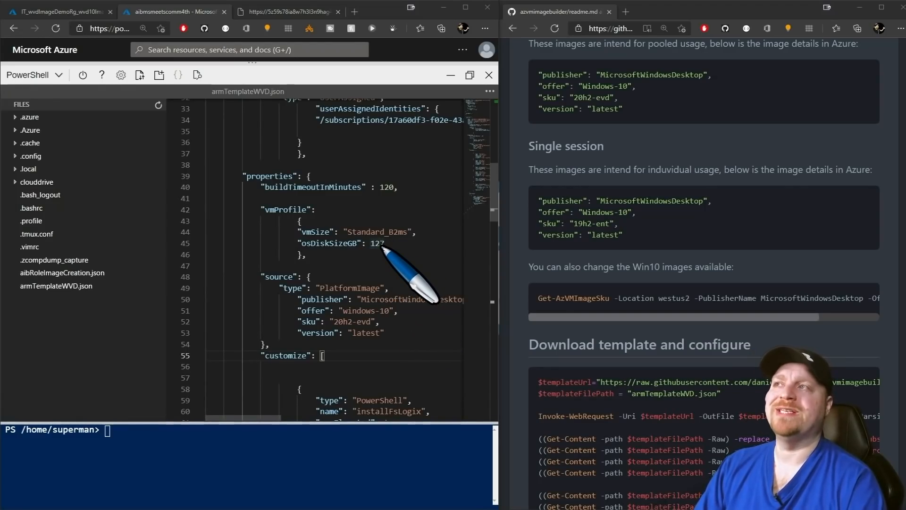
# Clear the terminal and reprint the edited armTemplateWVD.json, scrolling to its customize scripts.
pyautogui.write('clear')
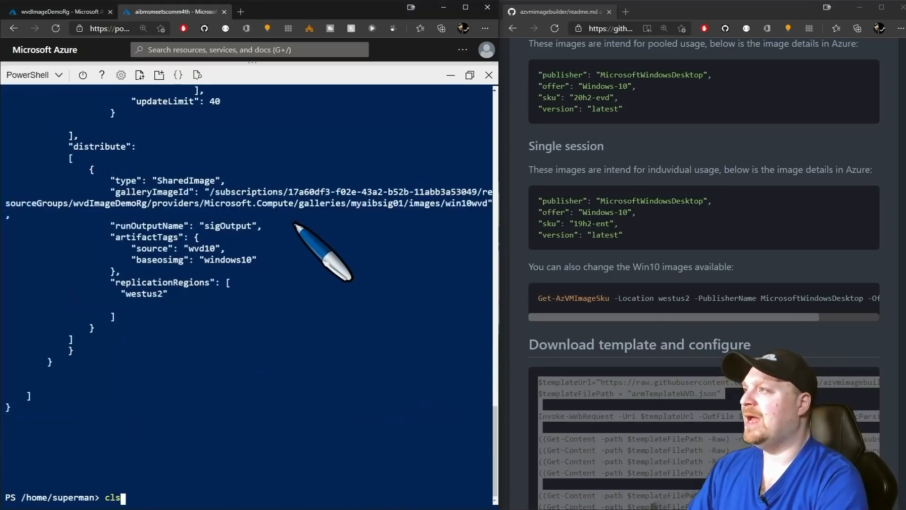
pyautogui.press('Return')
pyautogui.write('cat ./armTemplateWVD.json')
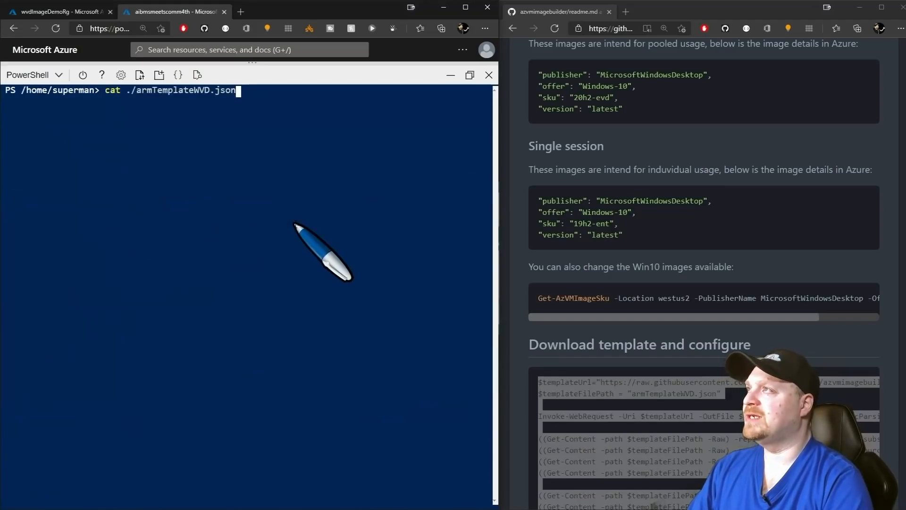
pyautogui.press('Return')
pyautogui.scroll(15, 302, 231)
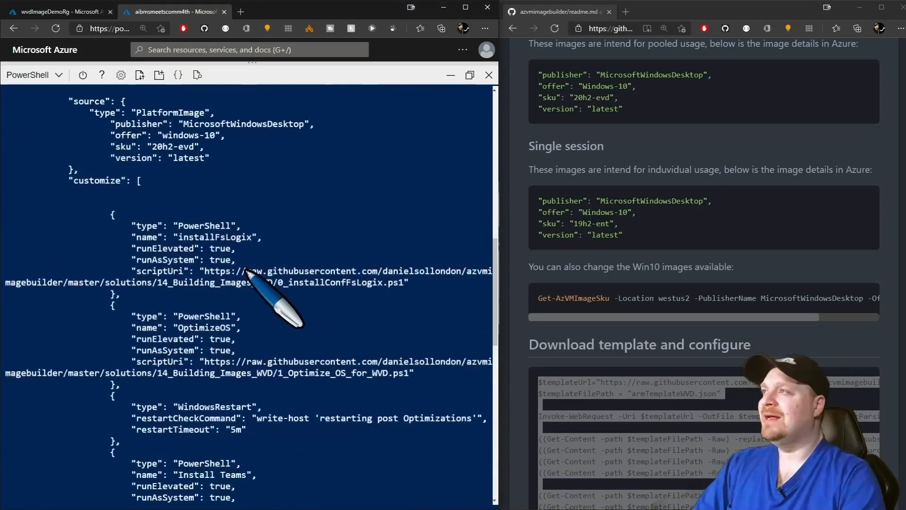
pyautogui.scroll(-9, 244, 264)
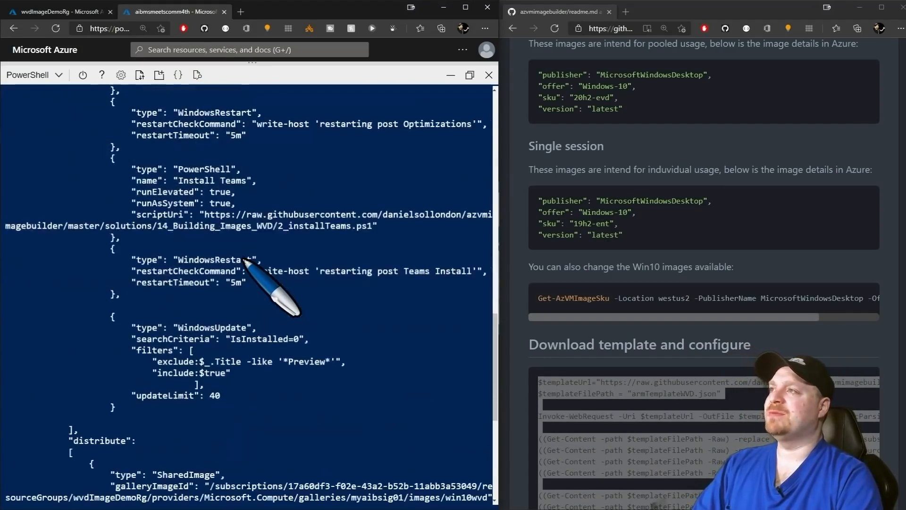
pyautogui.scroll(-3, 244, 259)
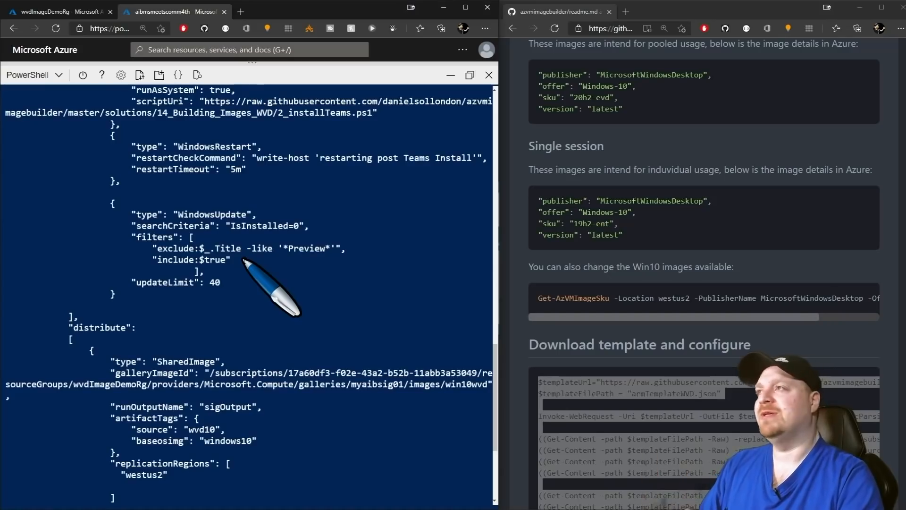
pyautogui.scroll(-2, 247, 267)
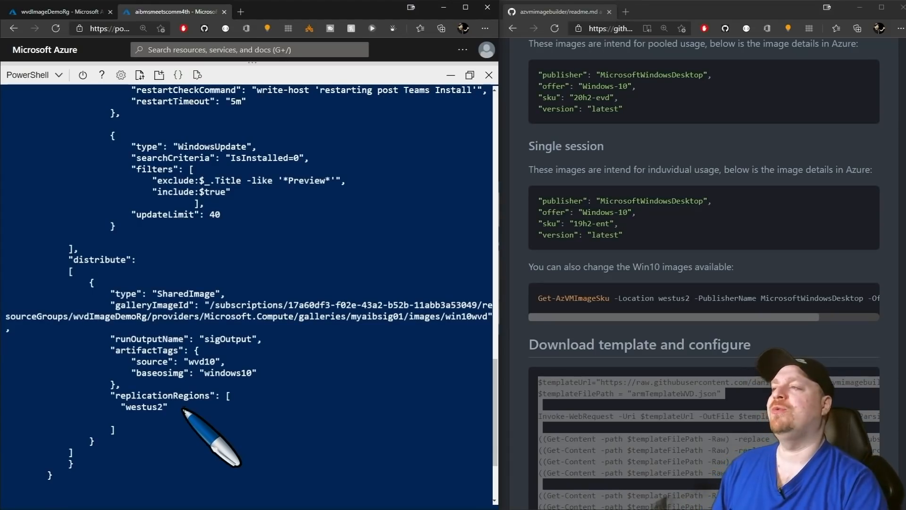
pyautogui.scroll(10, 364, 125)
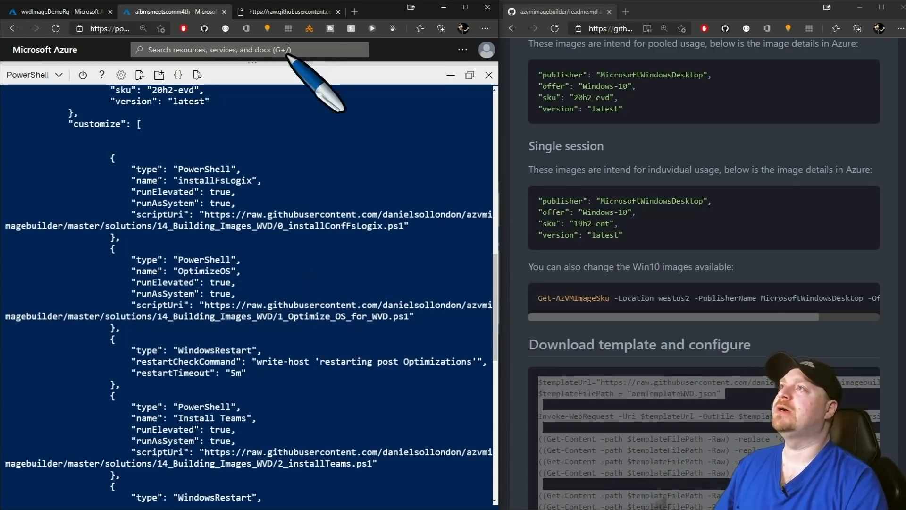
# Read the OptimizeOS script's setup, $osOptURL download and run lines, then close its tab.
pyautogui.click(288, 11)
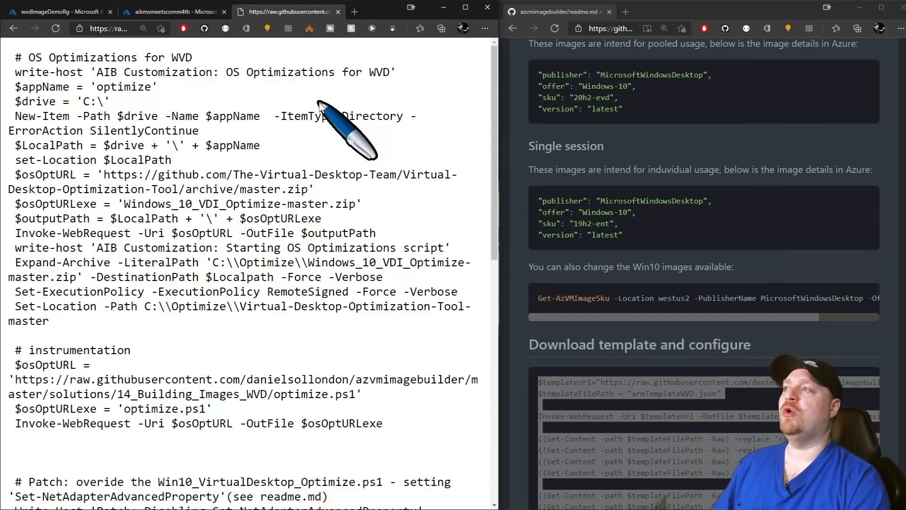
pyautogui.moveTo(9, 56); pyautogui.dragTo(279, 155)
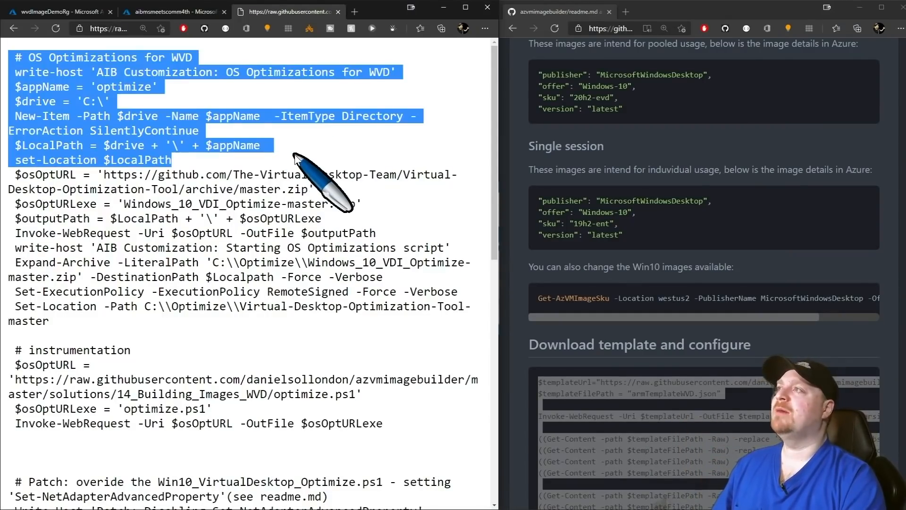
pyautogui.click(294, 158)
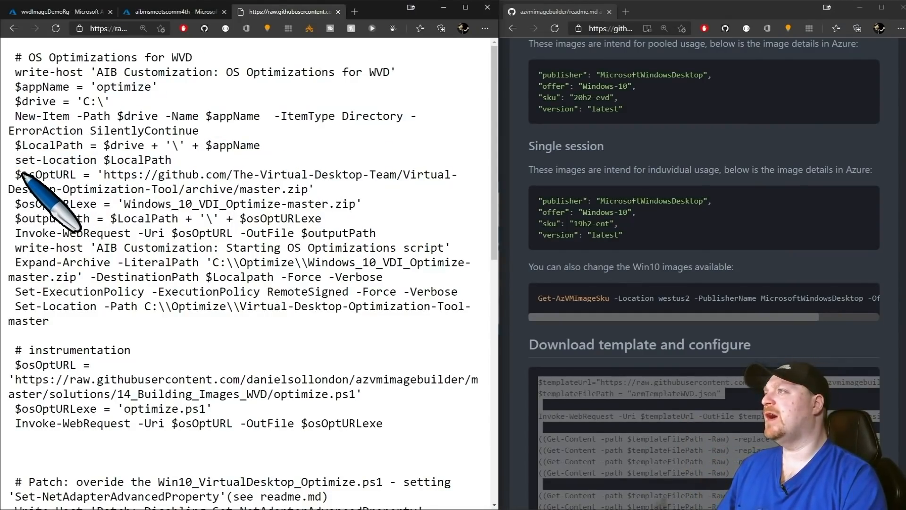
pyautogui.moveTo(10, 174); pyautogui.dragTo(338, 189)
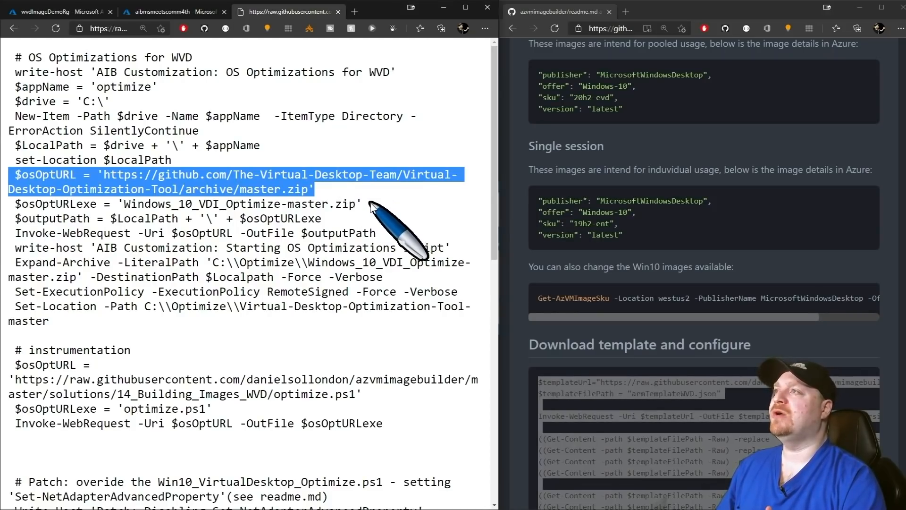
pyautogui.scroll(-1, 370, 204)
pyautogui.moveTo(9, 261); pyautogui.dragTo(82, 276)
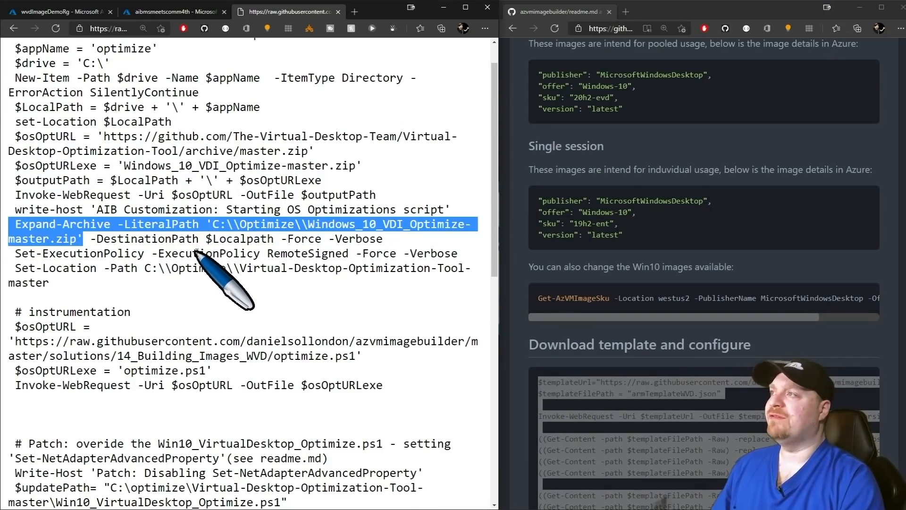
pyautogui.scroll(-10, 199, 274)
pyautogui.moveTo(38, 357); pyautogui.dragTo(478, 449)
pyautogui.click(460, 453)
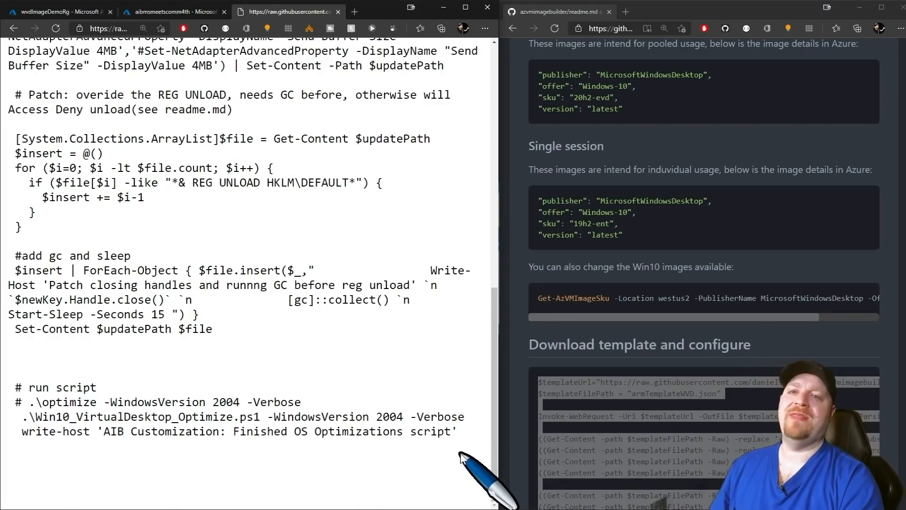
pyautogui.click(338, 12)
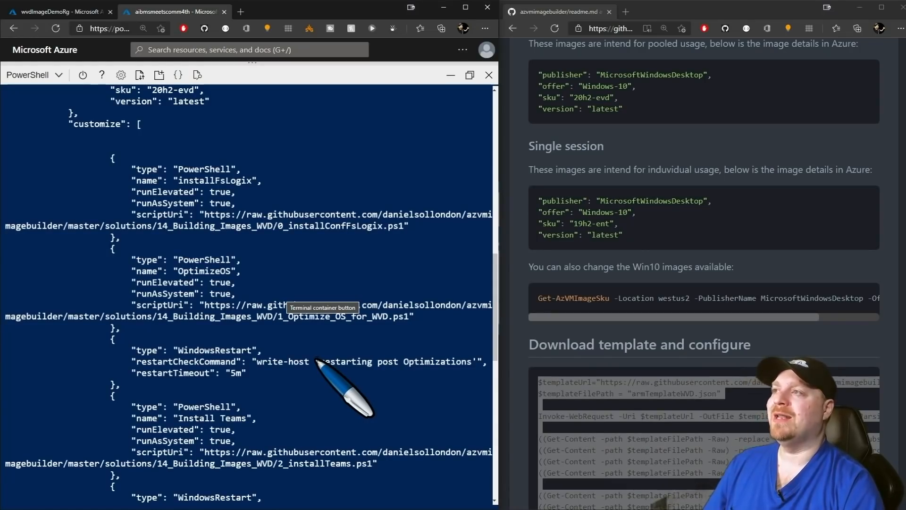
# Check the 5m restartTimeout value, then select the readme's New-AzResourceGroupDeployment command.
pyautogui.moveTo(263, 373); pyautogui.dragTo(153, 373)
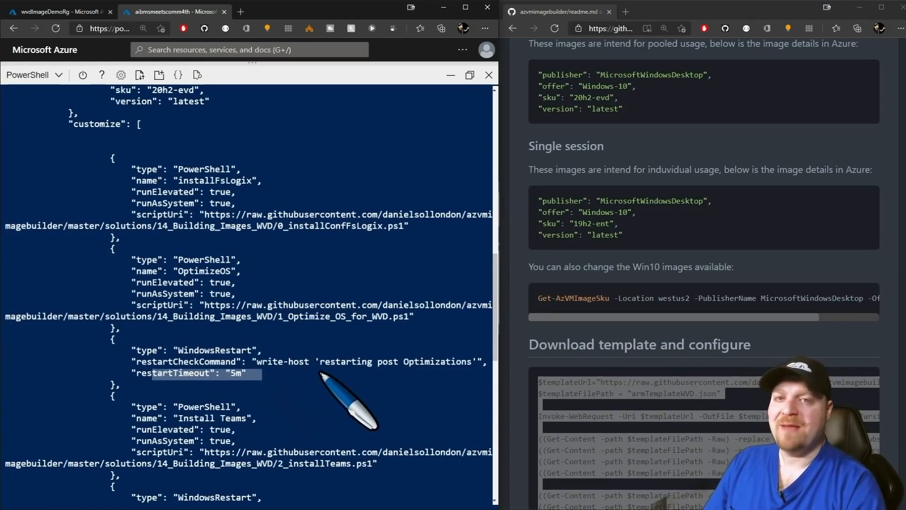
pyautogui.click(325, 377)
pyautogui.scroll(-10, 354, 396)
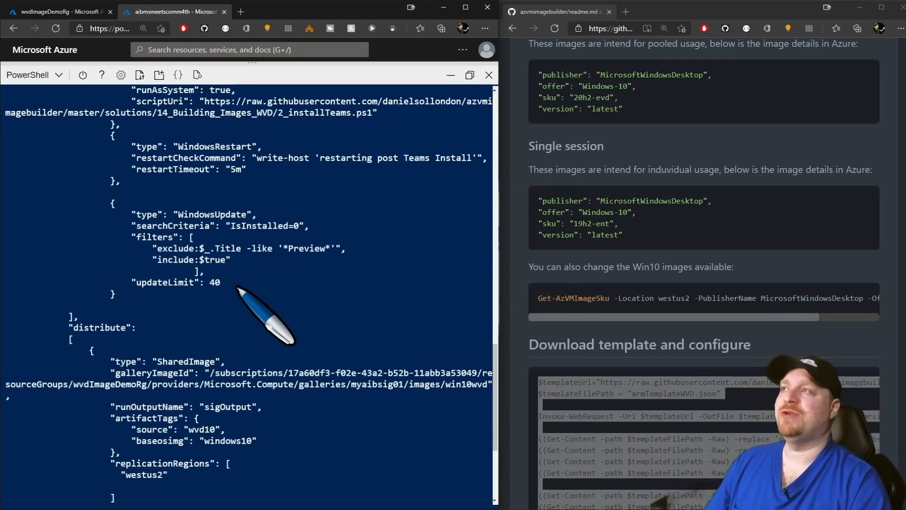
pyautogui.moveTo(538, 201); pyautogui.dragTo(572, 213)
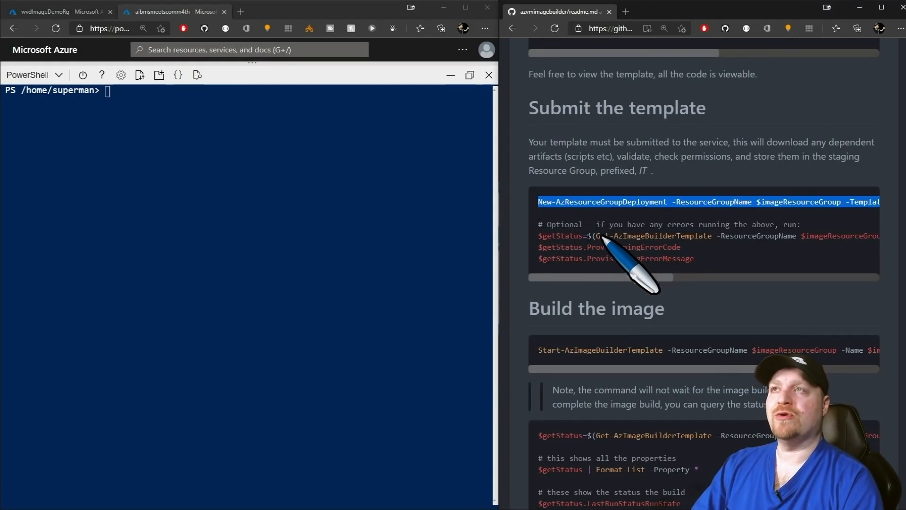
# Run the deployment command in Cloud Shell, then open wvd10ImageTemplate01 in wvdImageDemoRg.
pyautogui.click(349, 253)
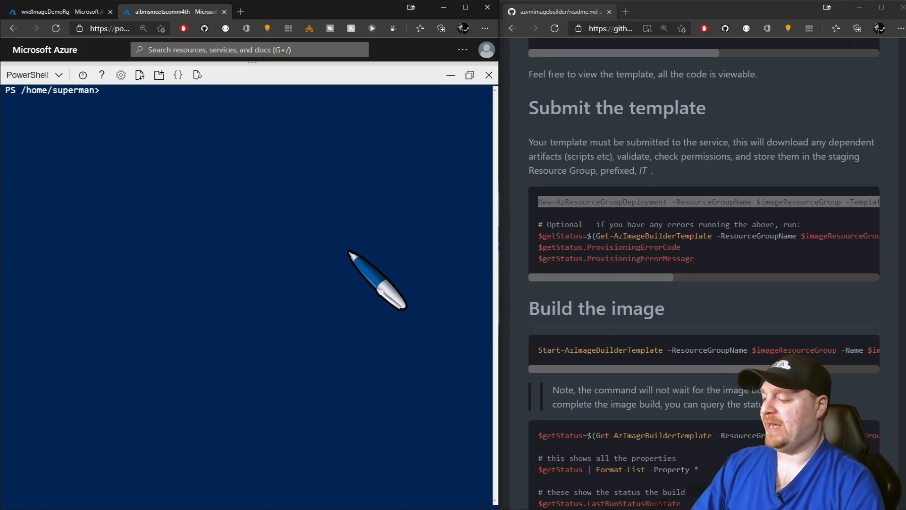
pyautogui.write('New-AzResourceGroupDeployment -ResourceGroupName $imageResourceGroup -TemplateFile $templateFilePath -api-version "2020-02-14" -imageTemplateName $imageTemplateName -svclocation $location')
pyautogui.click(548, 199)
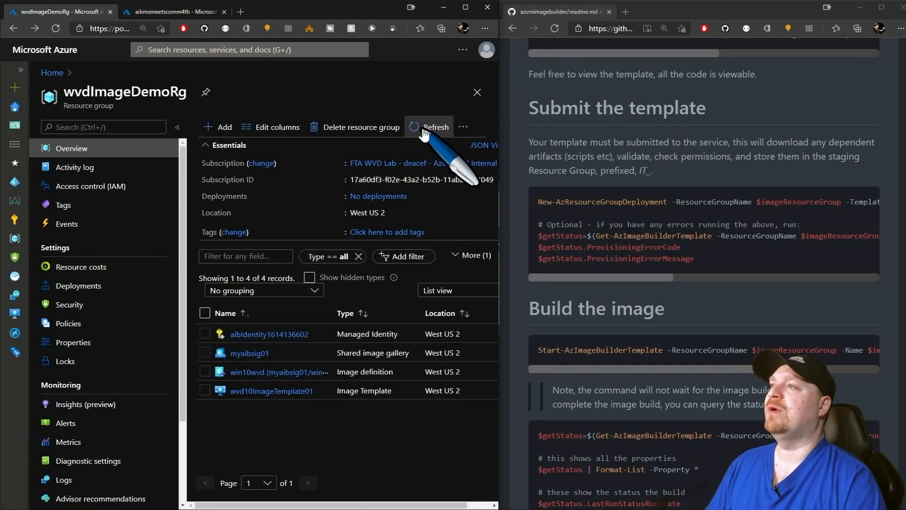
pyautogui.click(251, 392)
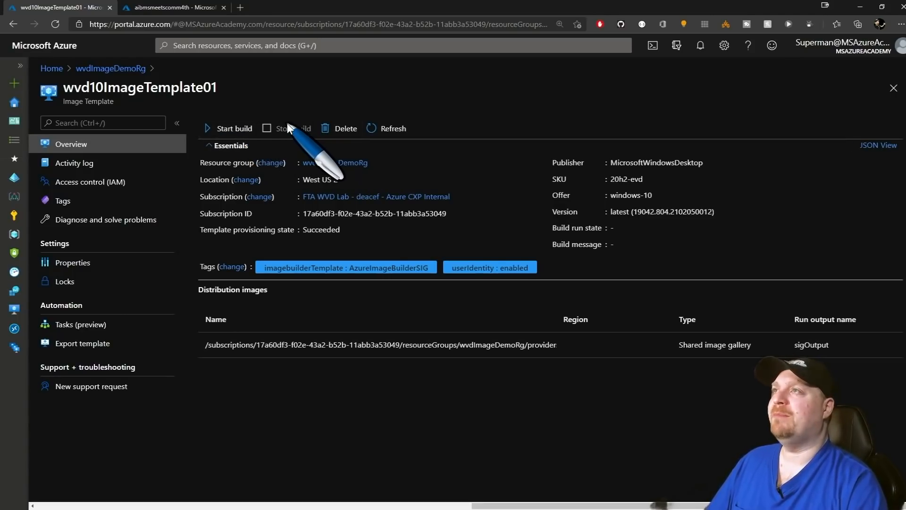
# Inspect the source image properties in wvd10ImageTemplate01's resource JSON view.
pyautogui.click(875, 146)
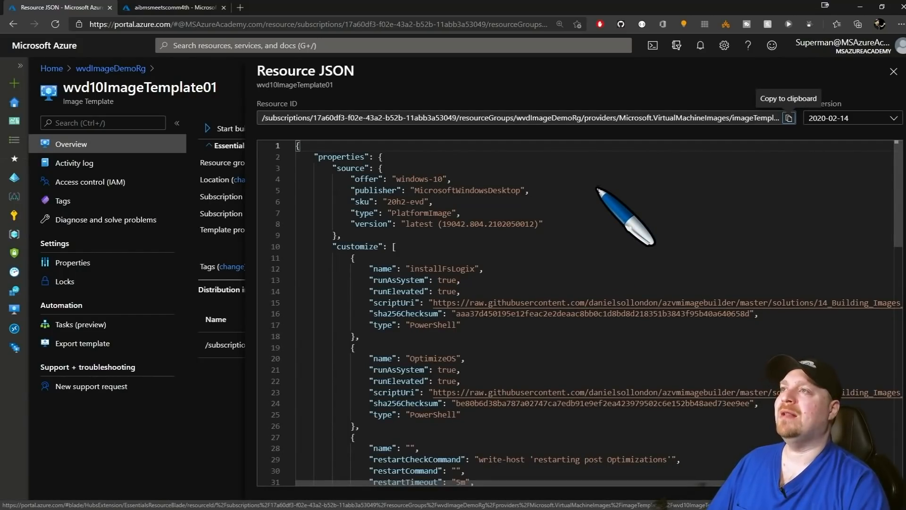
pyautogui.moveTo(336, 168); pyautogui.dragTo(586, 217)
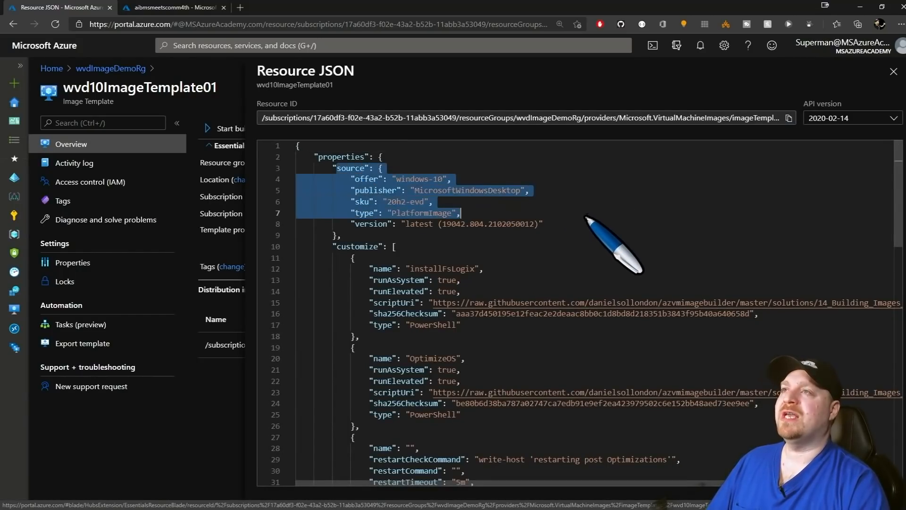
pyautogui.click(560, 225)
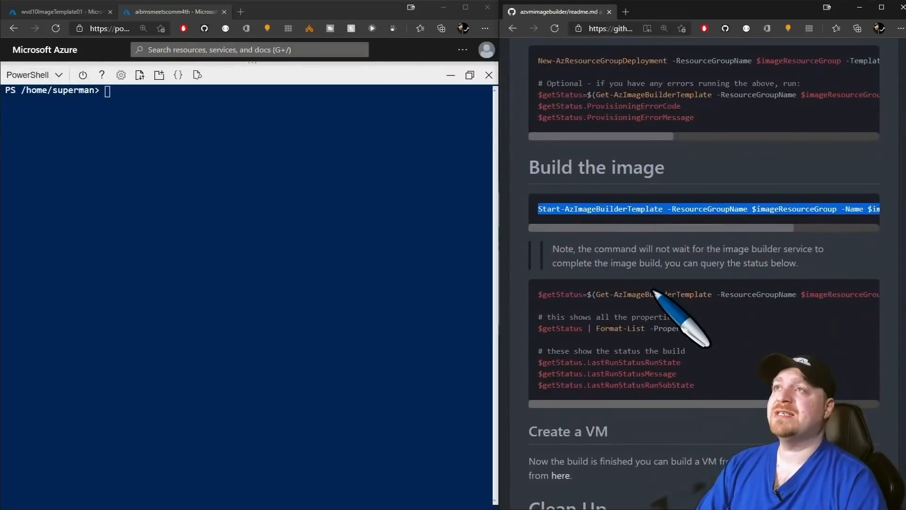
pyautogui.scroll(-2, 670, 302)
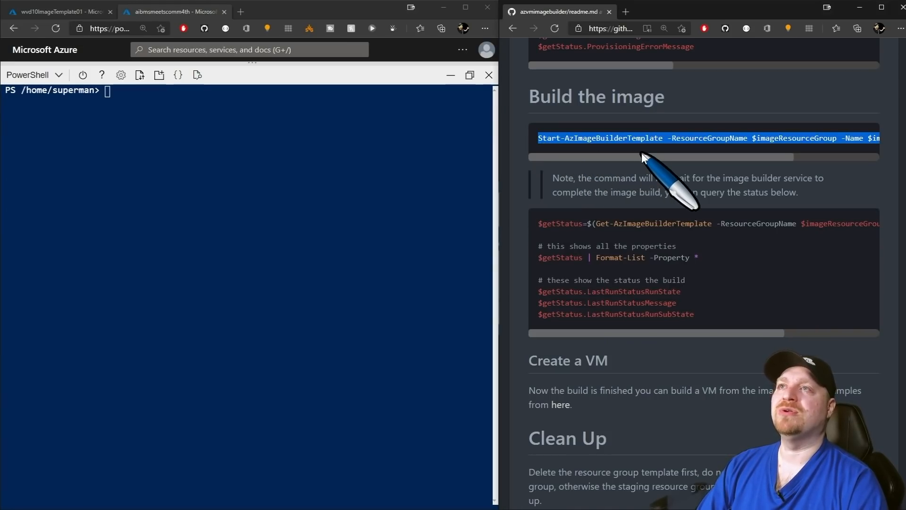
# Copy and run Start-AzImageBuilderTemplate in Cloud Shell to start the image build.
pyautogui.moveTo(631, 158); pyautogui.dragTo(766, 159)
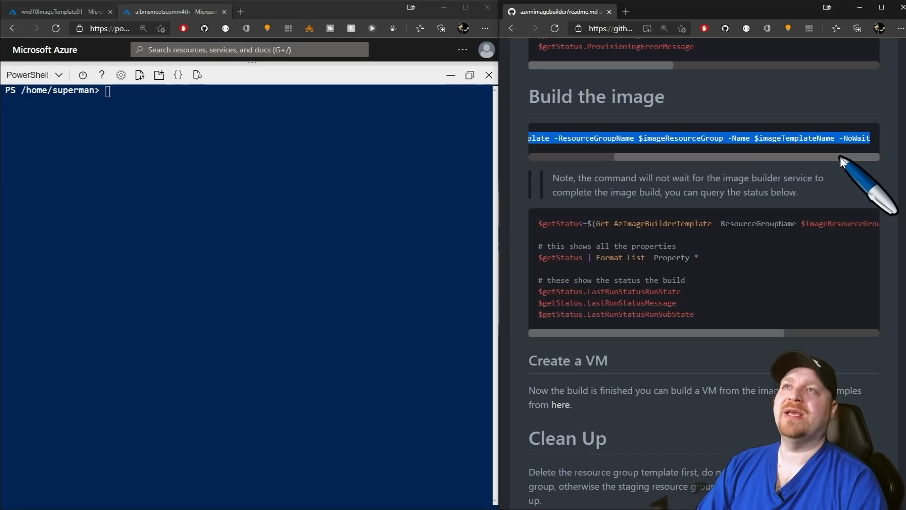
pyautogui.click(359, 184)
pyautogui.write('Start-AzImageBuilderTemplate -ResourceGroupName $imageResourceGroup -Name $imageTemplateName -NoWait')
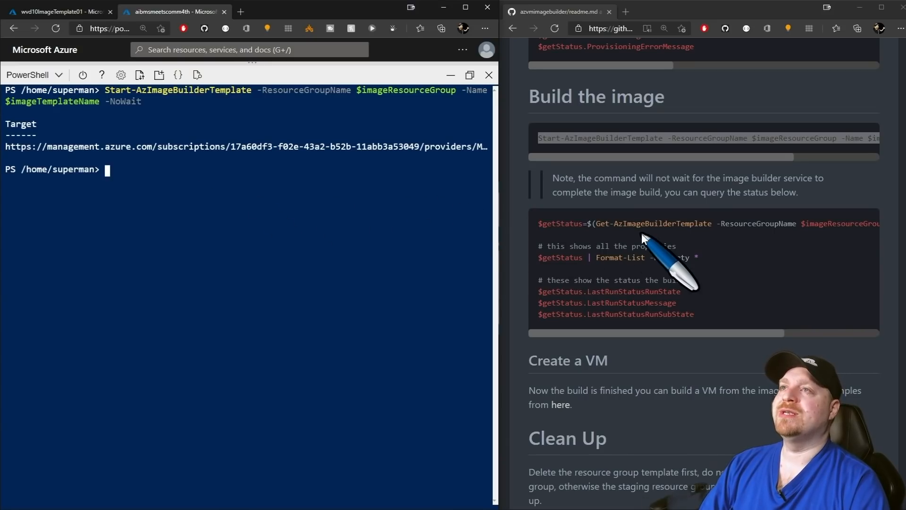
# Run the $getStatus query to confirm the build is Running, substate Building, then close the resource JSON view.
pyautogui.moveTo(539, 223); pyautogui.dragTo(716, 311)
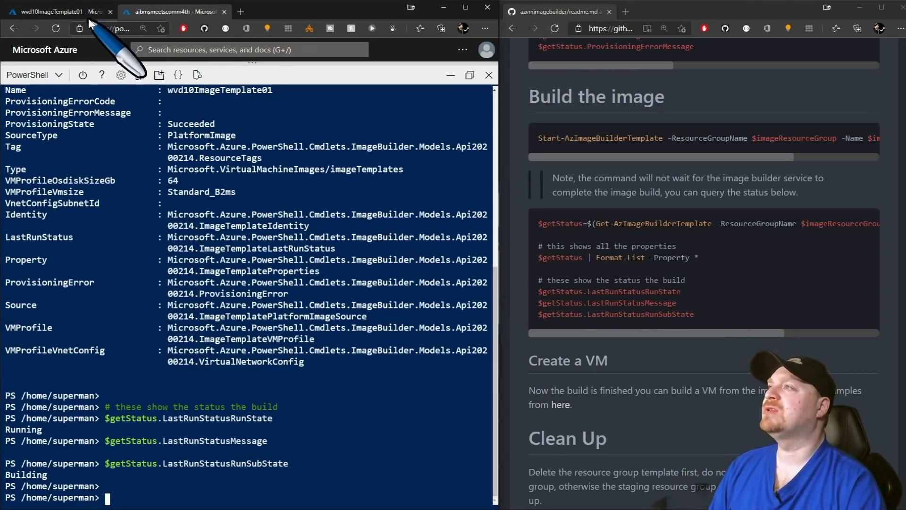
pyautogui.click(69, 10)
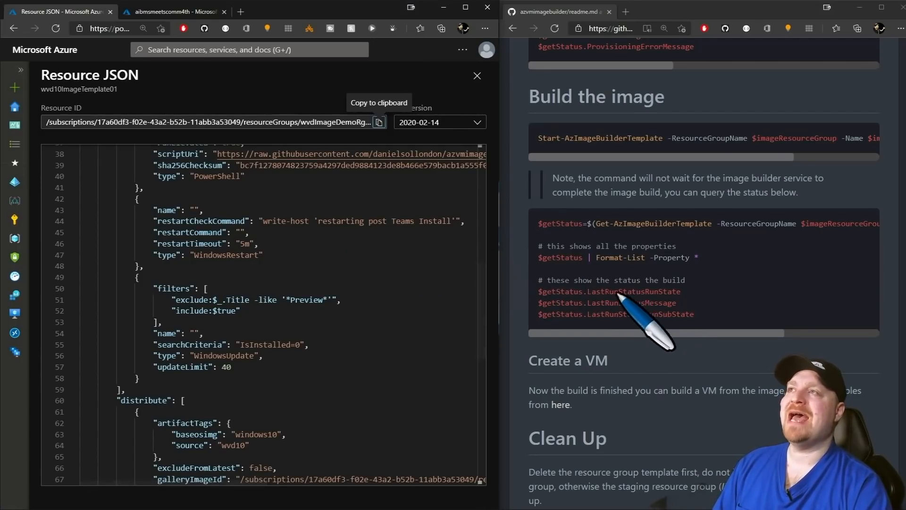
pyautogui.click(183, 18)
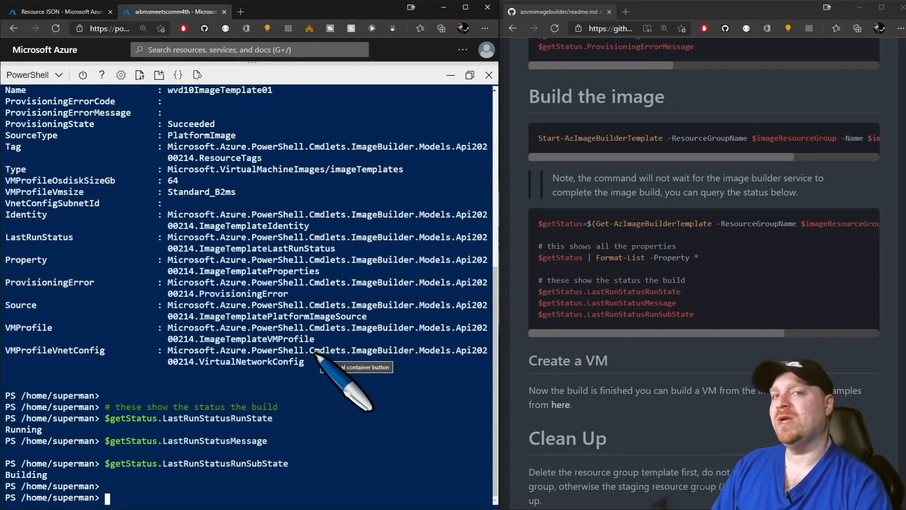
pyautogui.hotkey('ctrl', 'l')
pyautogui.click(707, 307)
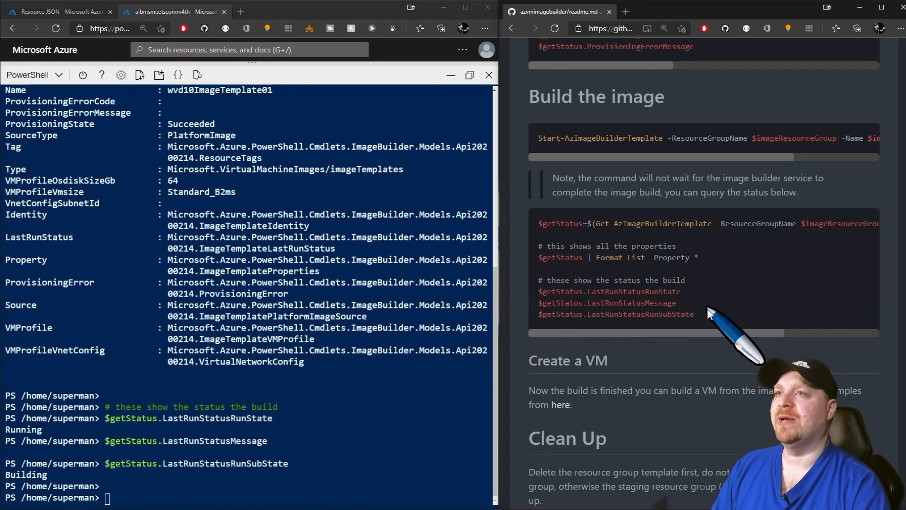
pyautogui.moveTo(700, 318); pyautogui.dragTo(520, 228)
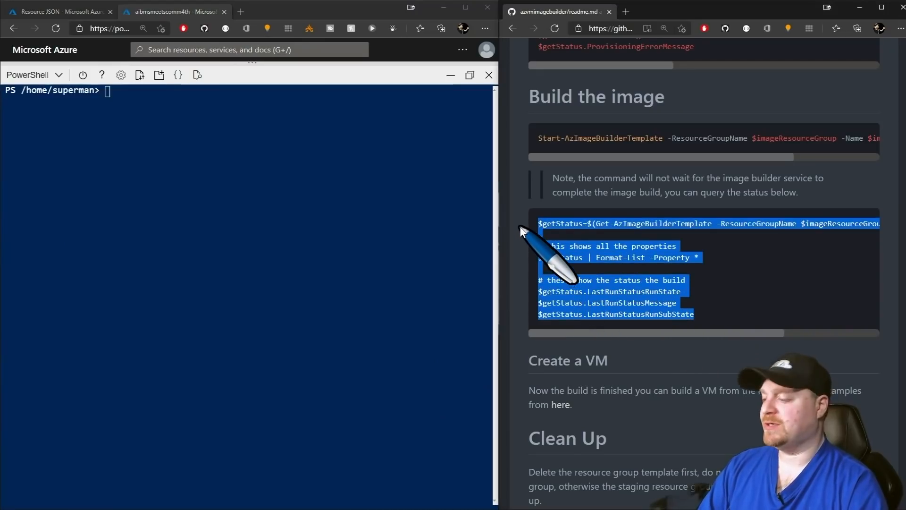
pyautogui.click(727, 263)
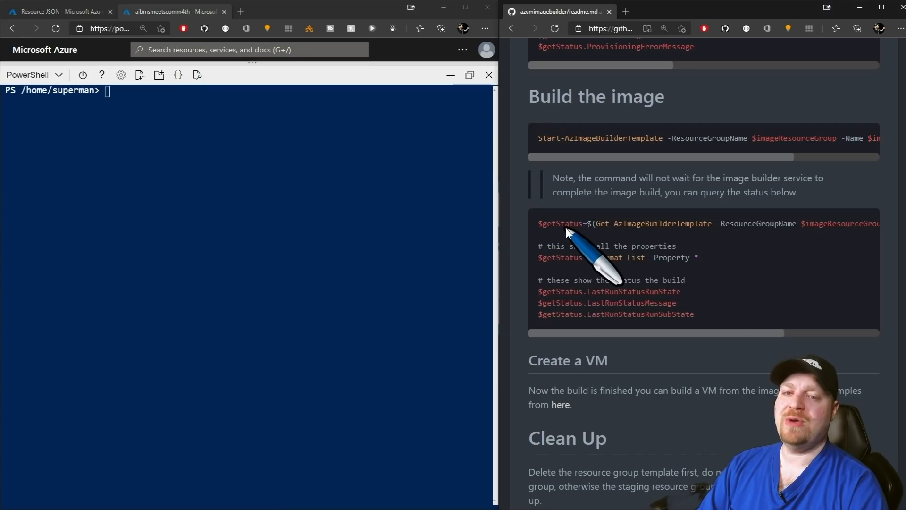
pyautogui.moveTo(537, 223); pyautogui.dragTo(595, 228)
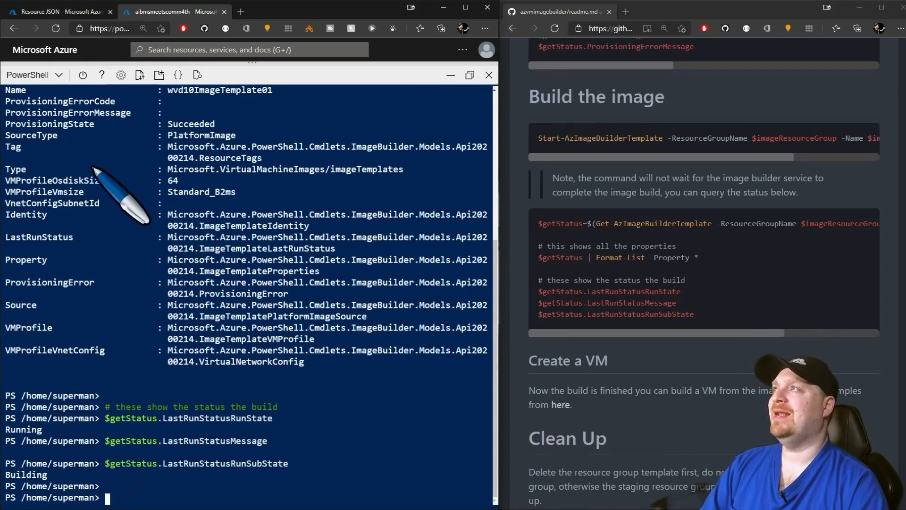
pyautogui.click(76, 11)
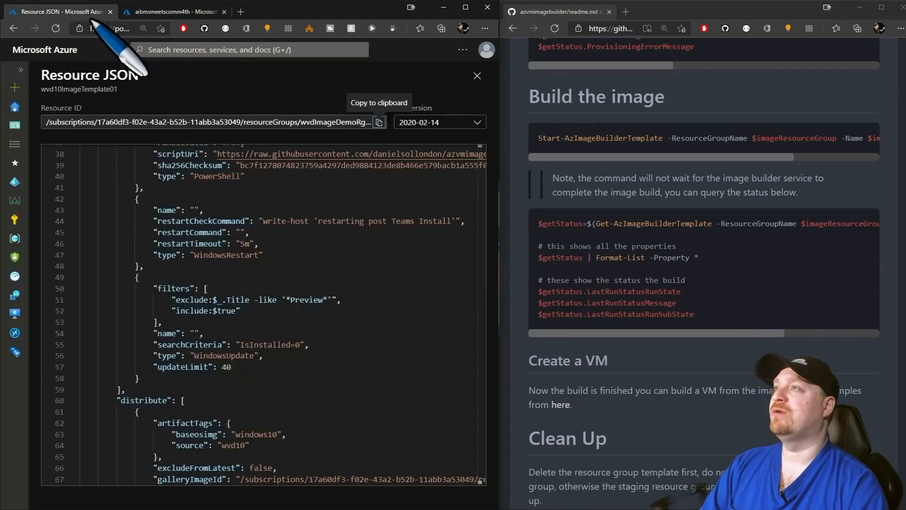
pyautogui.click(477, 75)
# Refresh wvd10ImageTemplate01 and check the IT_ staging resource group until the build reads Succeeded.
pyautogui.click(466, 7)
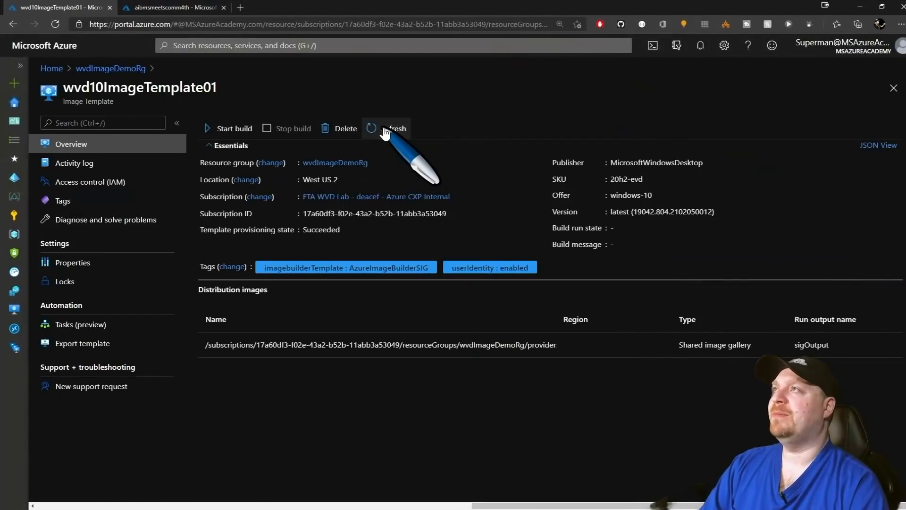
pyautogui.click(385, 130)
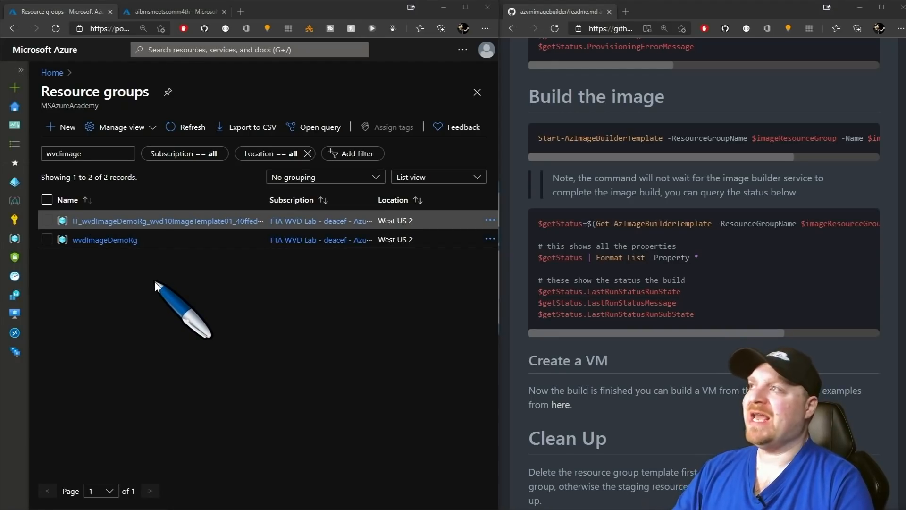
pyautogui.click(163, 222)
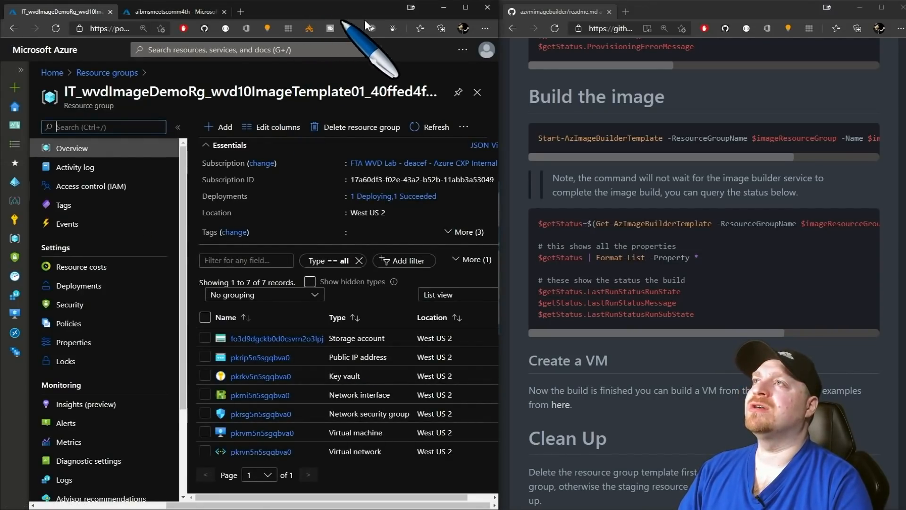
pyautogui.click(463, 8)
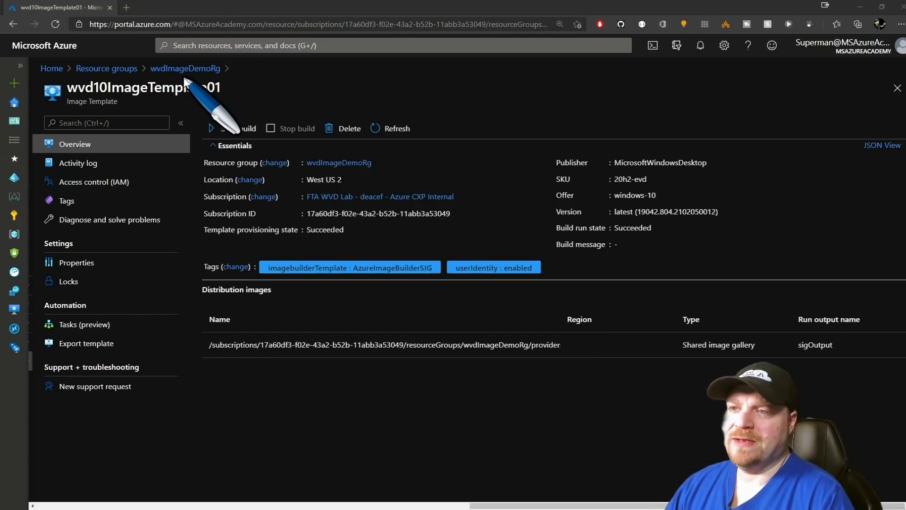
# From wvdImageDemoRg, open myaibsig01 > win10wvd > image version 0.24629.56871.
pyautogui.click(170, 68)
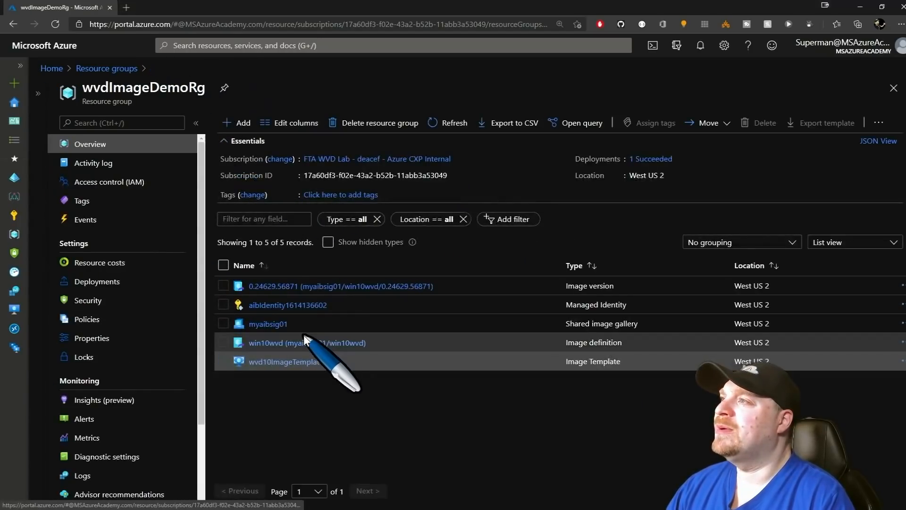
pyautogui.click(224, 287)
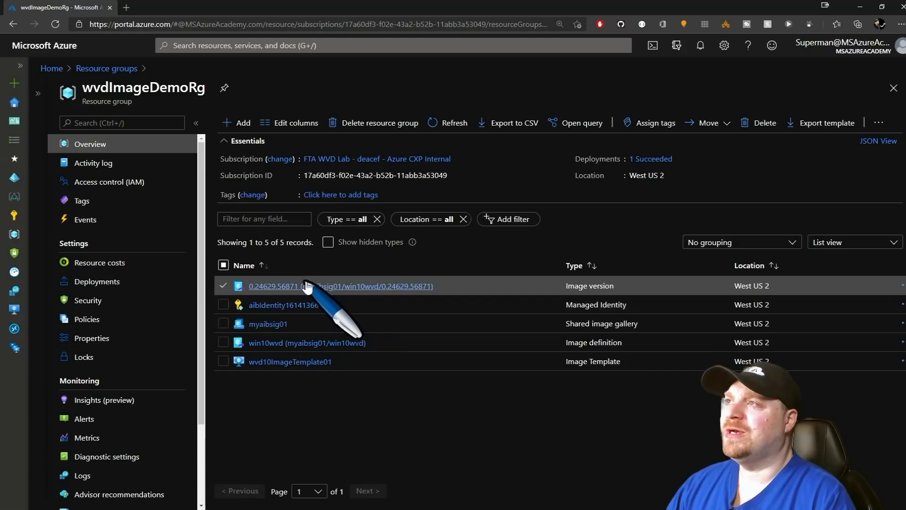
pyautogui.click(276, 324)
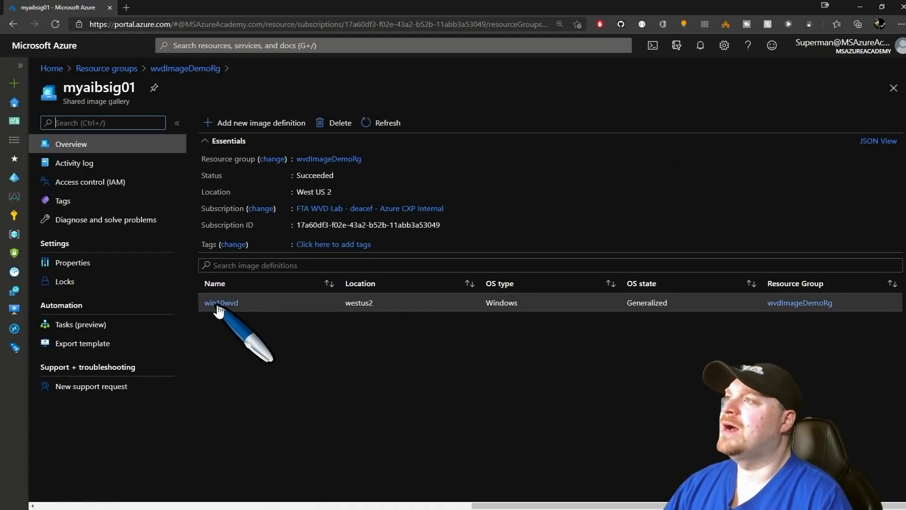
pyautogui.click(219, 303)
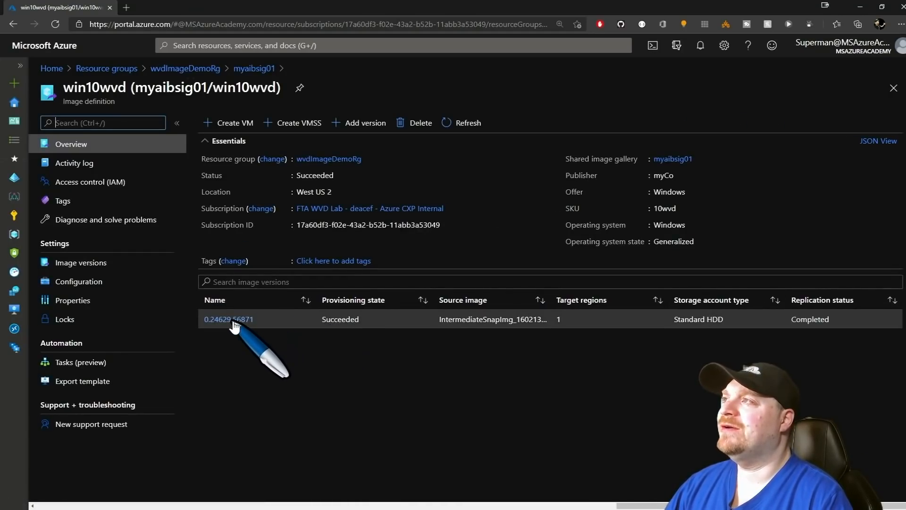
pyautogui.click(231, 320)
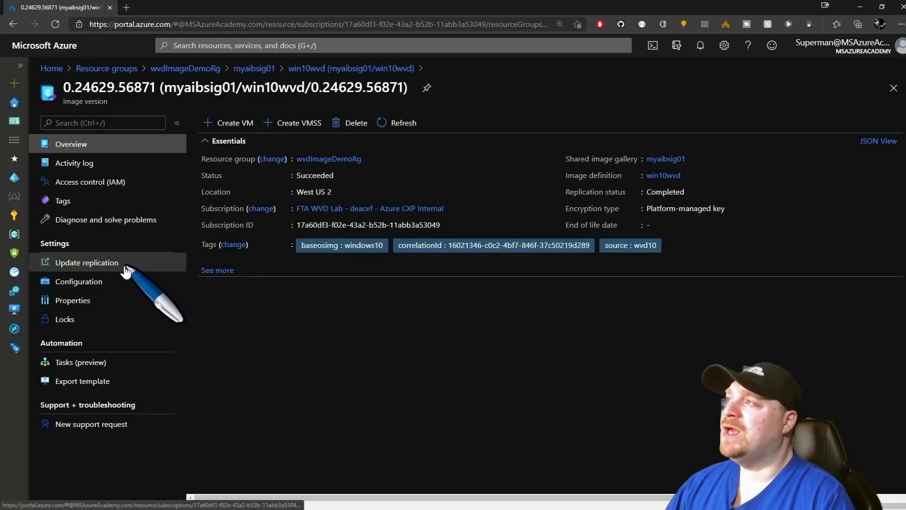
# Open Update replication and set the target region replica count to 0.
pyautogui.click(99, 267)
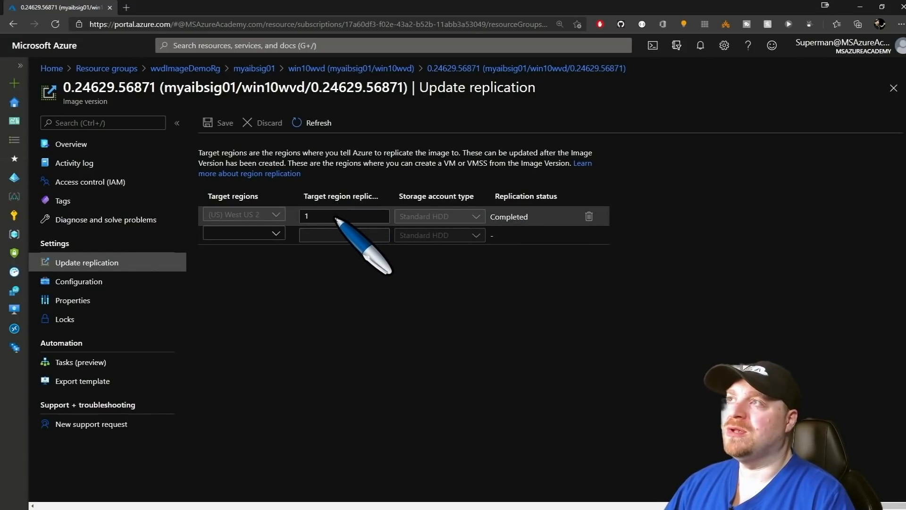
pyautogui.click(307, 217)
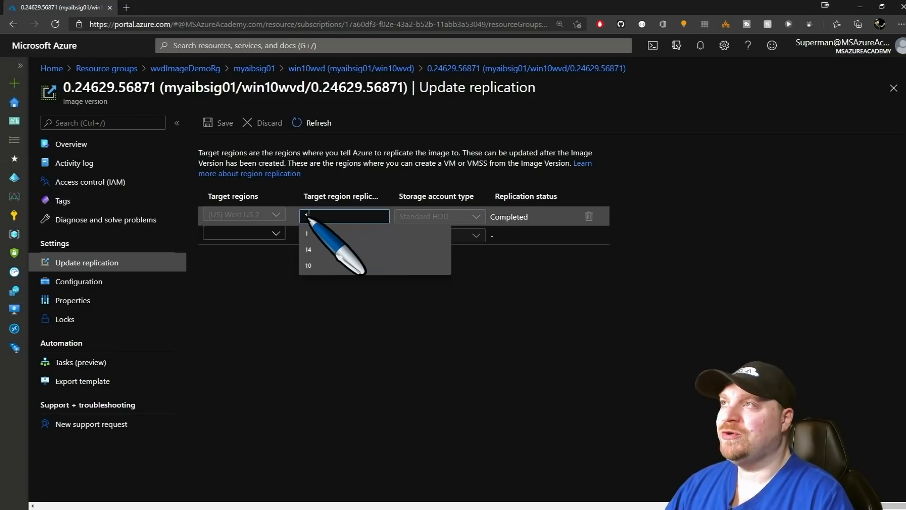
pyautogui.write('0')
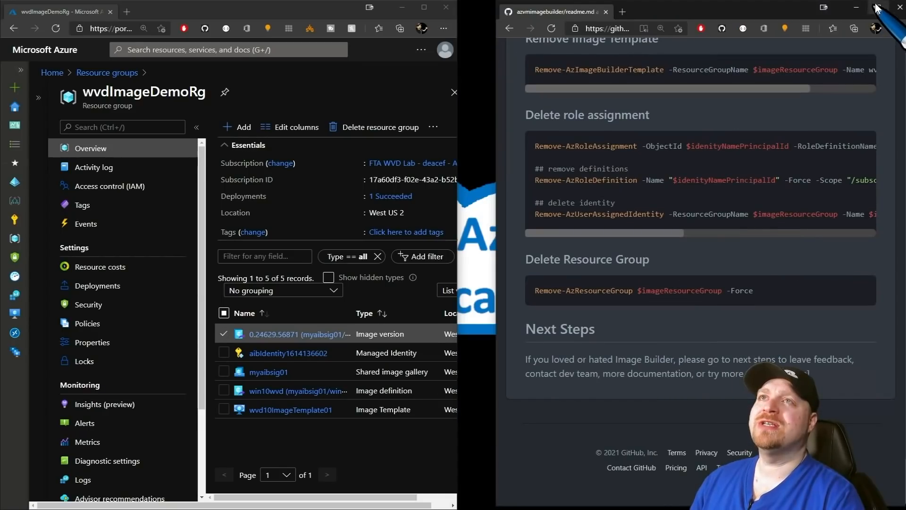
# Maximise GitHub, scroll to the top of the readme, and open the azvmimagebuilder solutions folder.
pyautogui.click(879, 8)
pyautogui.scroll(15, 420, 277)
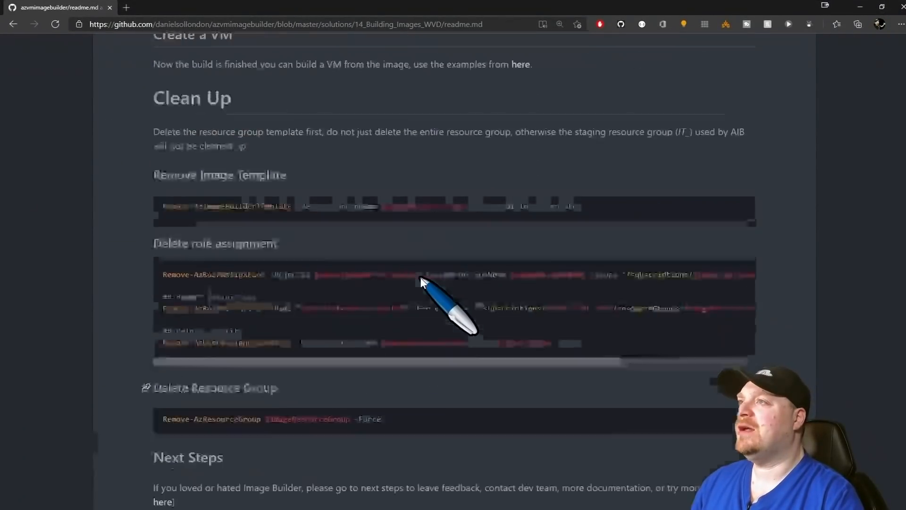
pyautogui.scroll(10, 431, 258)
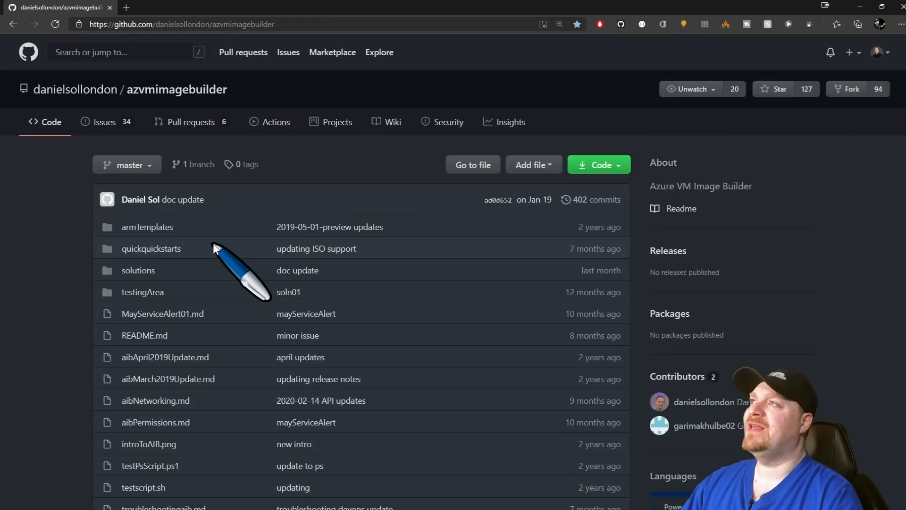
pyautogui.click(143, 271)
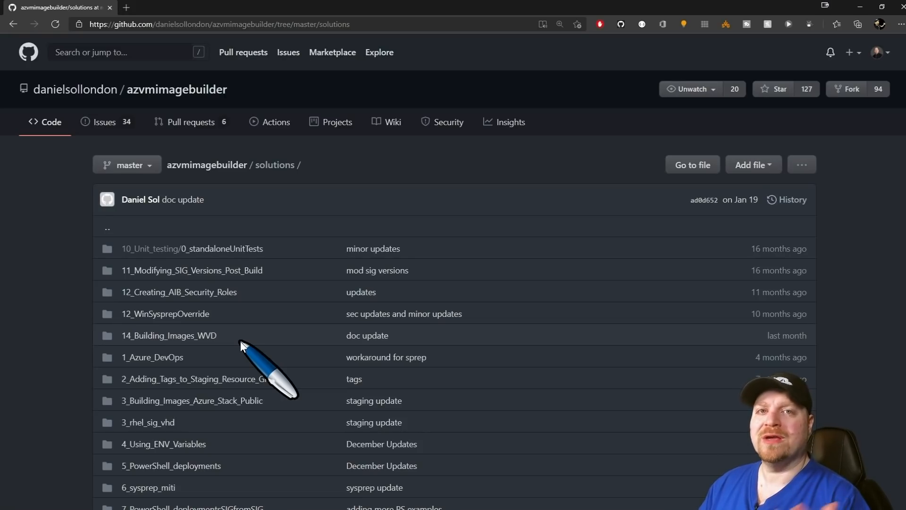
# Open the 1_Azure_DevOps solution folder in GitHub.
pyautogui.click(162, 358)
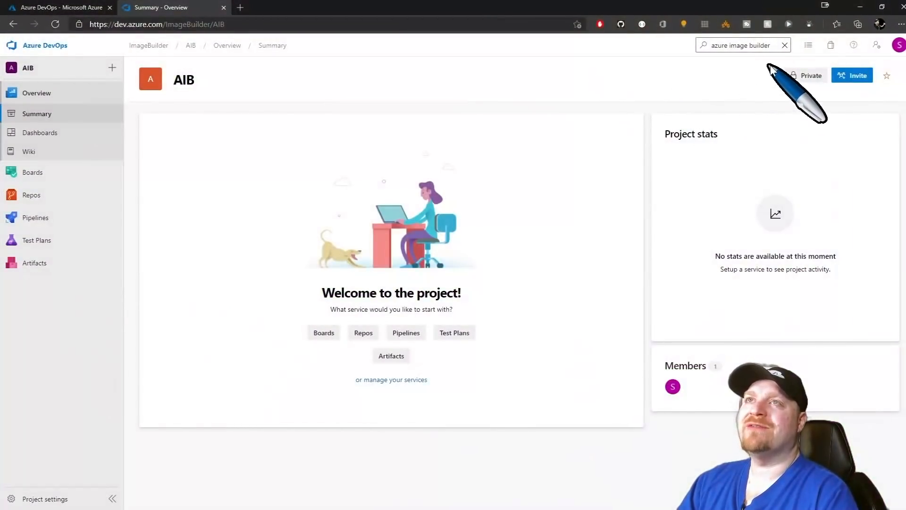
# Search the Visual Studio Marketplace for 'azure image builder' and open the Azure VM Image Builder DevOps Task.
pyautogui.click(834, 45)
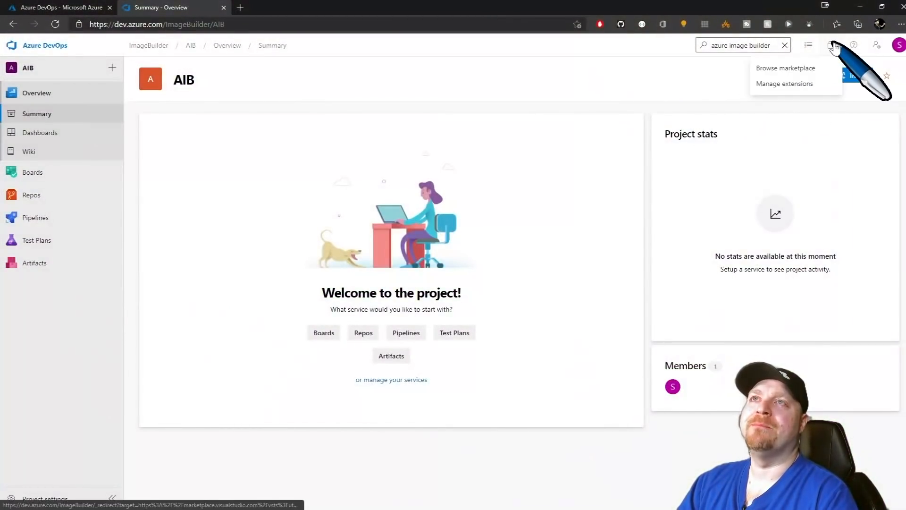
pyautogui.click(785, 68)
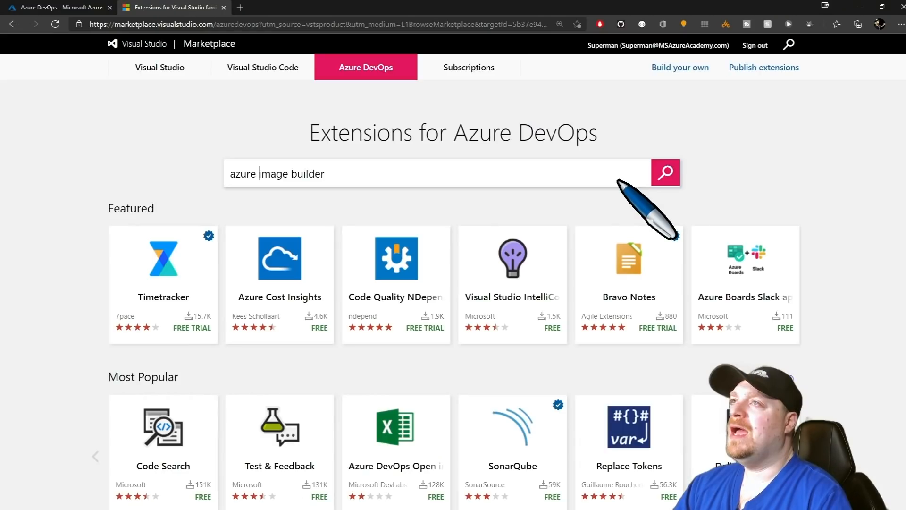
pyautogui.click(666, 172)
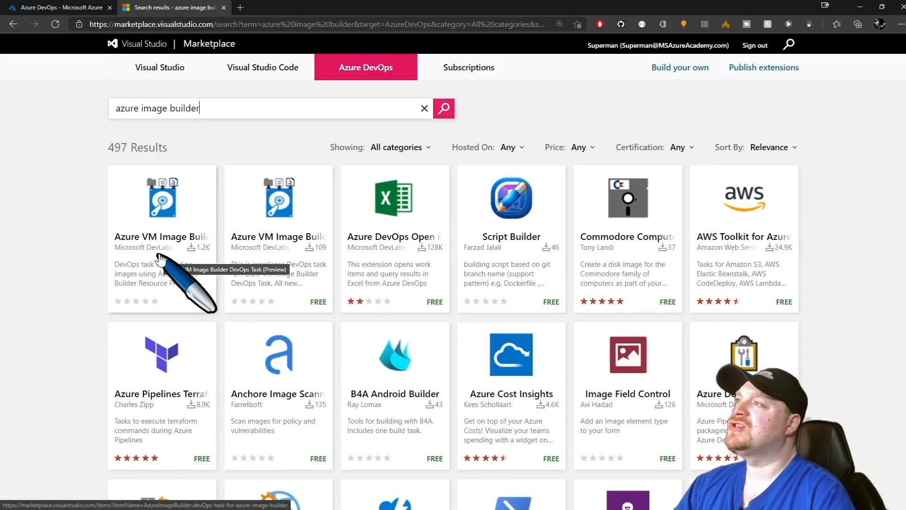
pyautogui.click(157, 213)
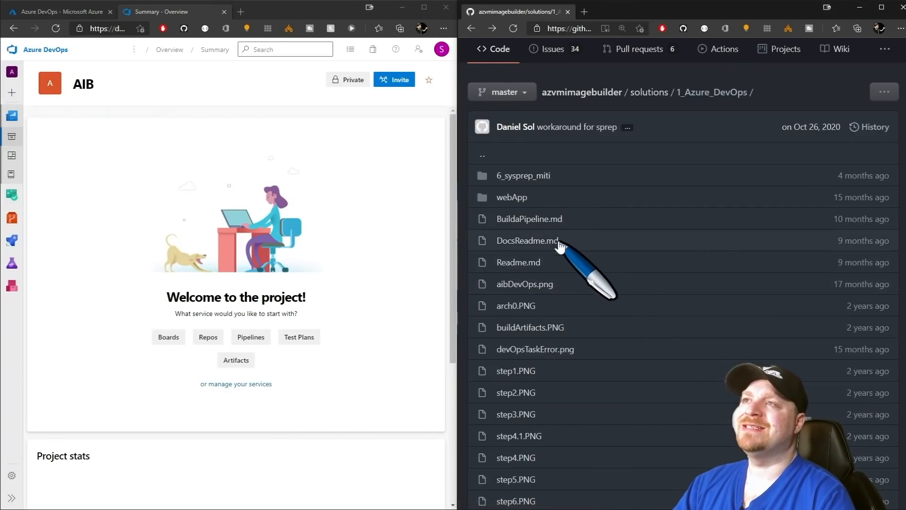
# Read BuildaPipeline.md down to its 'Create a DevOps Project' and 'Create Repo' steps.
pyautogui.click(522, 220)
pyautogui.scroll(-15, 631, 228)
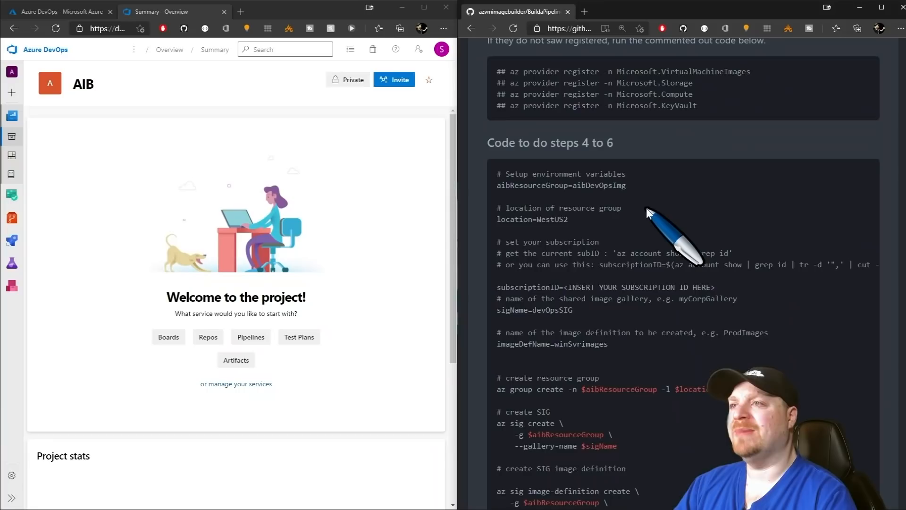
pyautogui.scroll(-10, 647, 210)
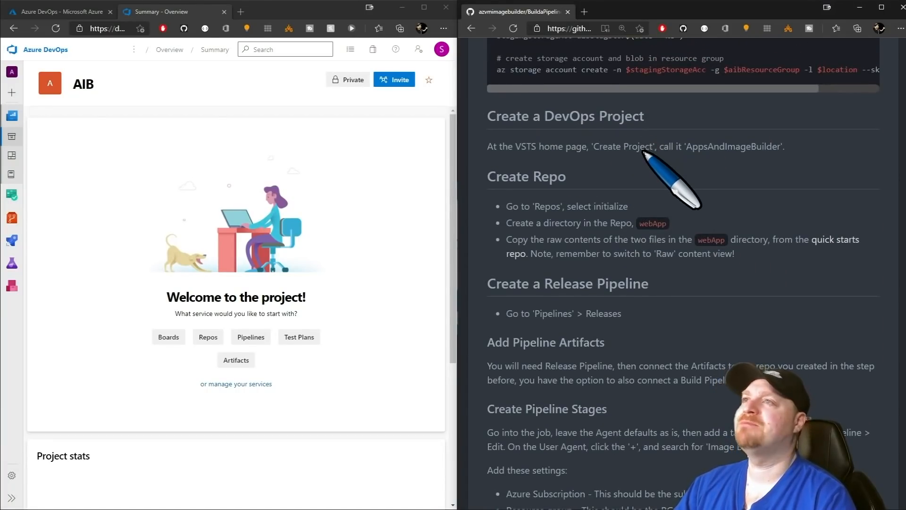
pyautogui.hotkey('alt', 'Tab')
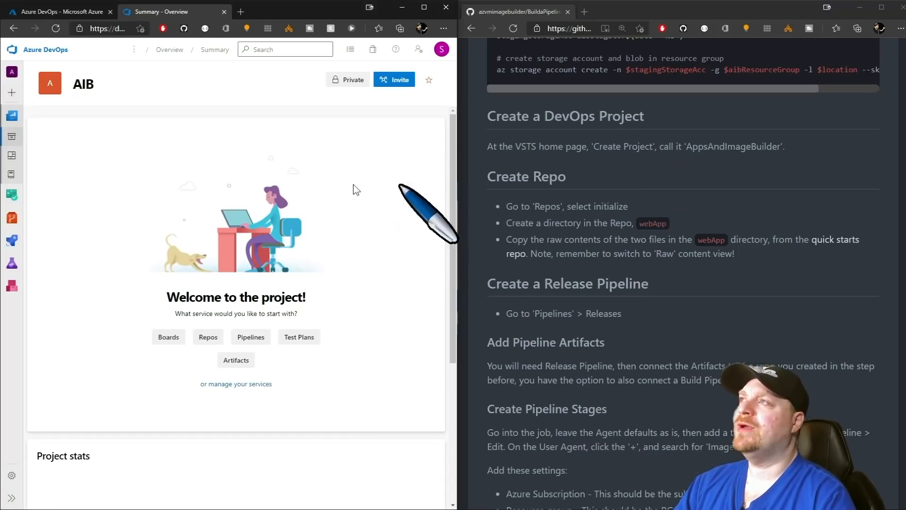
# Open the AIB project's repository files and initialise the empty repo with a README.
pyautogui.moveTo(12, 218)
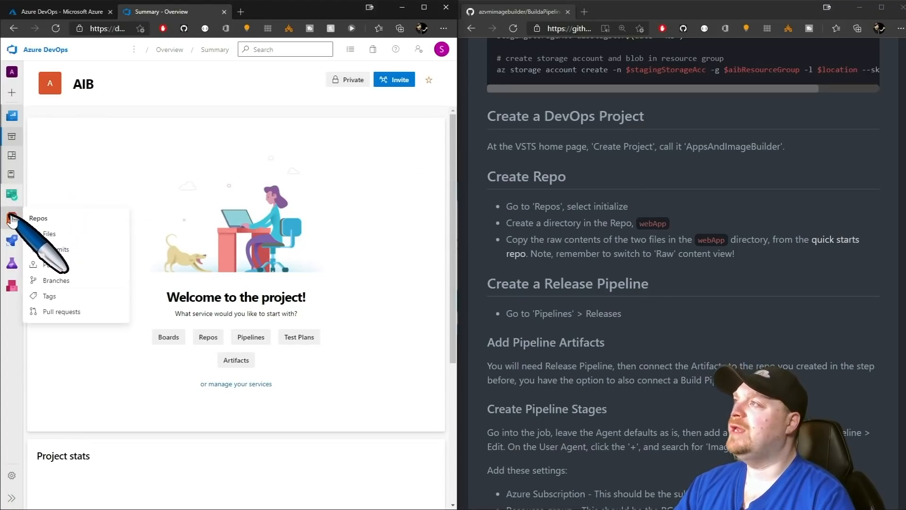
pyautogui.click(45, 234)
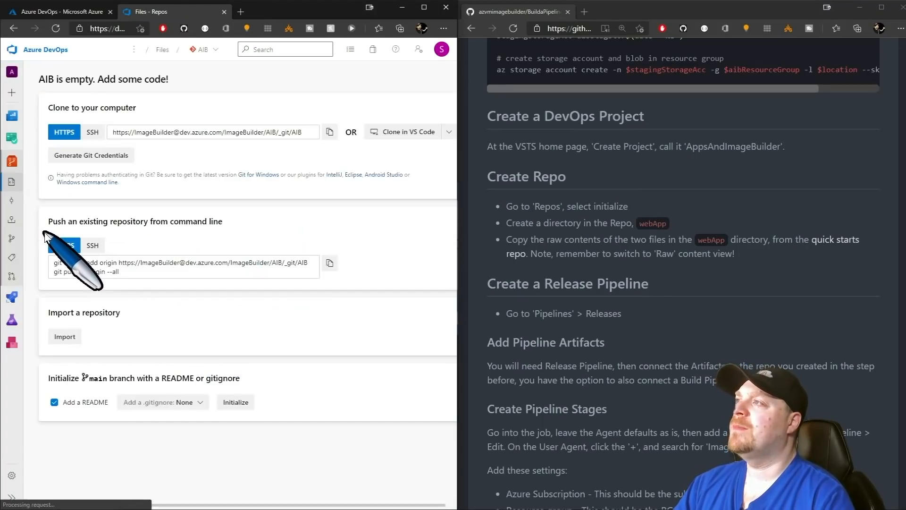
pyautogui.click(238, 406)
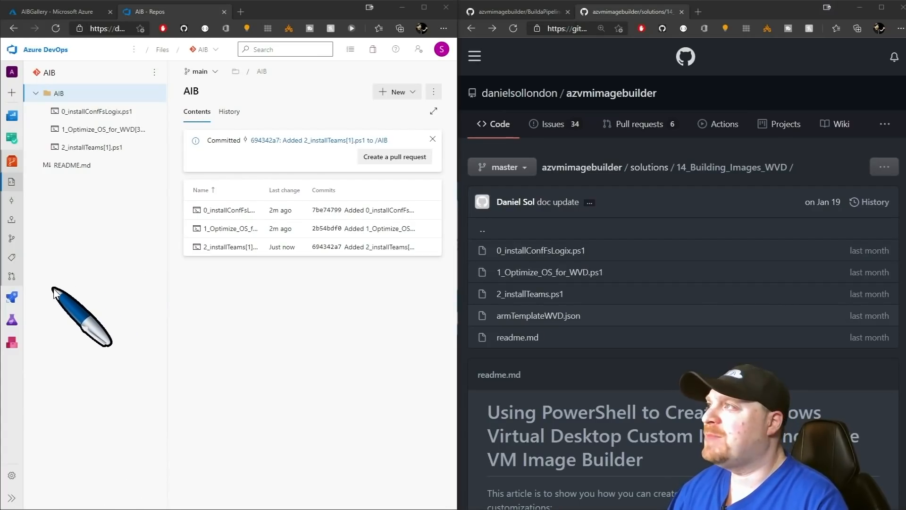
pyautogui.moveTo(12, 297)
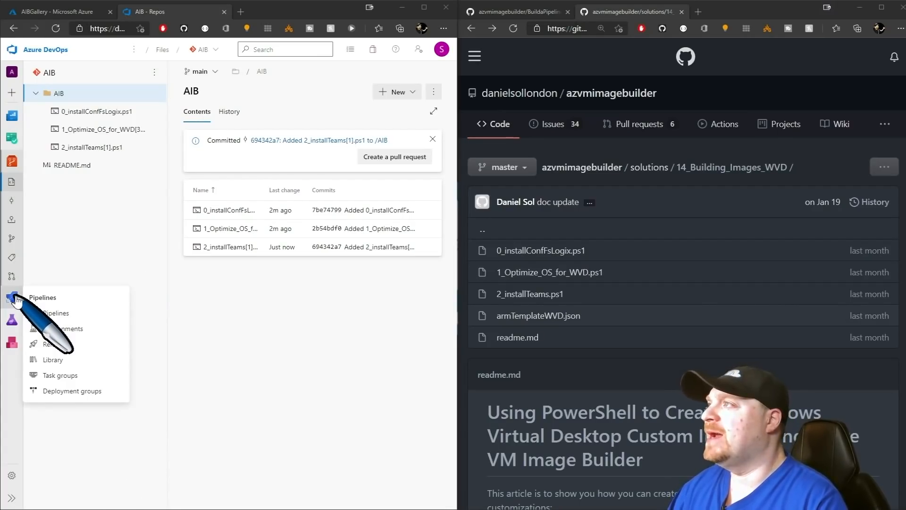
# Create a new release pipeline from an empty job with a stage named AIB, and save it.
pyautogui.click(59, 346)
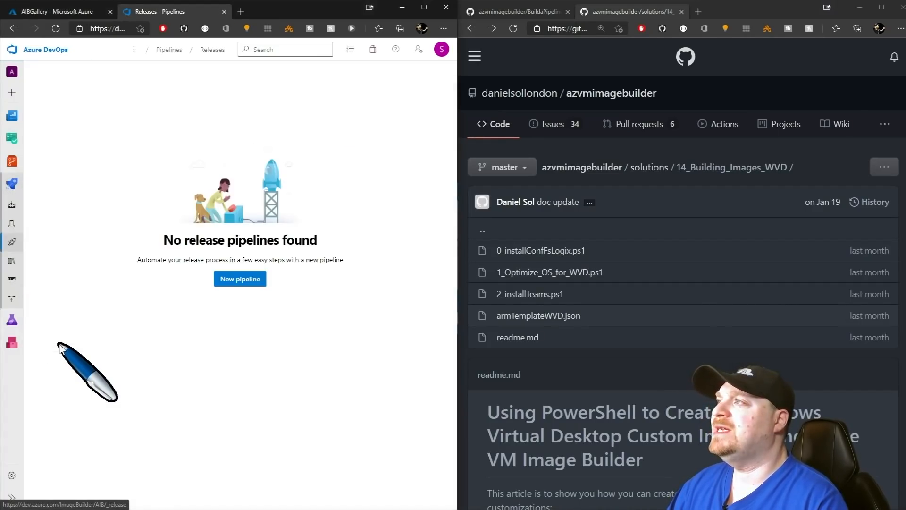
pyautogui.click(241, 279)
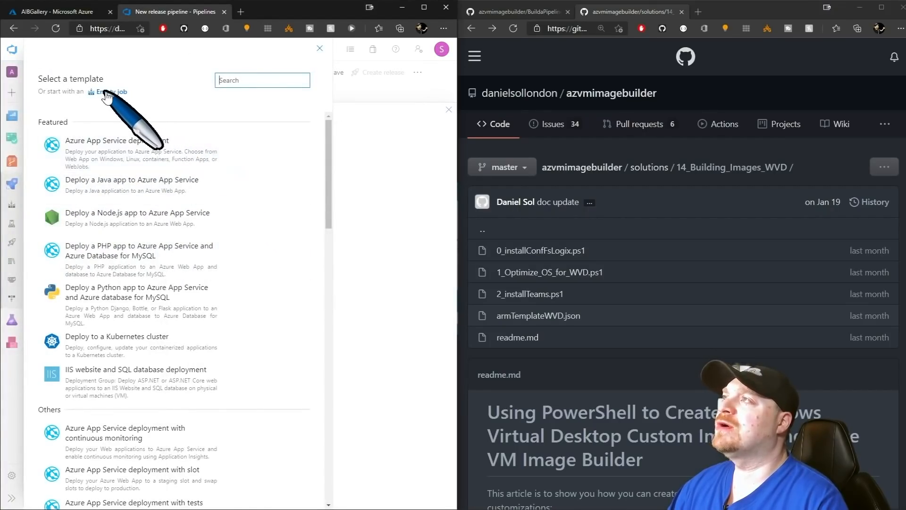
pyautogui.click(108, 93)
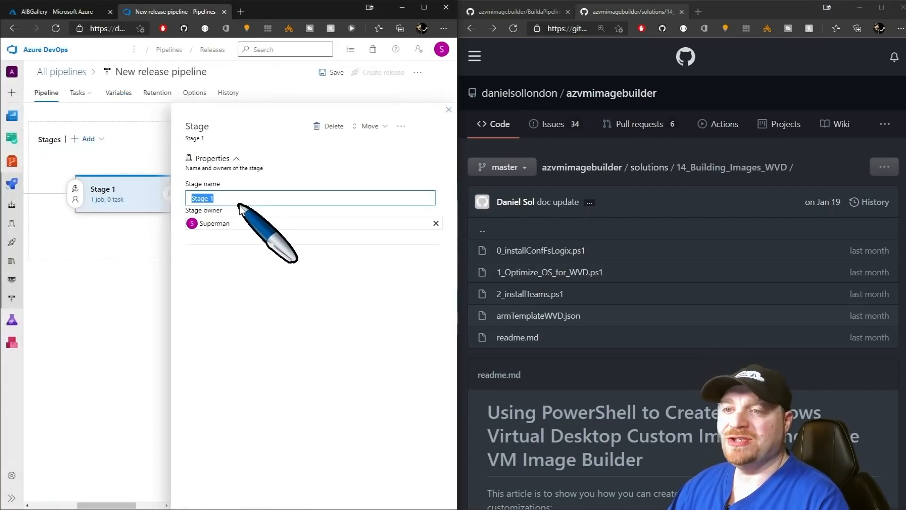
pyautogui.write('AIB')
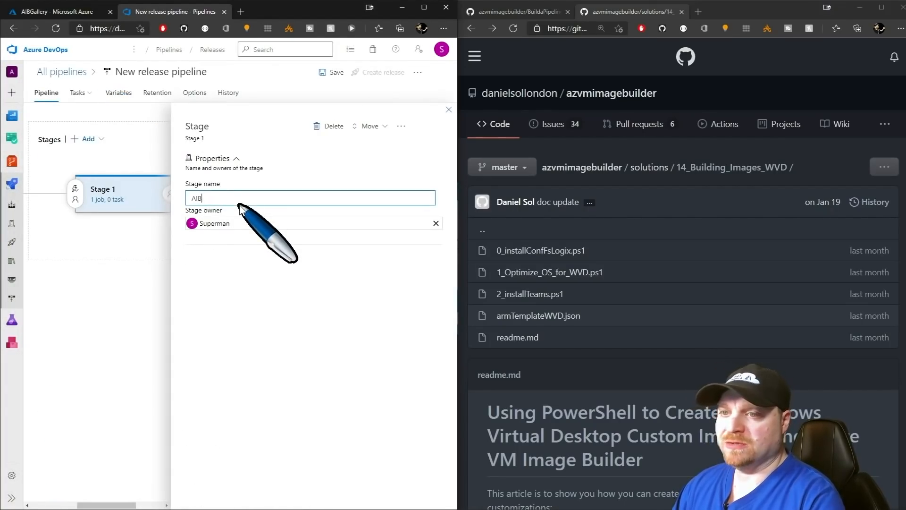
pyautogui.click(325, 72)
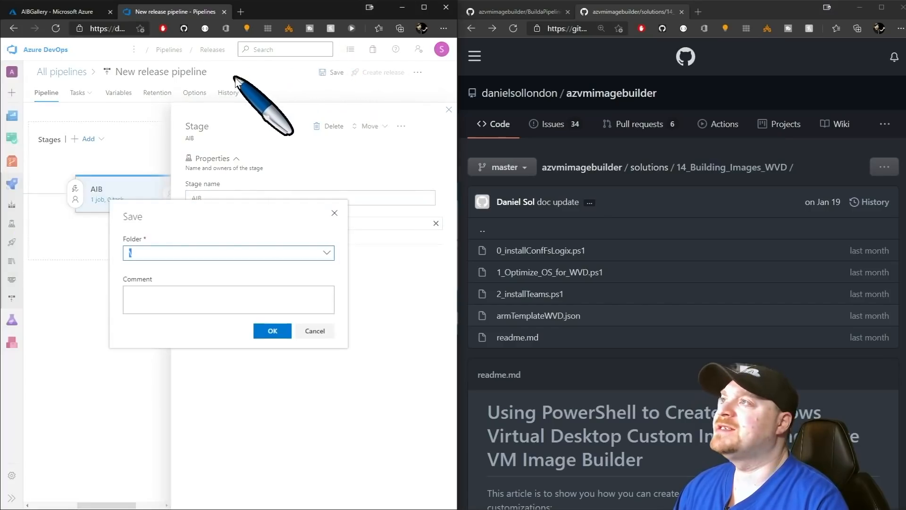
pyautogui.click(269, 330)
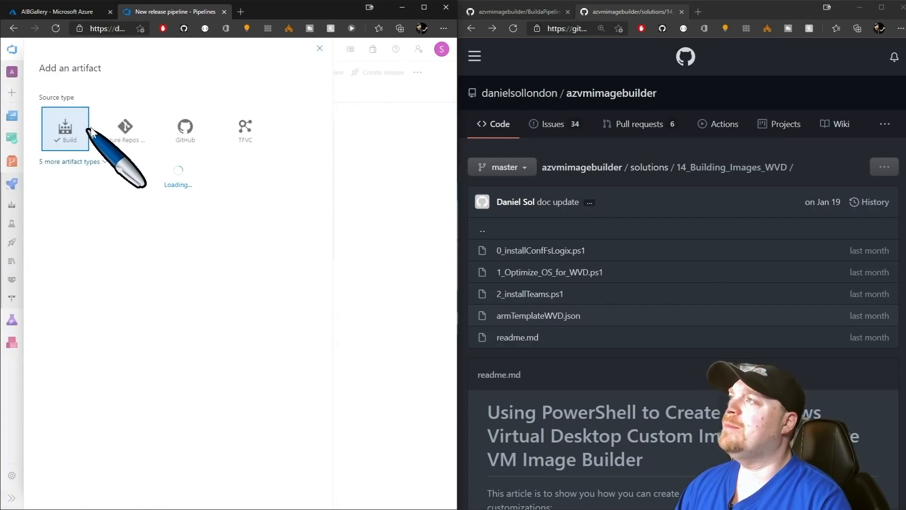
# Add an Azure Repos artifact from the AIB project's AIB repo, default branch main.
pyautogui.click(124, 127)
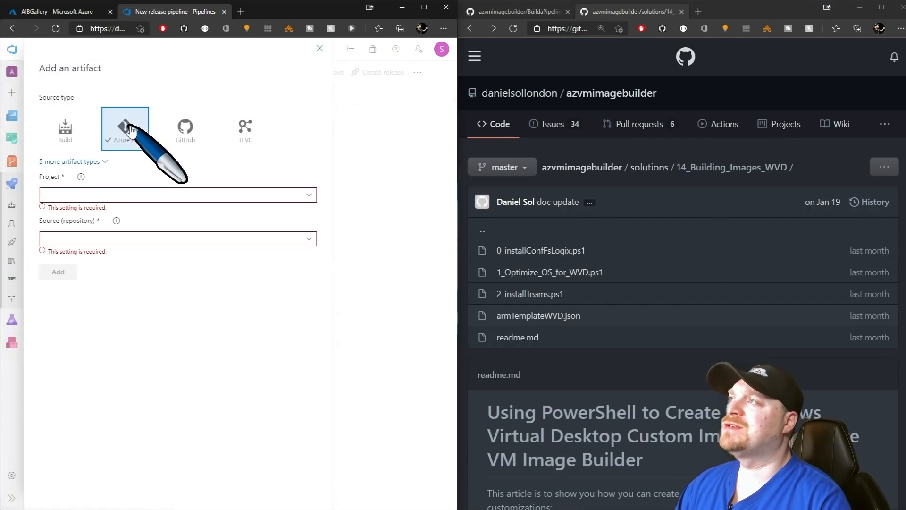
pyautogui.click(309, 195)
pyautogui.click(107, 210)
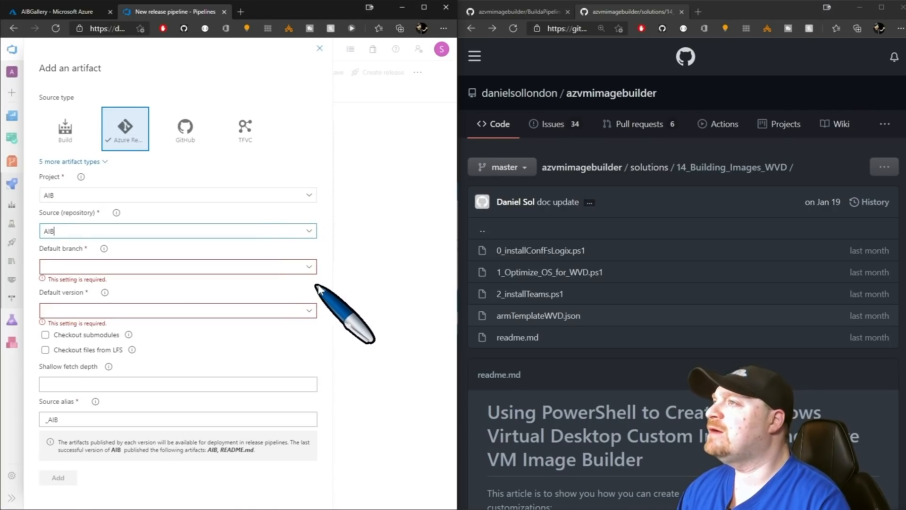
pyautogui.click(312, 268)
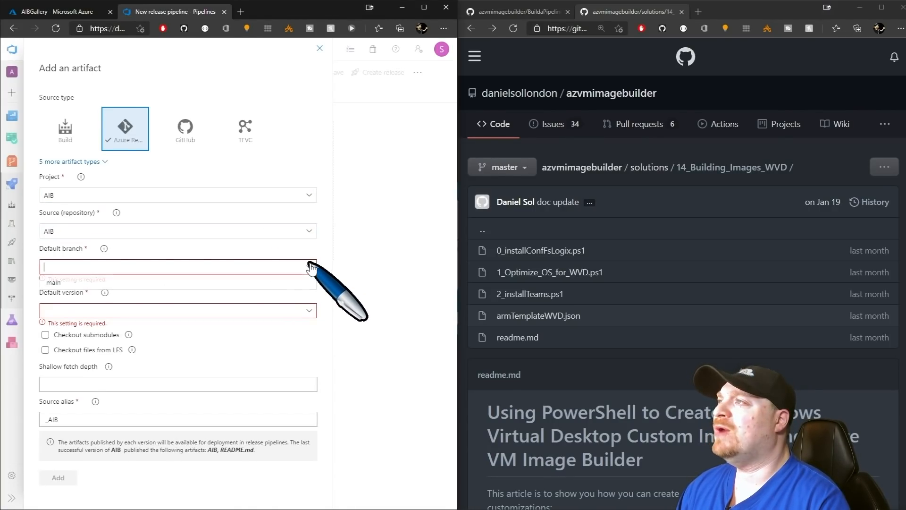
pyautogui.click(90, 283)
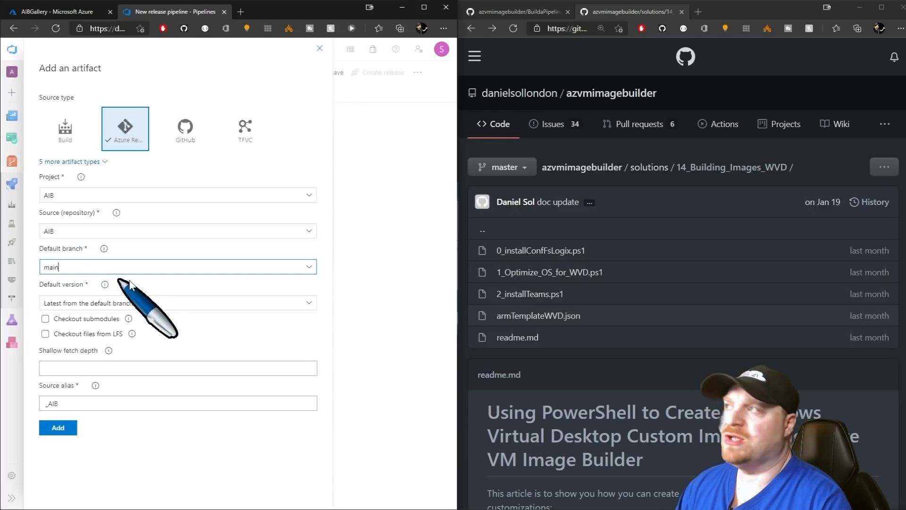
pyautogui.click(59, 428)
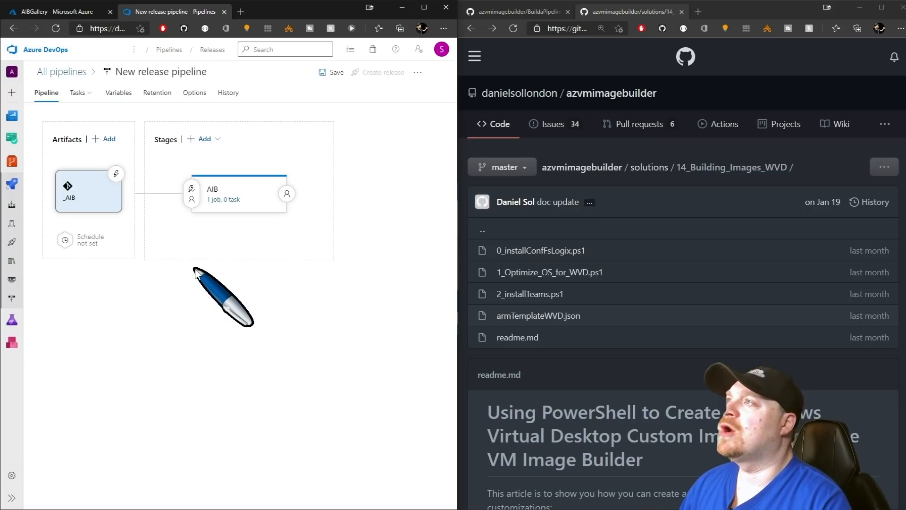
# Add the 'image builder' search result, Azure VM Image Builder task, to the AIB agent job and select it.
pyautogui.click(222, 205)
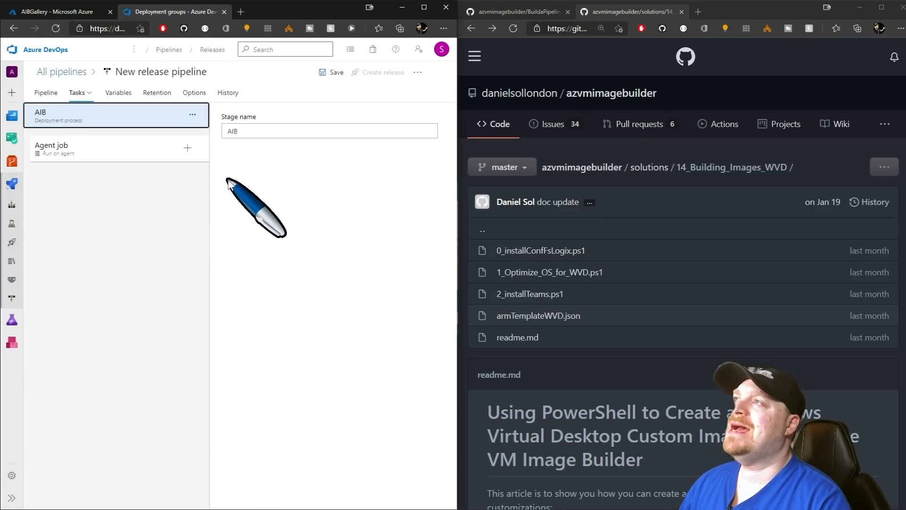
pyautogui.click(187, 148)
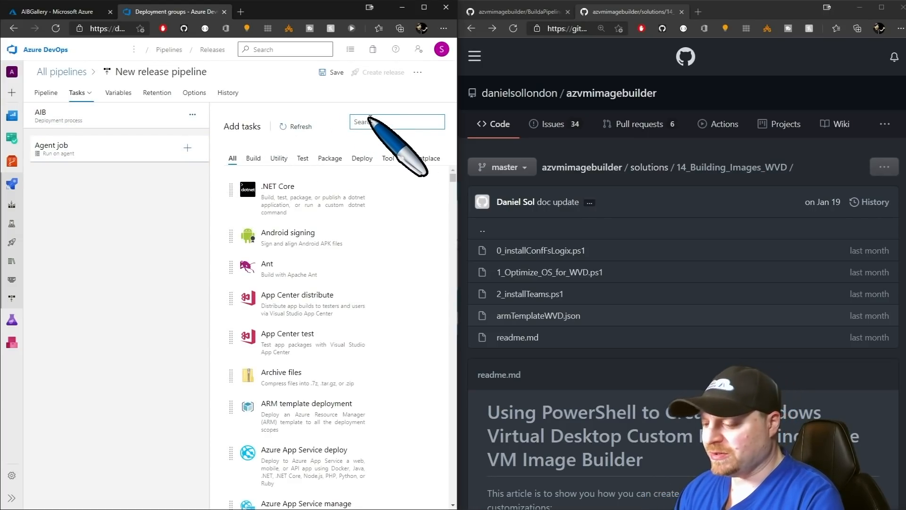
pyautogui.write('image builder')
pyautogui.click(413, 214)
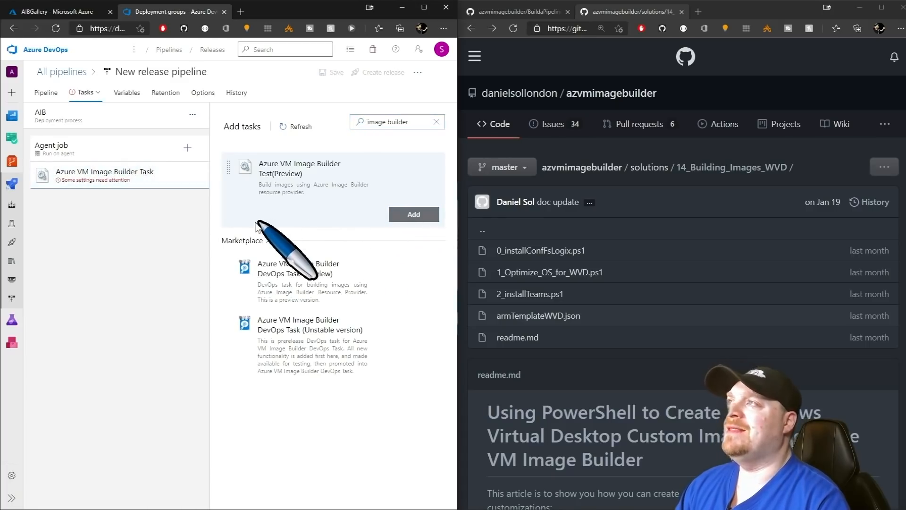
pyautogui.click(115, 183)
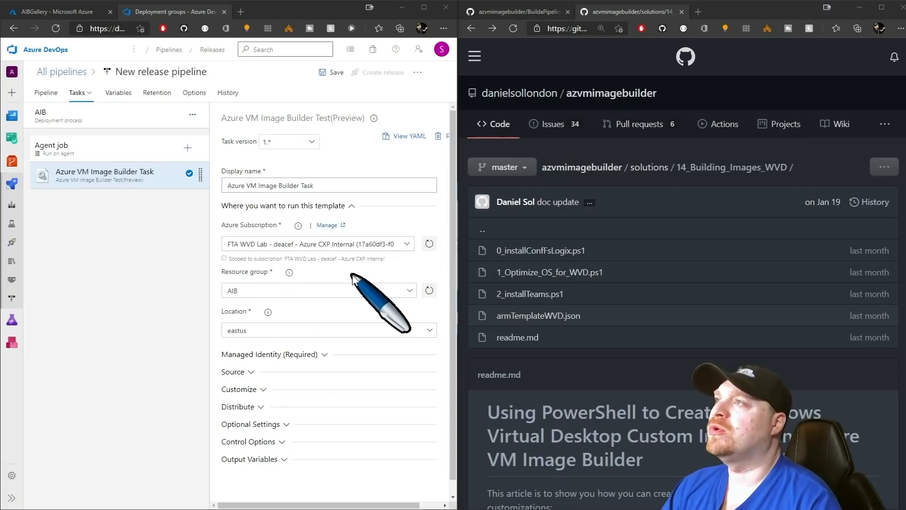
# Review the task's Managed Identity and Source image settings, then expand Customize.
pyautogui.click(352, 206)
pyautogui.click(347, 223)
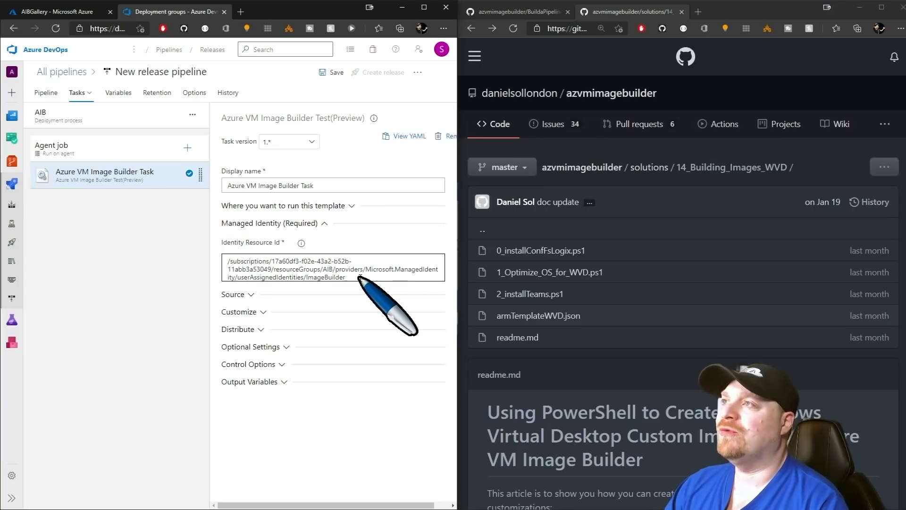
pyautogui.click(311, 223)
pyautogui.click(285, 241)
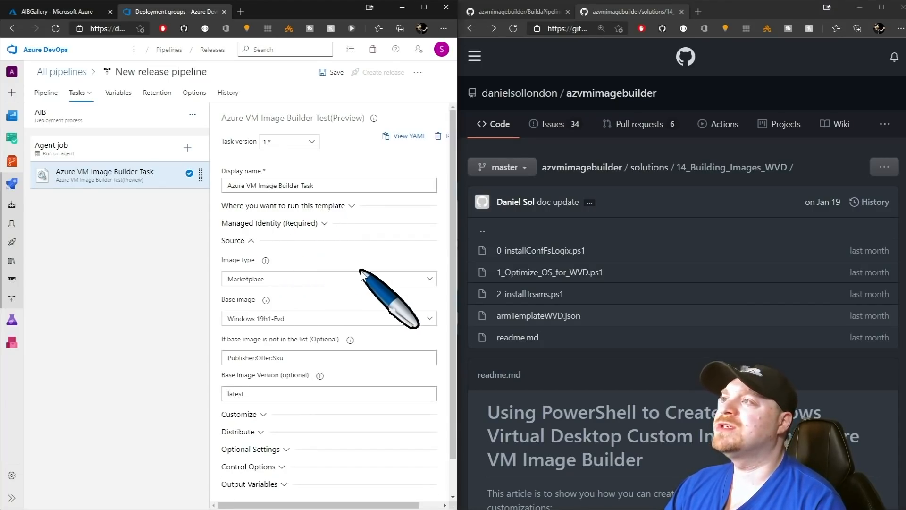
pyautogui.scroll(-1, 358, 272)
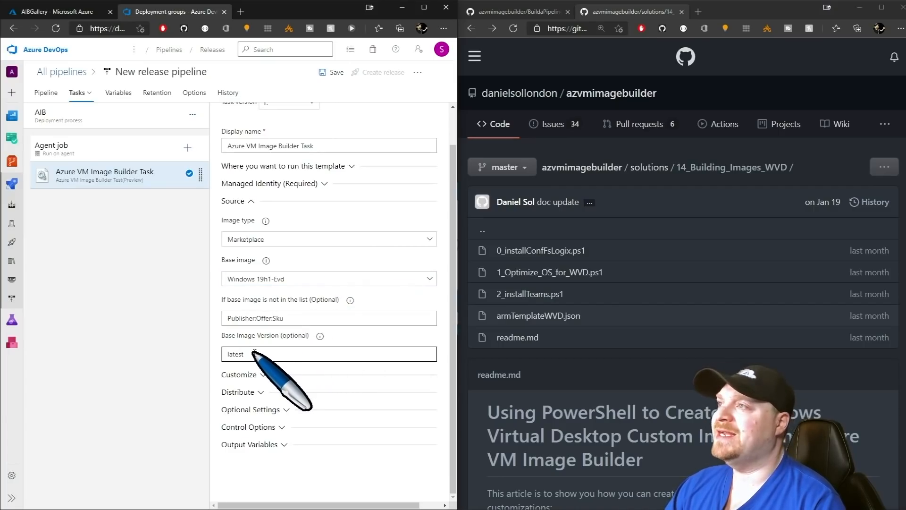
pyautogui.click(253, 203)
pyautogui.click(263, 259)
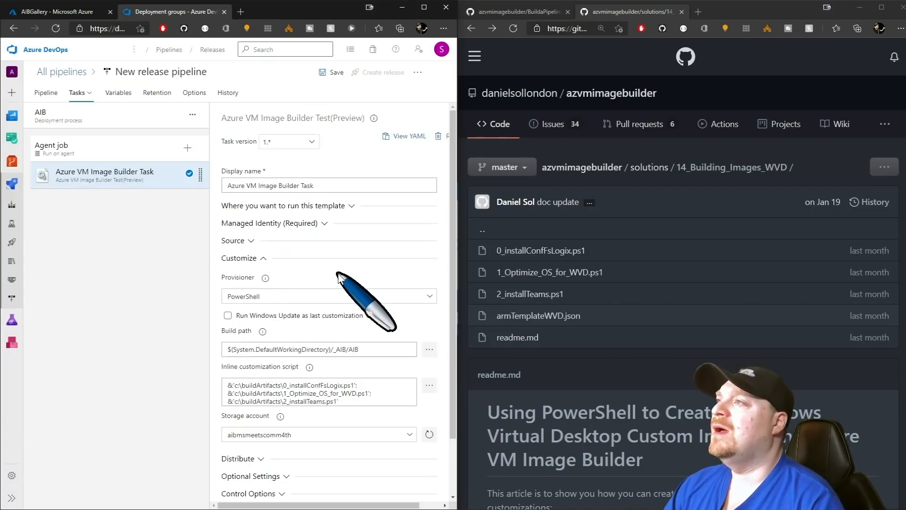
pyautogui.scroll(-2, 338, 274)
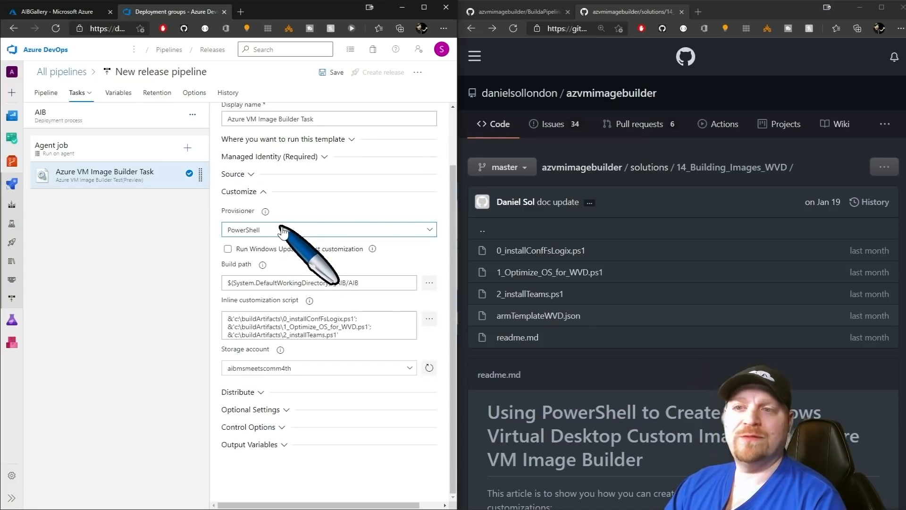
# Enable Run Windows Update and set the build path to the _AIB/AIB folder.
pyautogui.click(228, 249)
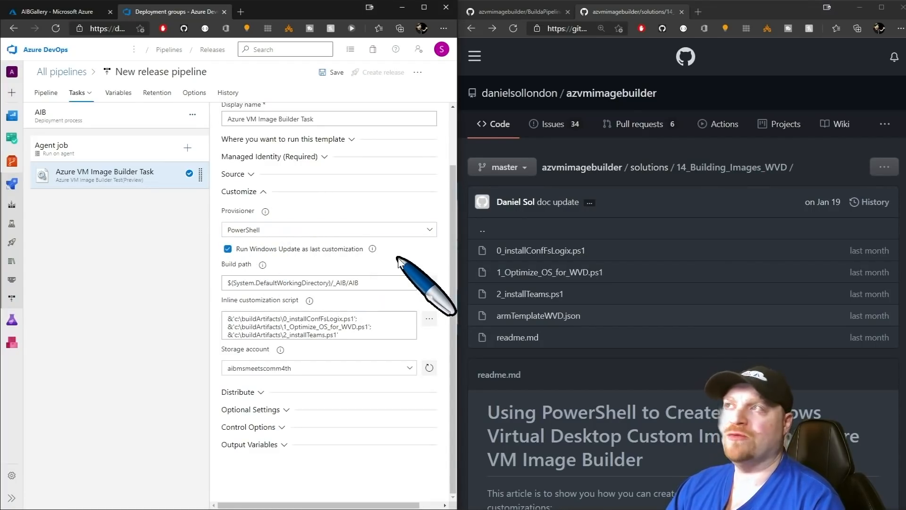
pyautogui.click(429, 283)
pyautogui.click(122, 211)
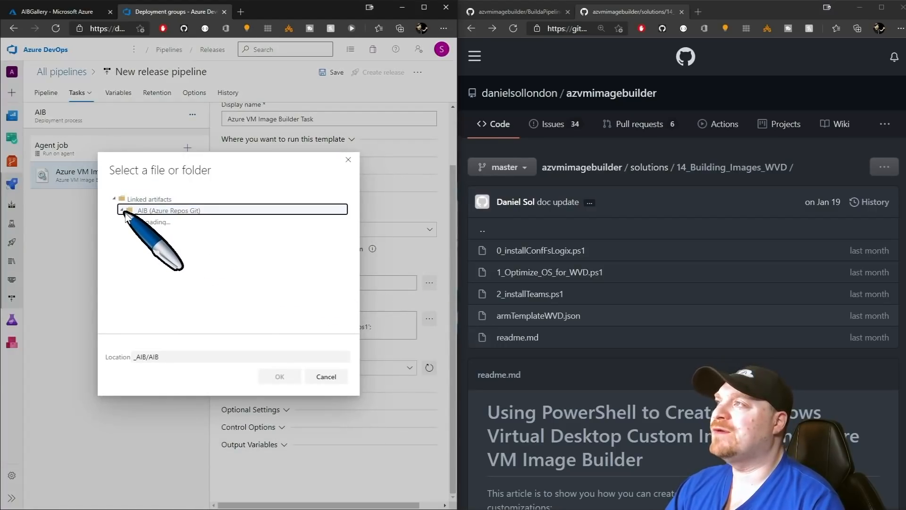
pyautogui.click(129, 221)
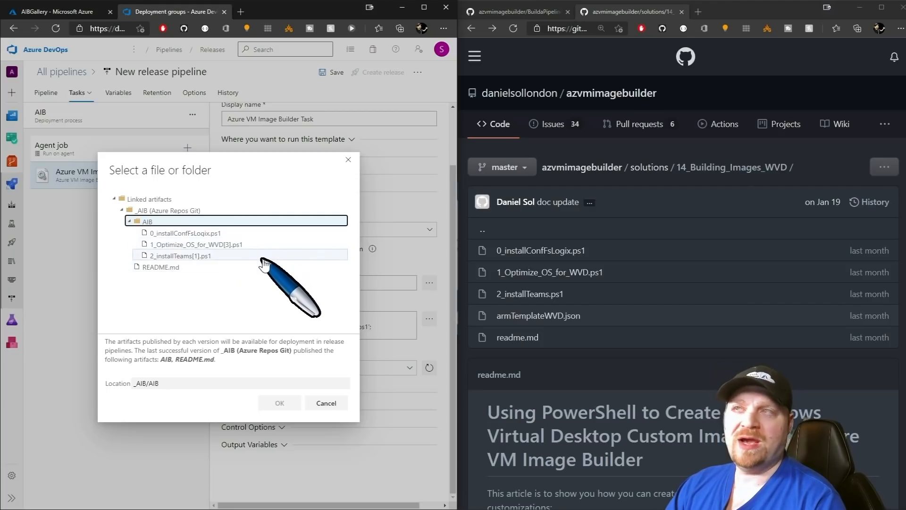
pyautogui.click(279, 403)
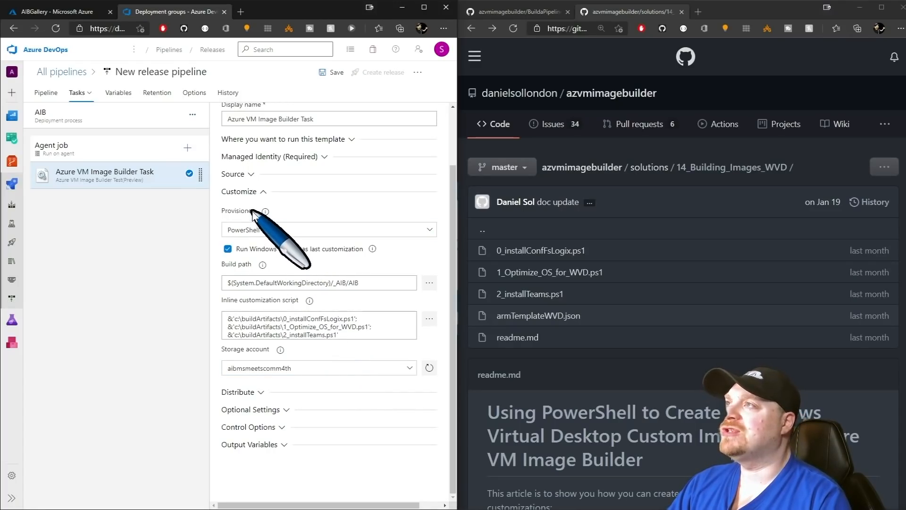
# Review the Distribute settings and the Standard_B2ms VM size, then save the release pipeline.
pyautogui.click(257, 193)
pyautogui.click(257, 275)
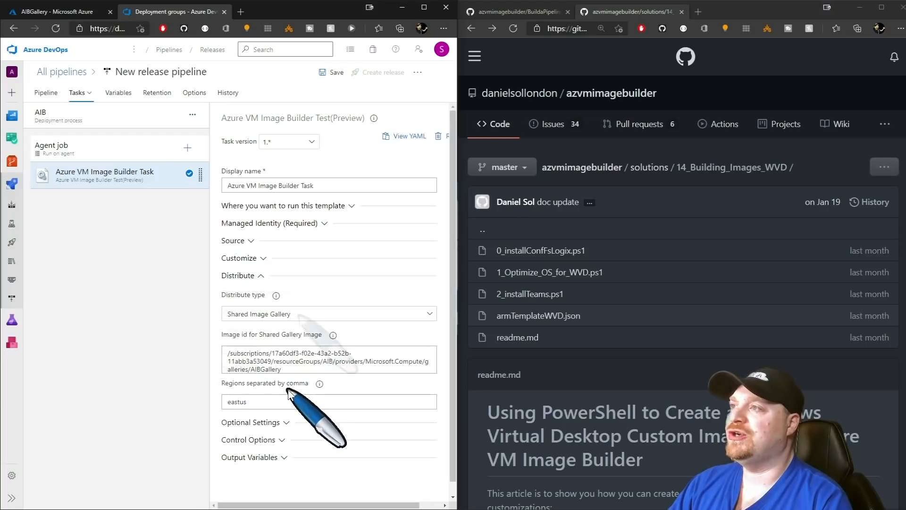
pyautogui.click(265, 422)
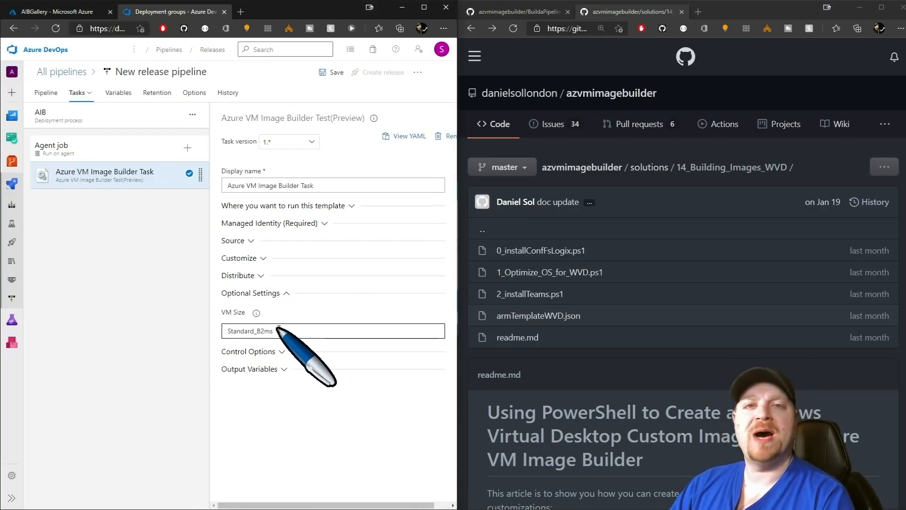
pyautogui.click(330, 72)
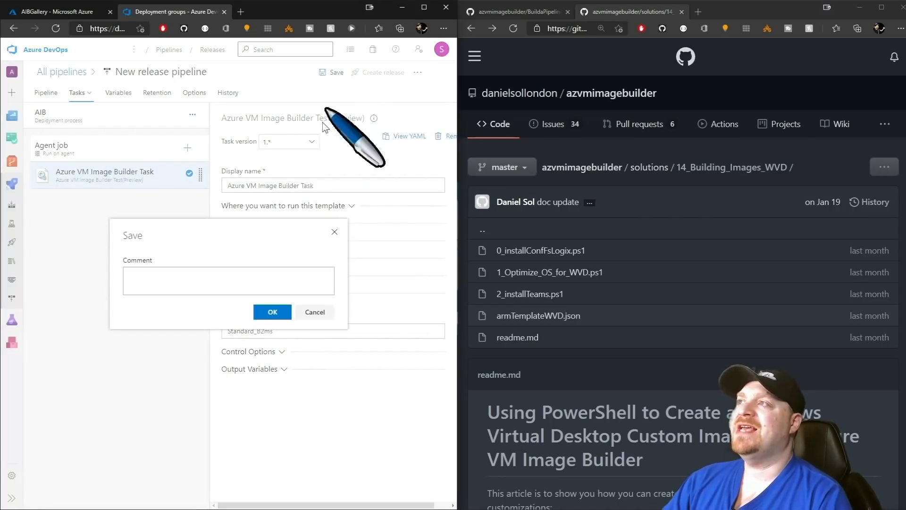
pyautogui.click(276, 311)
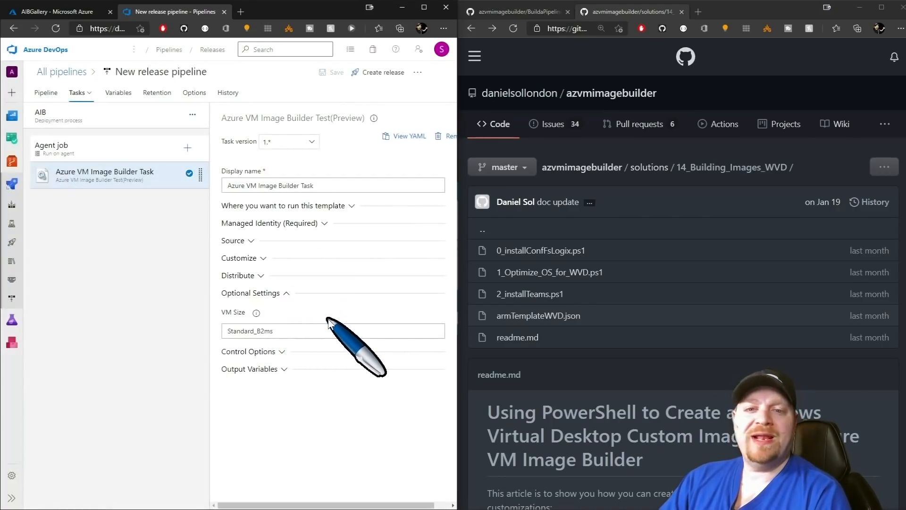